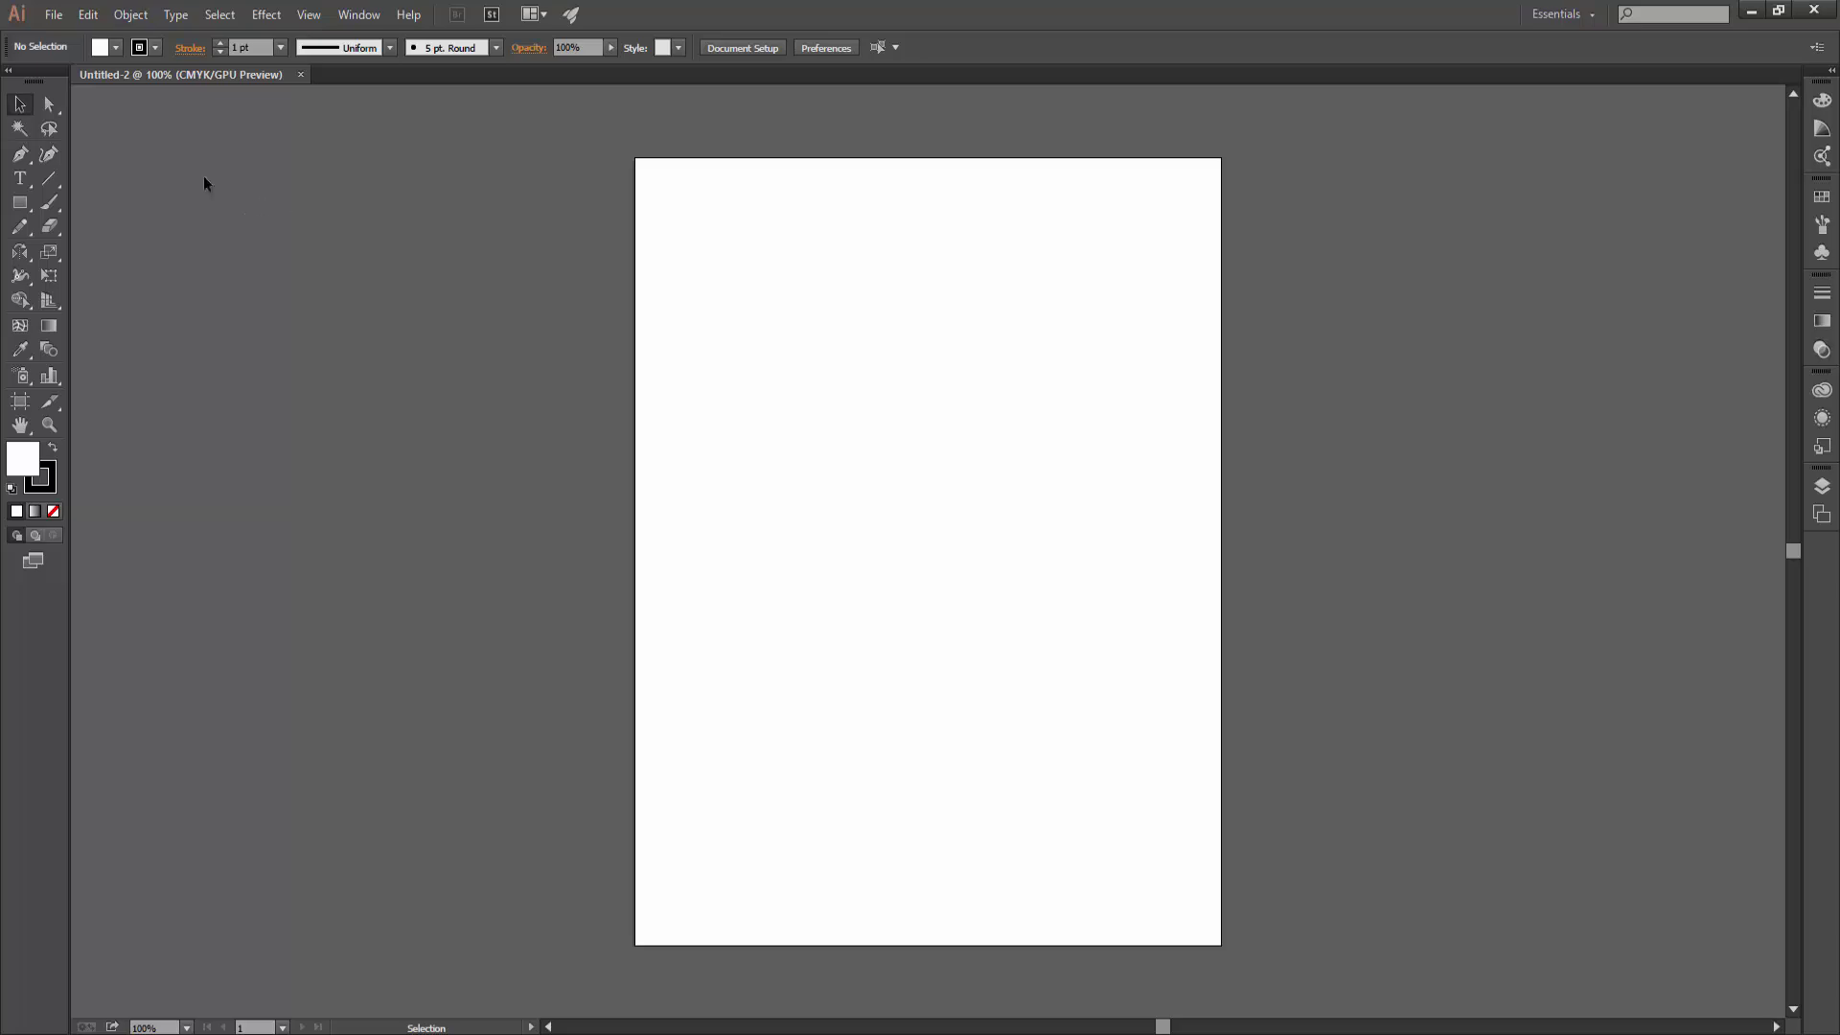
Draw a 226×129 pt rectangle with black fill and no stroke, then pick the Magic Wand
left_click(19, 202)
left_click_drag(732, 308, 948, 436)
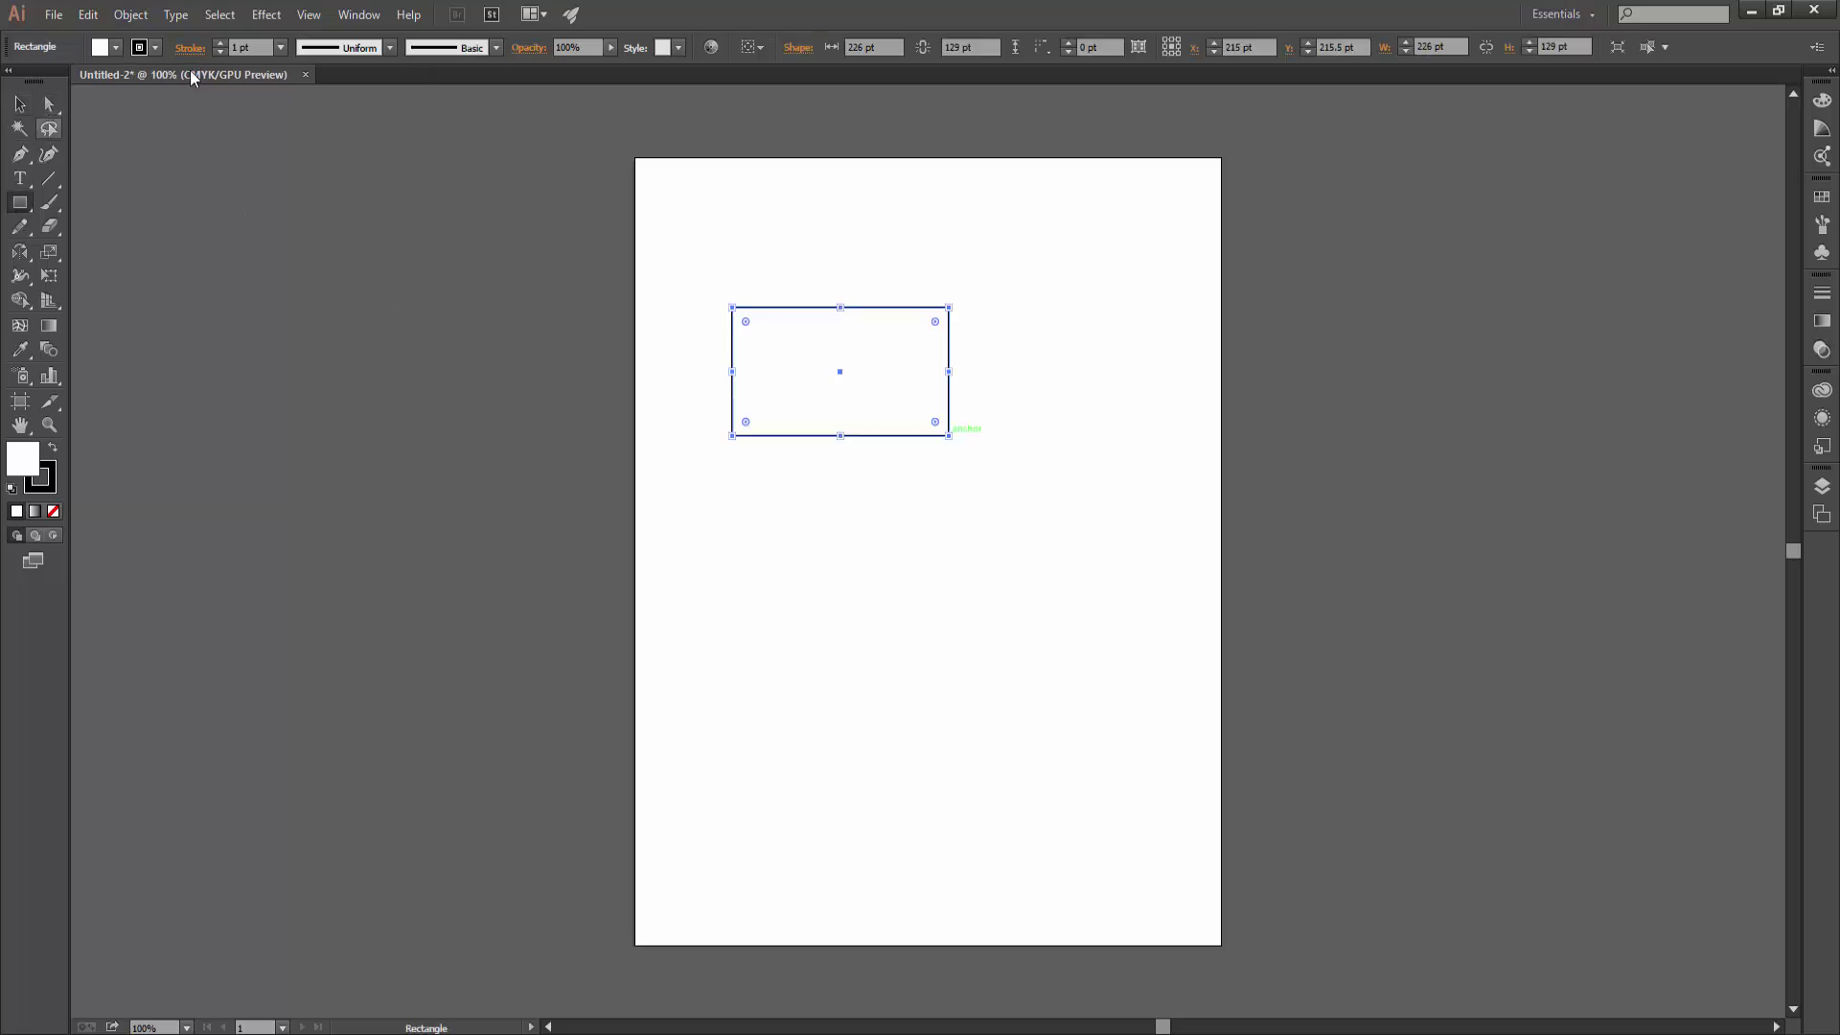
left_click(151, 48)
left_click(14, 81)
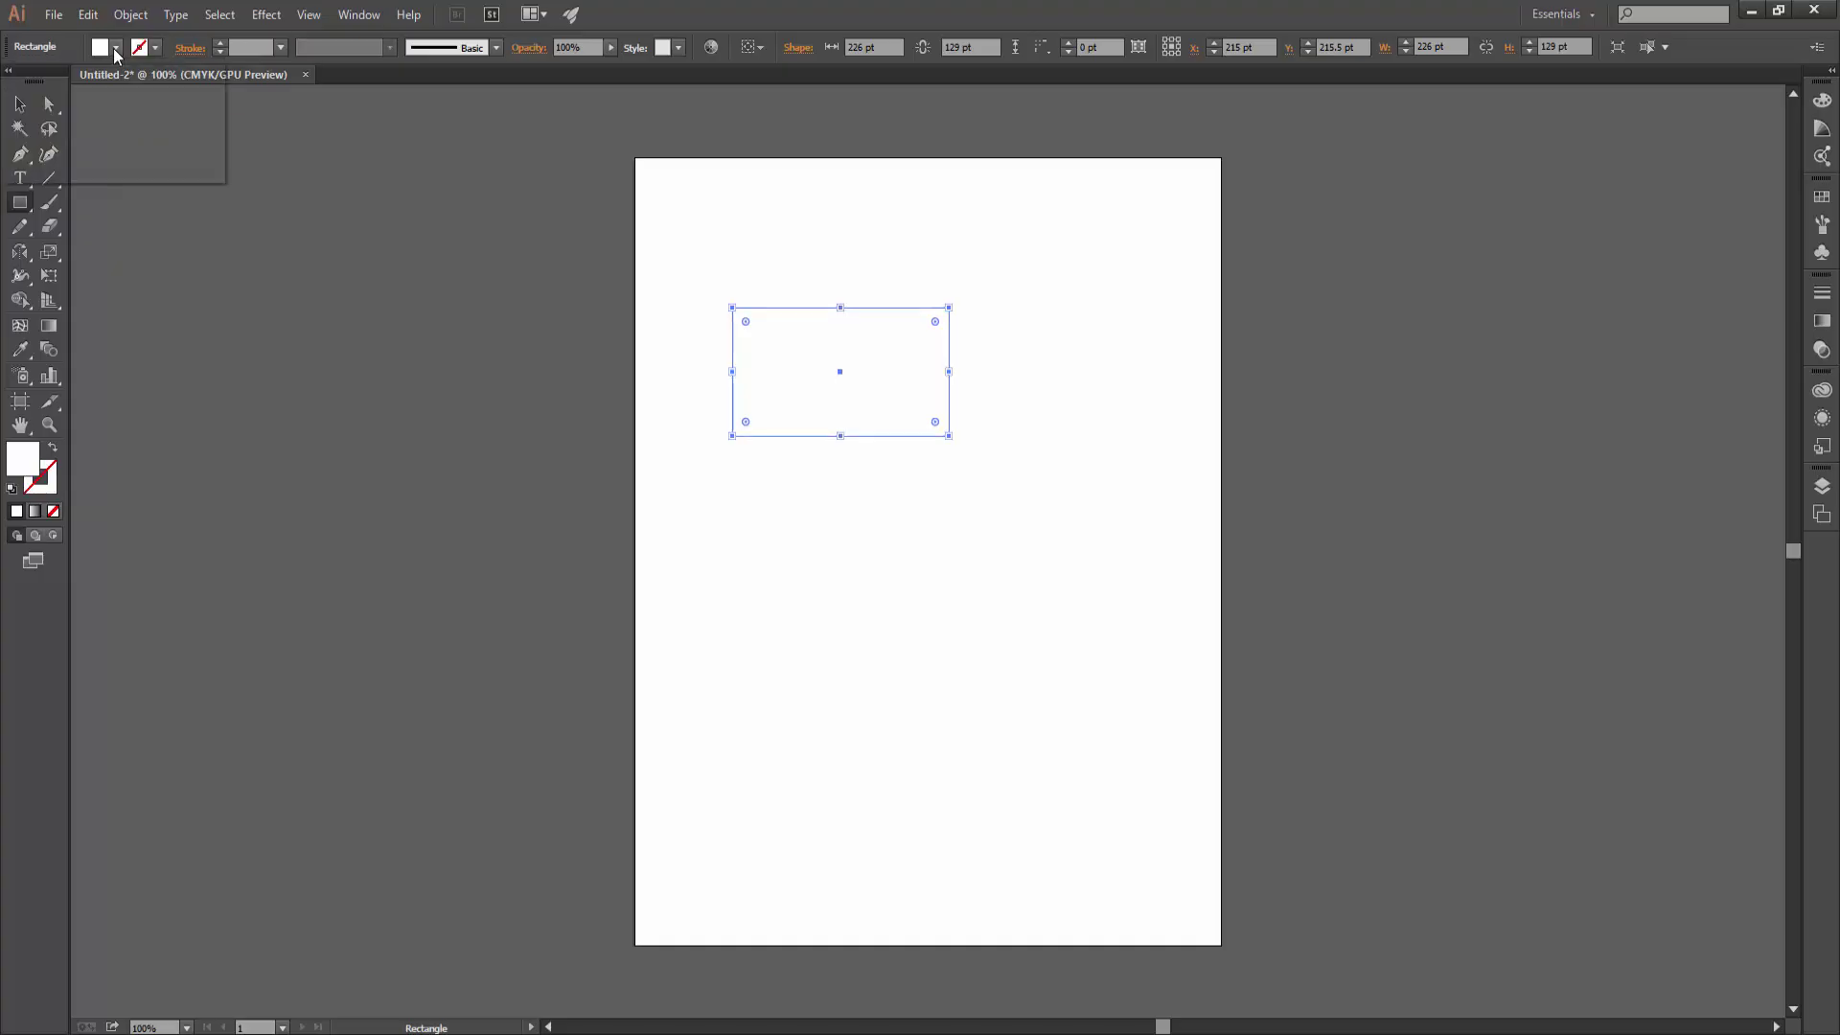
left_click(53, 81)
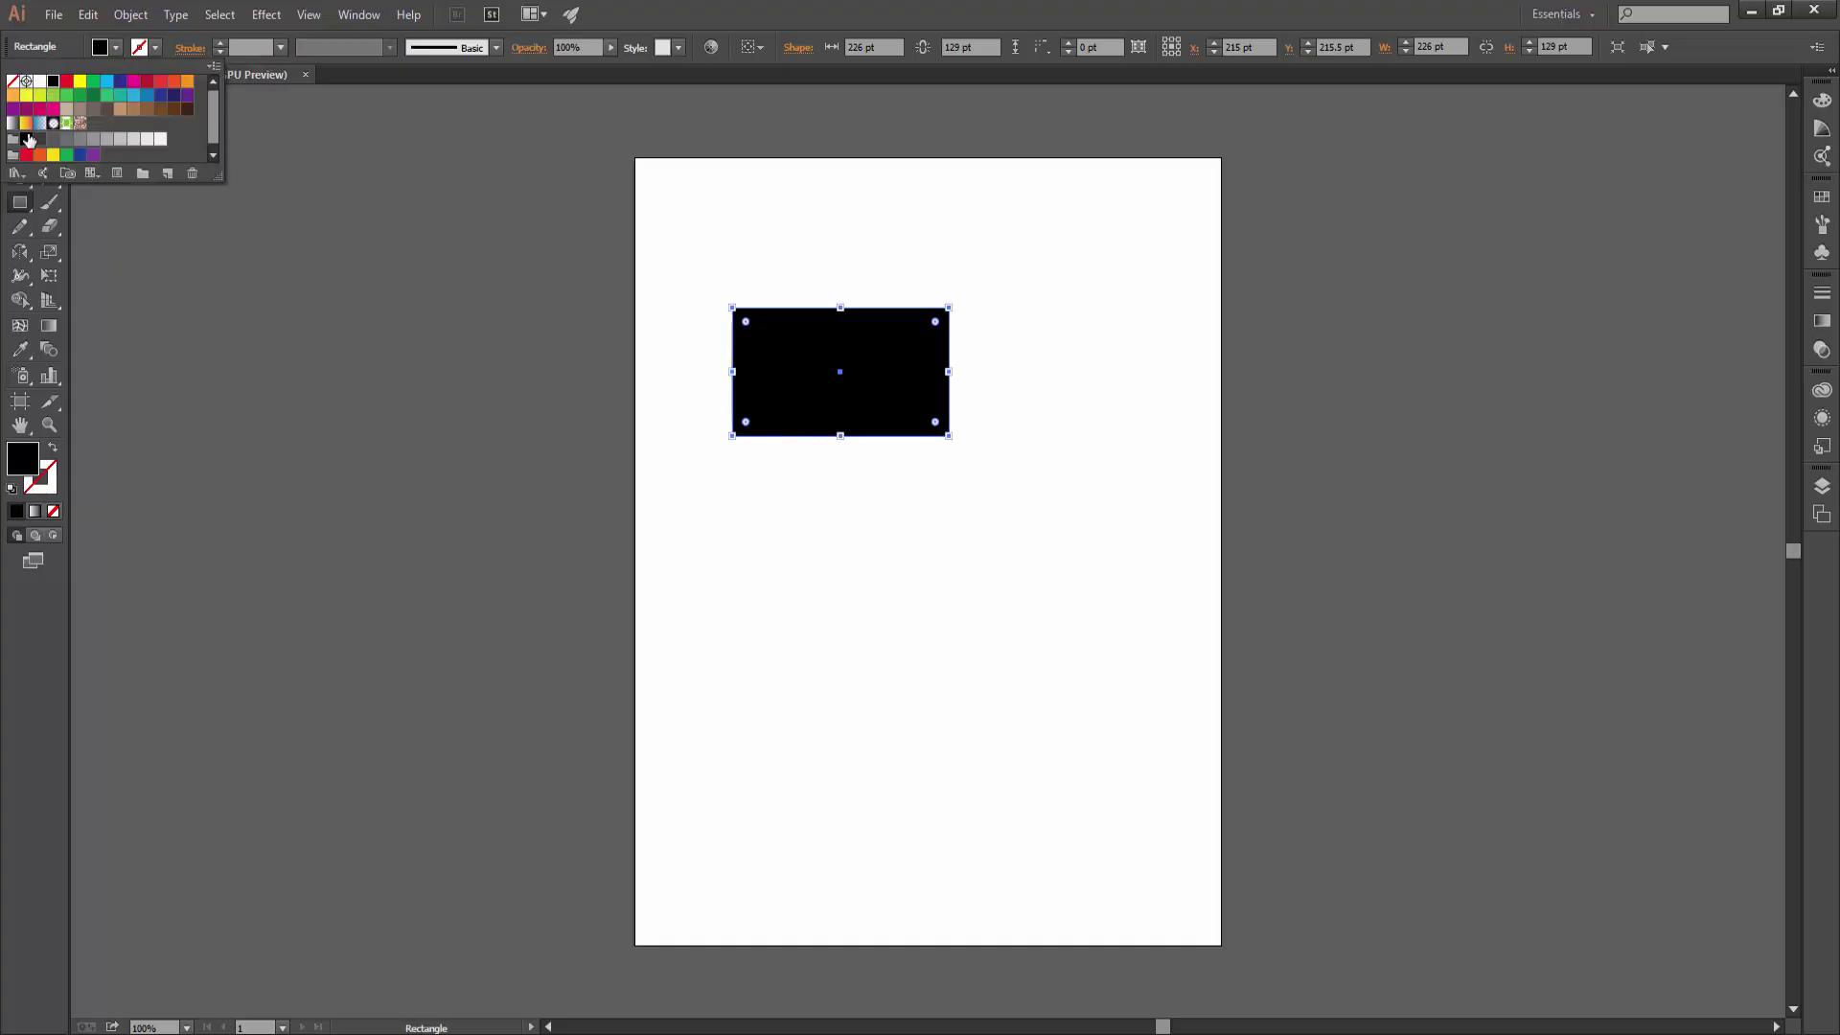
left_click(216, 312)
key("v")
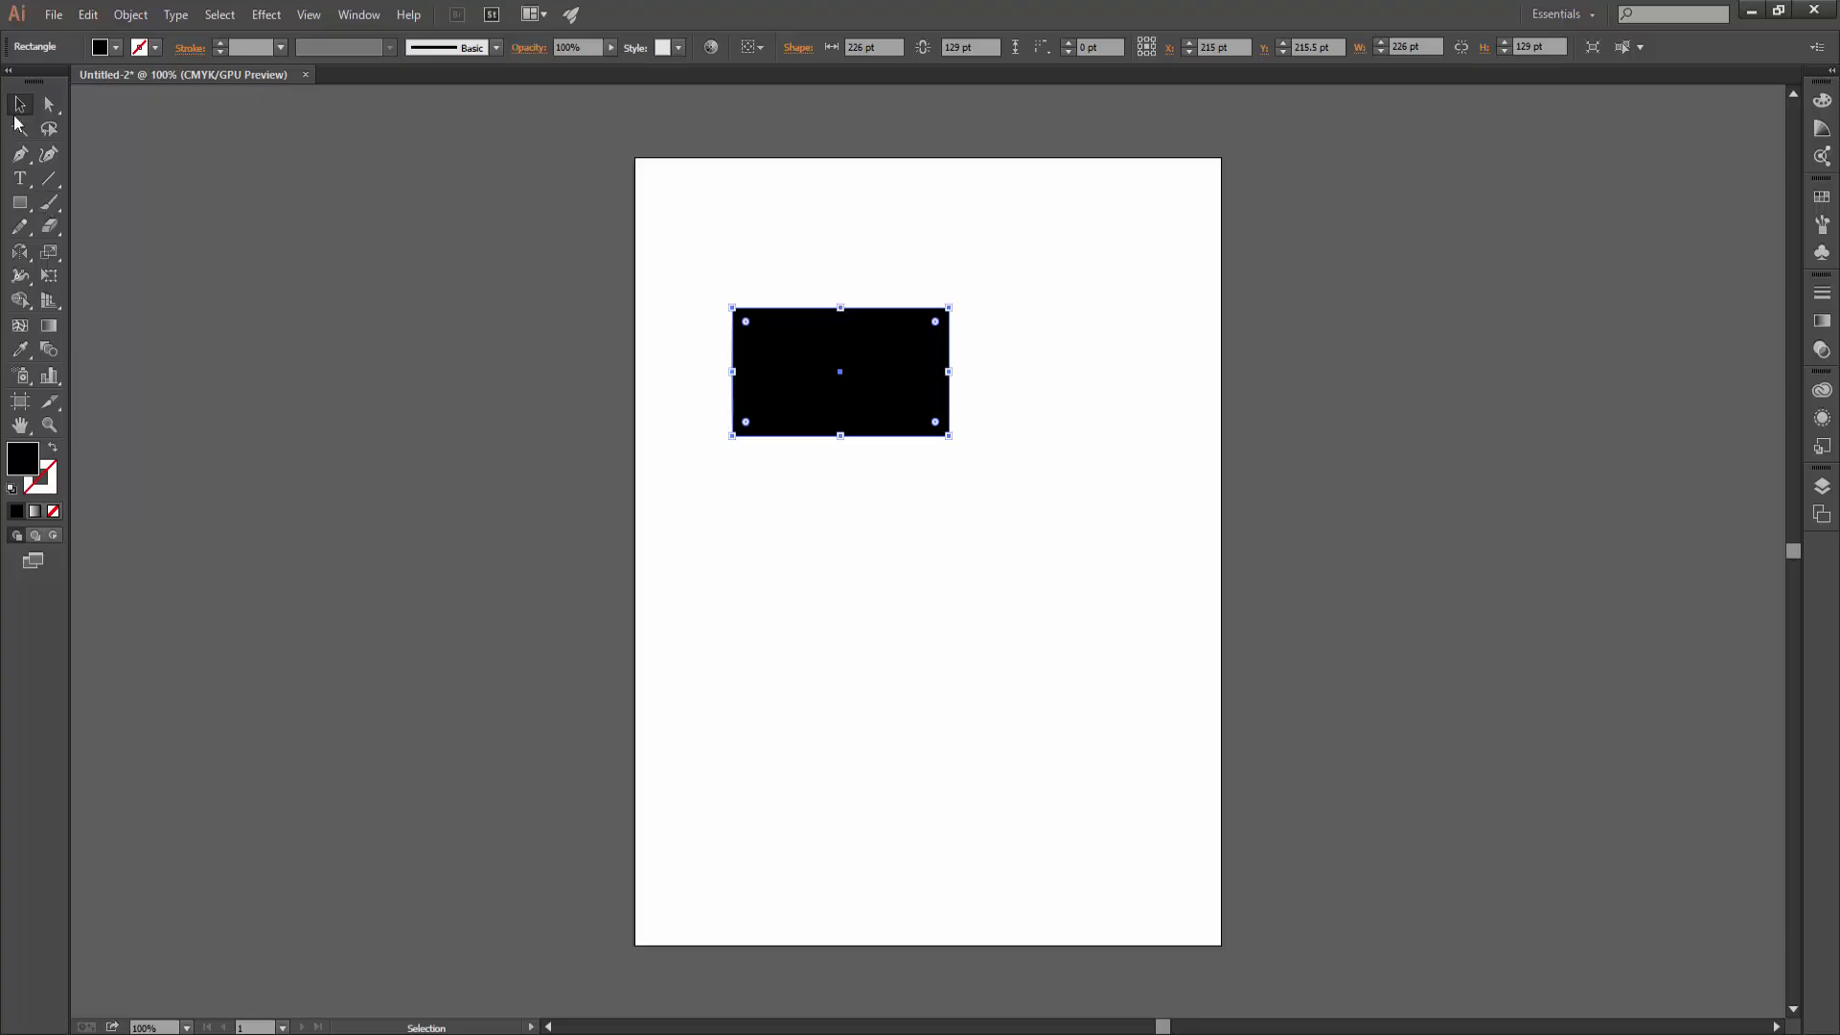
left_click(20, 128)
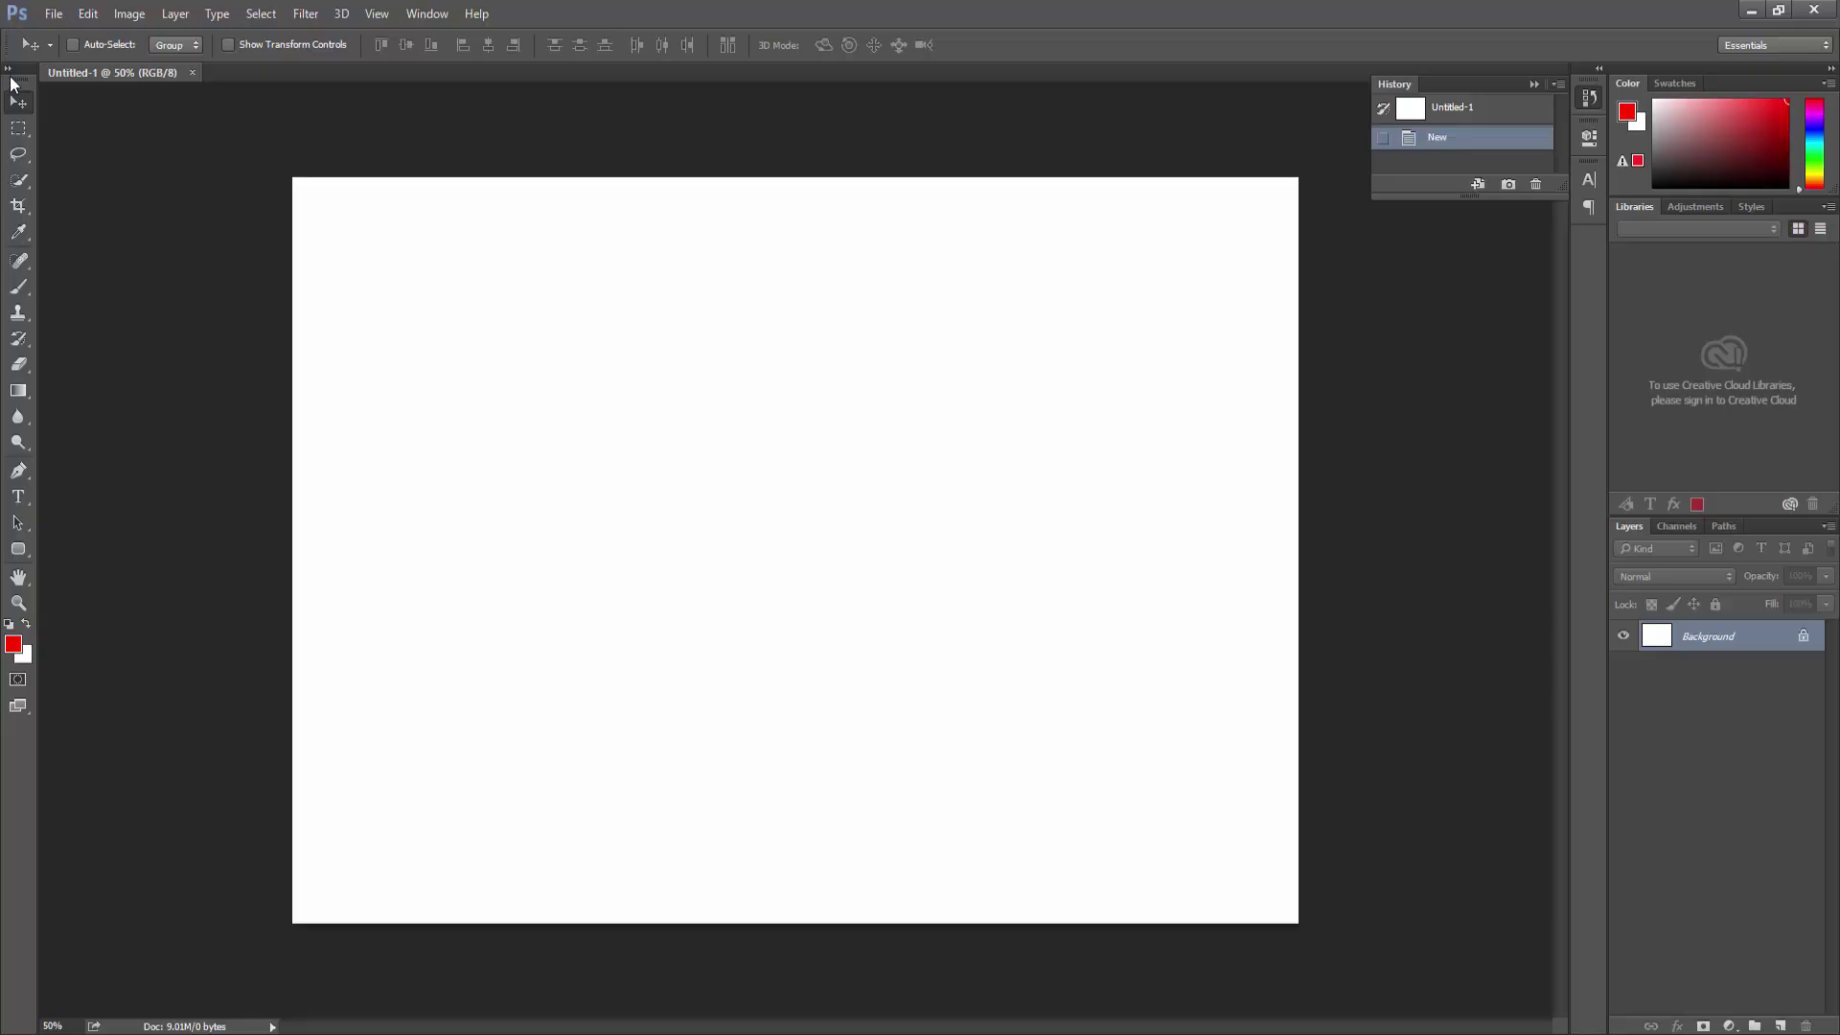
Choose Photoshop's Magic Wand tool, test it on the blank white canvas, and deselect
left_click(9, 69)
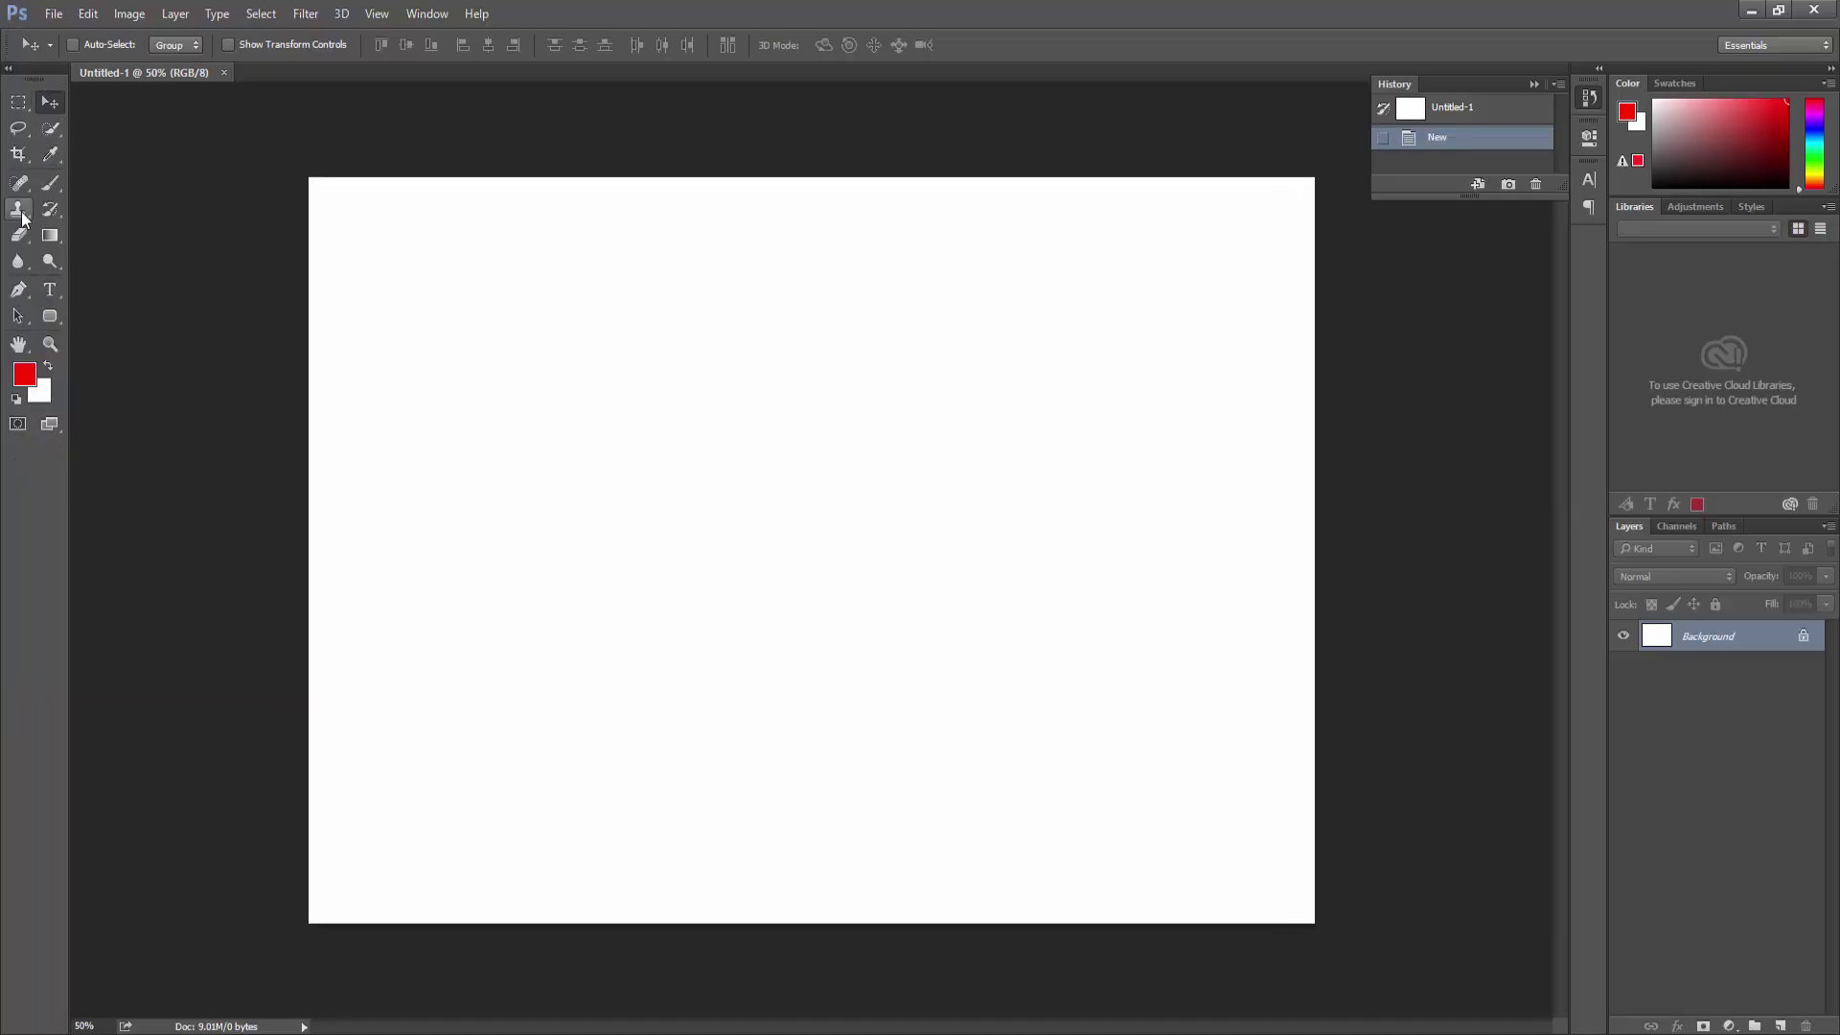
left_click(39, 130)
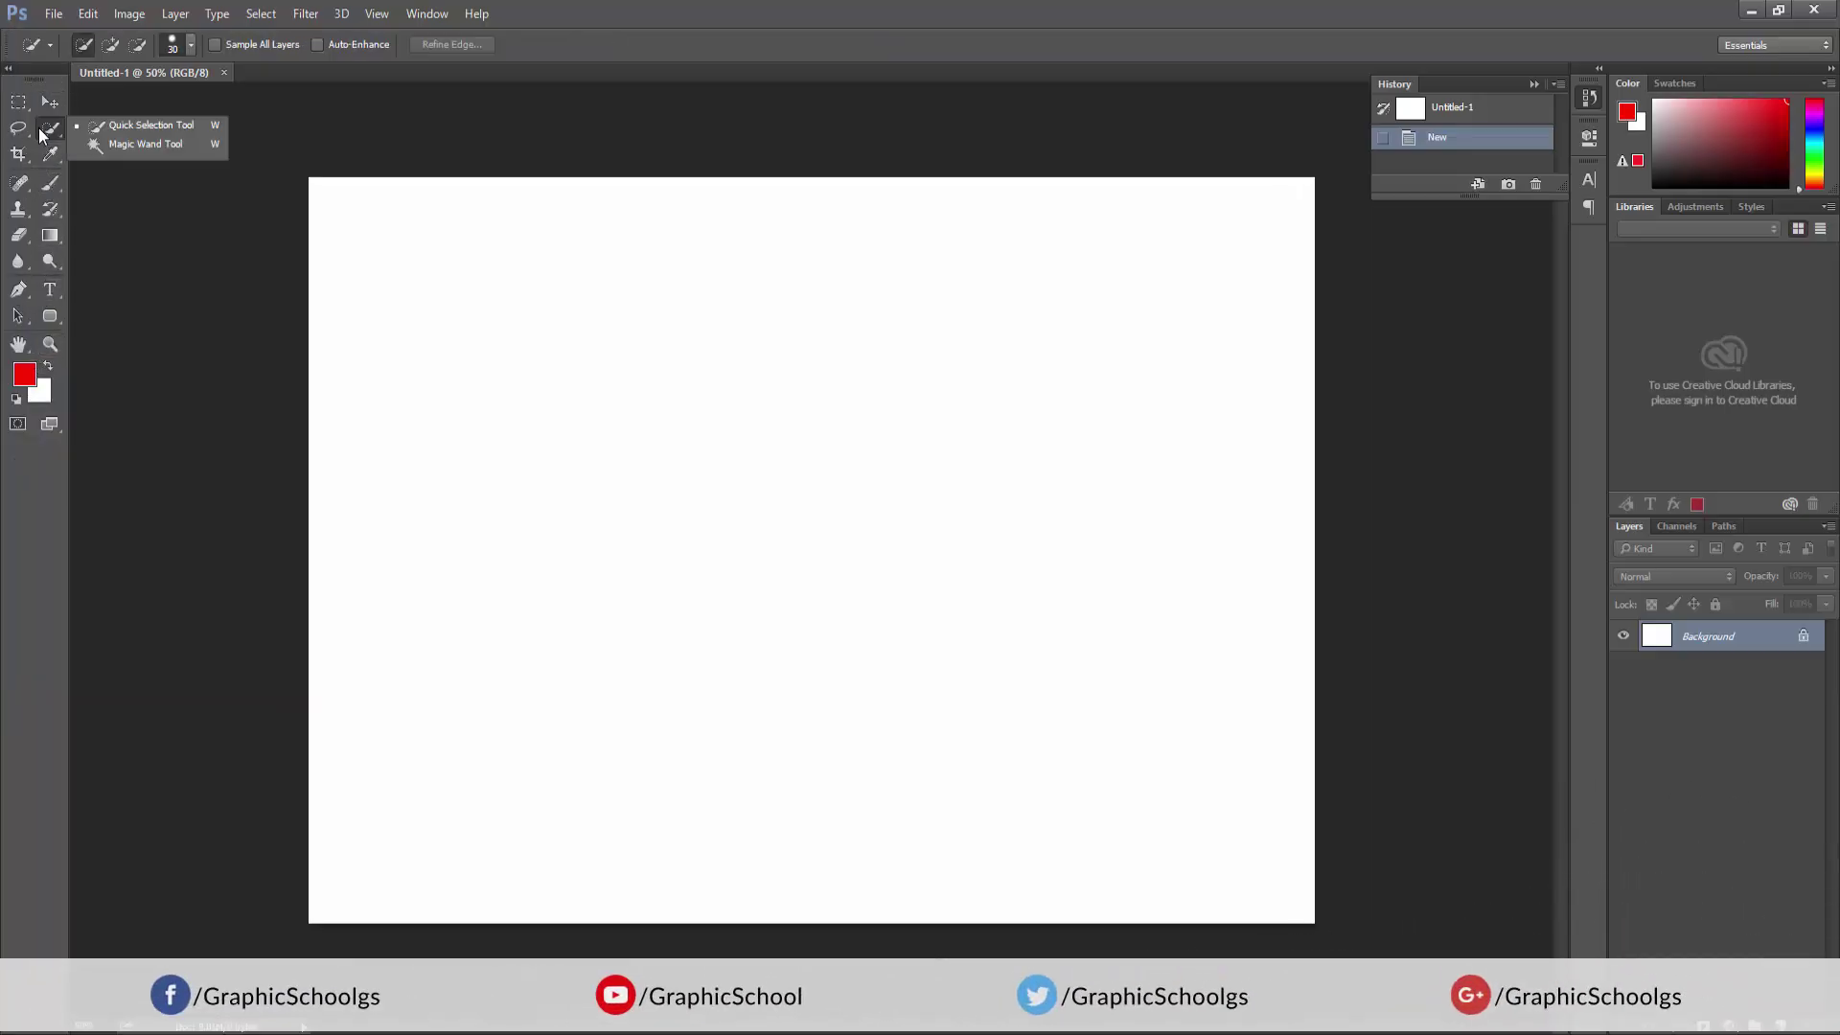
left_click(148, 145)
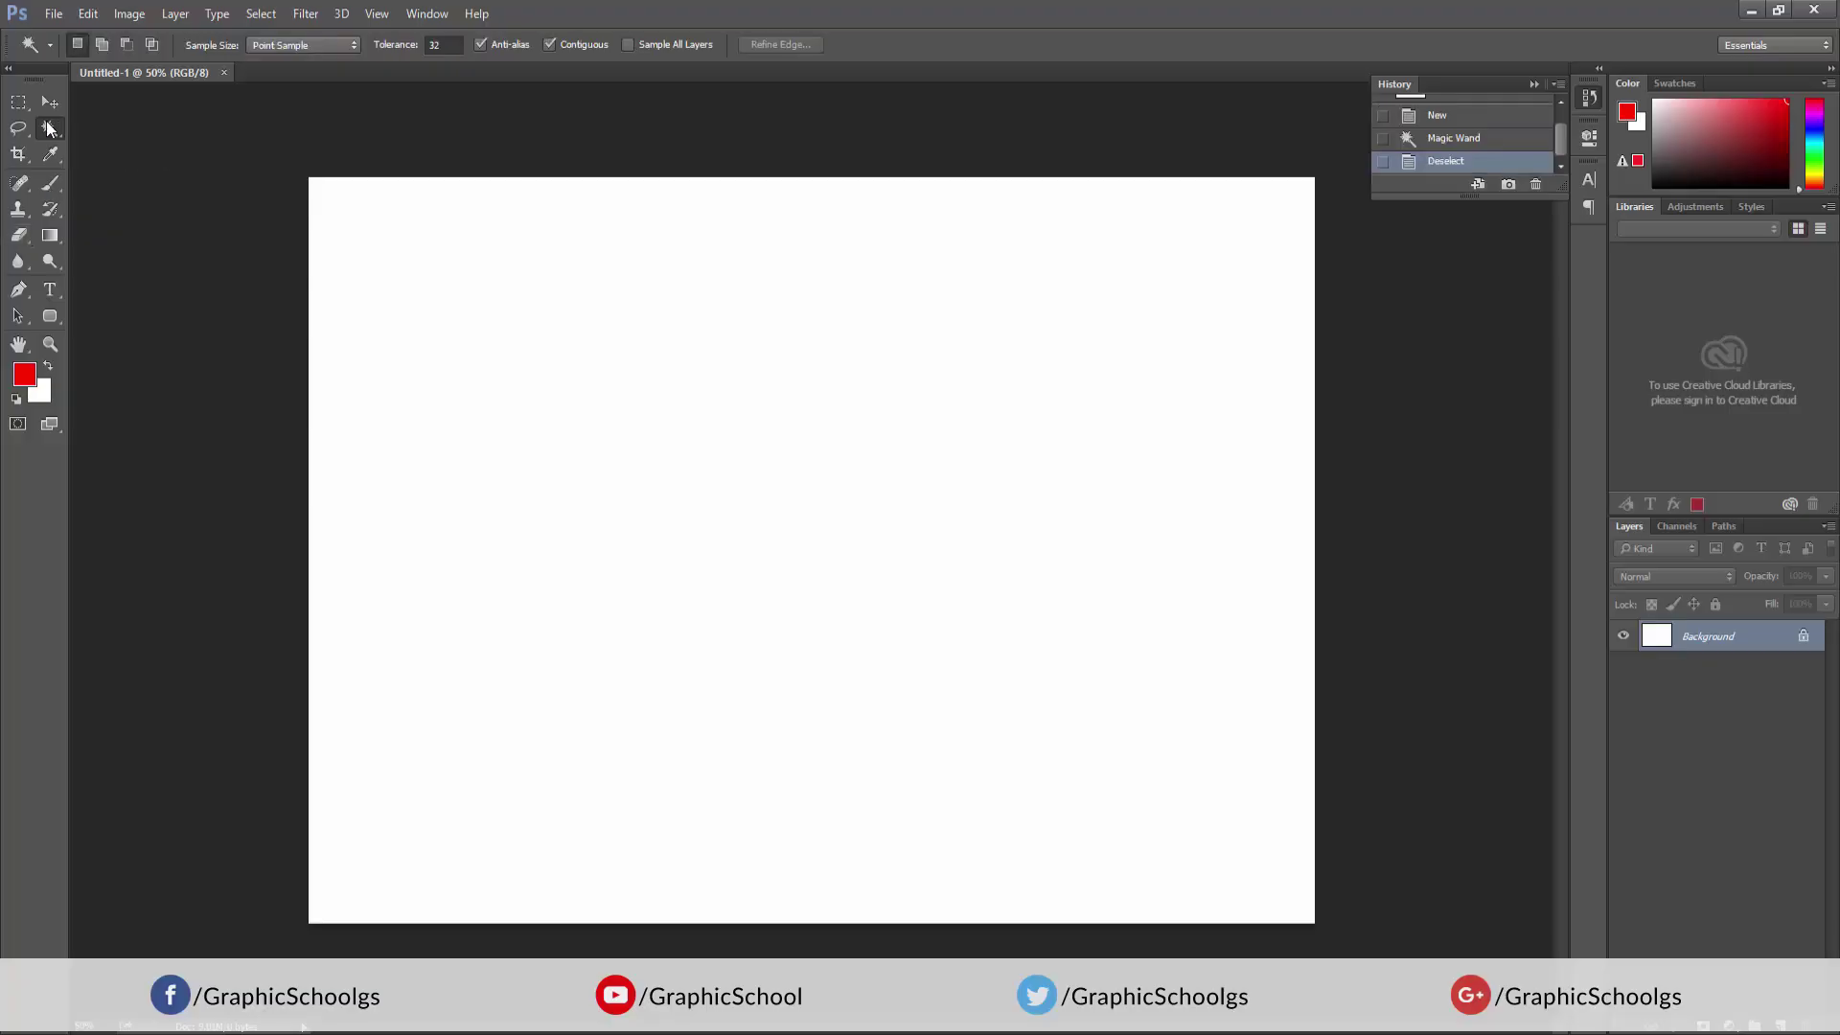
right_click(50, 127)
left_click(105, 129)
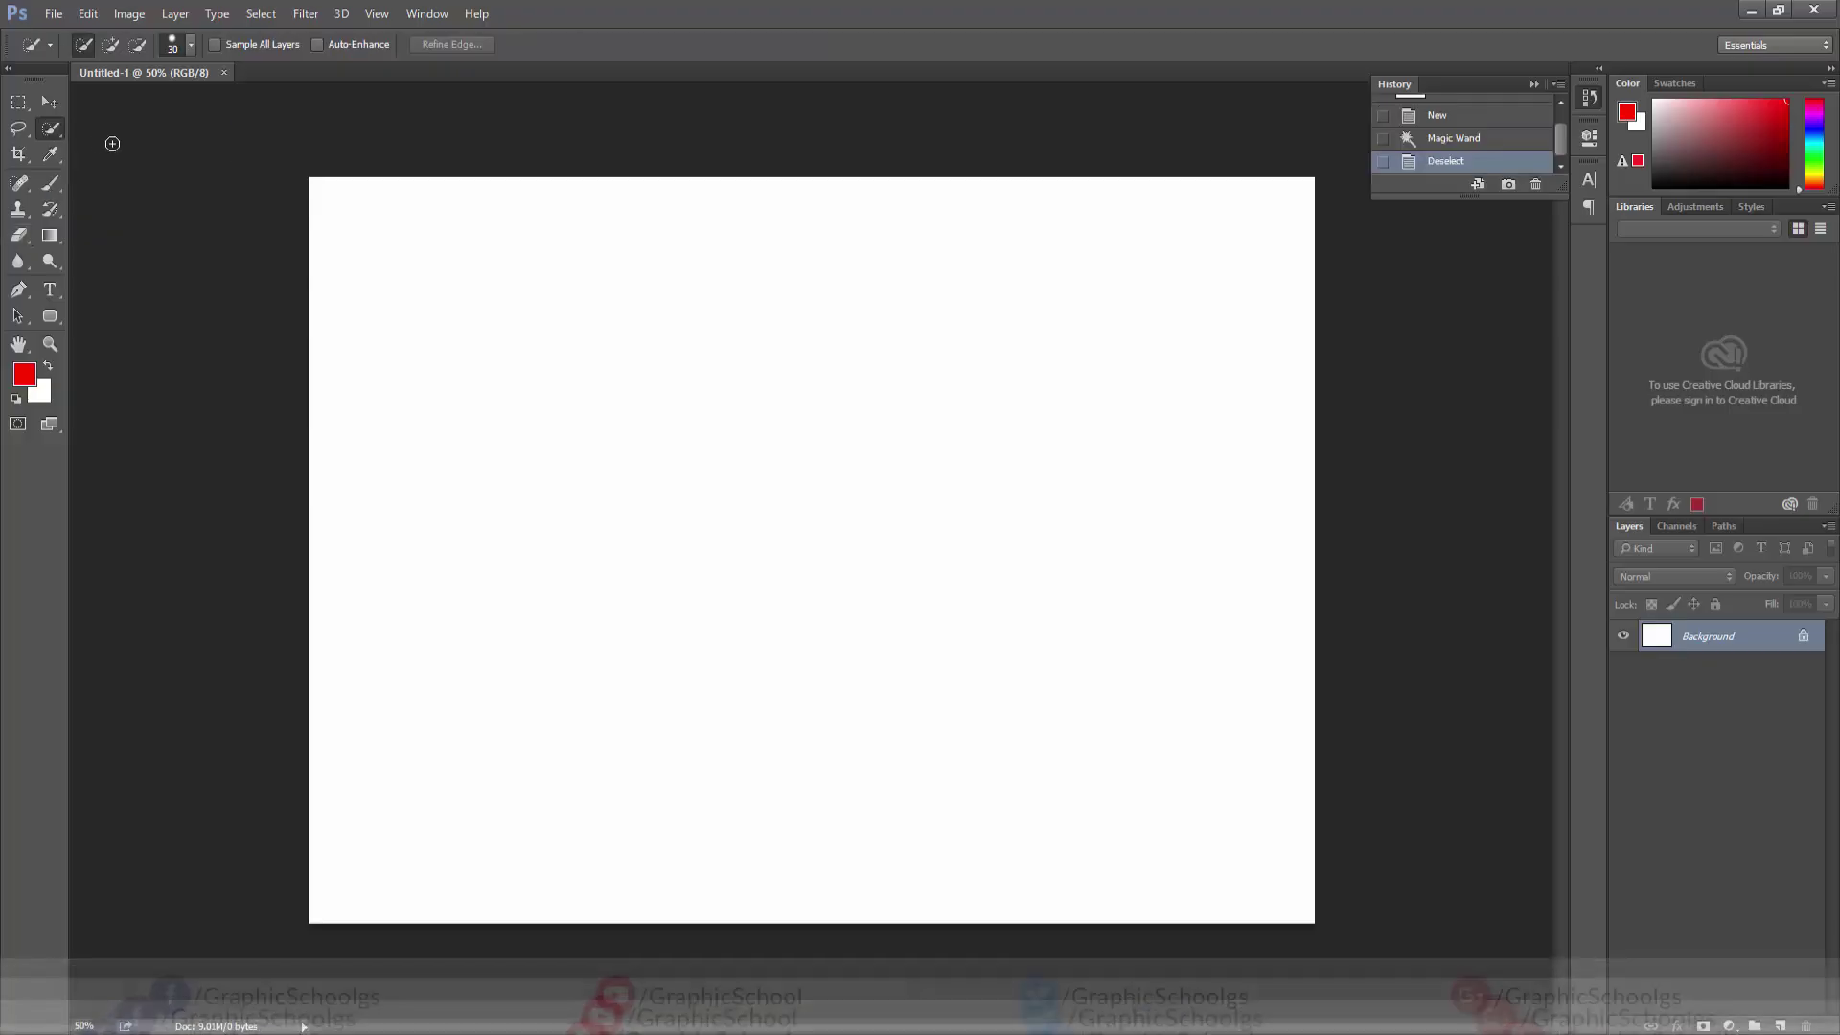
right_click(50, 127)
left_click(107, 146)
left_click(1072, 621)
key("ctrl+d")
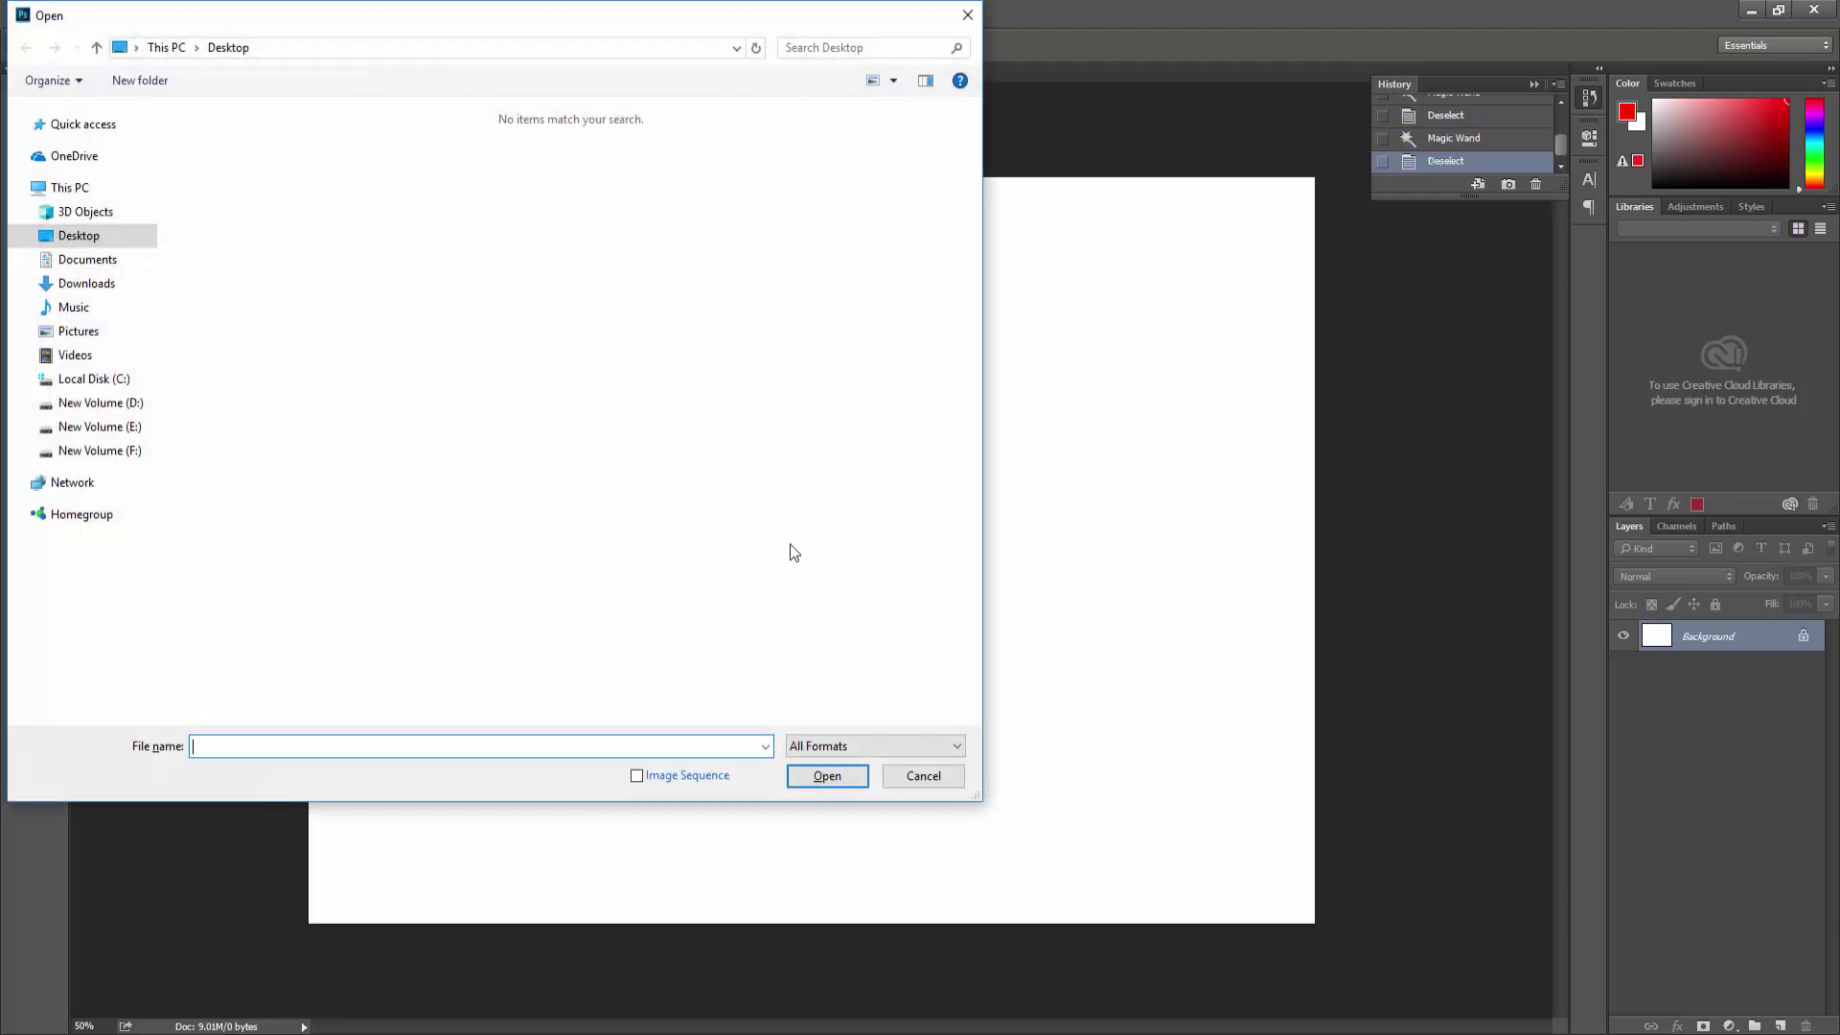
Open blue-water-blur-close-up-1231622 from Downloads and test a first colour selection
left_click(128, 288)
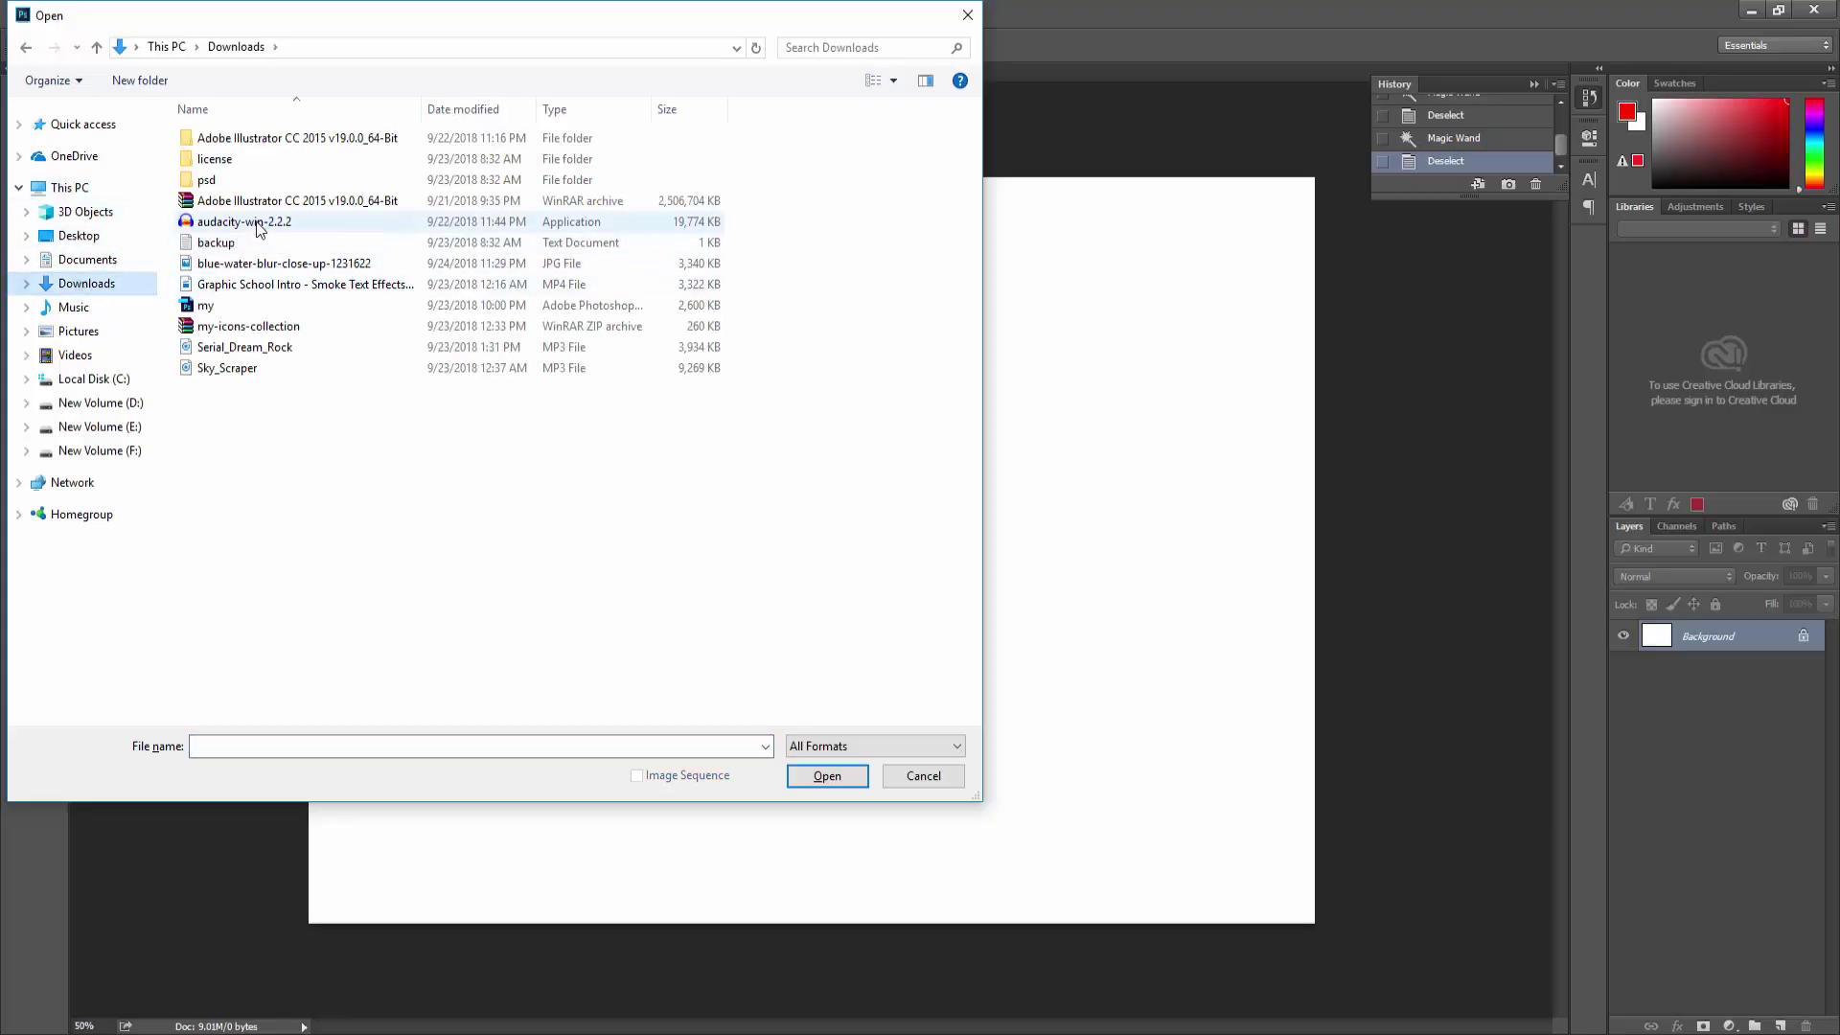
double_click(283, 262)
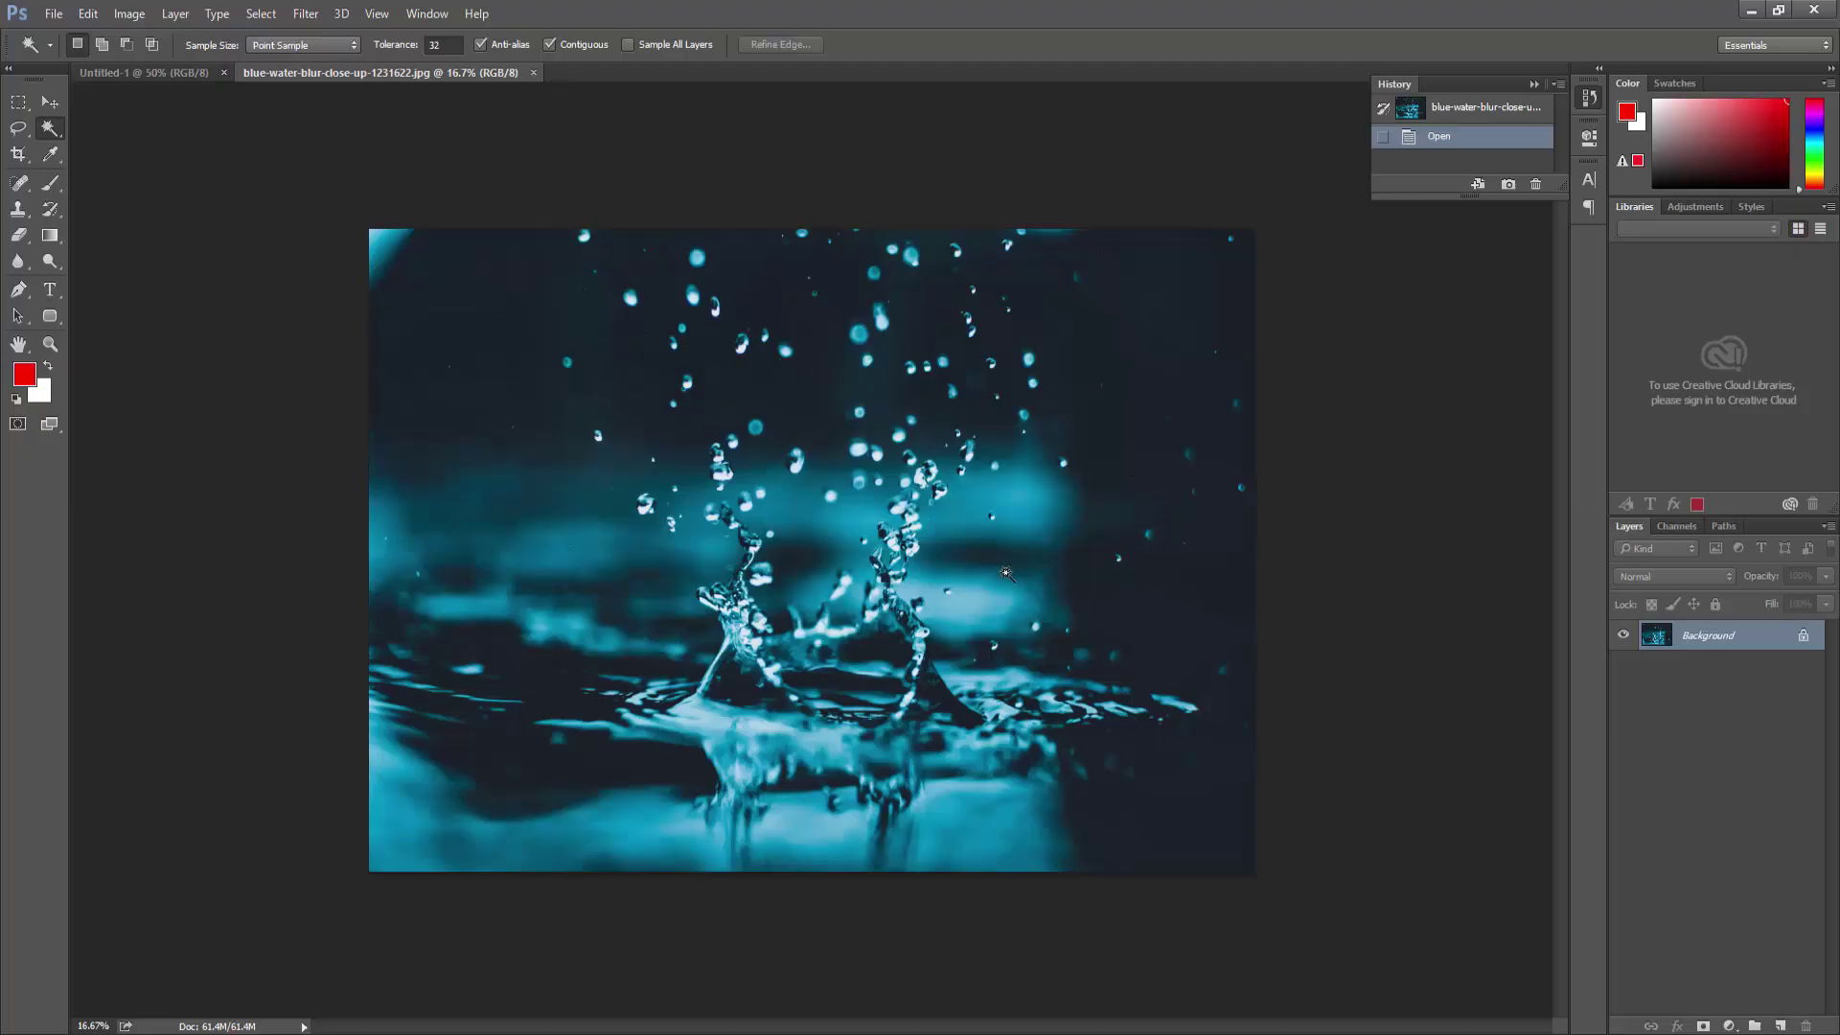
left_click(987, 552)
key("ctrl+d")
Colour-select water, splash and background regions, ending on the light bottom-left water
left_click(931, 508)
left_click(986, 762)
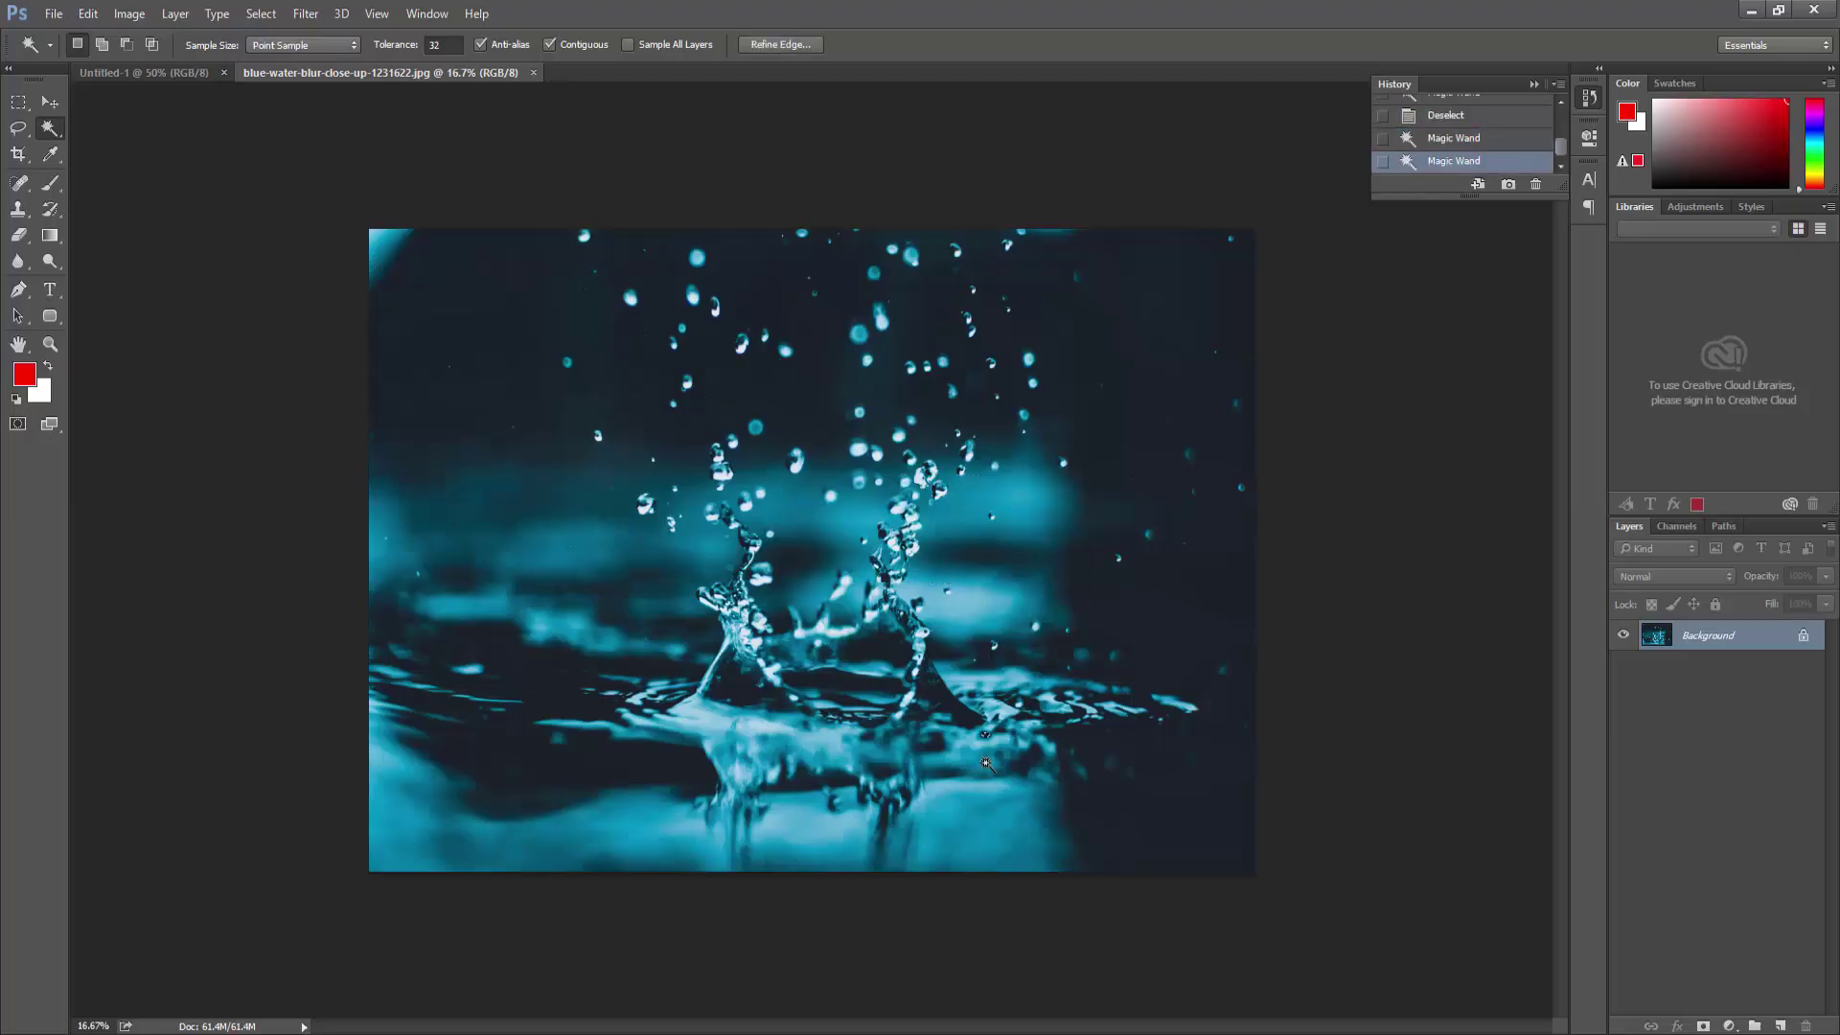
left_click(968, 793)
left_click(829, 824)
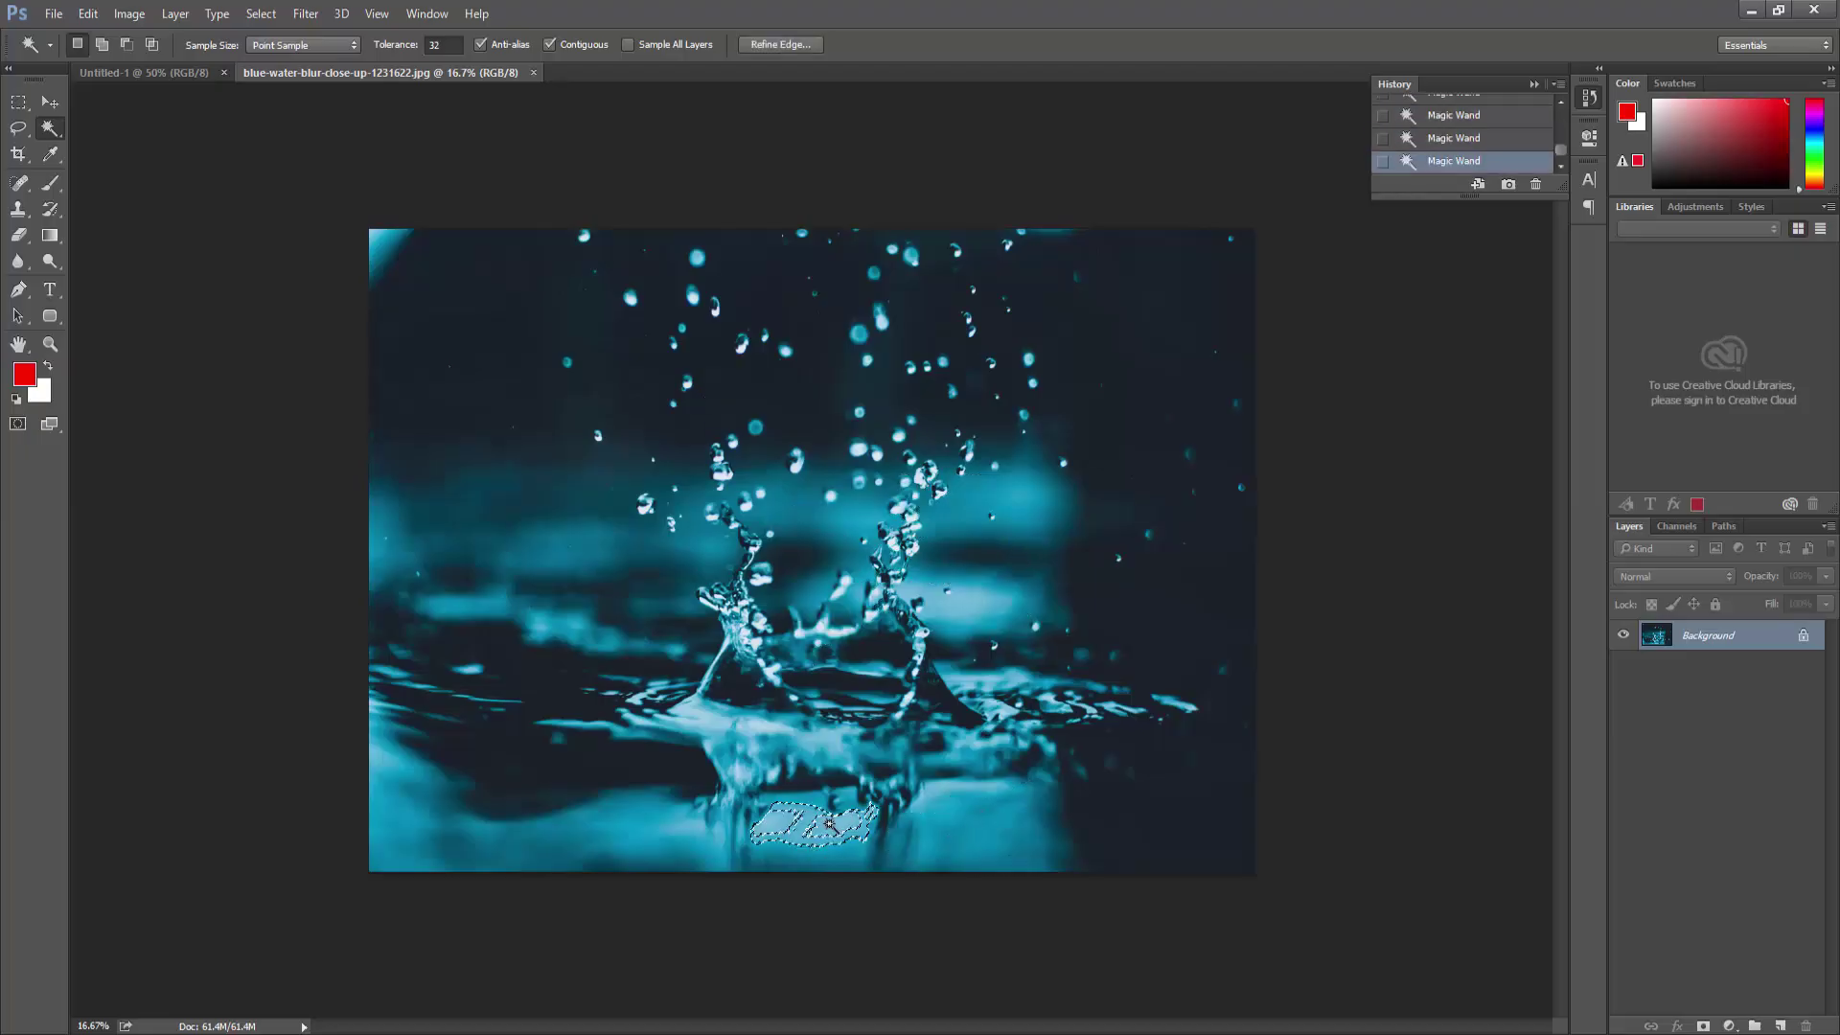
left_click(761, 725)
left_click(1220, 873)
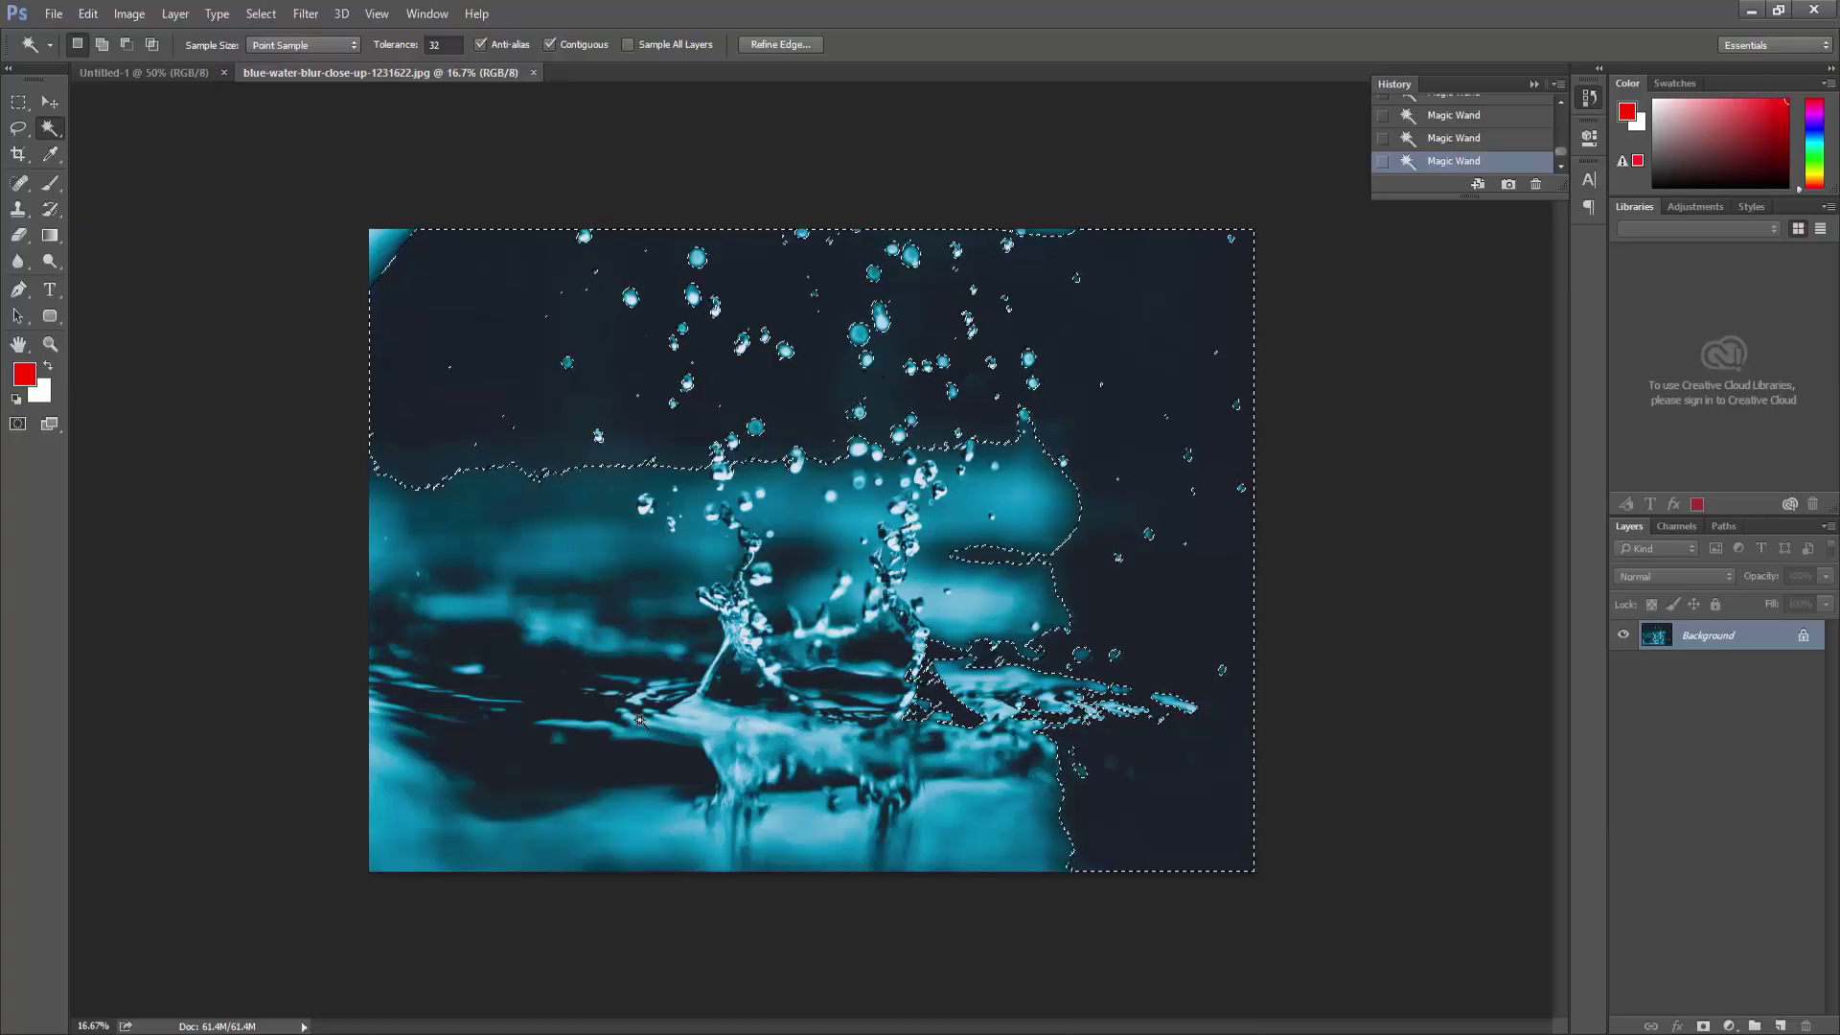
left_click(815, 830)
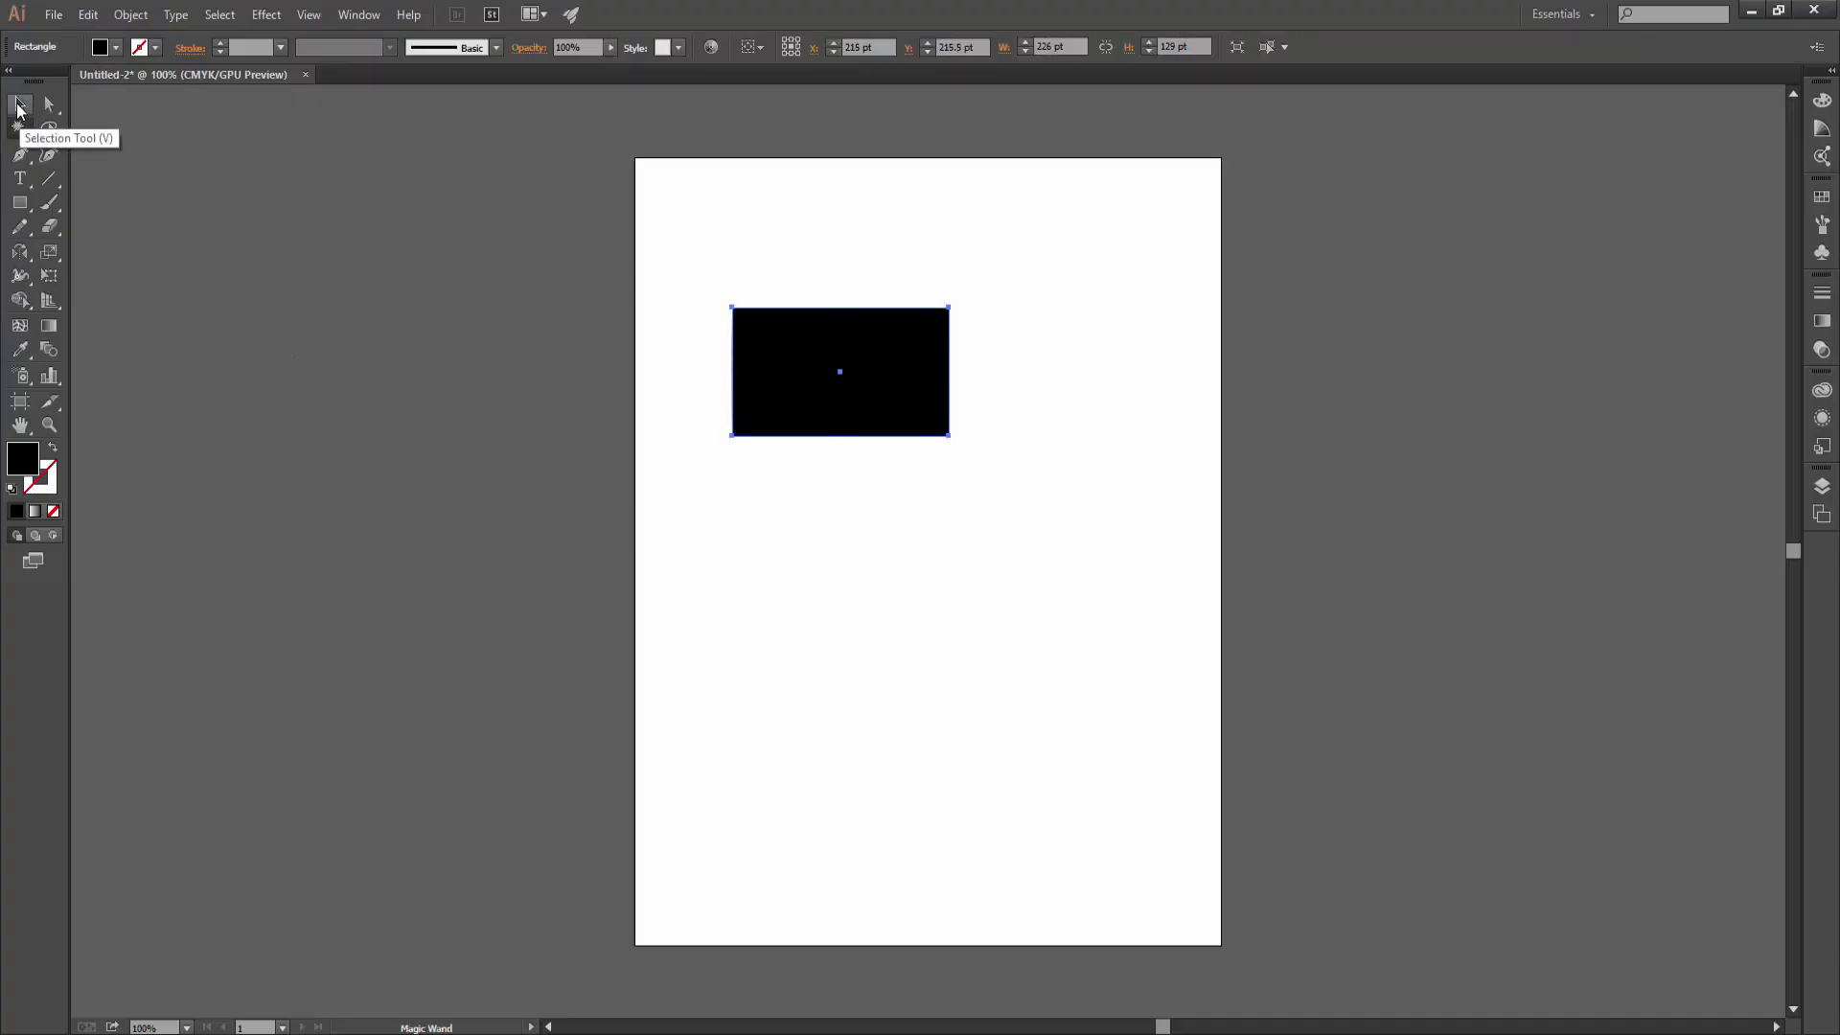
Scale the black rectangle to 144×82 pt and Alt-drag copies across the artboard
left_click(20, 104)
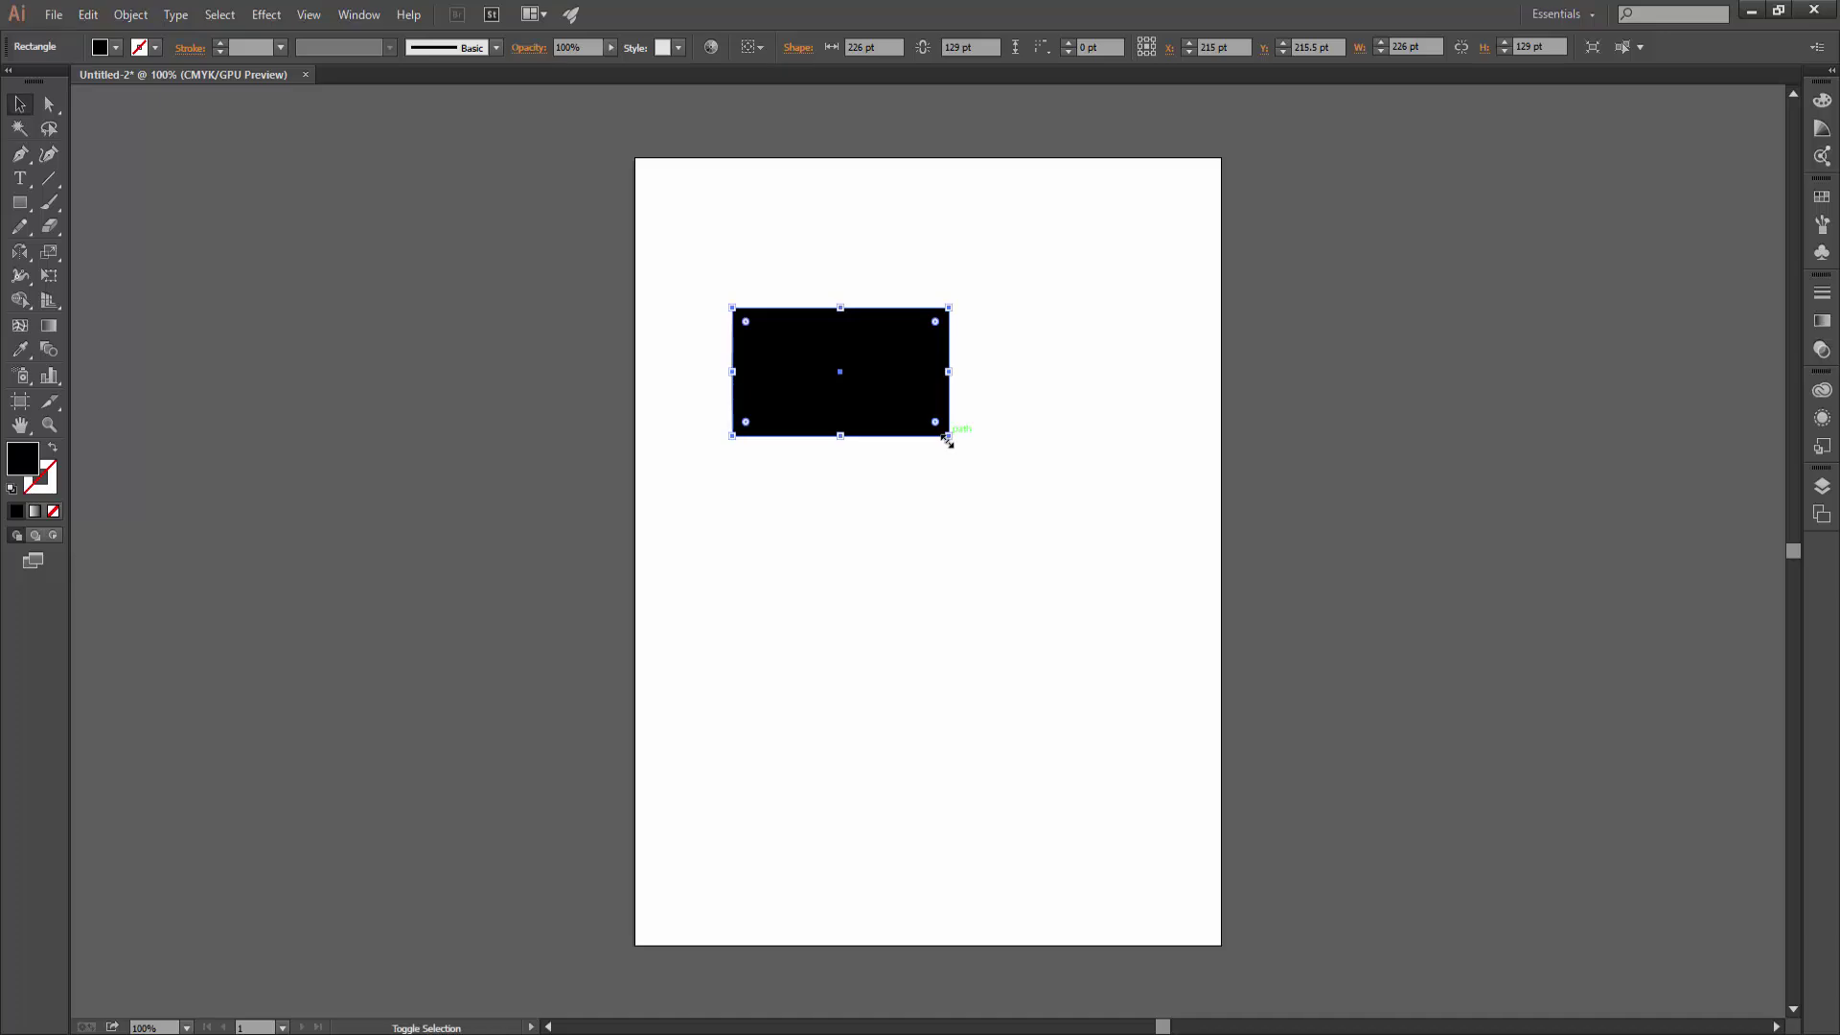
mouse_move(948, 436)
left_mouse_down()
mouse_move(909, 413)
mouse_move(886, 661)
mouse_move(1023, 661)
mouse_move(1034, 253)
mouse_move(837, 253)
mouse_move(801, 834)
mouse_move(1031, 822)
left_mouse_up()
mouse_move(1031, 822)
left_mouse_down()
mouse_move(1224, 632)
mouse_move(1153, 415)
mouse_move(1183, 280)
left_mouse_up()
left_click_drag(1184, 280, 1149, 281)
left_click_drag(803, 272, 661, 291)
left_click_drag(660, 290, 687, 731)
left_click(1013, 649)
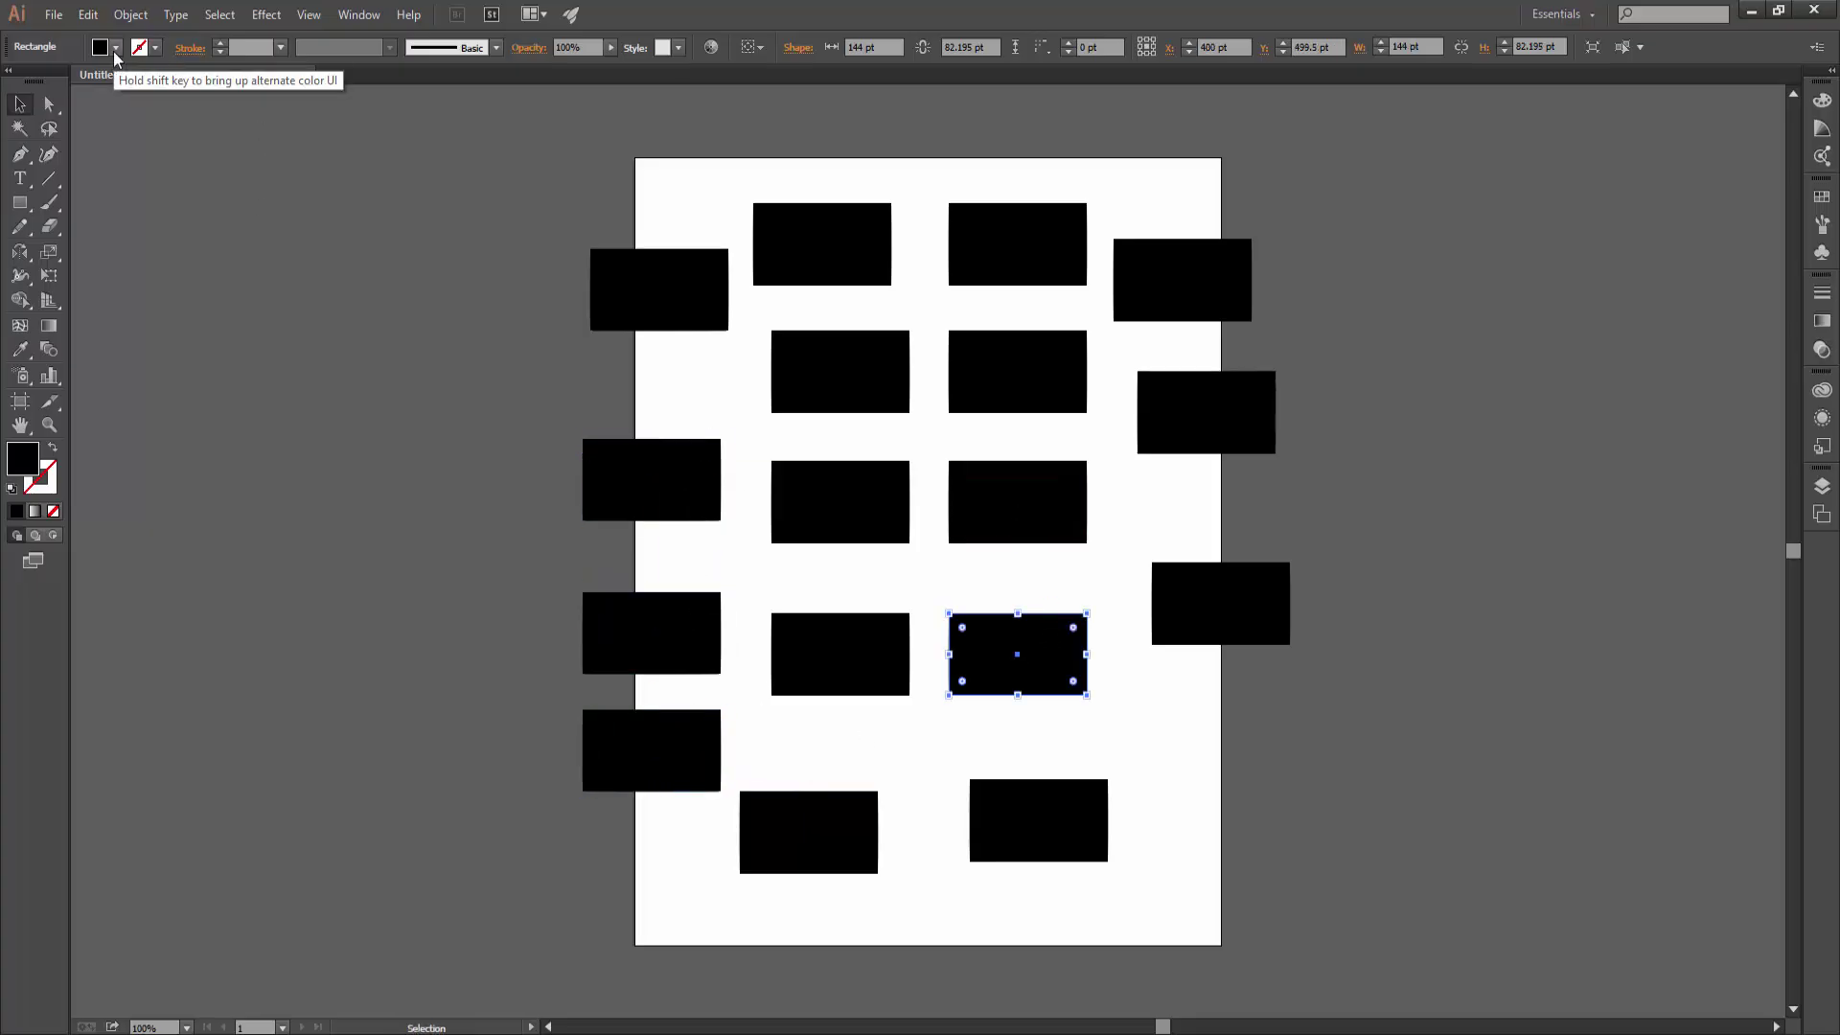
Select four rectangles in the grid and fill them green
key("a")
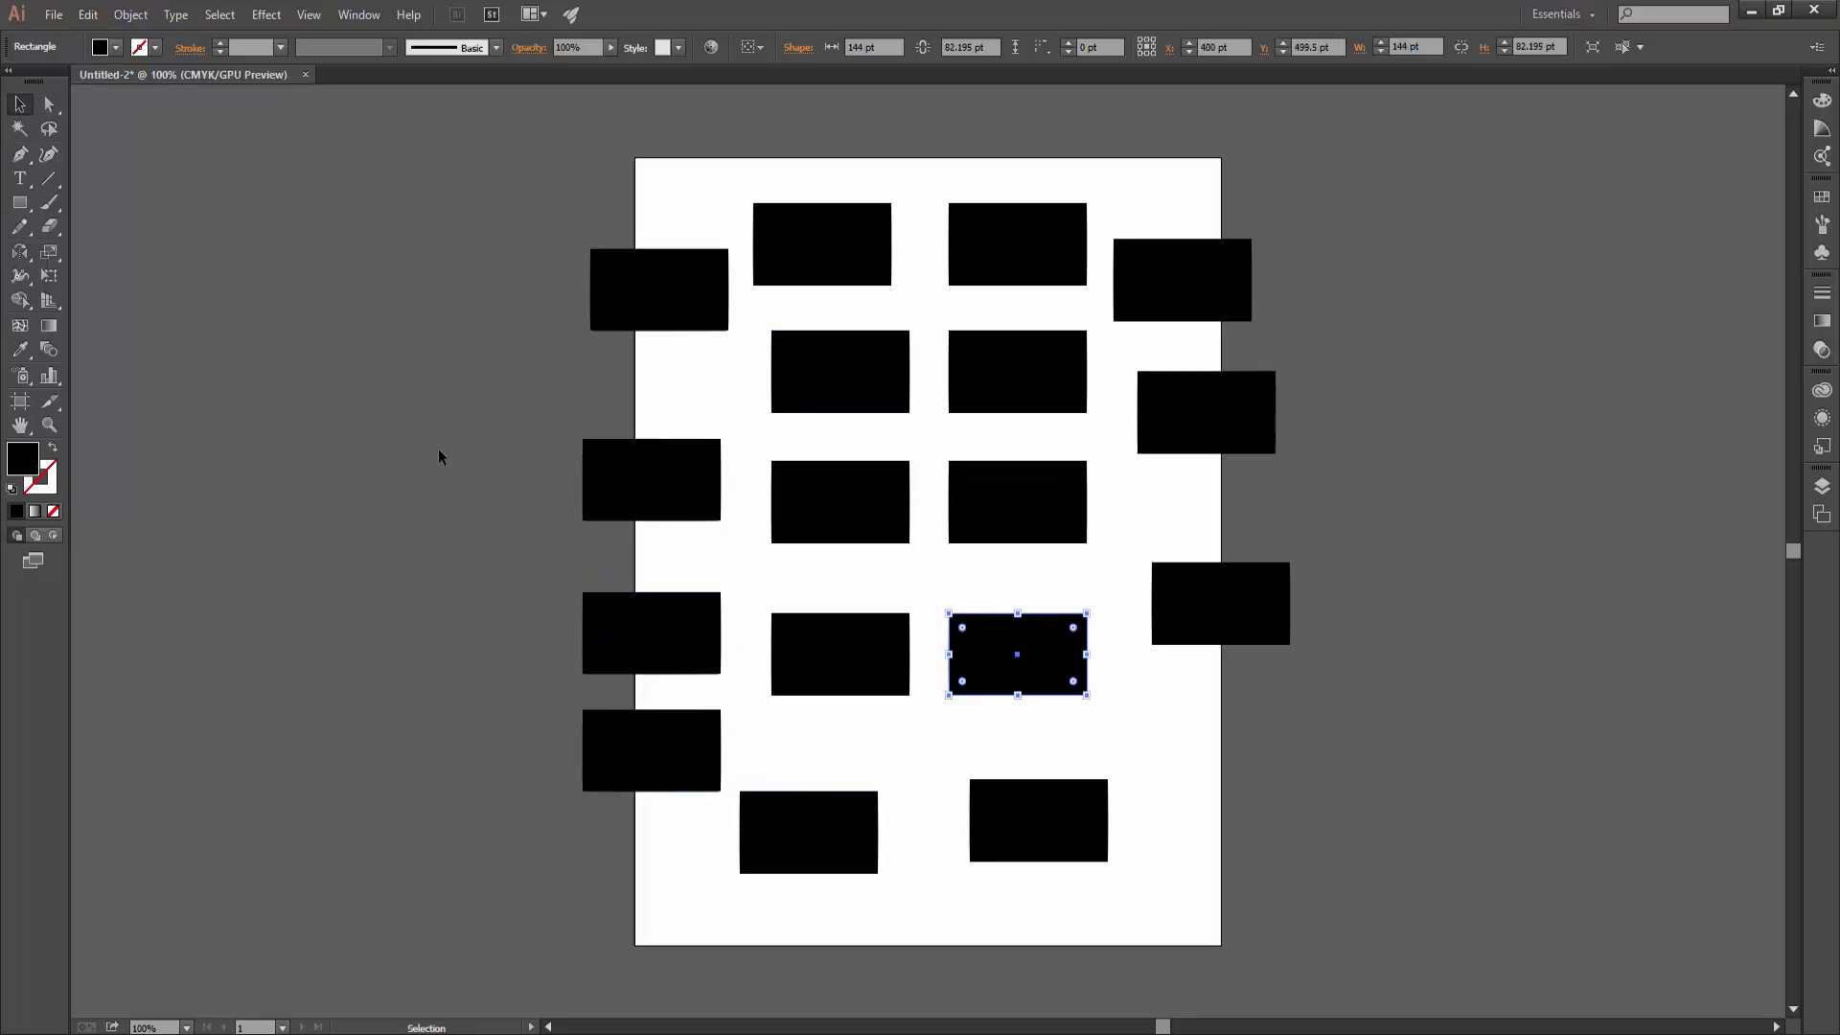
left_click(859, 378)
left_click(974, 383)
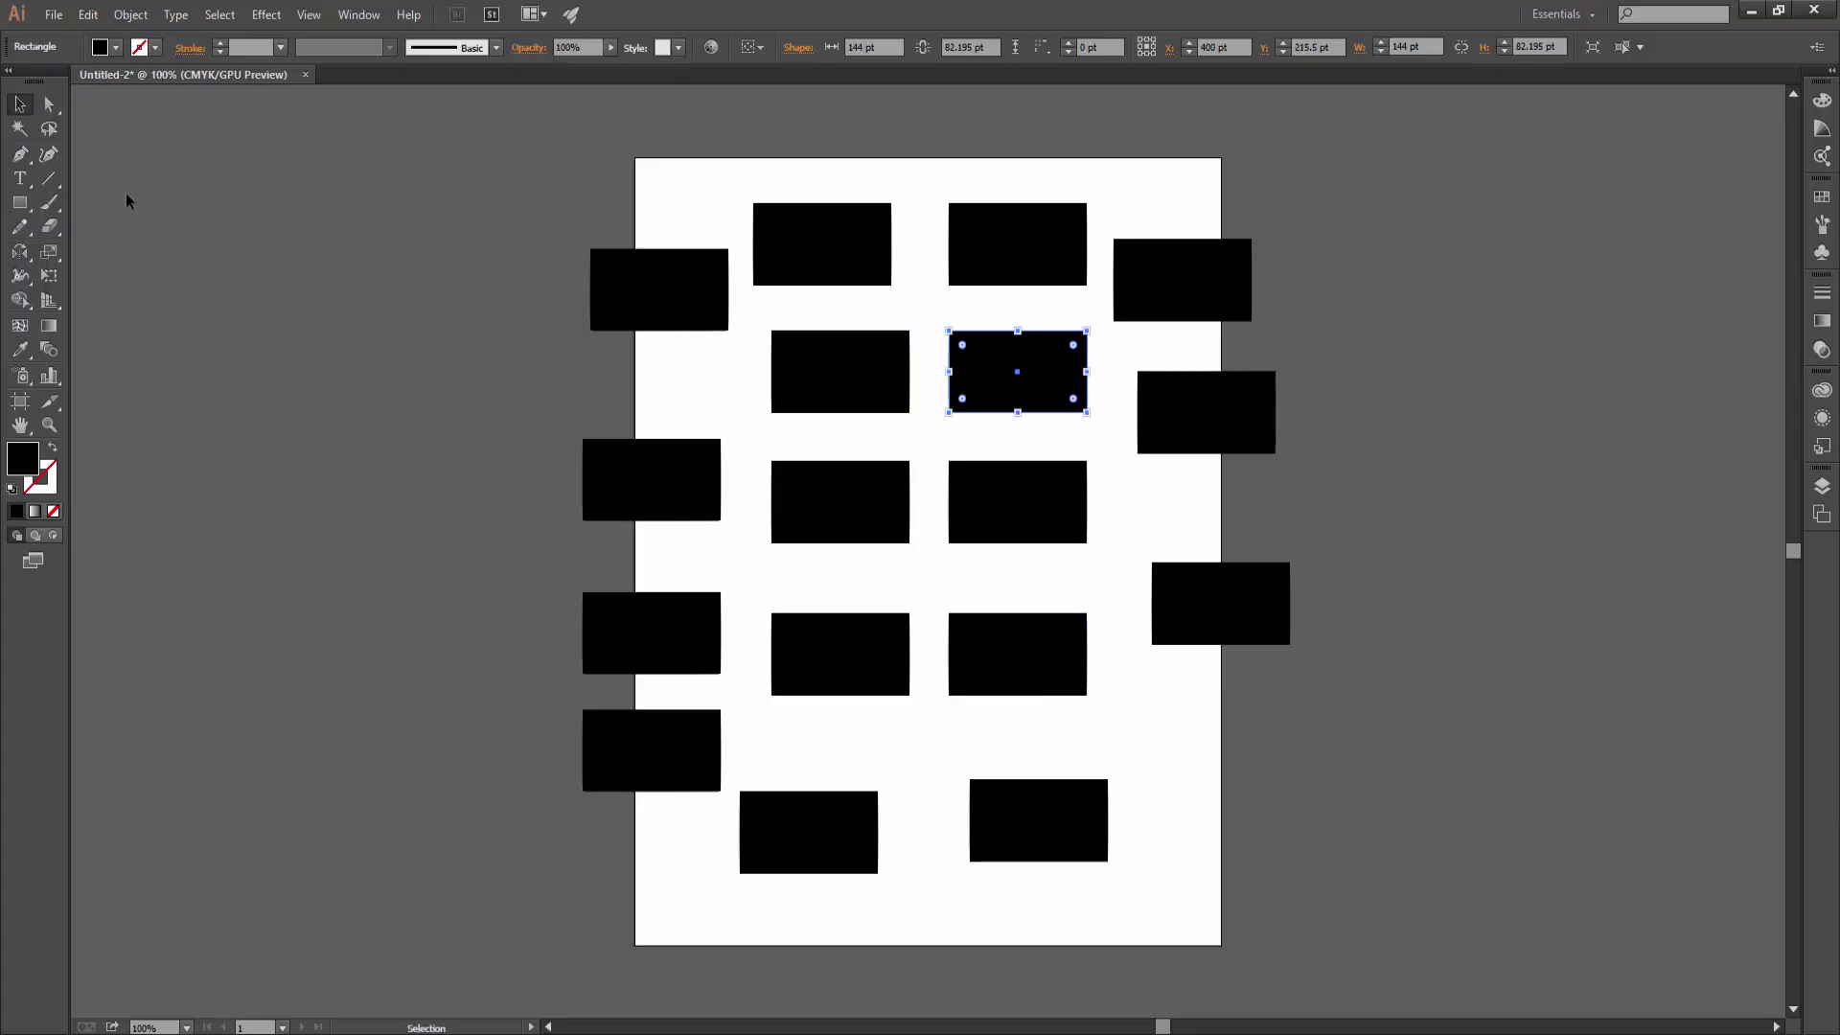
left_click(19, 103)
left_click(999, 522)
left_click(1008, 654, "shift")
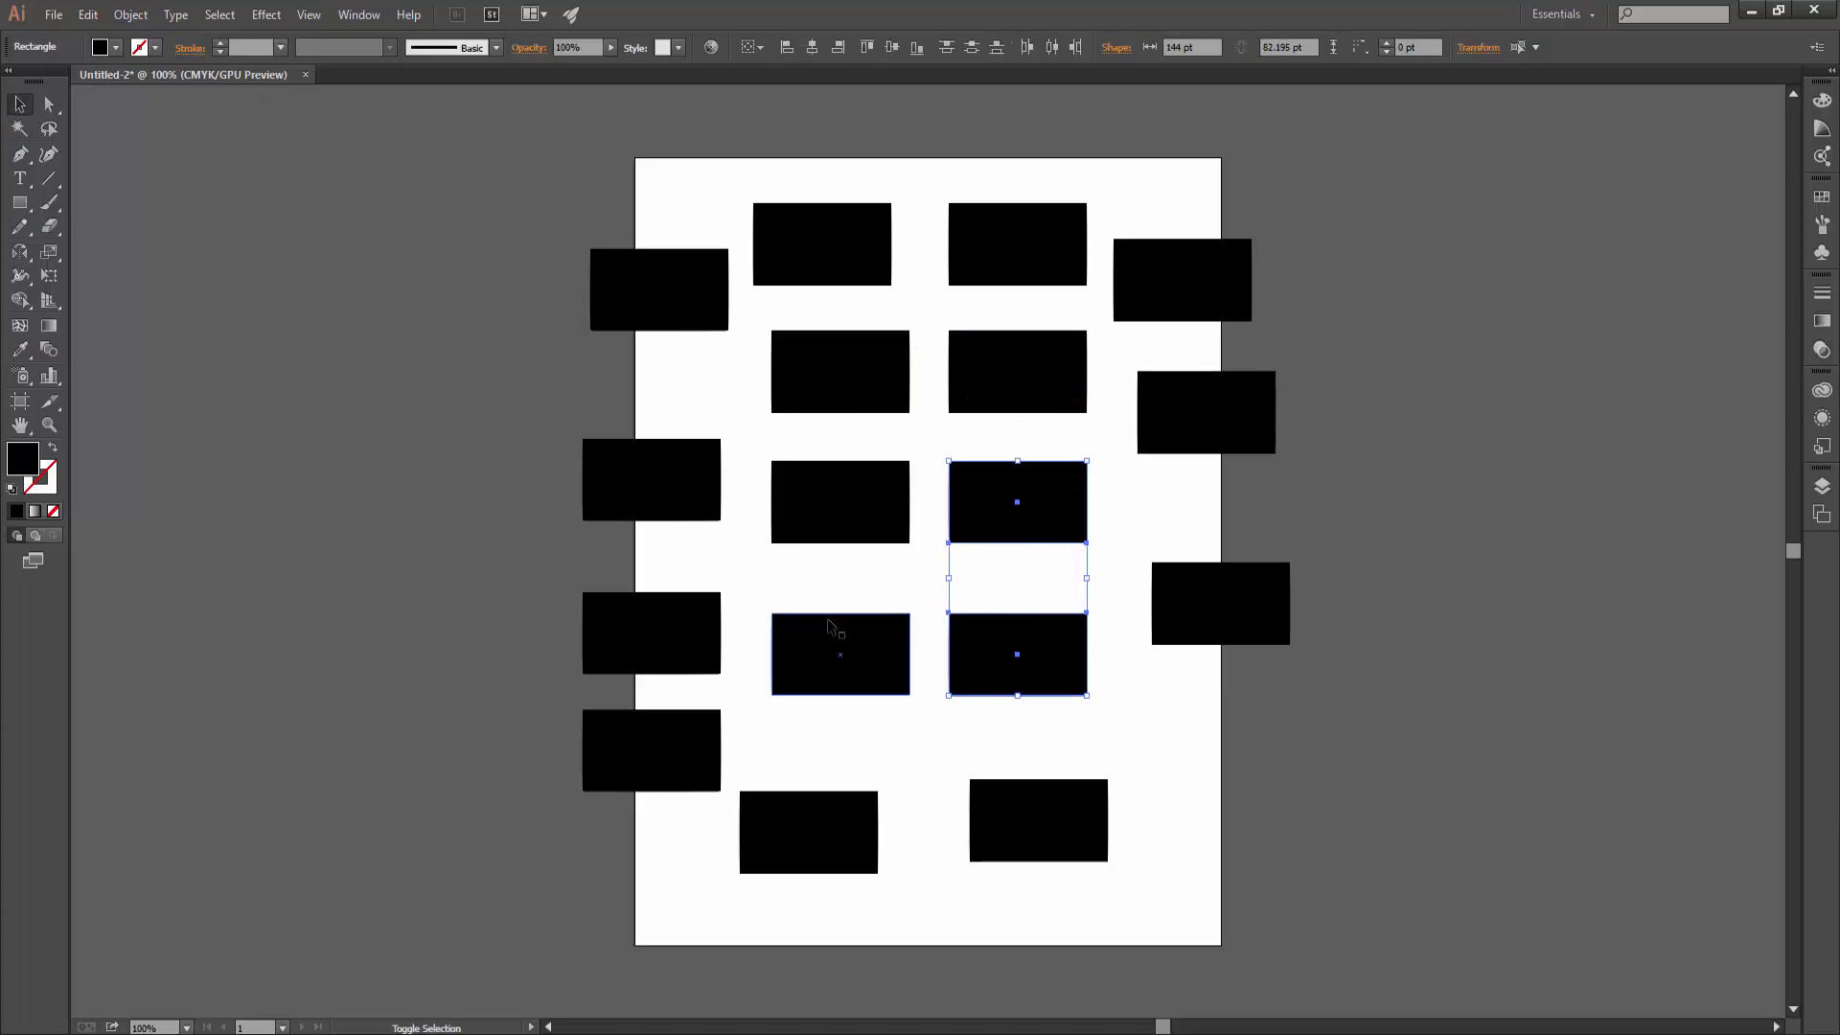
left_click(834, 633, "shift")
left_click(805, 349, "shift")
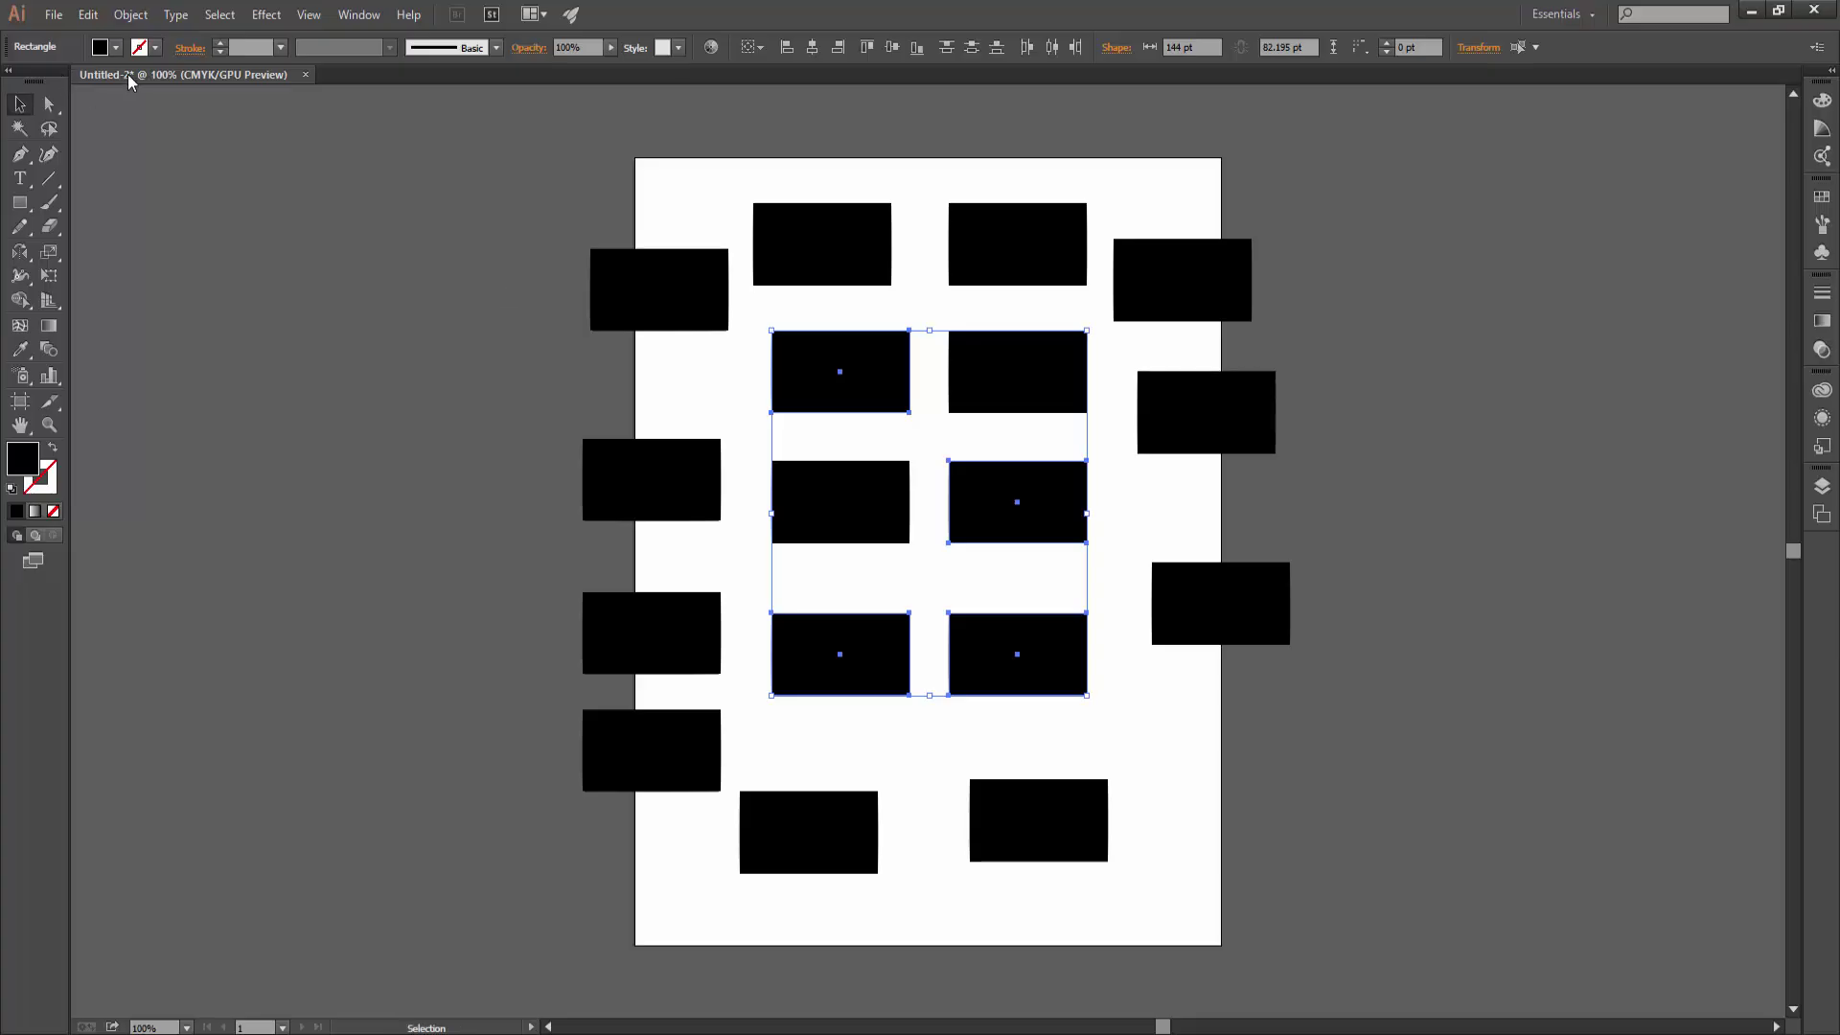
left_click(115, 47)
left_click(92, 83)
Try out selections of the top and right-side rectangles
left_click(1309, 647)
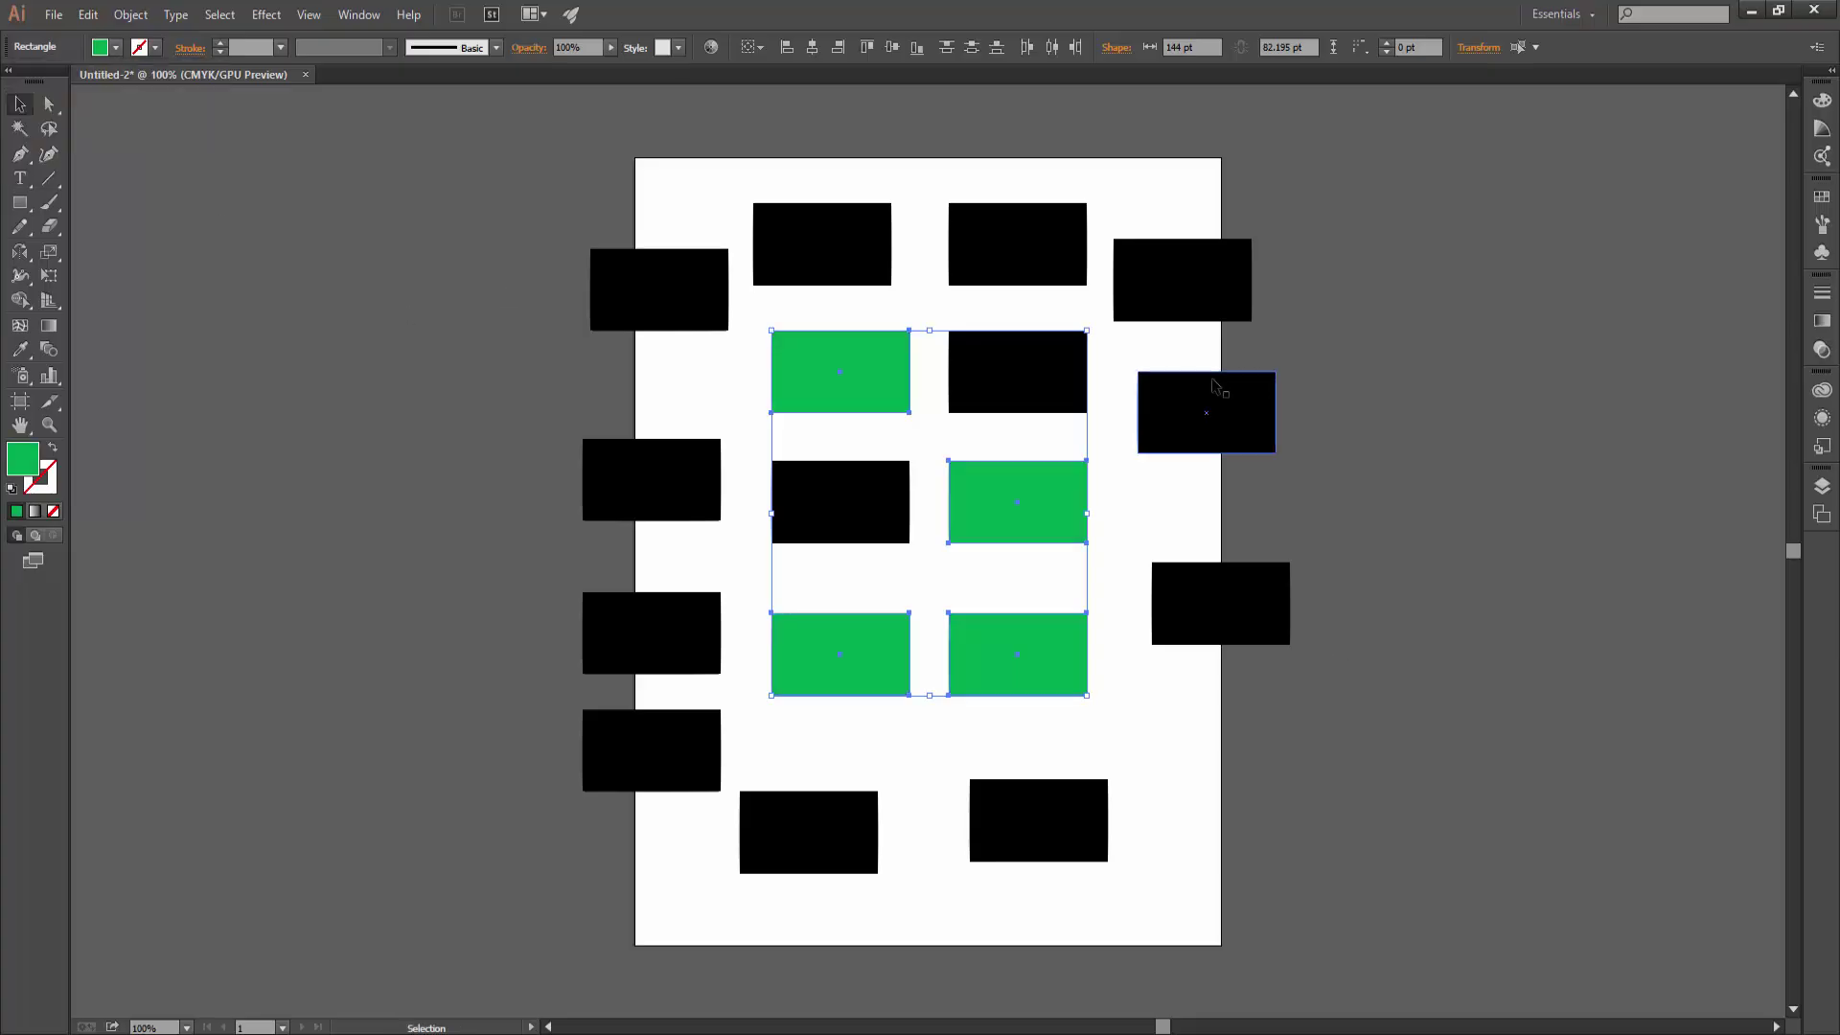
left_click(1182, 288)
left_click(1229, 426)
left_click(1018, 243, "shift")
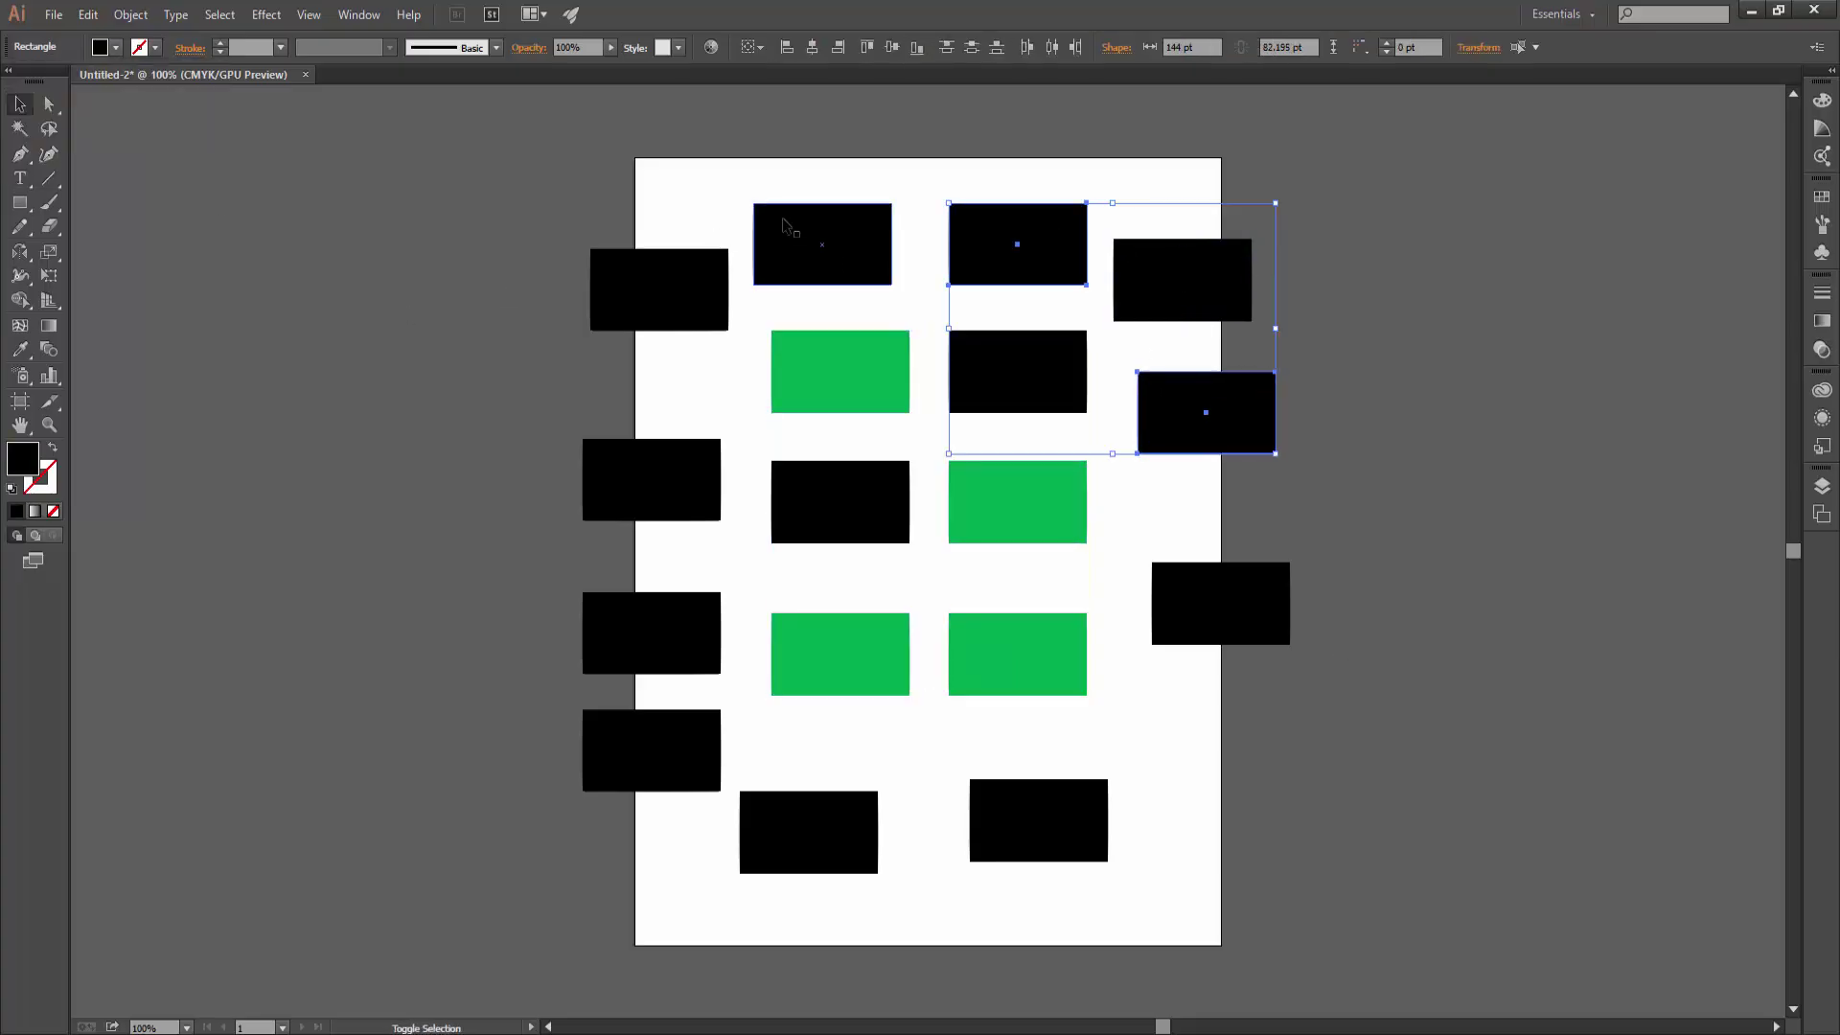
left_click(1316, 526)
left_click(1248, 414)
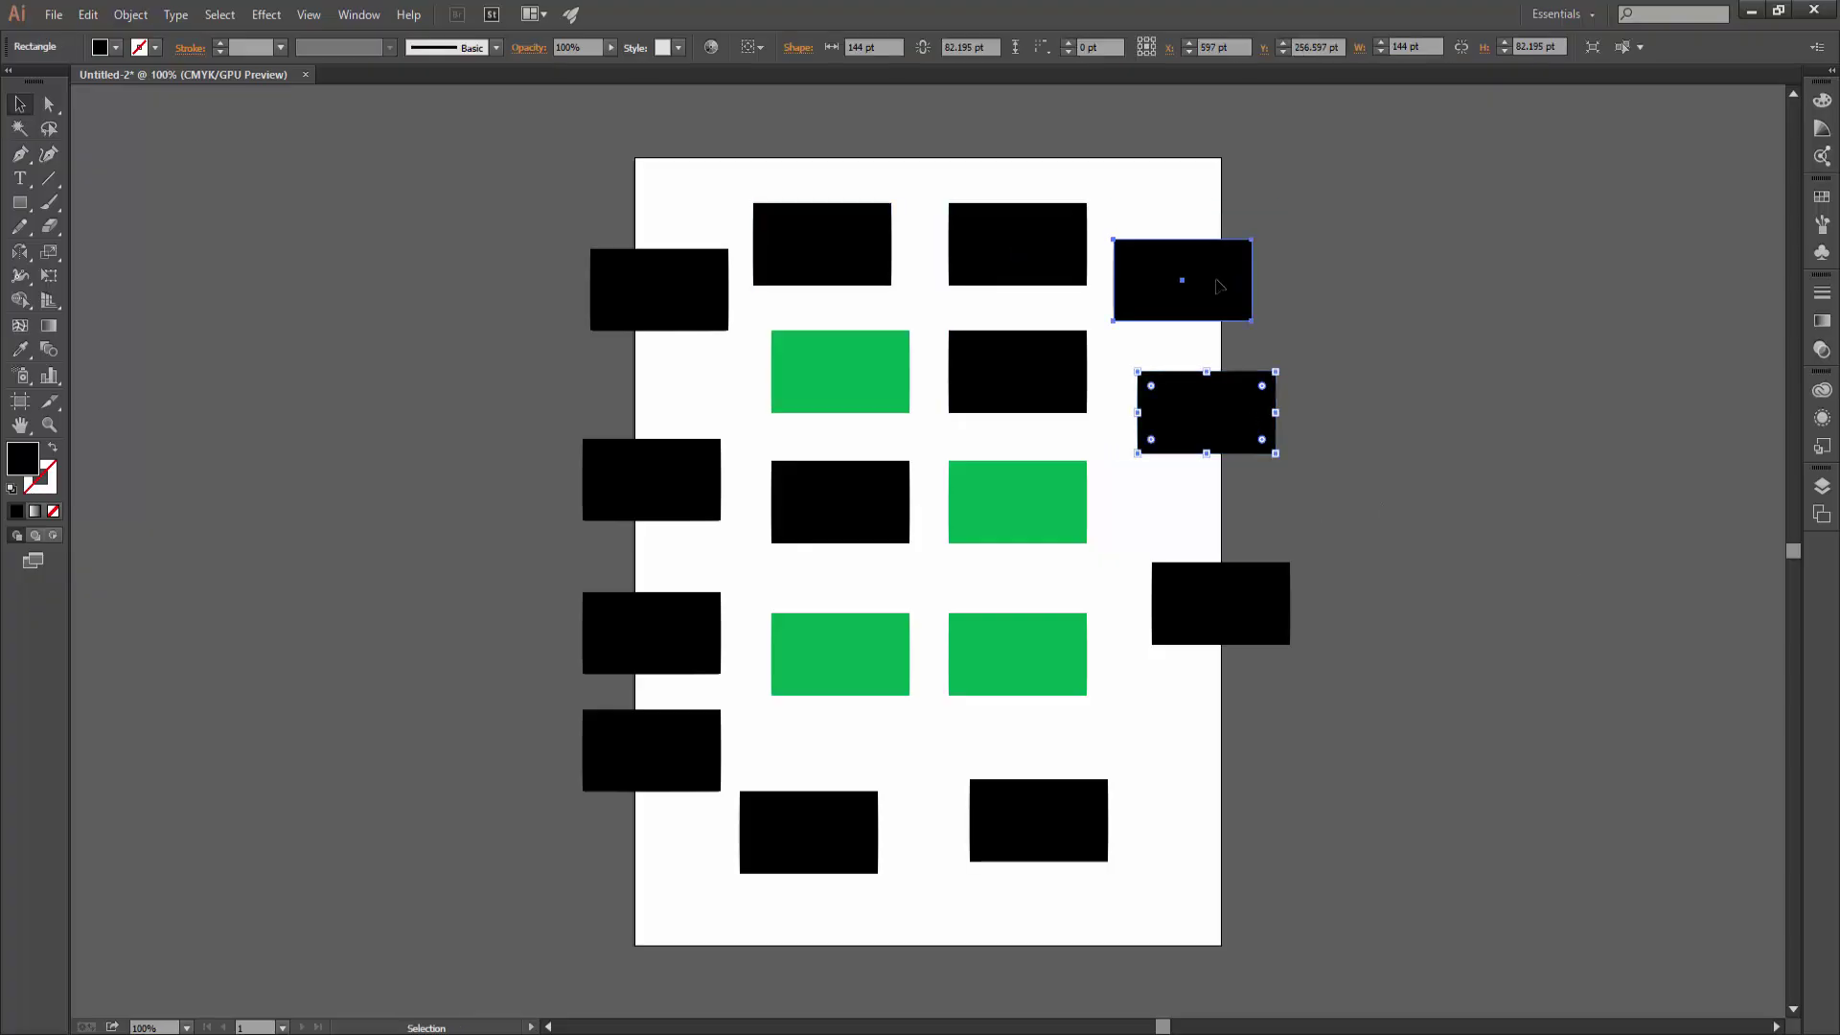
left_click(1219, 285)
left_click(1233, 417)
left_click(1258, 598, "shift")
left_click(1226, 288)
left_click(1224, 567)
left_click(1021, 247, "shift")
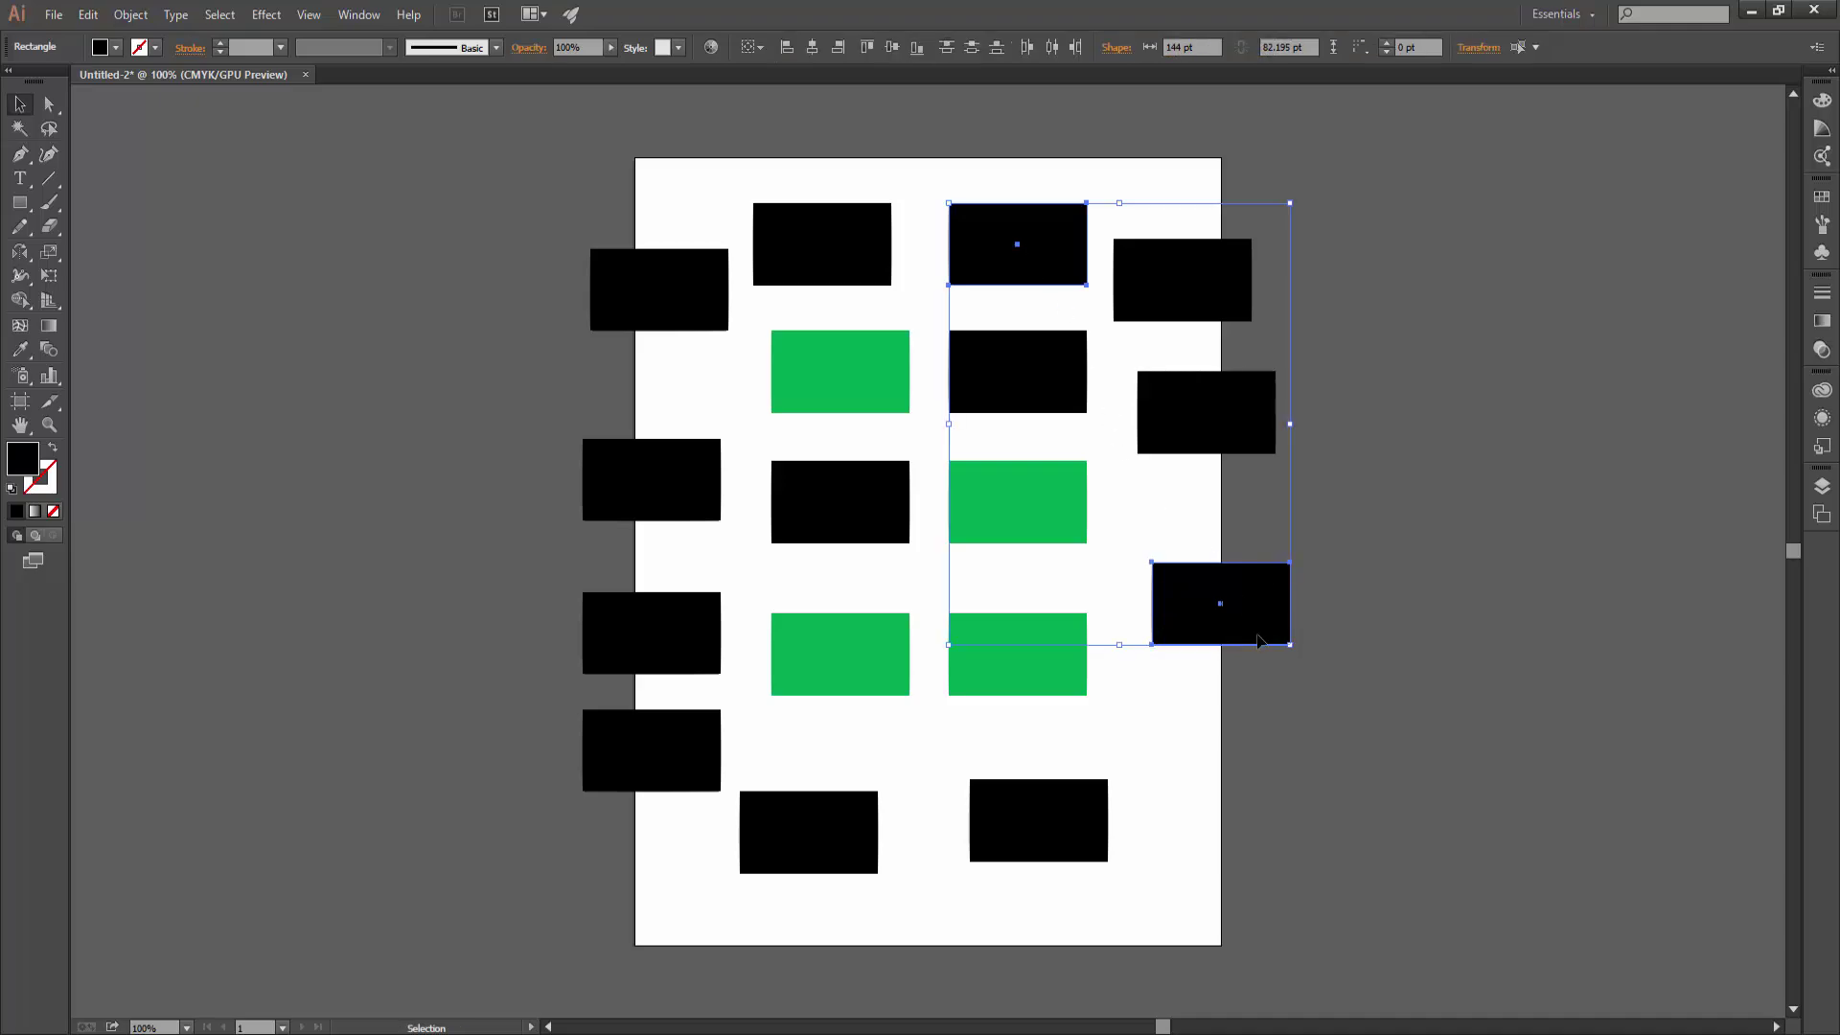
left_click(1303, 500)
Select the lower-right and three left-side rectangles and fill them red
left_click(1240, 588)
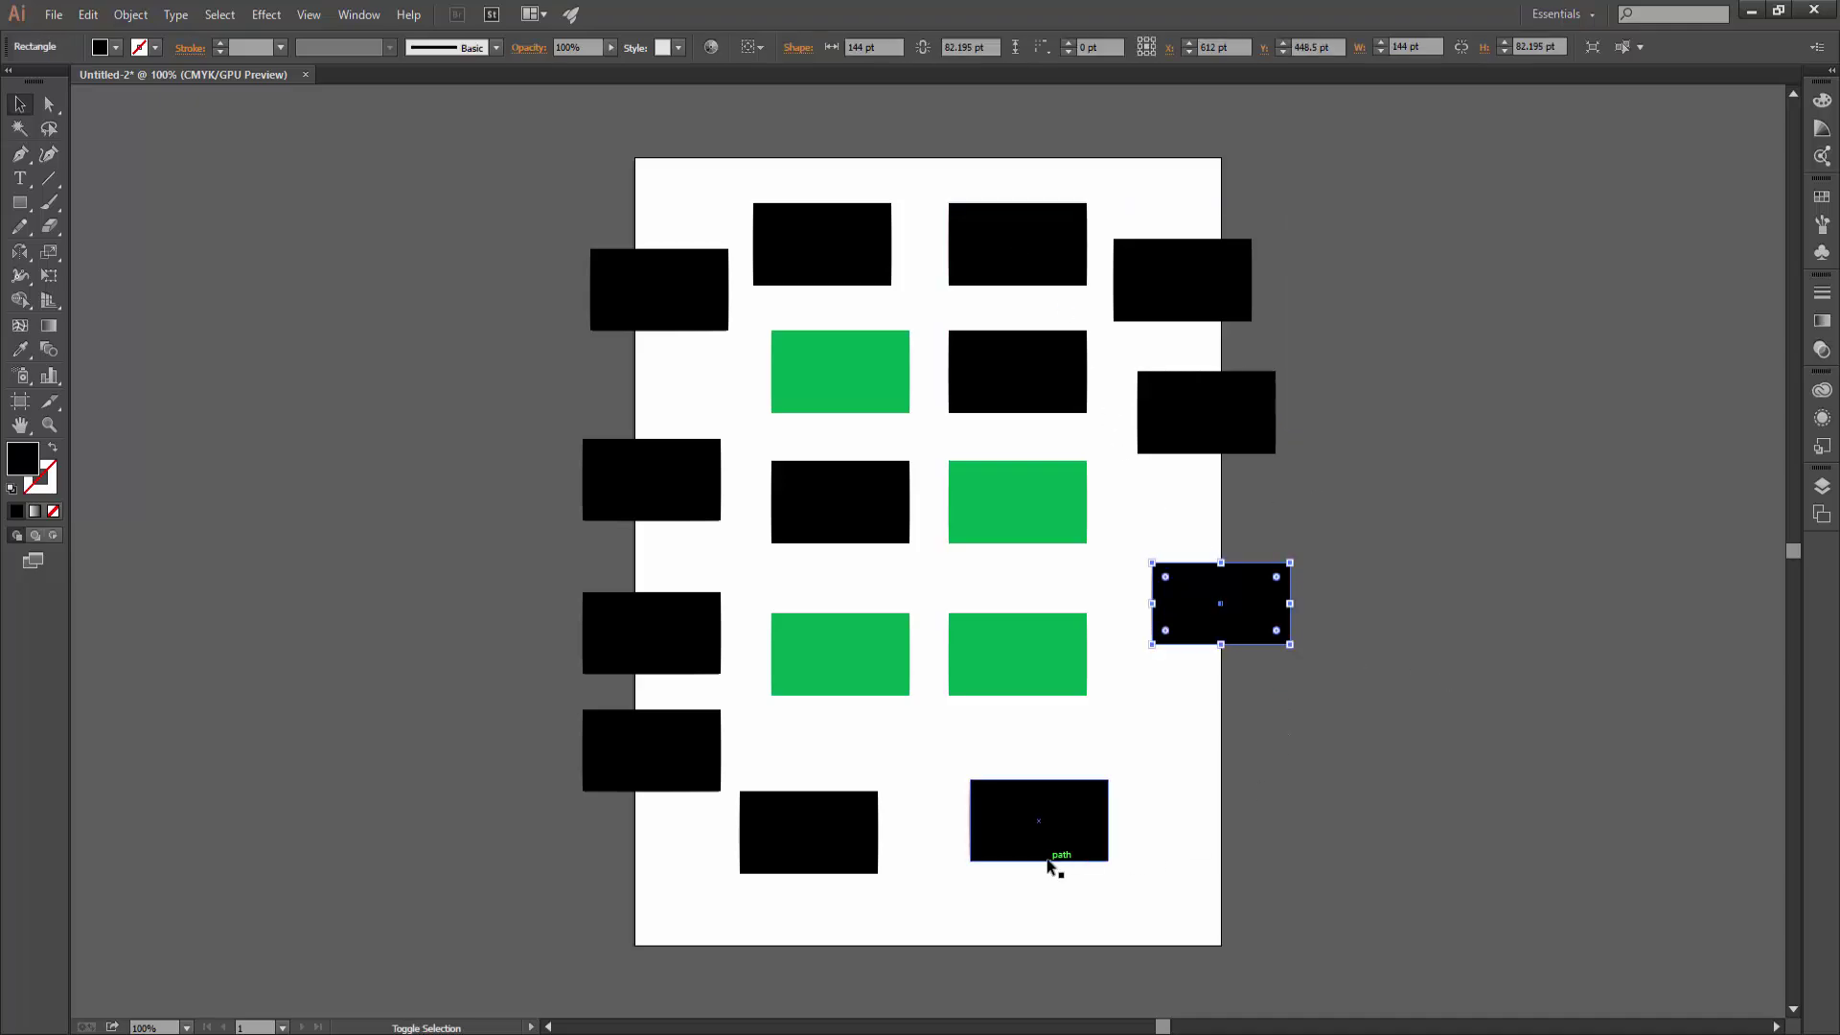
left_click(632, 637, "shift")
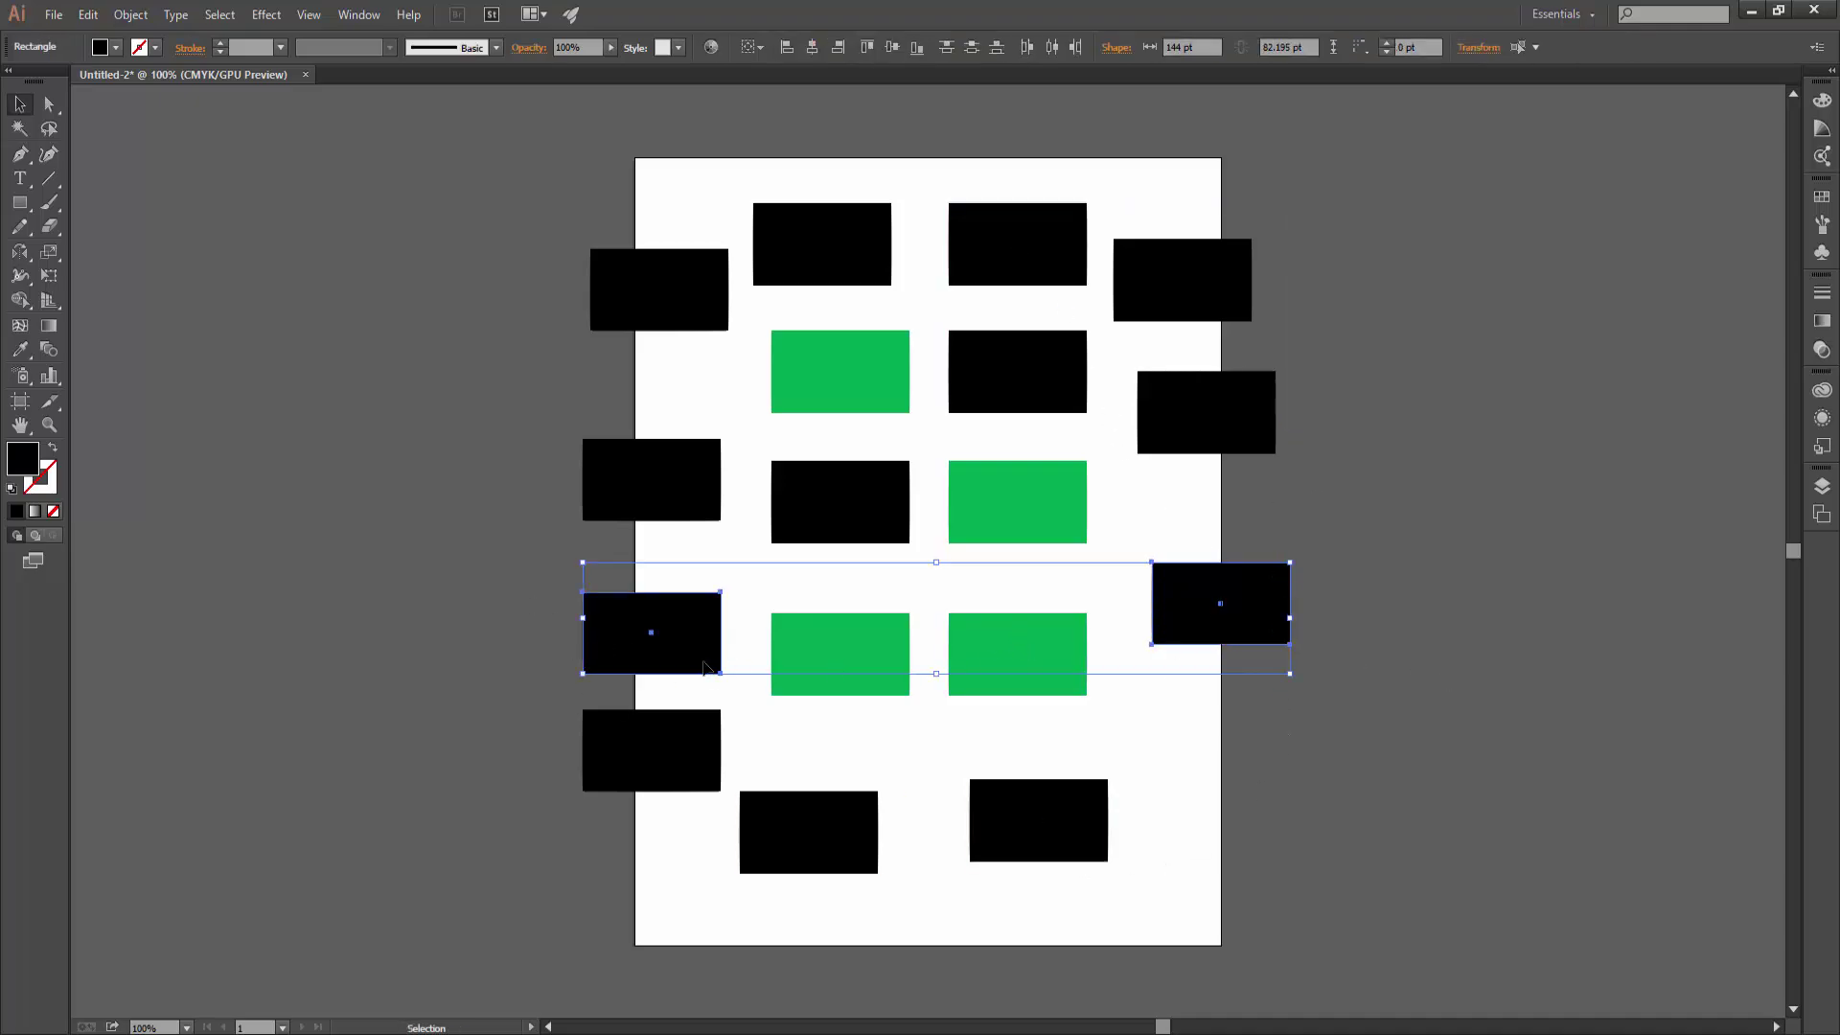
left_click(650, 485, "shift")
left_click(678, 299, "shift")
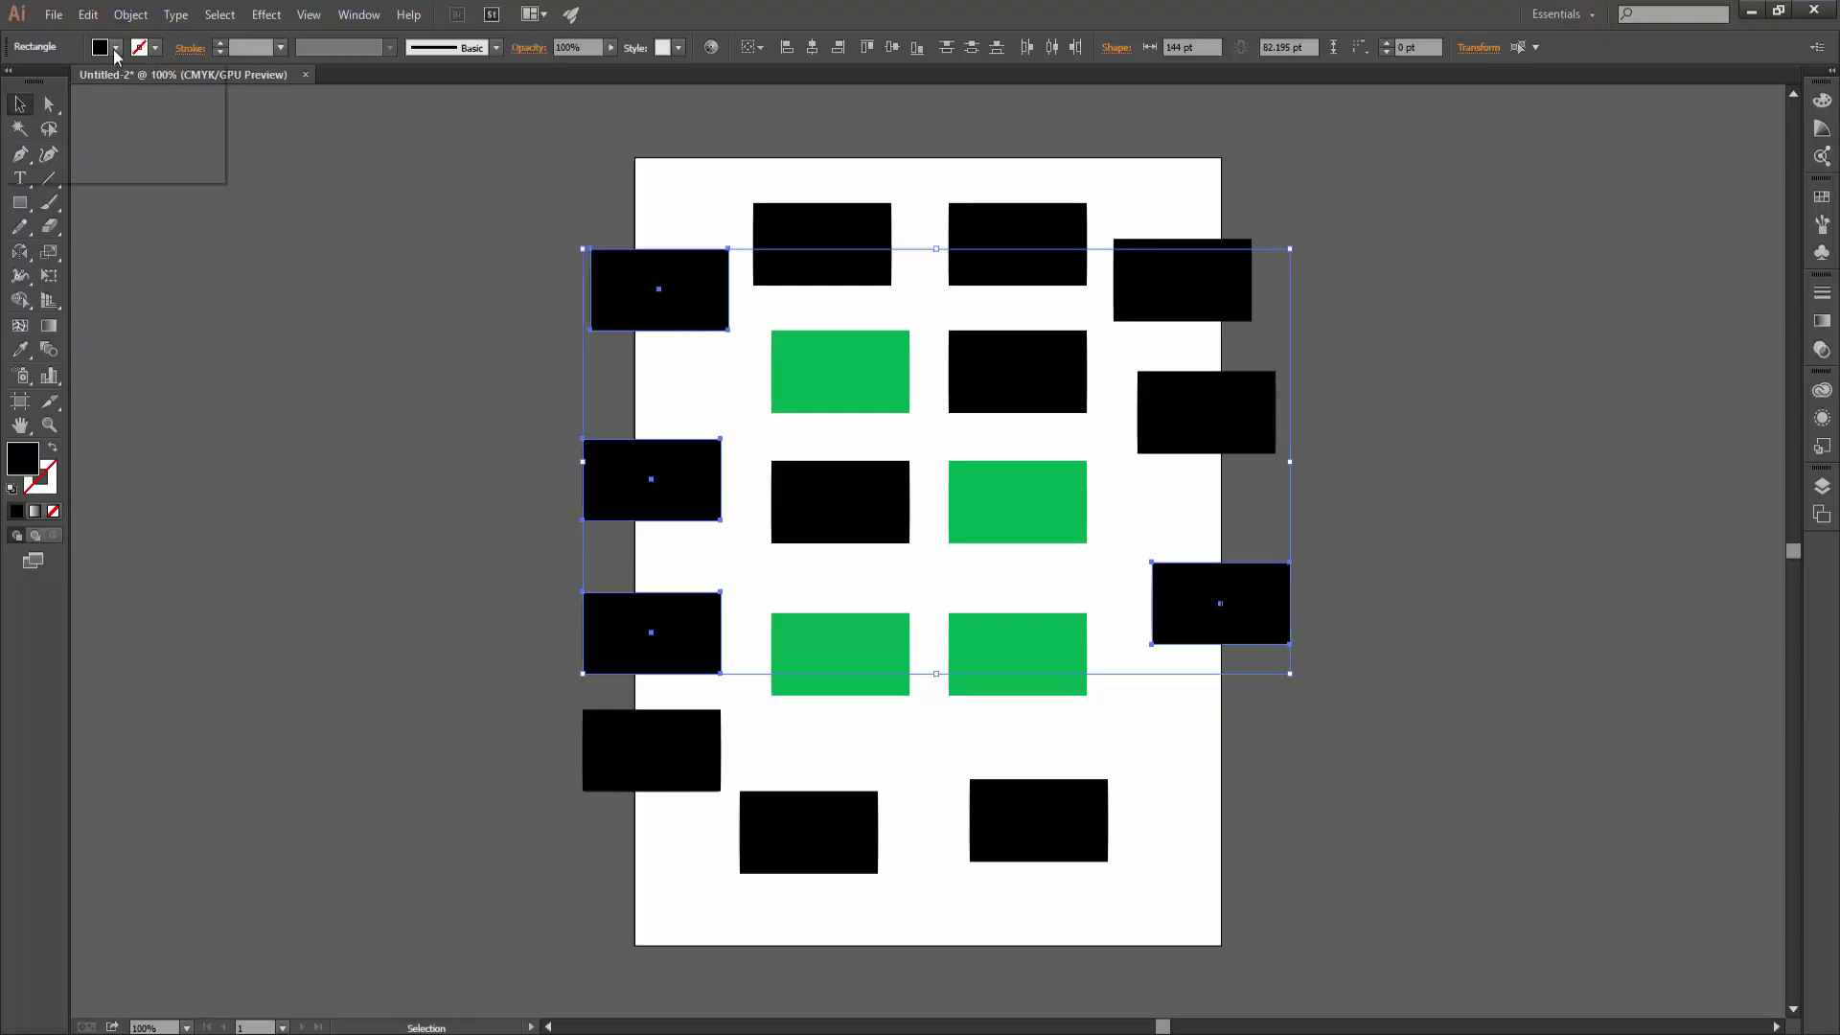
left_click(155, 47)
left_click(67, 84)
Fill the two bottom-middle rectangles and the right black one orange-red
left_click(1394, 828)
left_click(1037, 819)
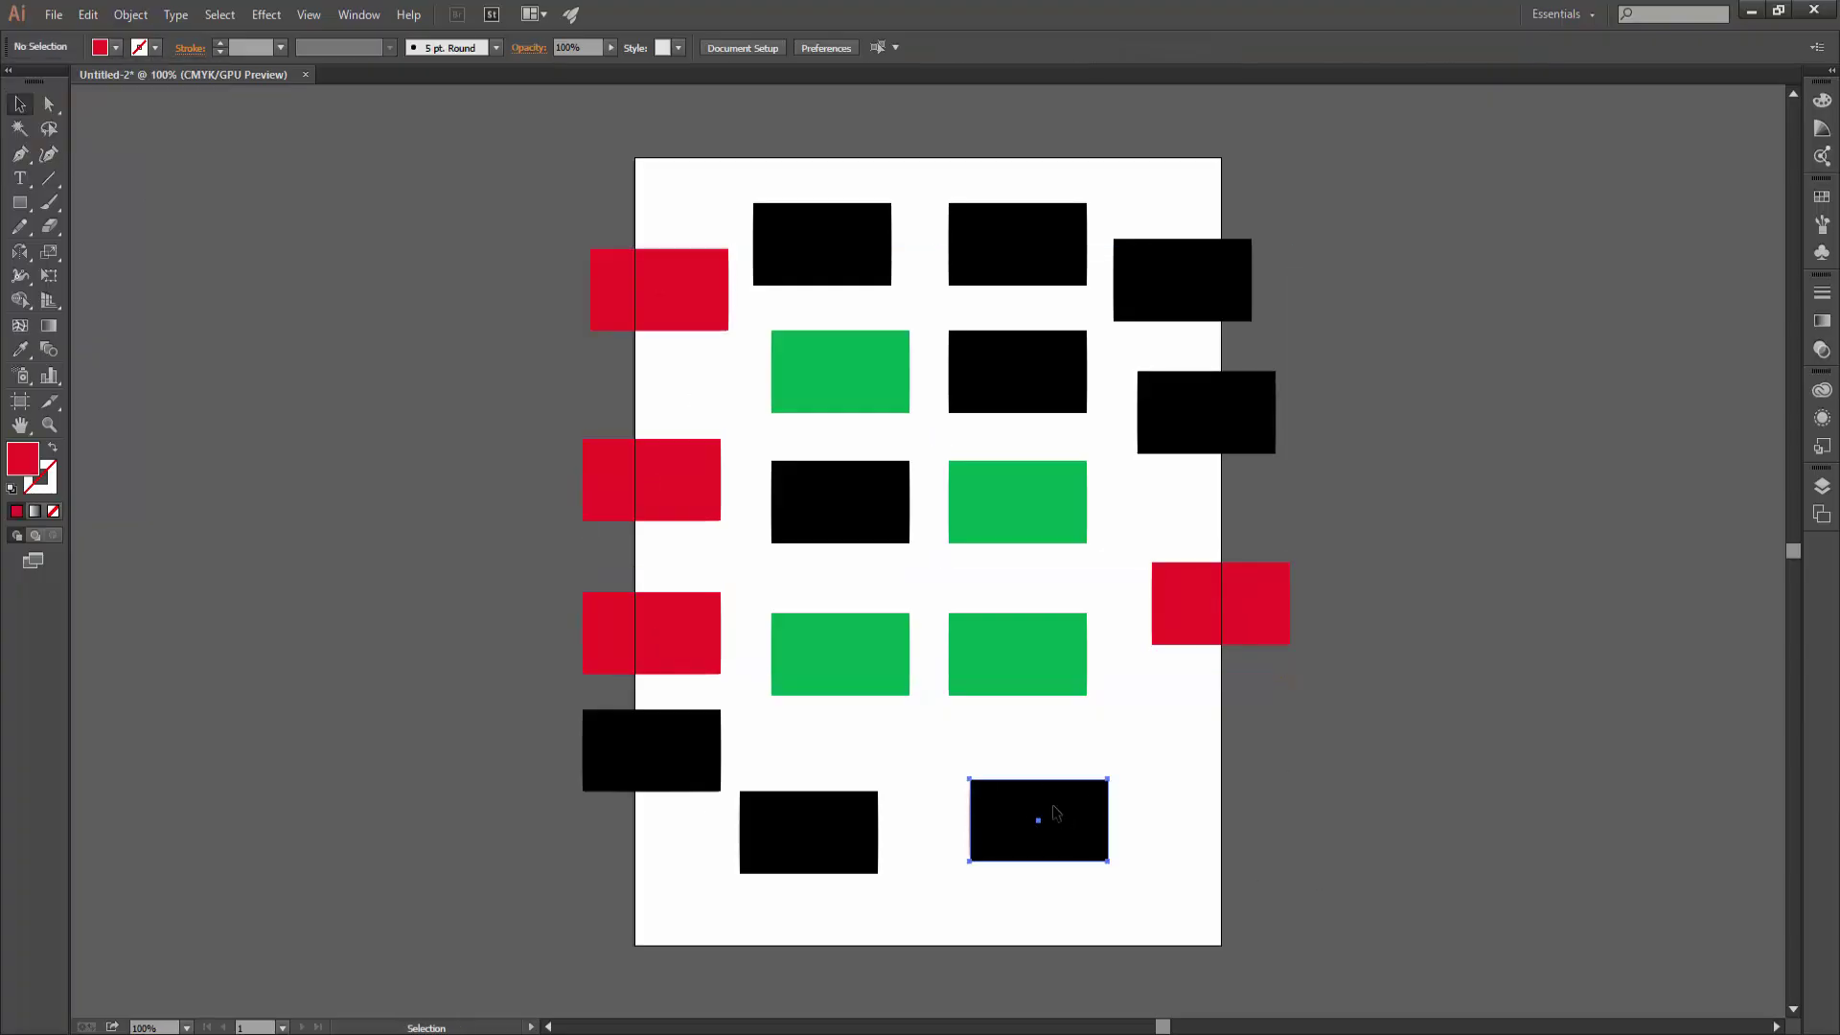
left_click(807, 832, "shift")
left_click(1198, 421, "shift")
left_click(155, 47)
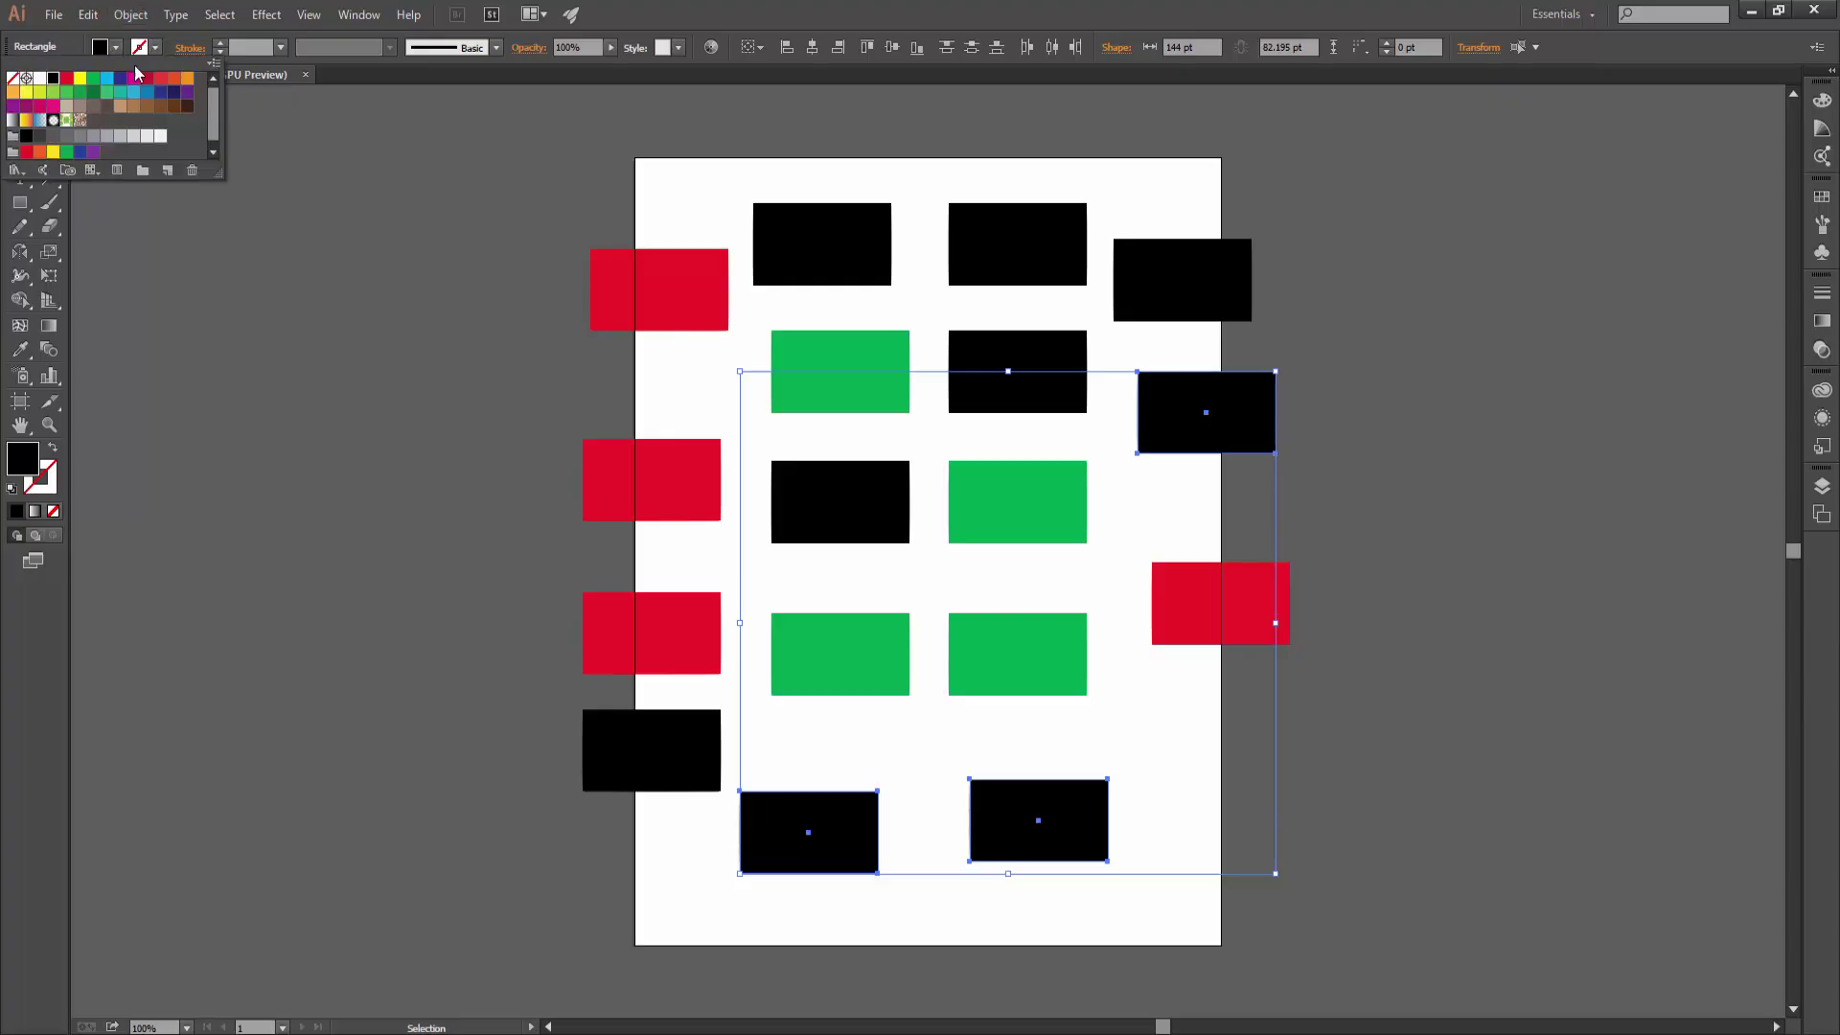
left_click(173, 83)
left_click(1458, 624)
Fill three black rectangles (top-middle, top-right, middle-left) light blue
left_click(1241, 305)
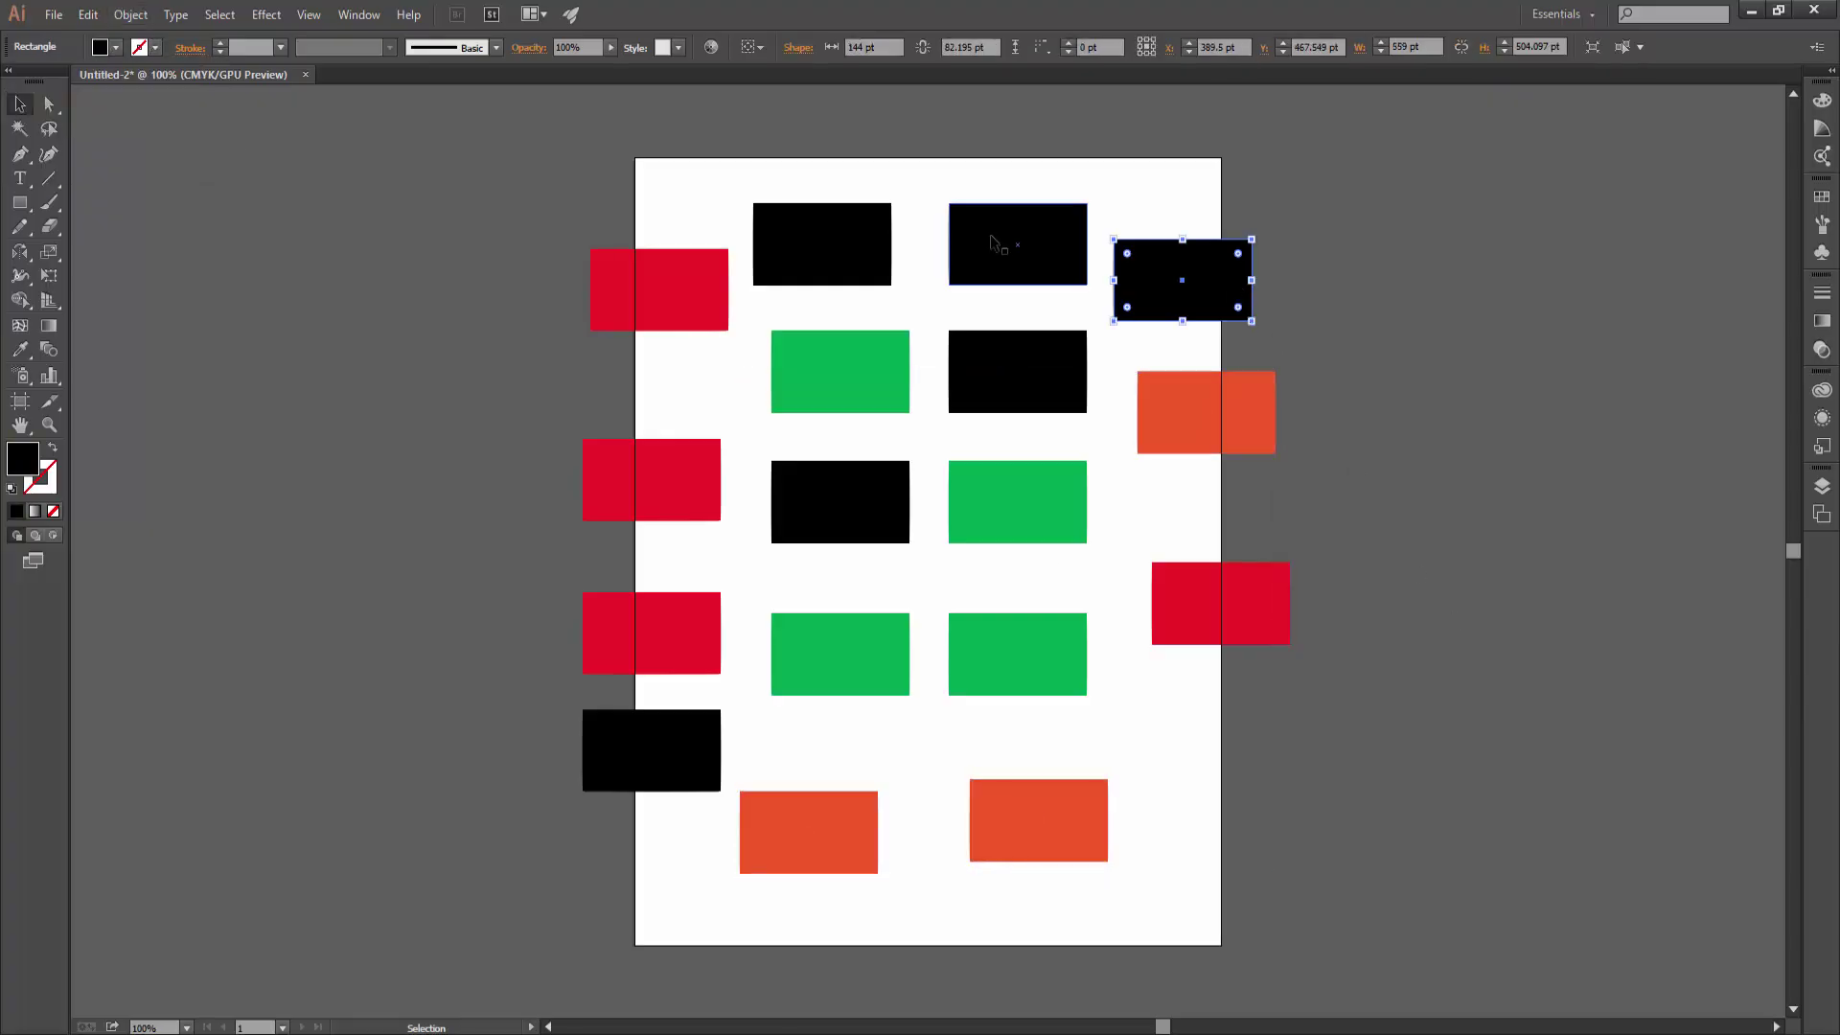
left_click(998, 244, "shift")
left_click(839, 502, "shift")
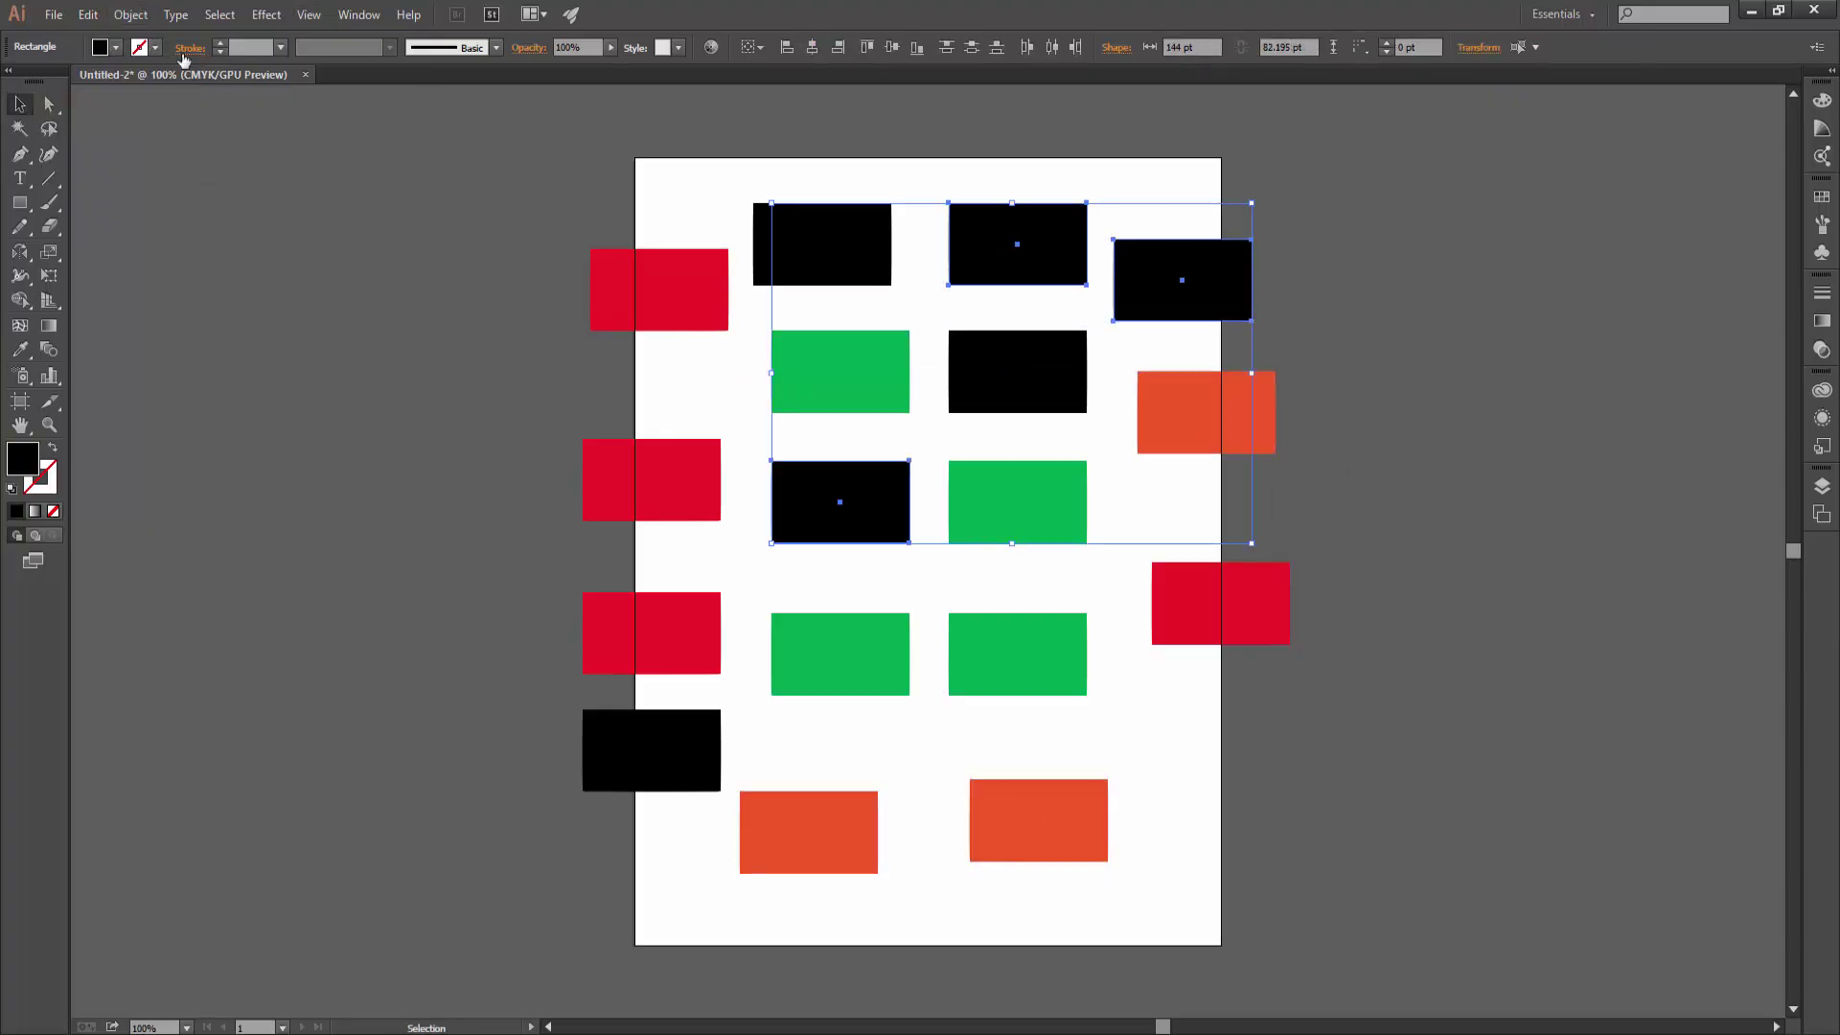
left_click(116, 47)
left_click(176, 83)
left_click(133, 95)
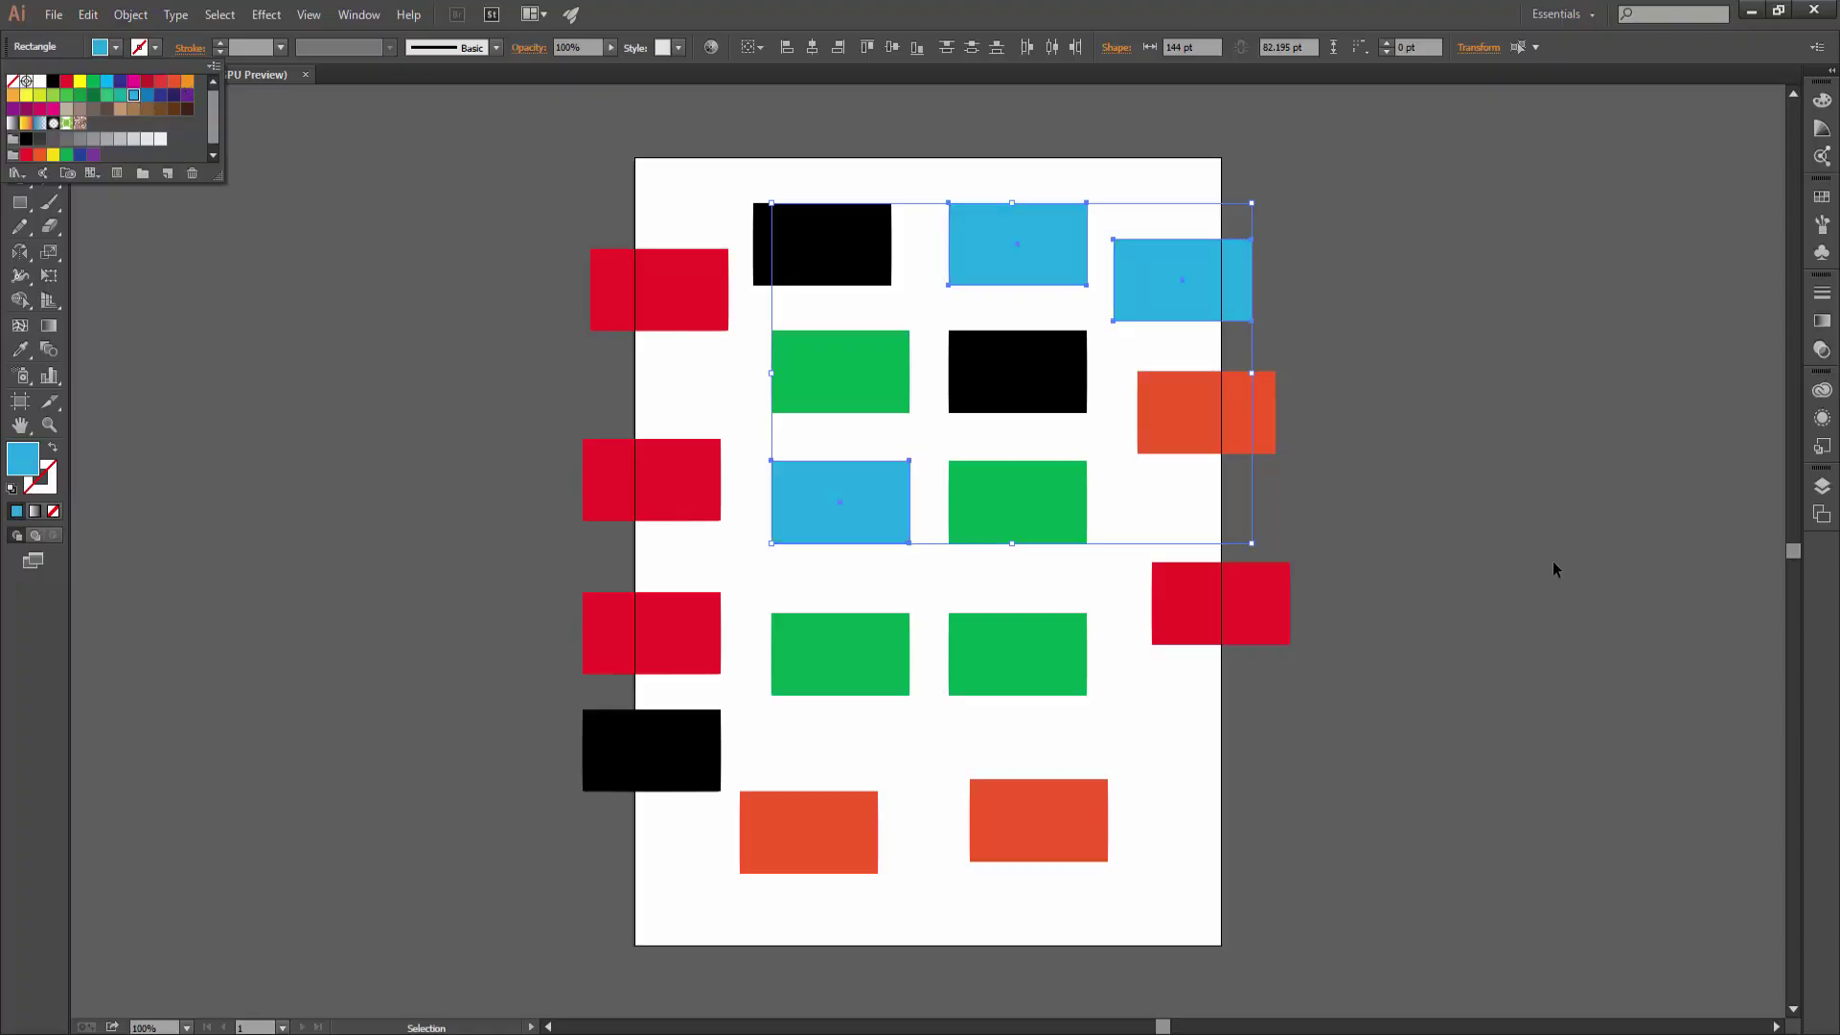
left_click(1558, 571)
left_click(1431, 575)
left_click(766, 235)
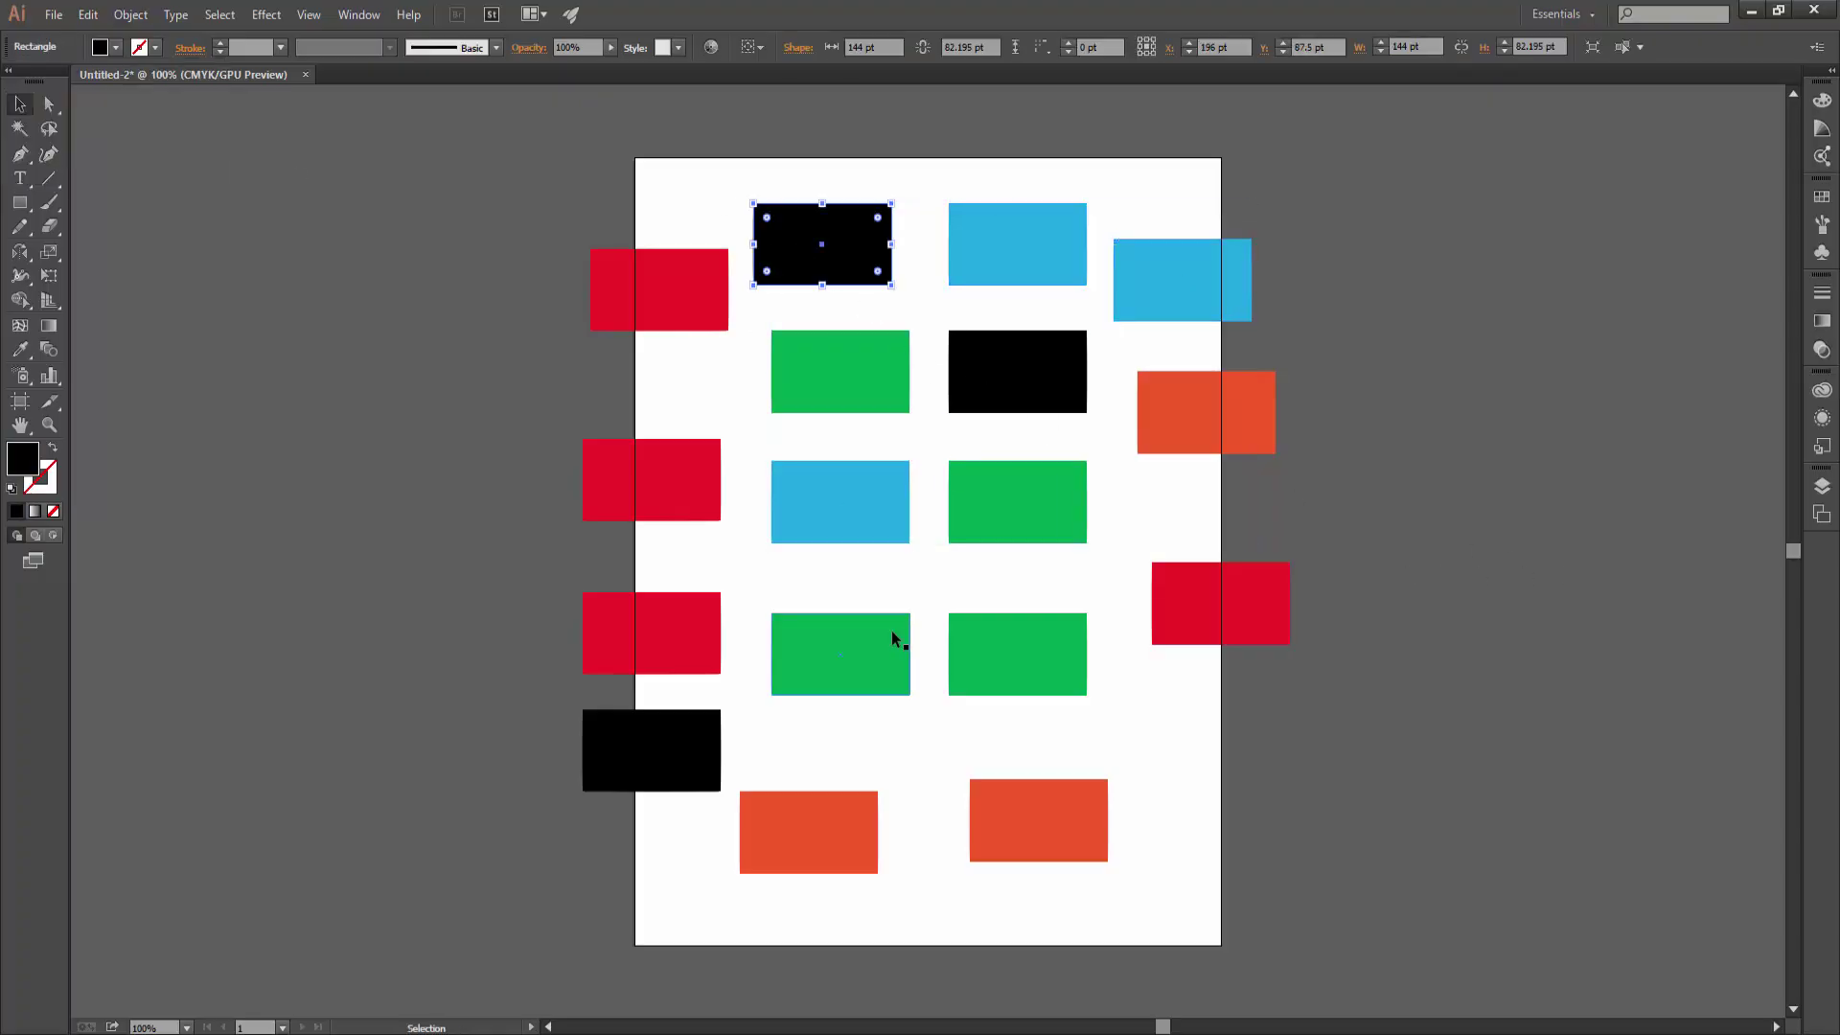
left_click(1501, 731)
Alt-drag copies of the rectangles right of the artboard and fill three of them navy
left_click_drag(1349, 437, 1006, 604)
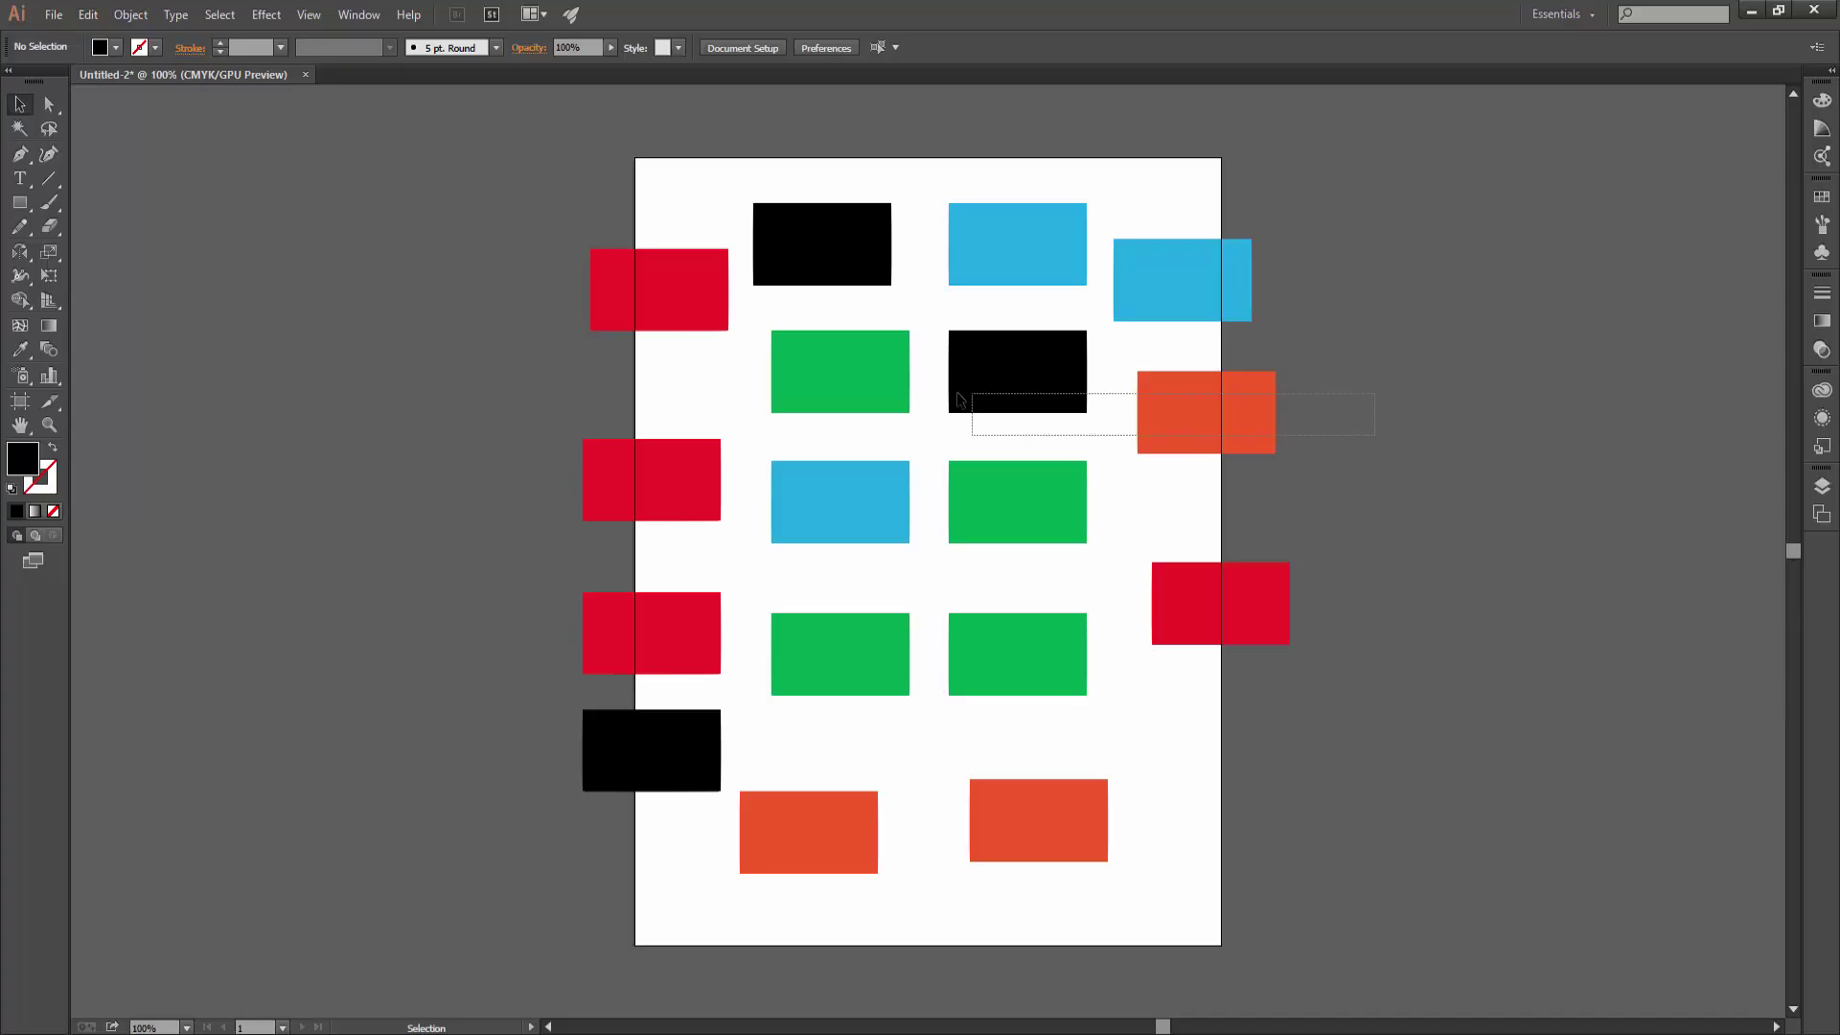
mouse_move(1179, 641)
left_mouse_down()
mouse_move(1344, 641)
mouse_move(1554, 806)
left_mouse_up()
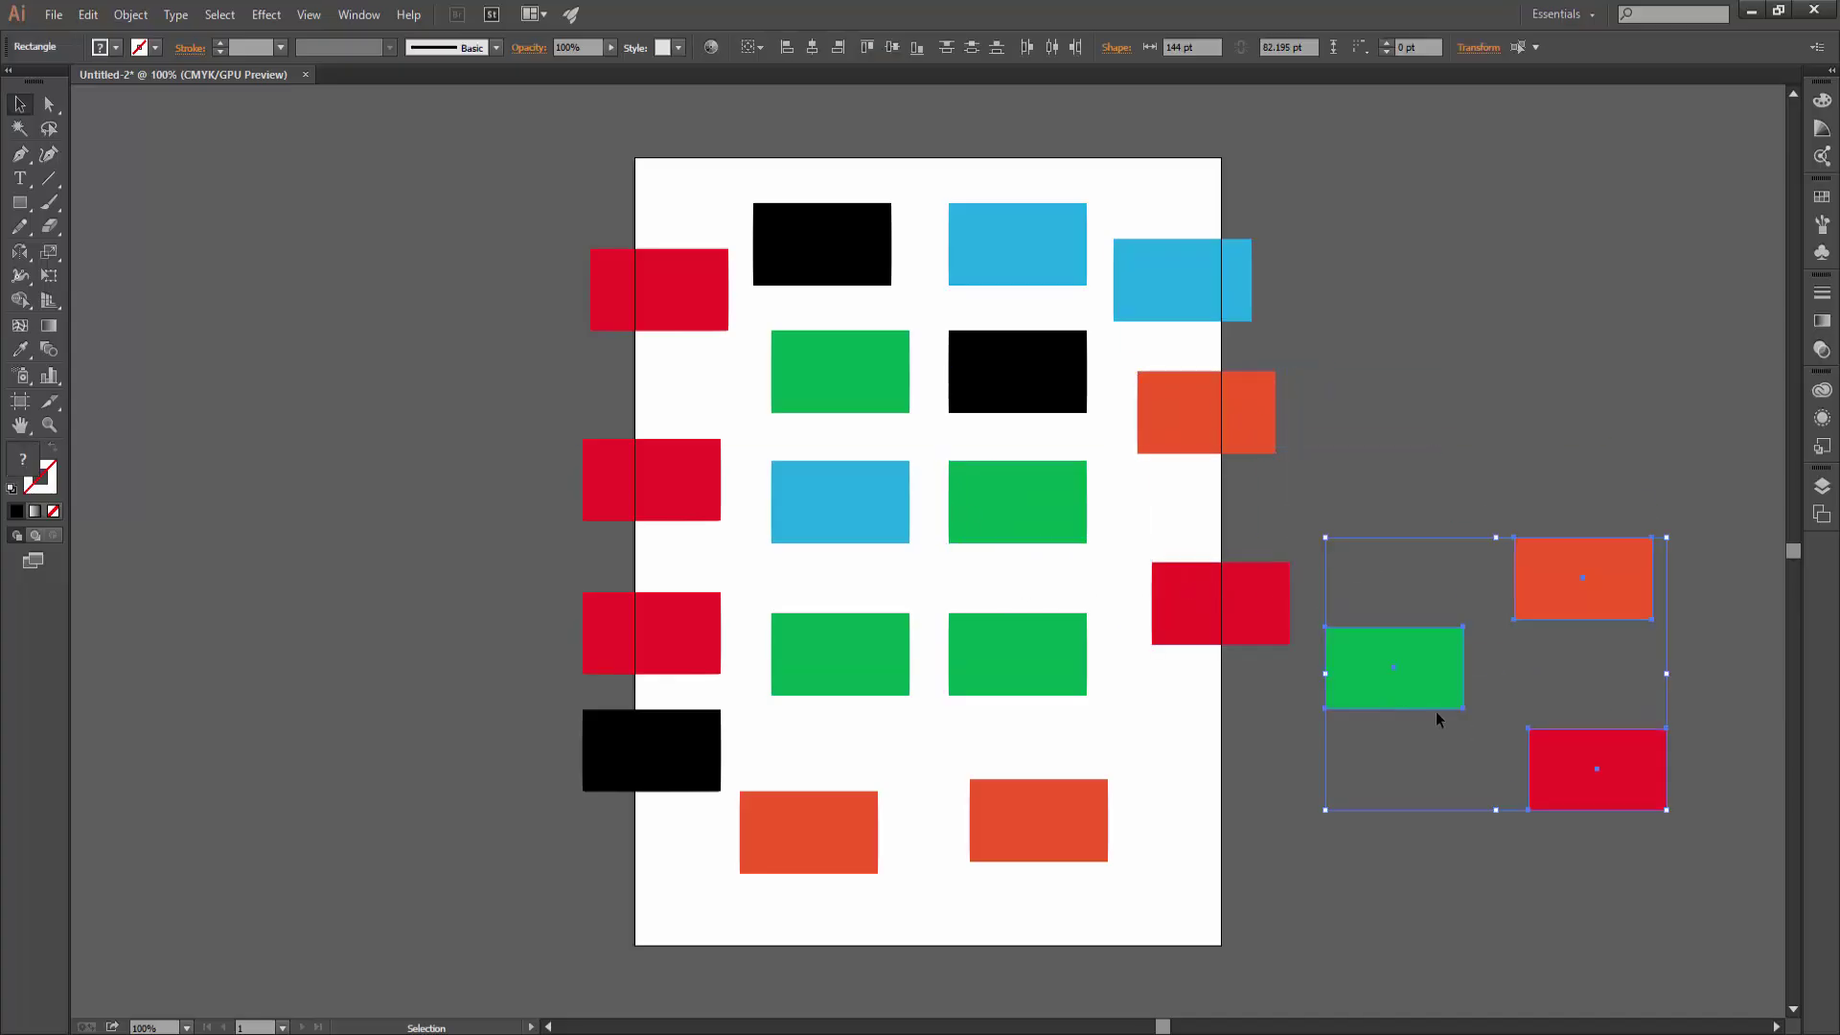
left_click_drag(1435, 711, 1291, 910)
left_click(1609, 463)
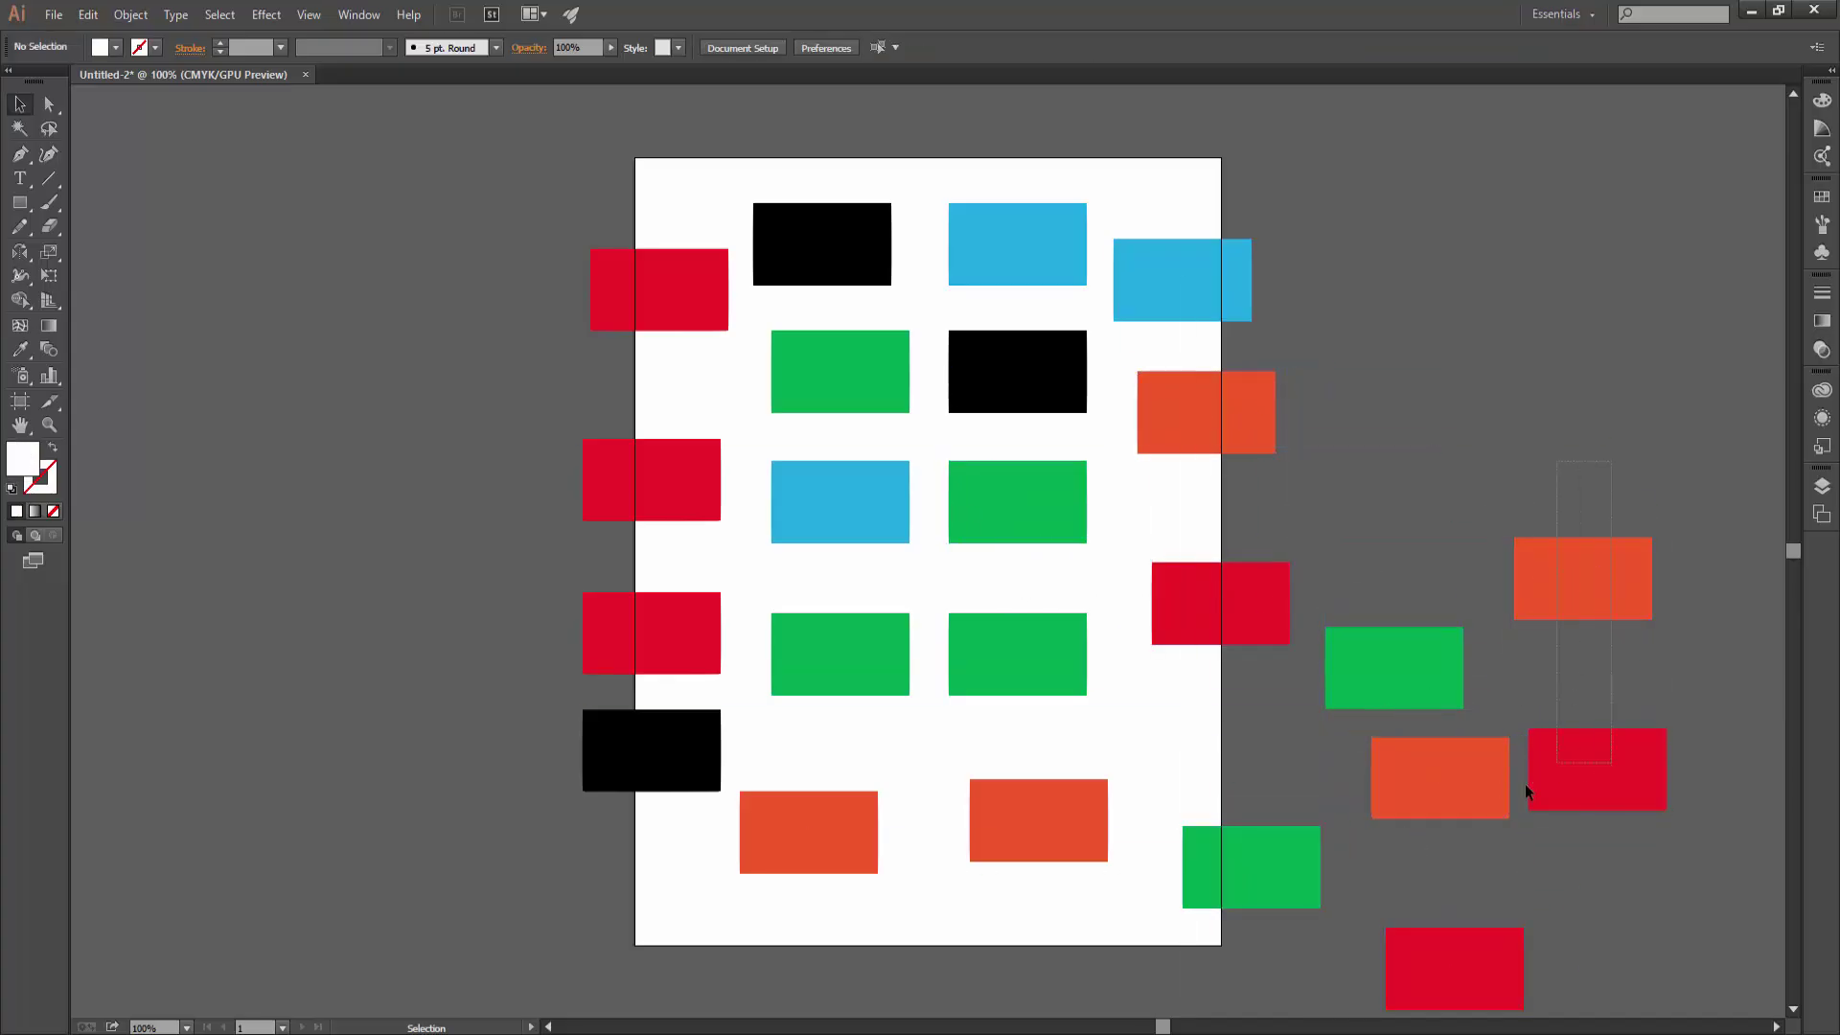
left_click_drag(1610, 463, 1485, 809)
left_click(115, 47)
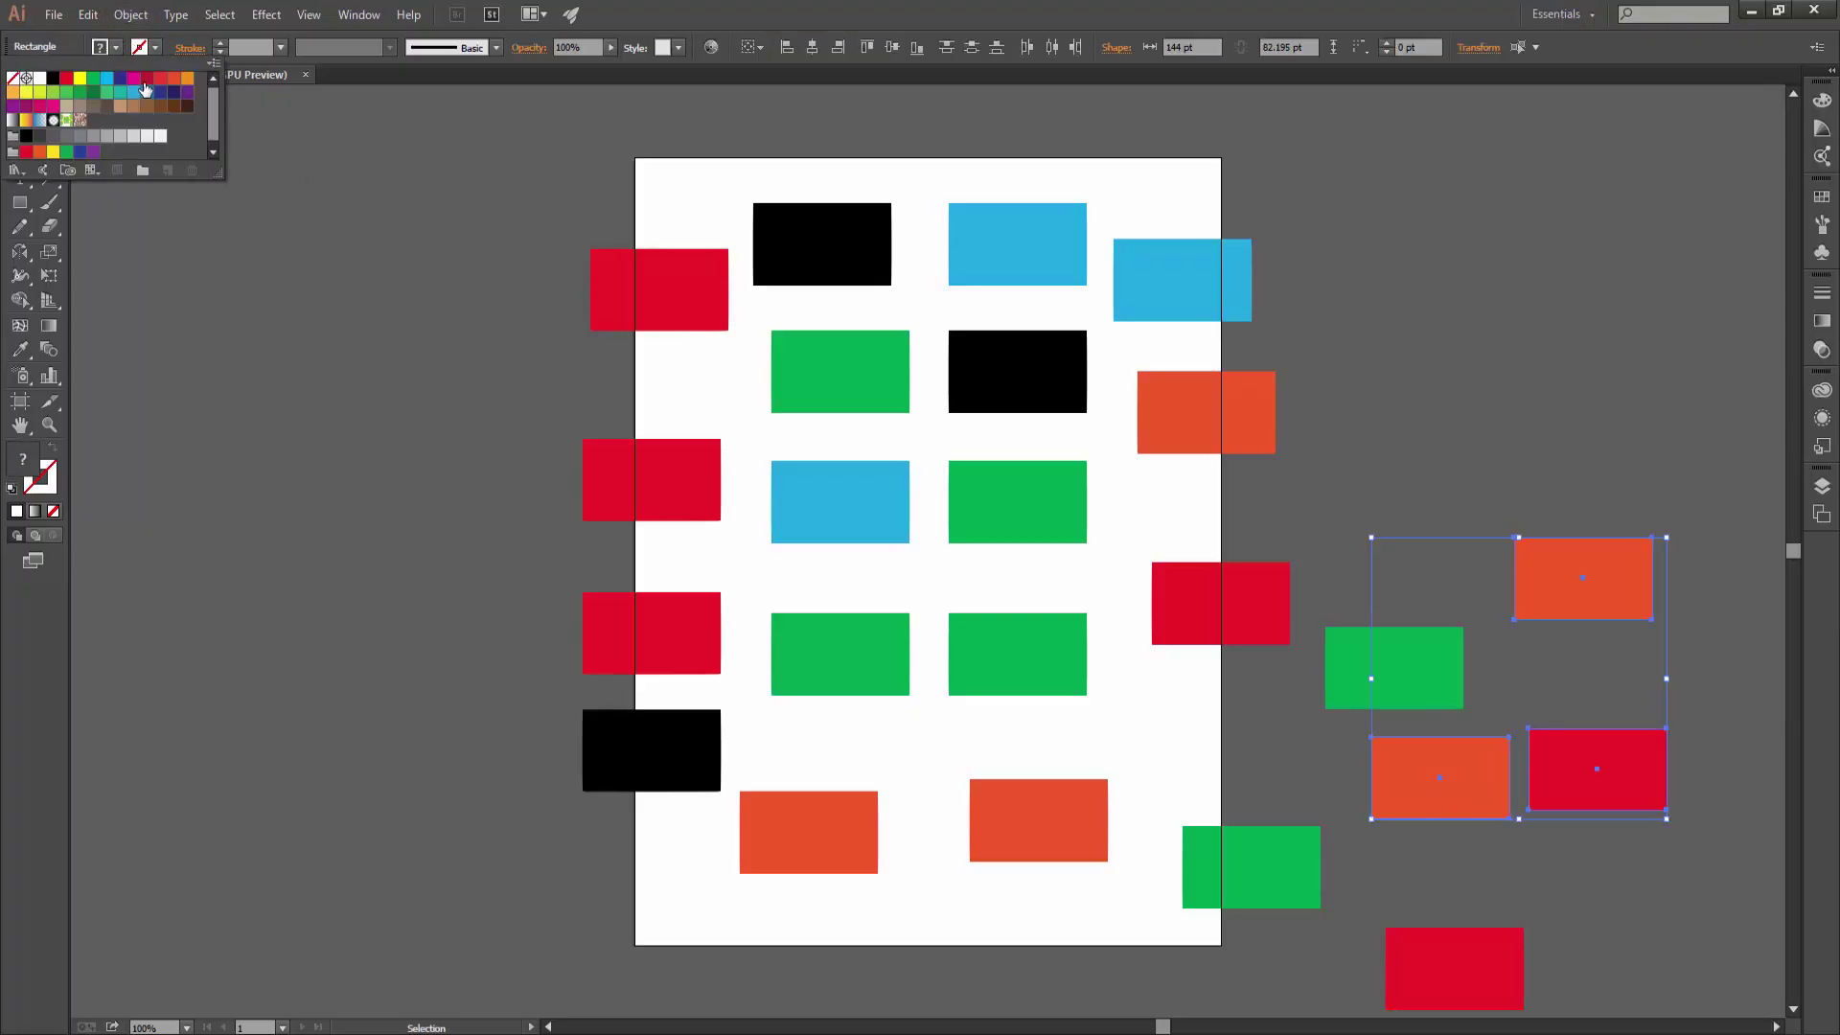
left_click(173, 93)
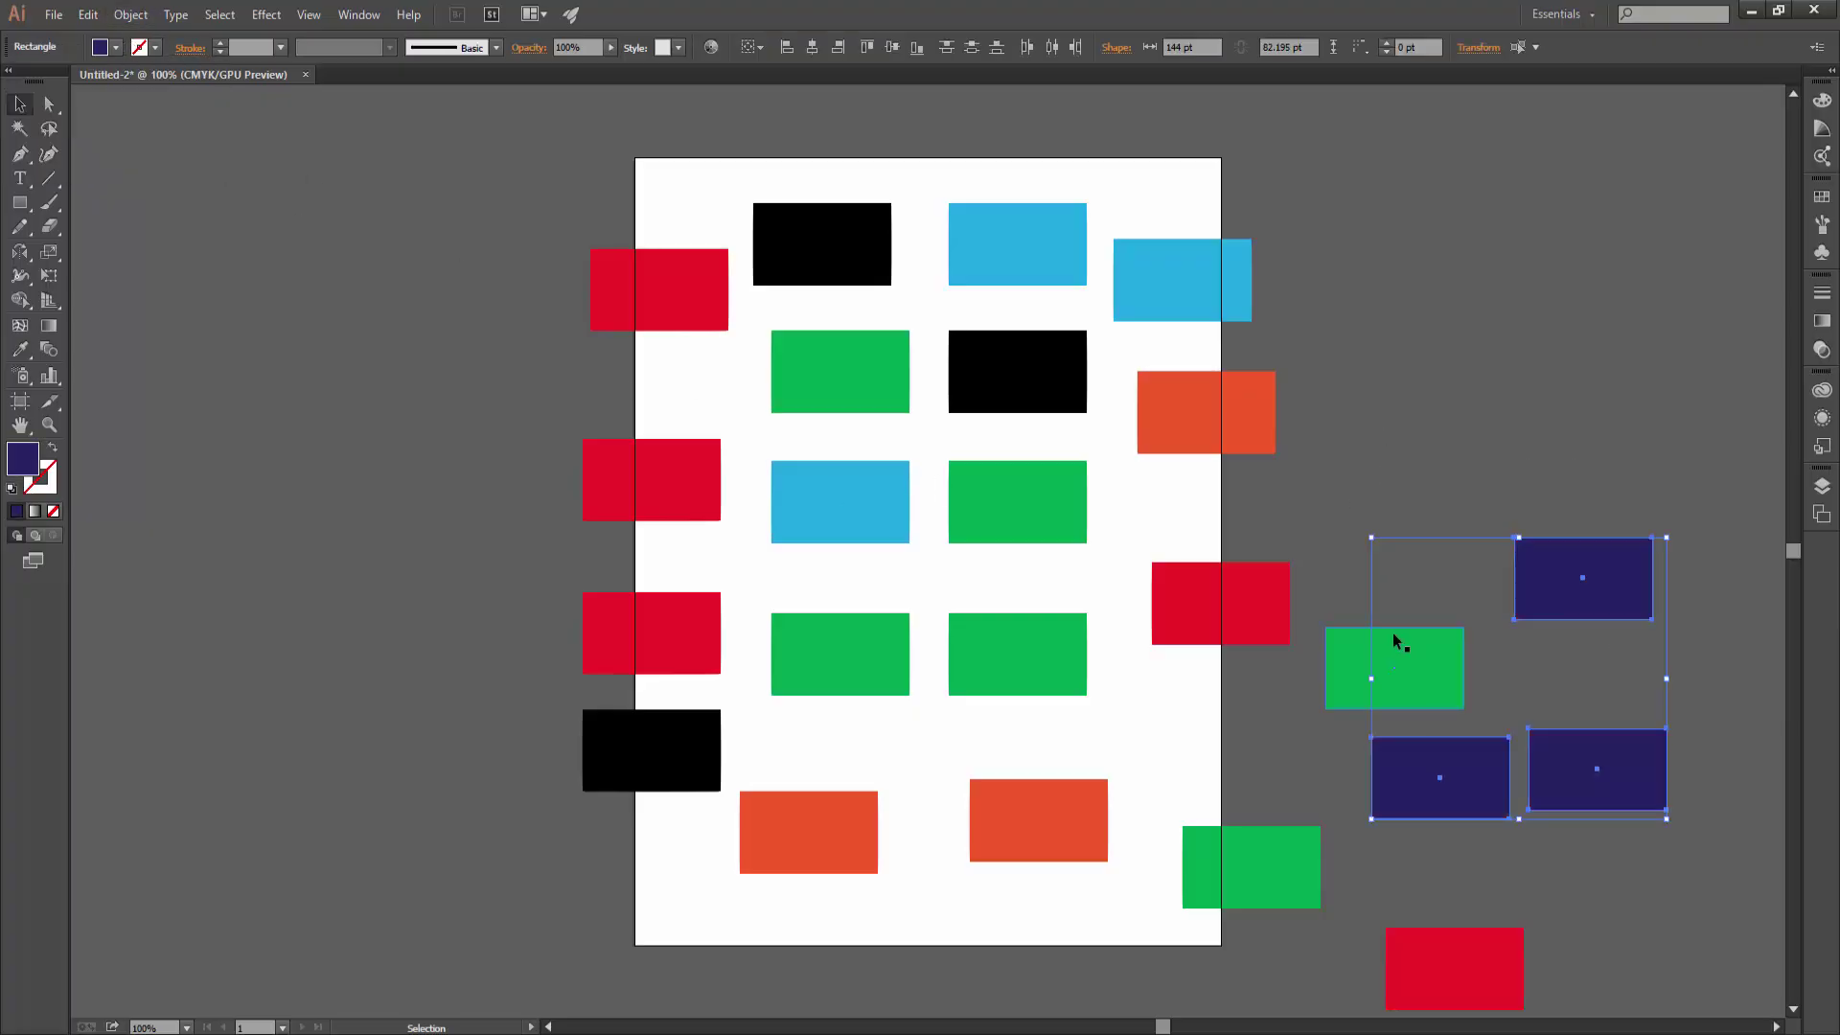
Fill the two green copies and the bottom-right red copy with red
left_click(1346, 678)
left_click(1439, 975)
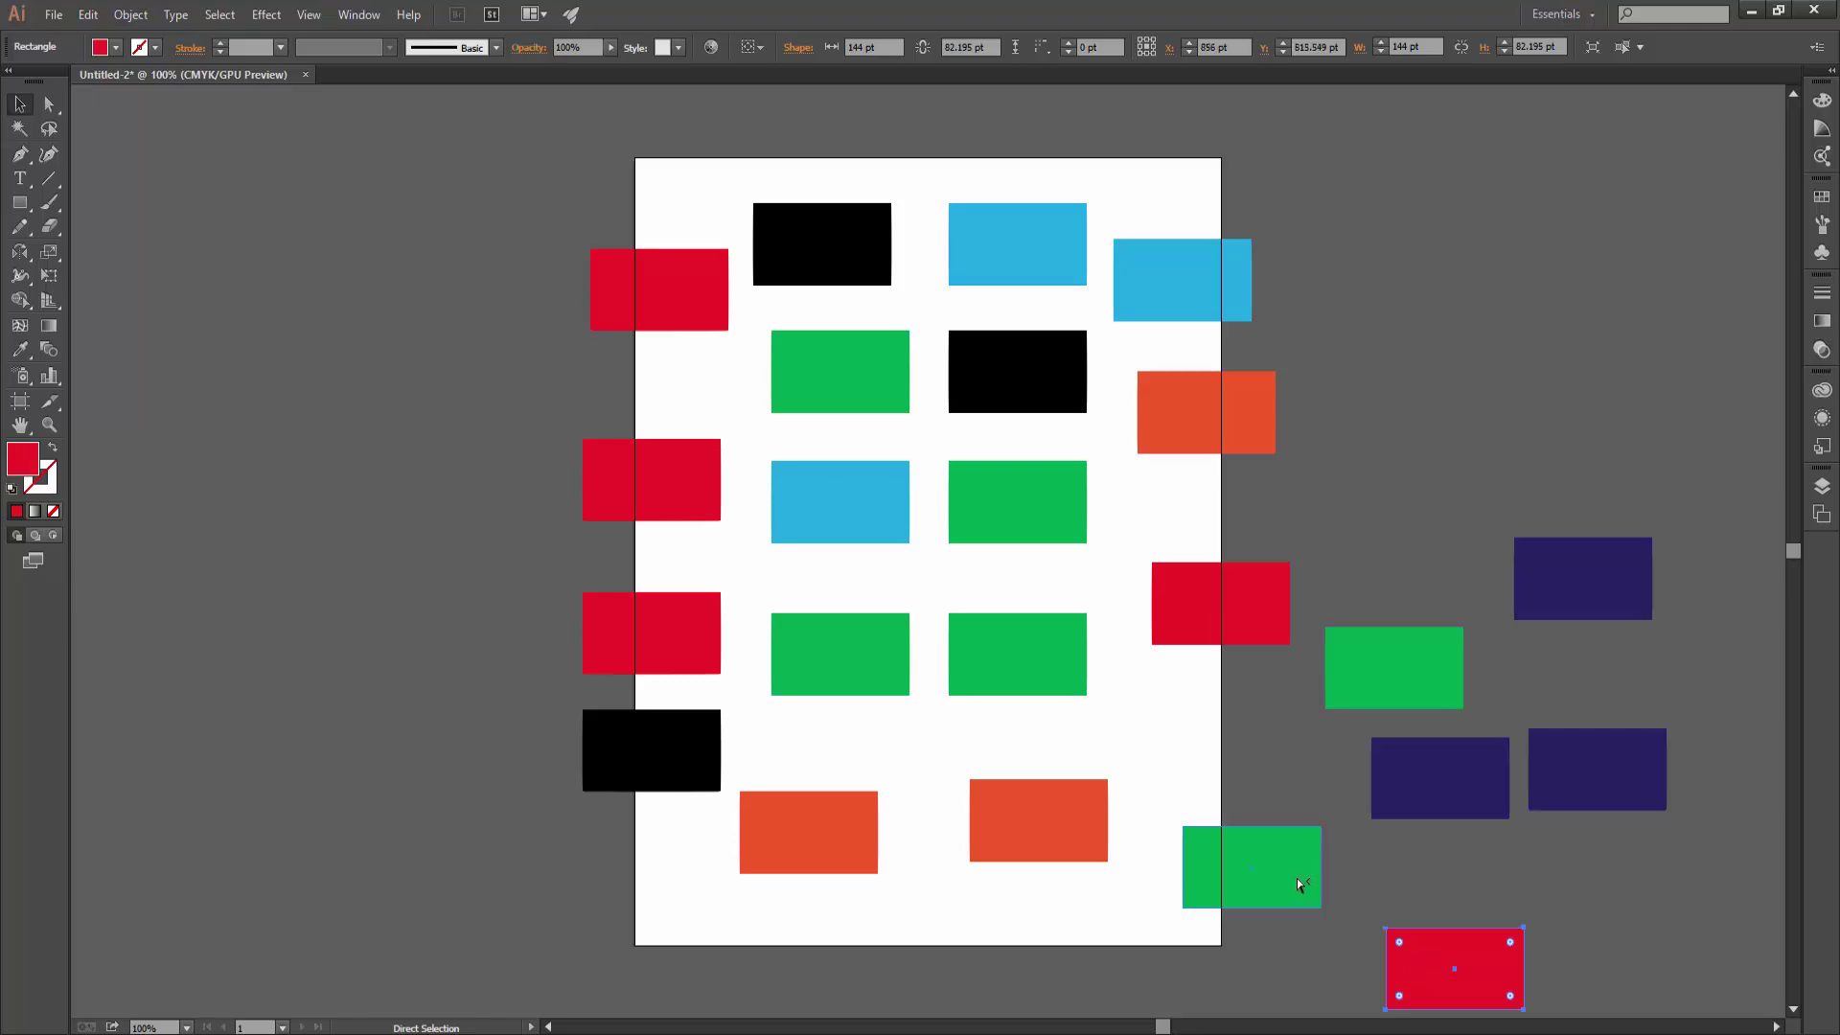
left_click(1422, 702, "shift")
left_click(1250, 847, "shift")
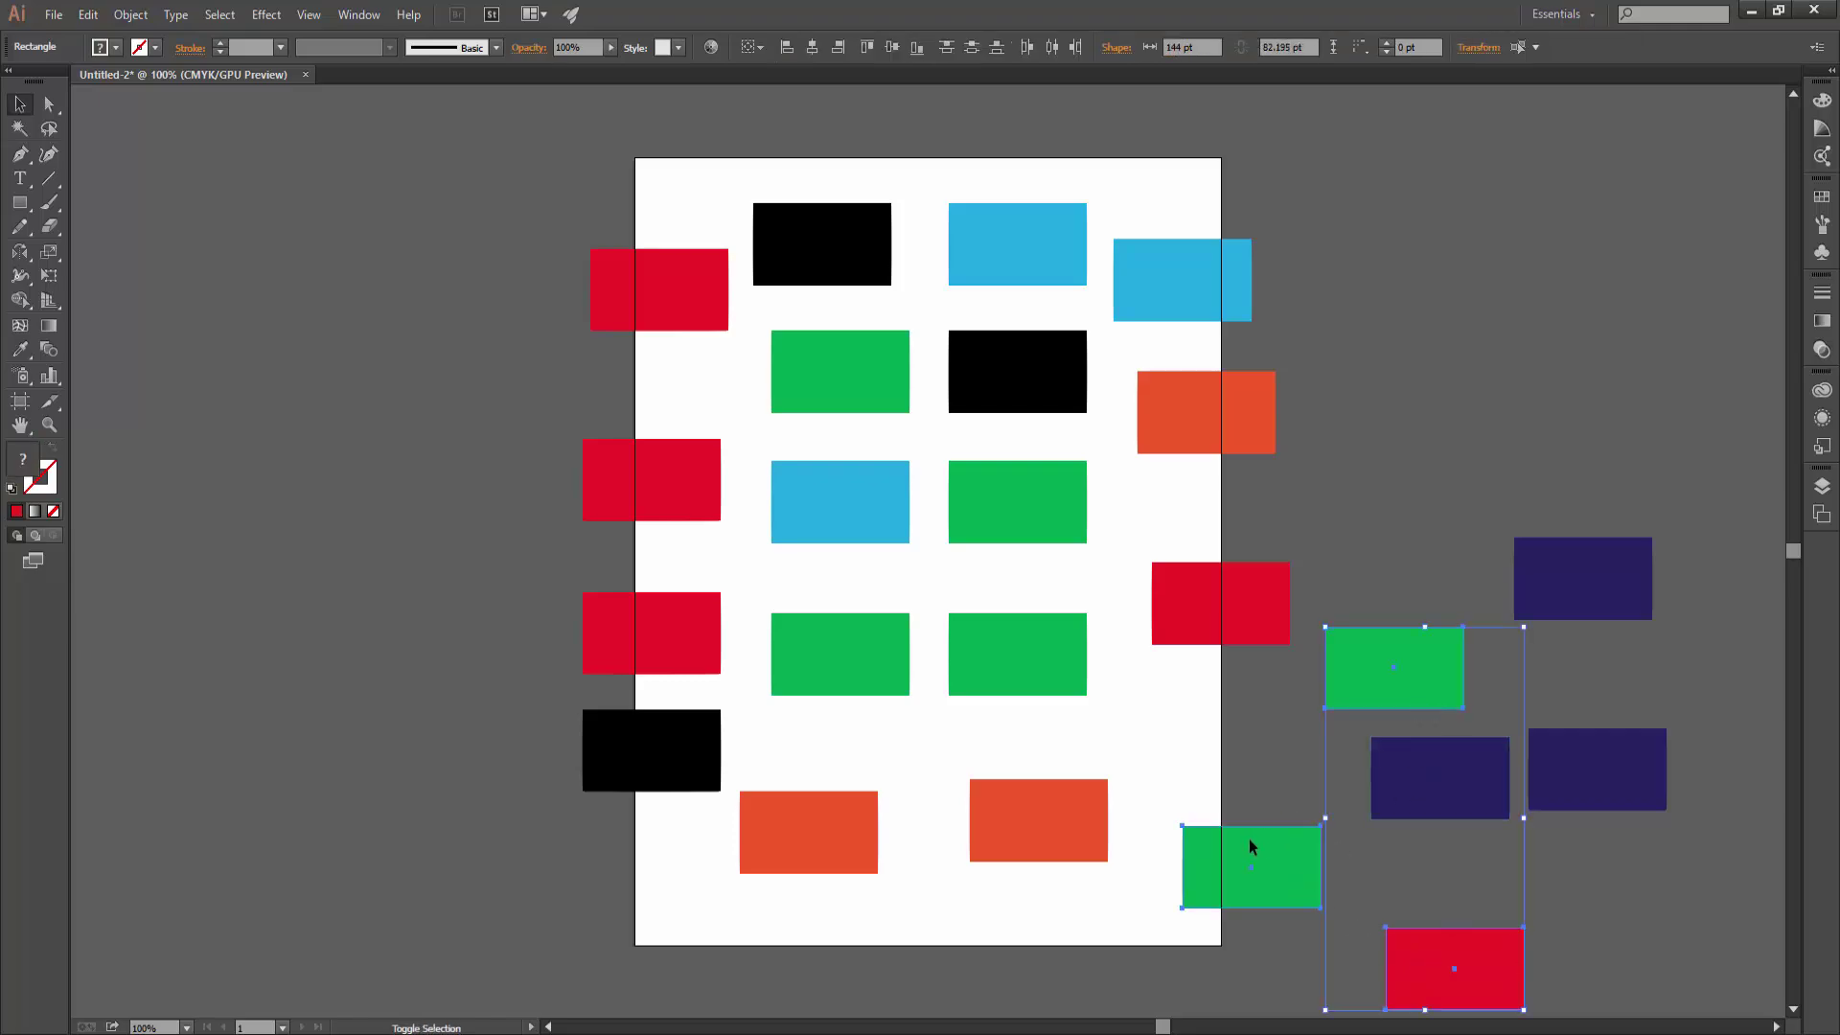
left_click(107, 47)
left_click(158, 79)
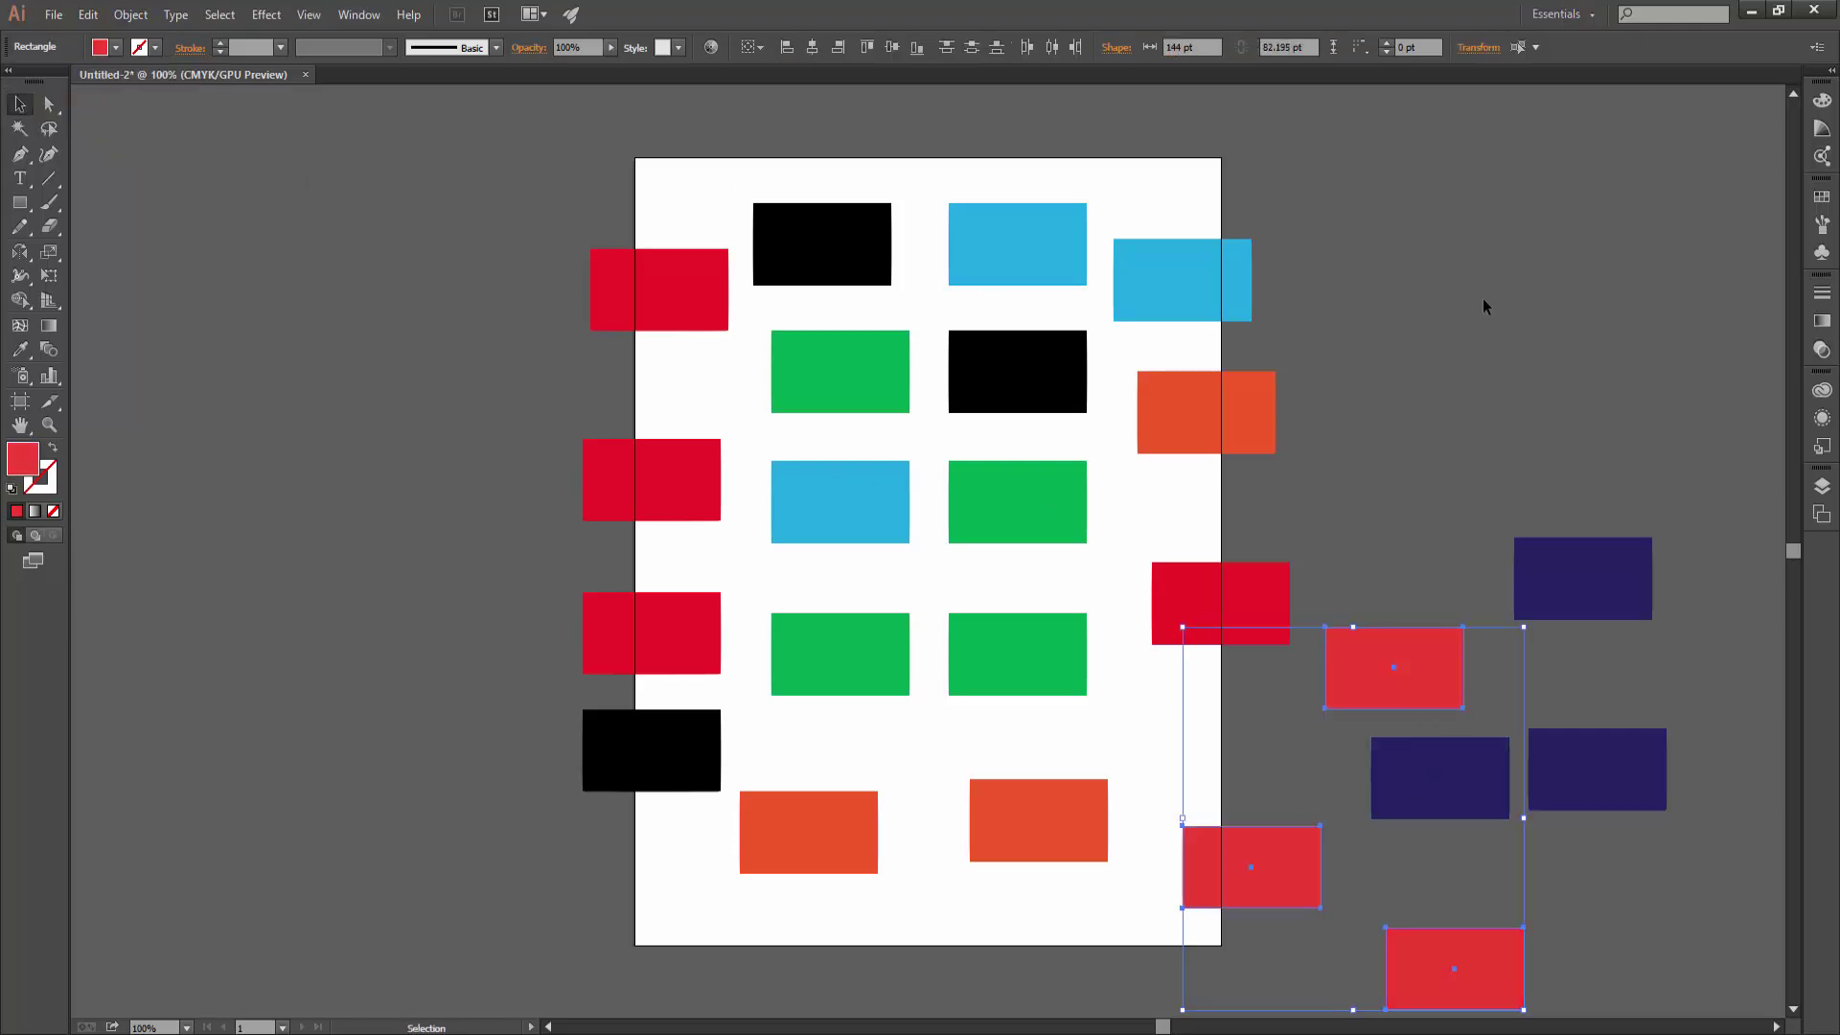
left_click(1530, 297)
Use the Magic Wand to select the black rectangles by matching colour
left_click(18, 129)
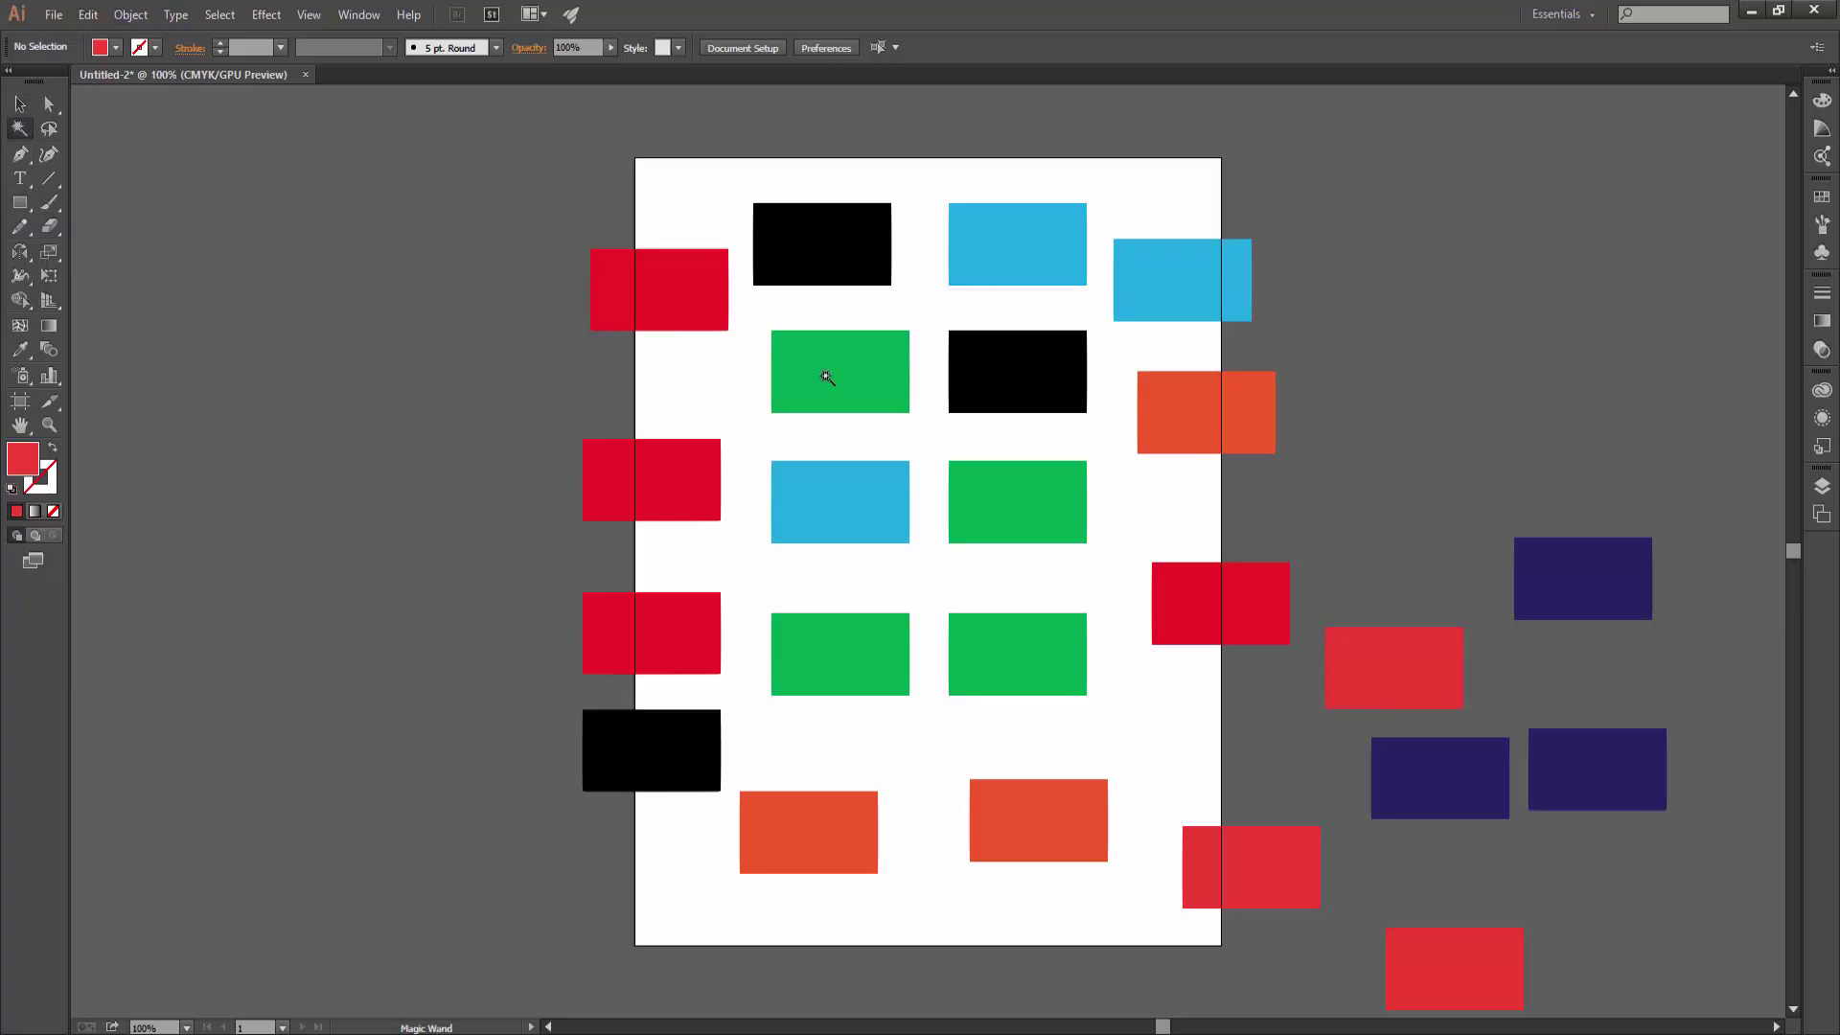
left_click(984, 365)
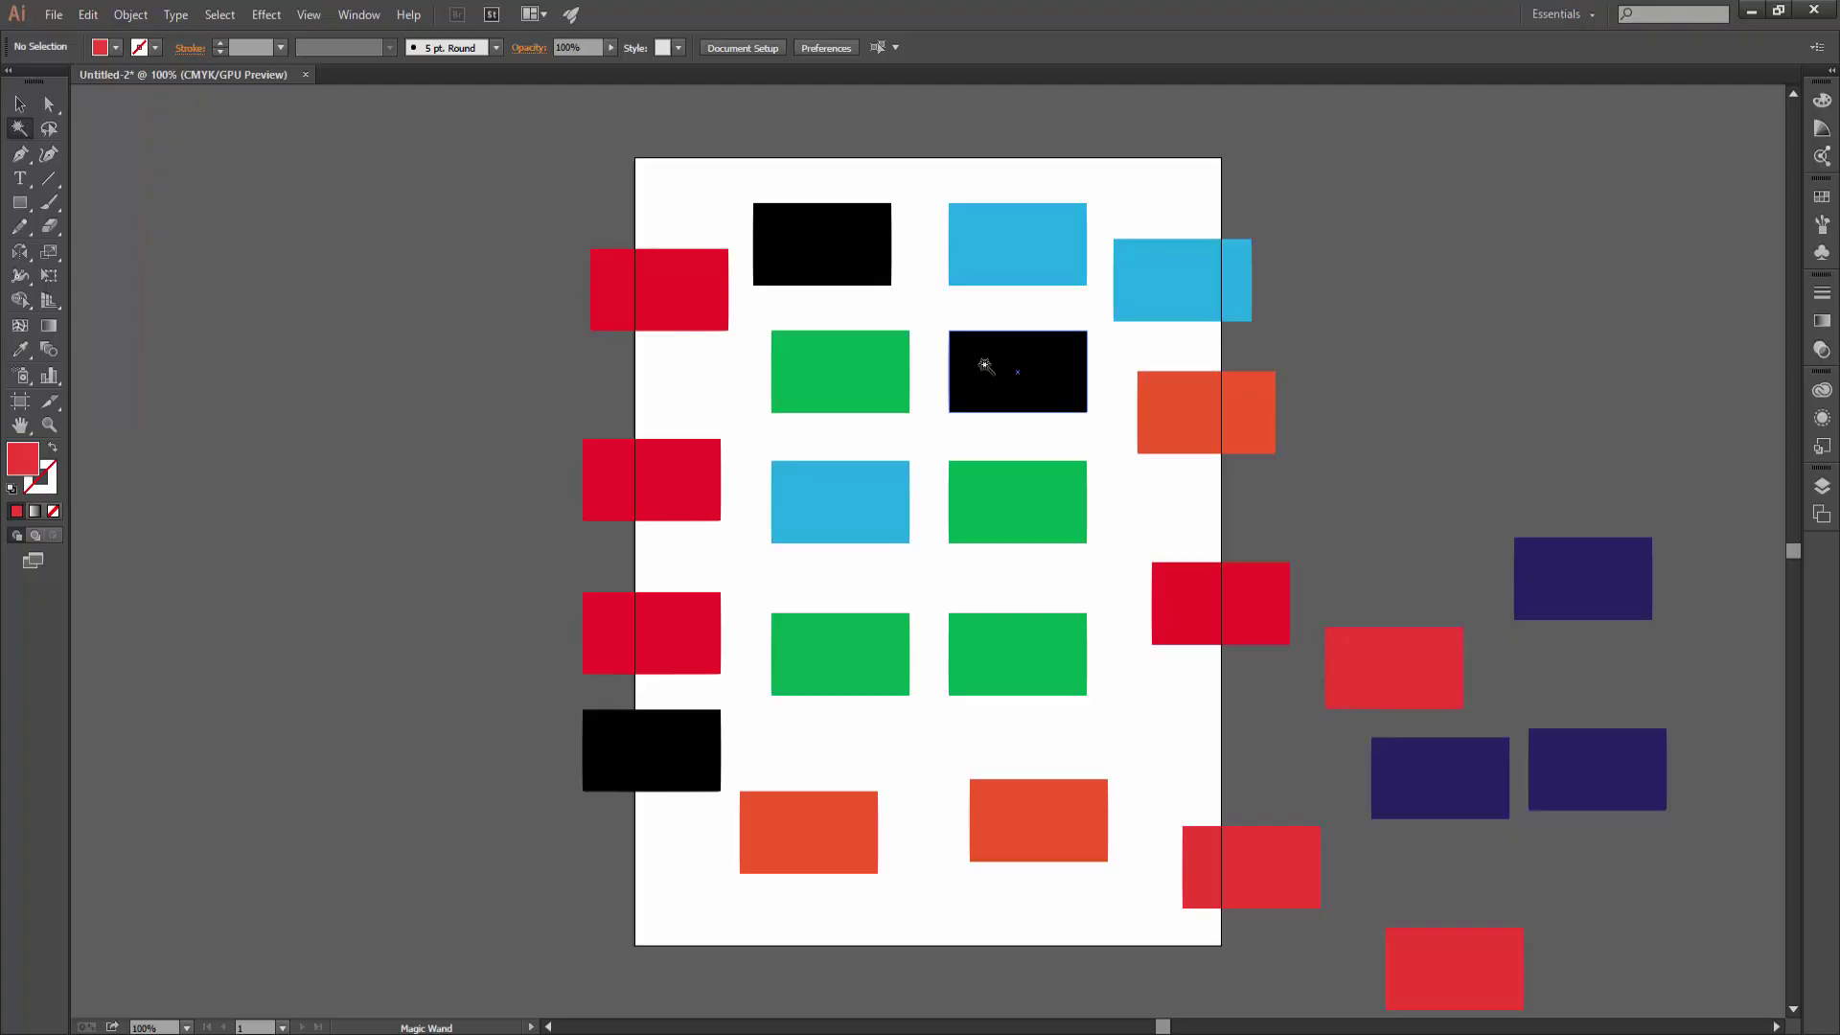
key("ctrl+shift+a")
Add a 'Graphic School' text left of the artboard and scale it up
left_click(19, 178)
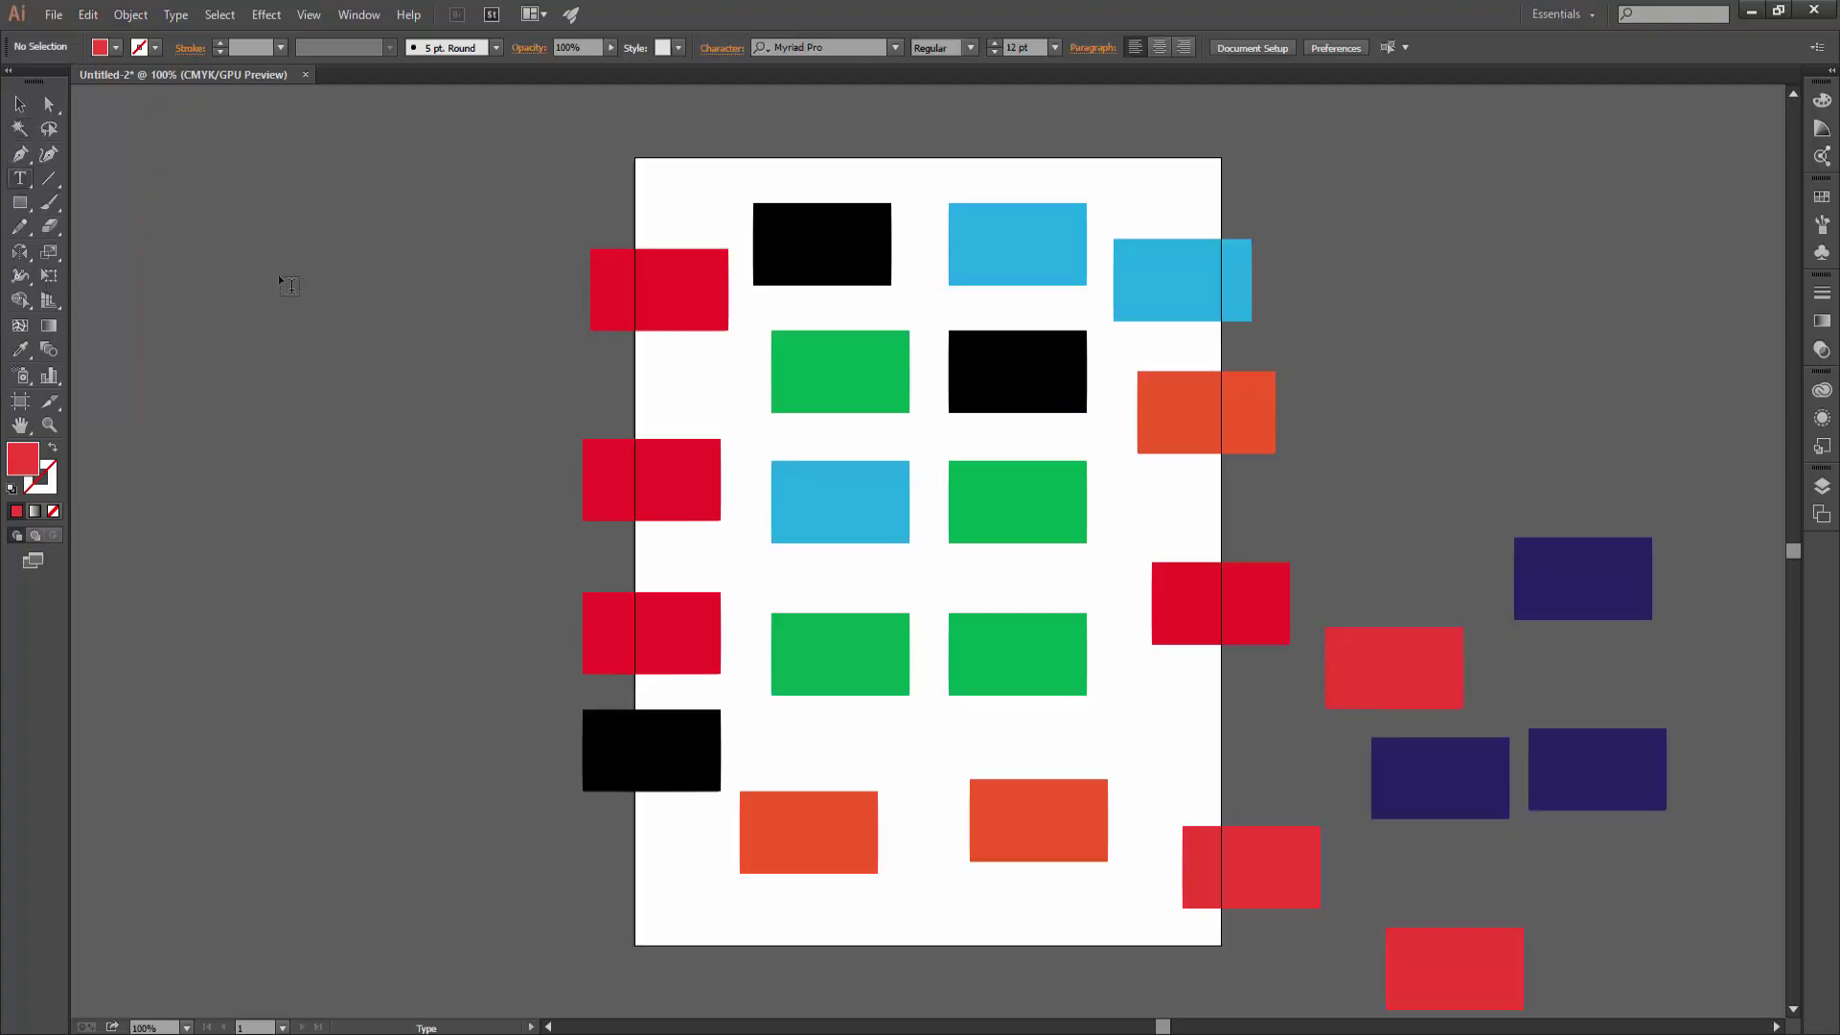
left_click(325, 513)
type("Graphic School")
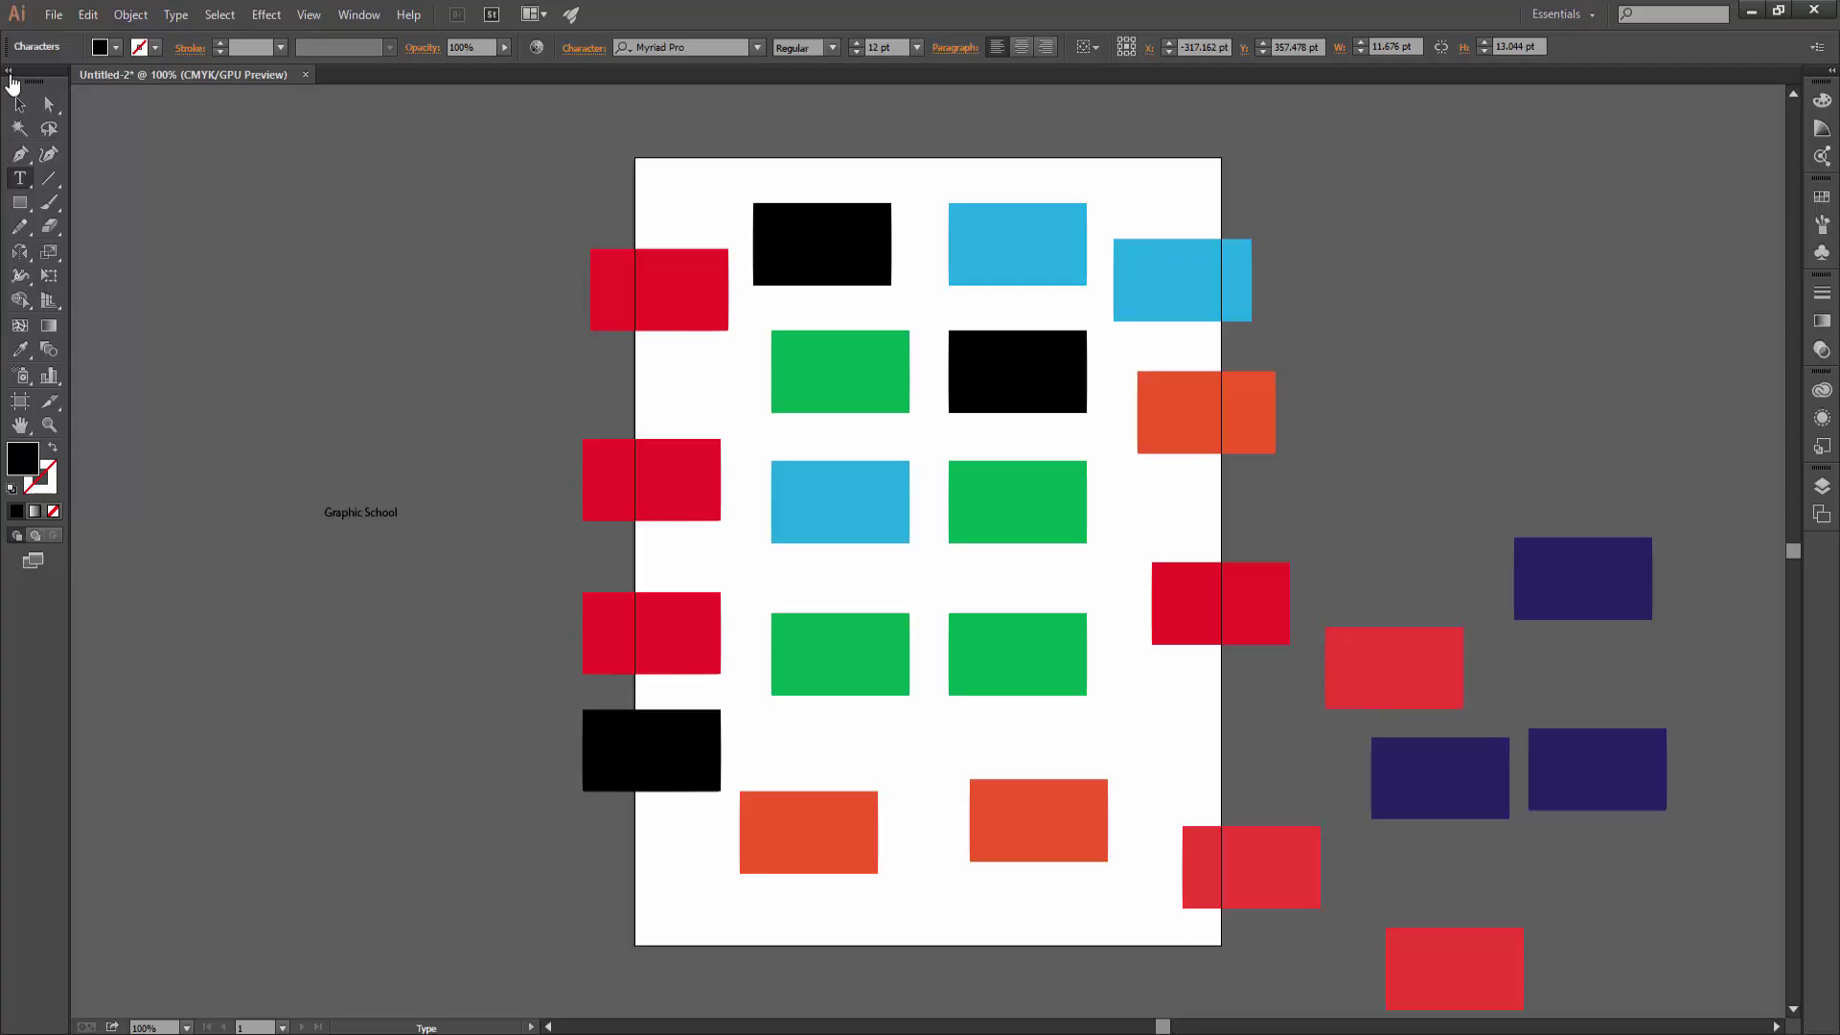
left_click(19, 102)
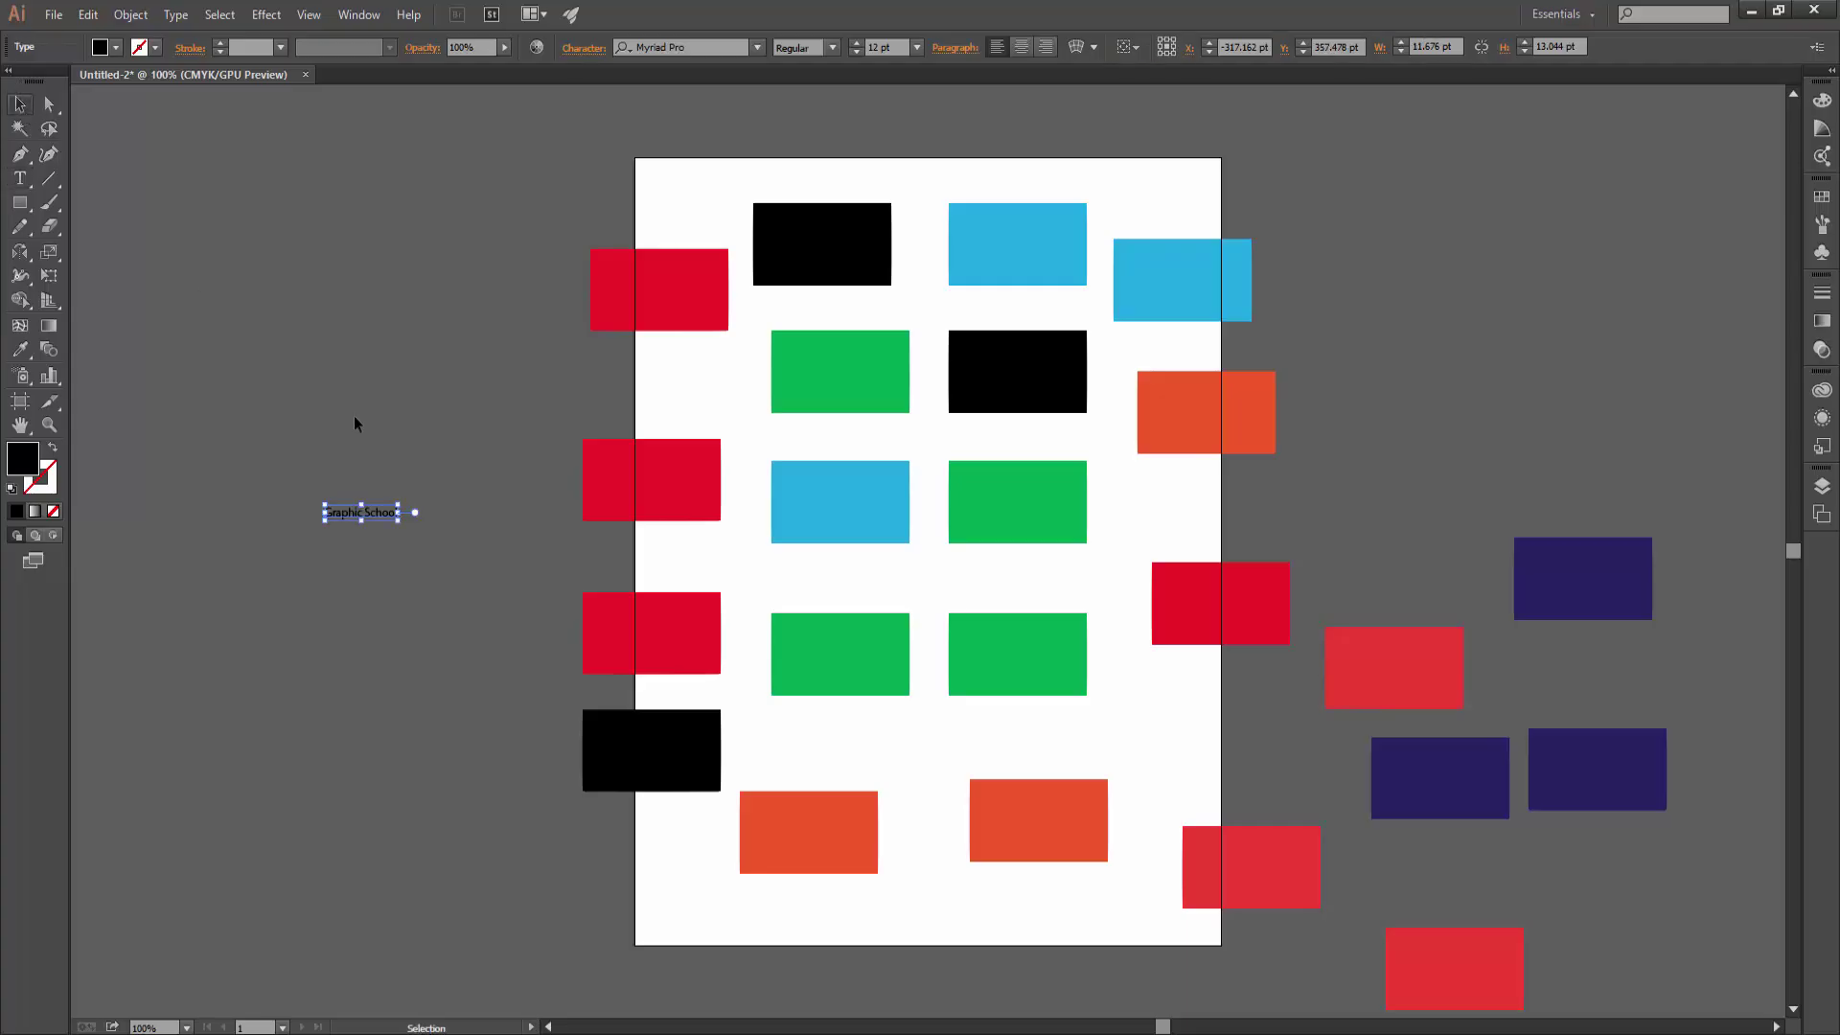
mouse_move(403, 524)
left_mouse_down()
mouse_move(491, 533)
mouse_move(454, 397)
mouse_move(459, 477)
mouse_move(449, 426)
mouse_move(442, 267)
left_mouse_up()
Place more 'Graphic School' copies above it and try selecting the texts
left_click(427, 435)
left_click(416, 379, "shift")
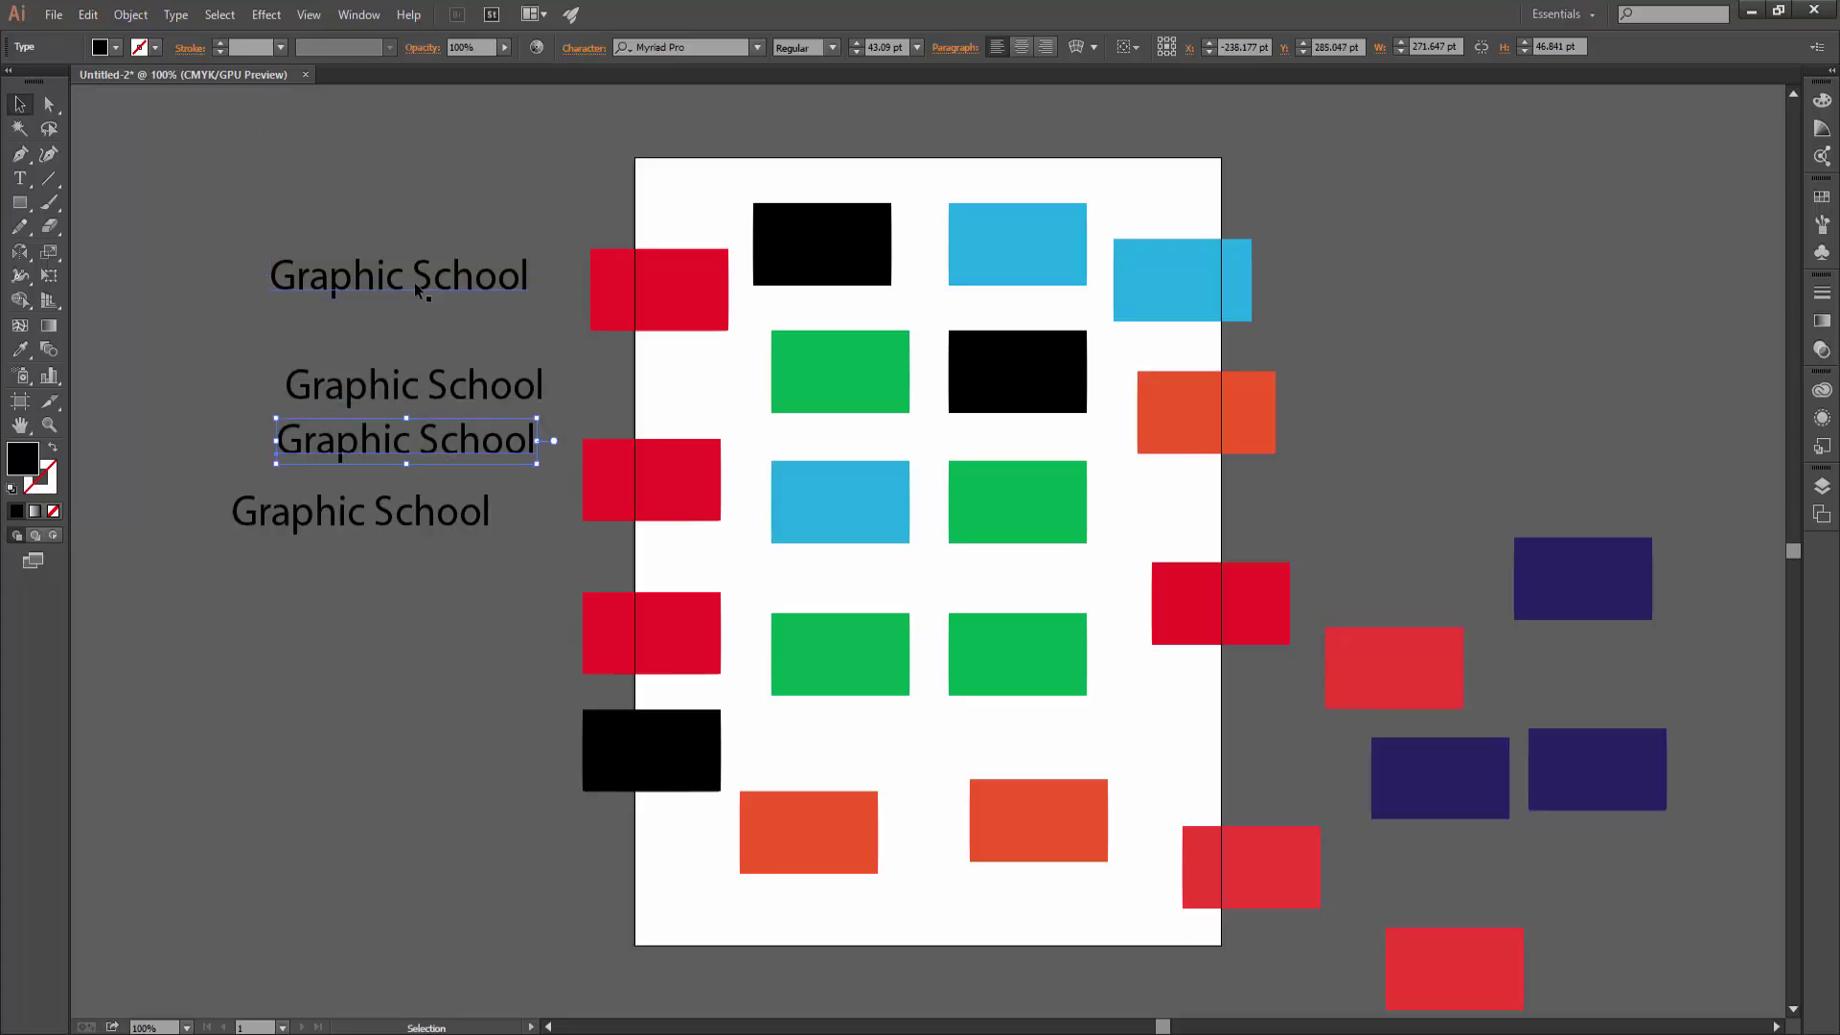
left_click(414, 278, "shift")
left_click(116, 47)
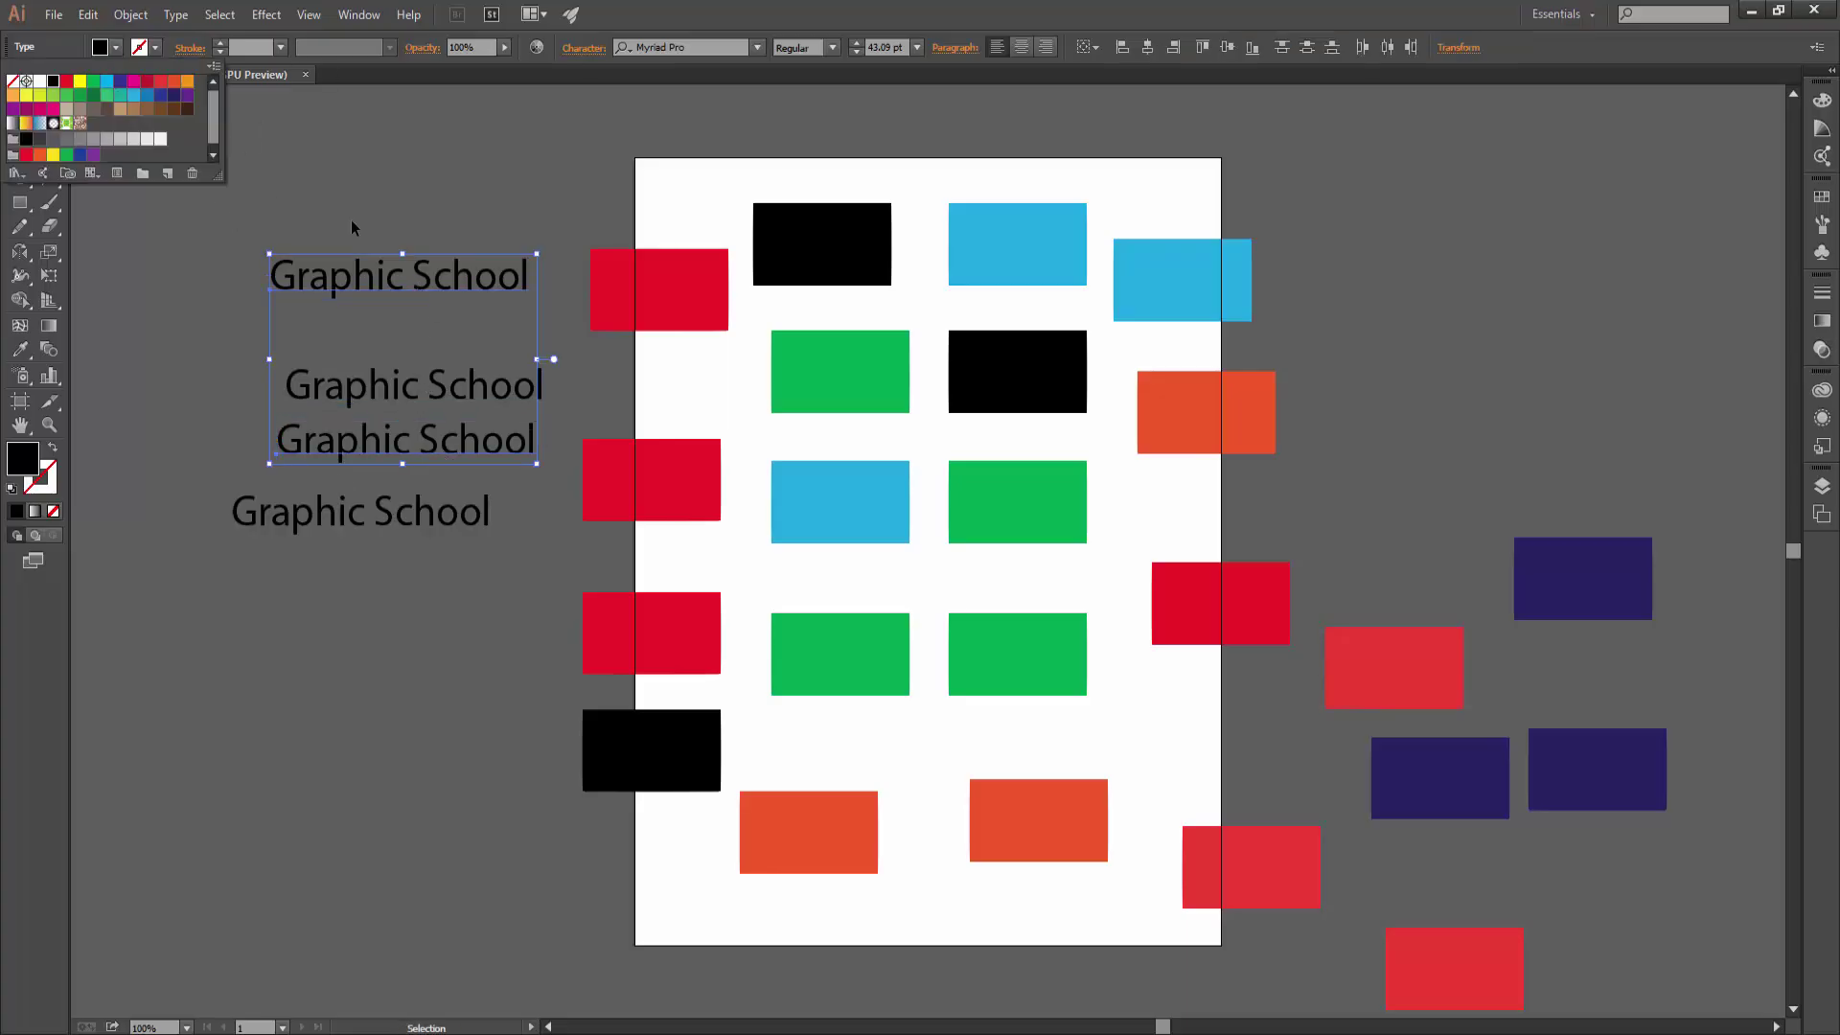
left_click(481, 616)
left_click(457, 479)
left_click(458, 514)
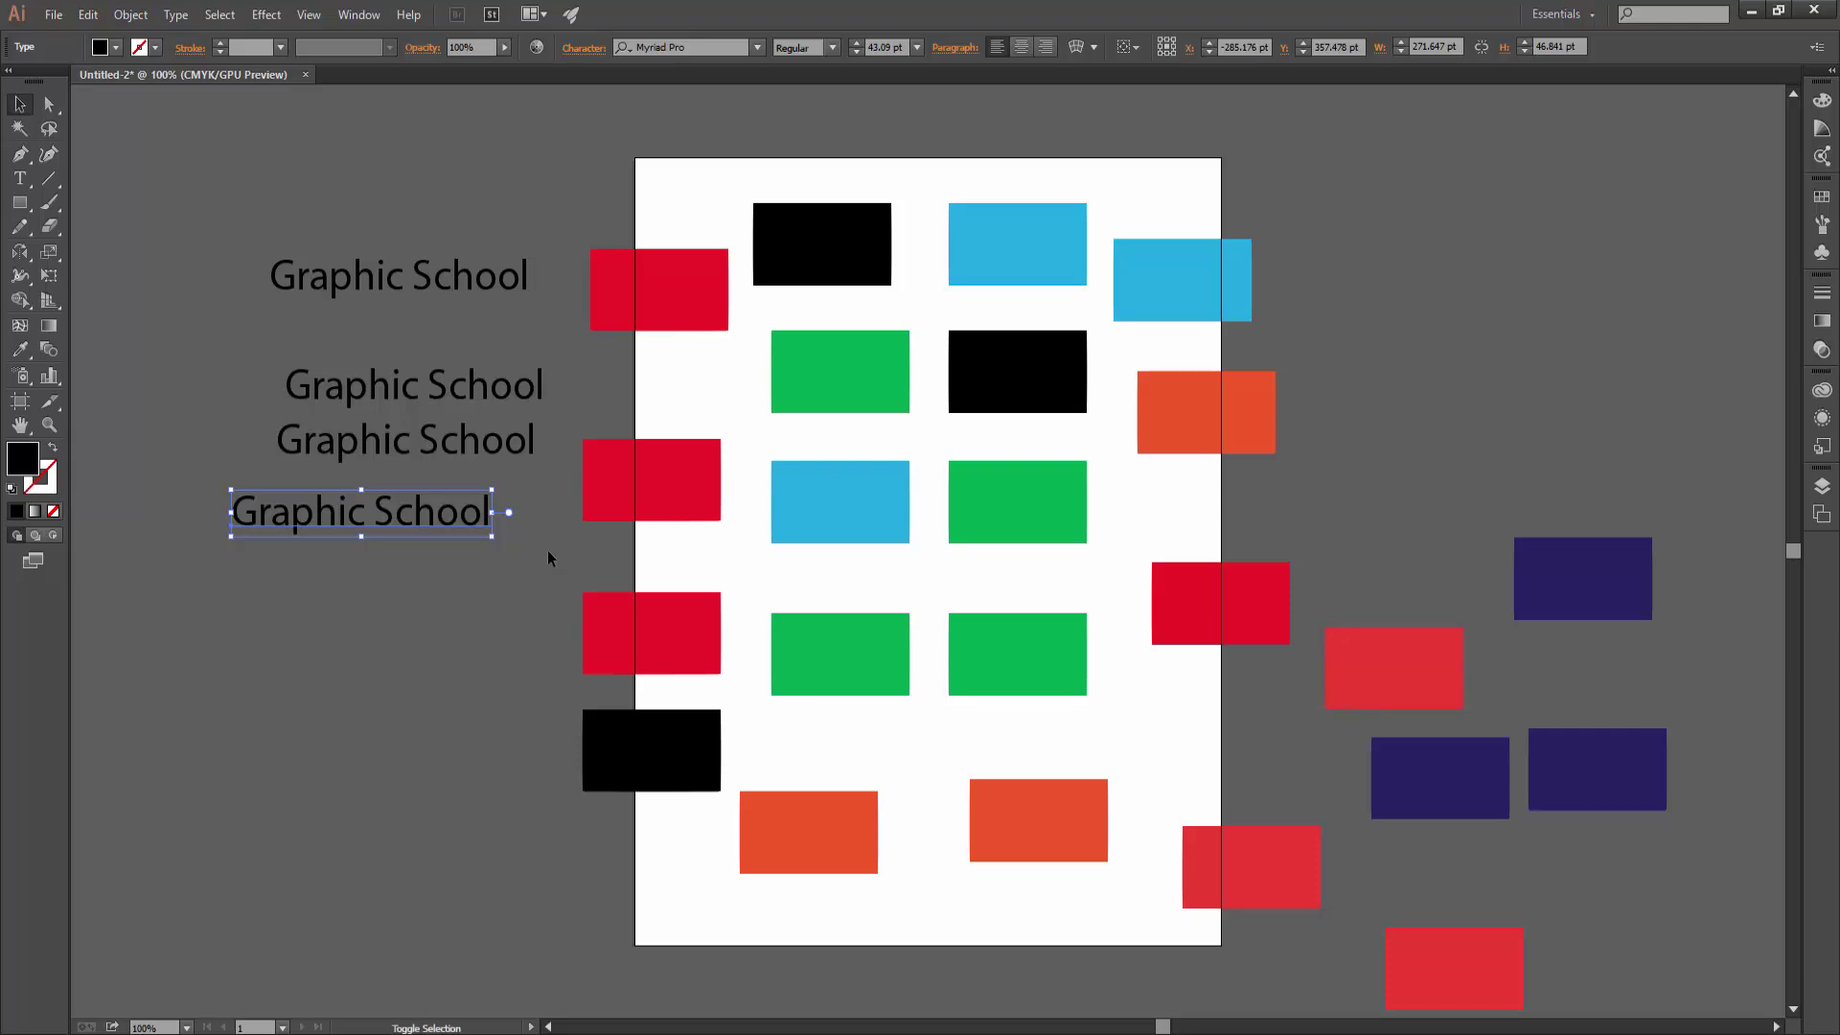
left_click_drag(548, 557, 488, 286)
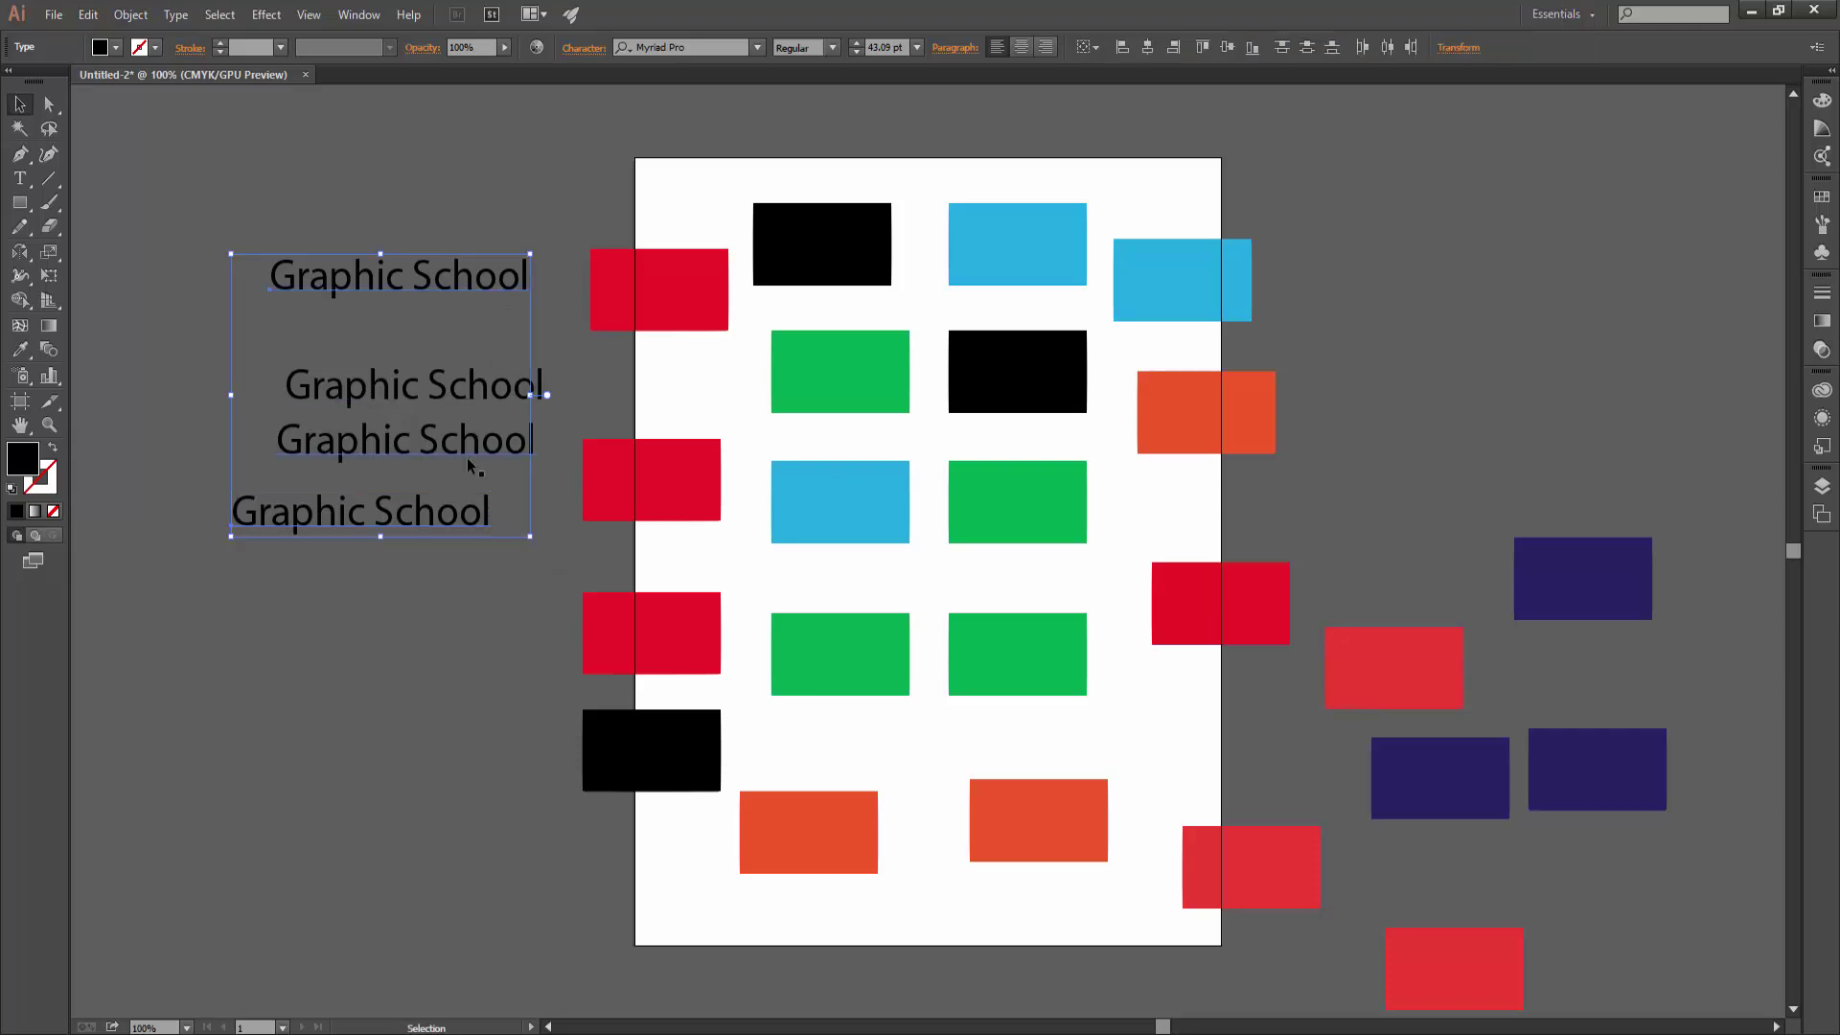
left_click(468, 457)
Select the 'Graphic School' texts and fill them red
left_click(403, 513)
left_click(474, 440, "shift")
left_click(474, 383, "shift")
left_click(475, 278, "shift")
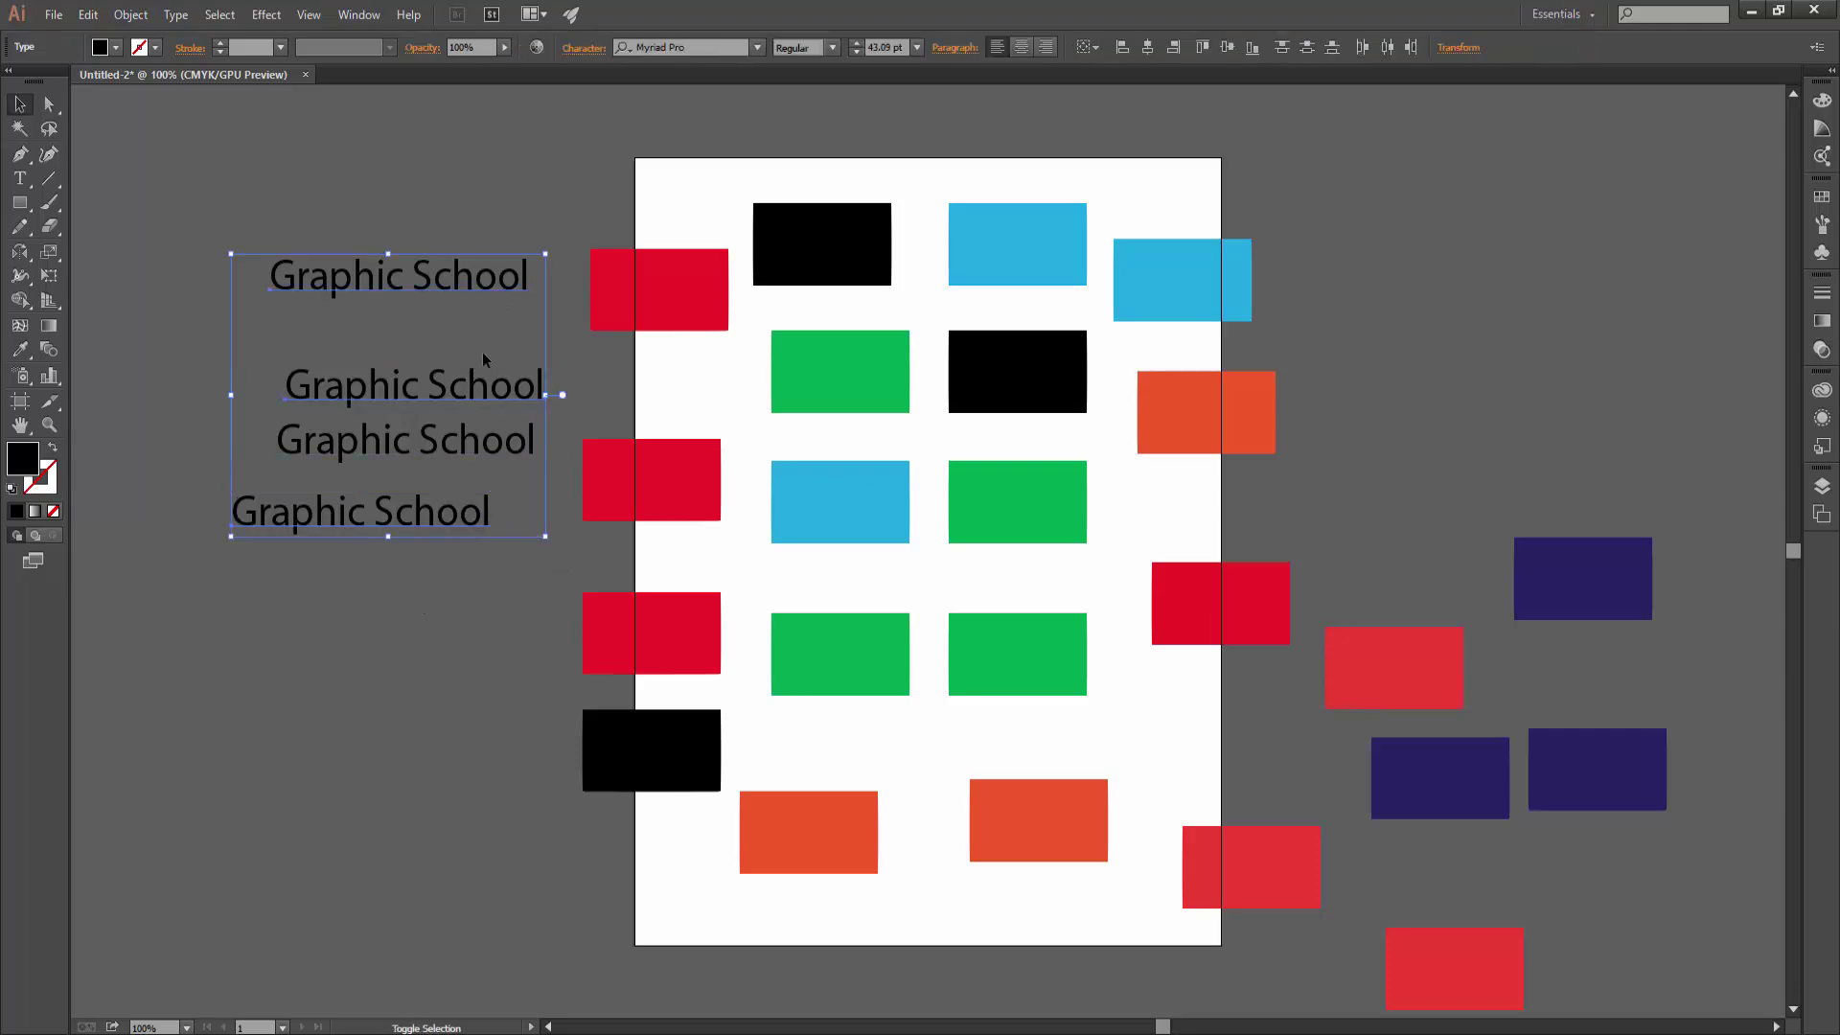
left_click(116, 48)
left_click(165, 87)
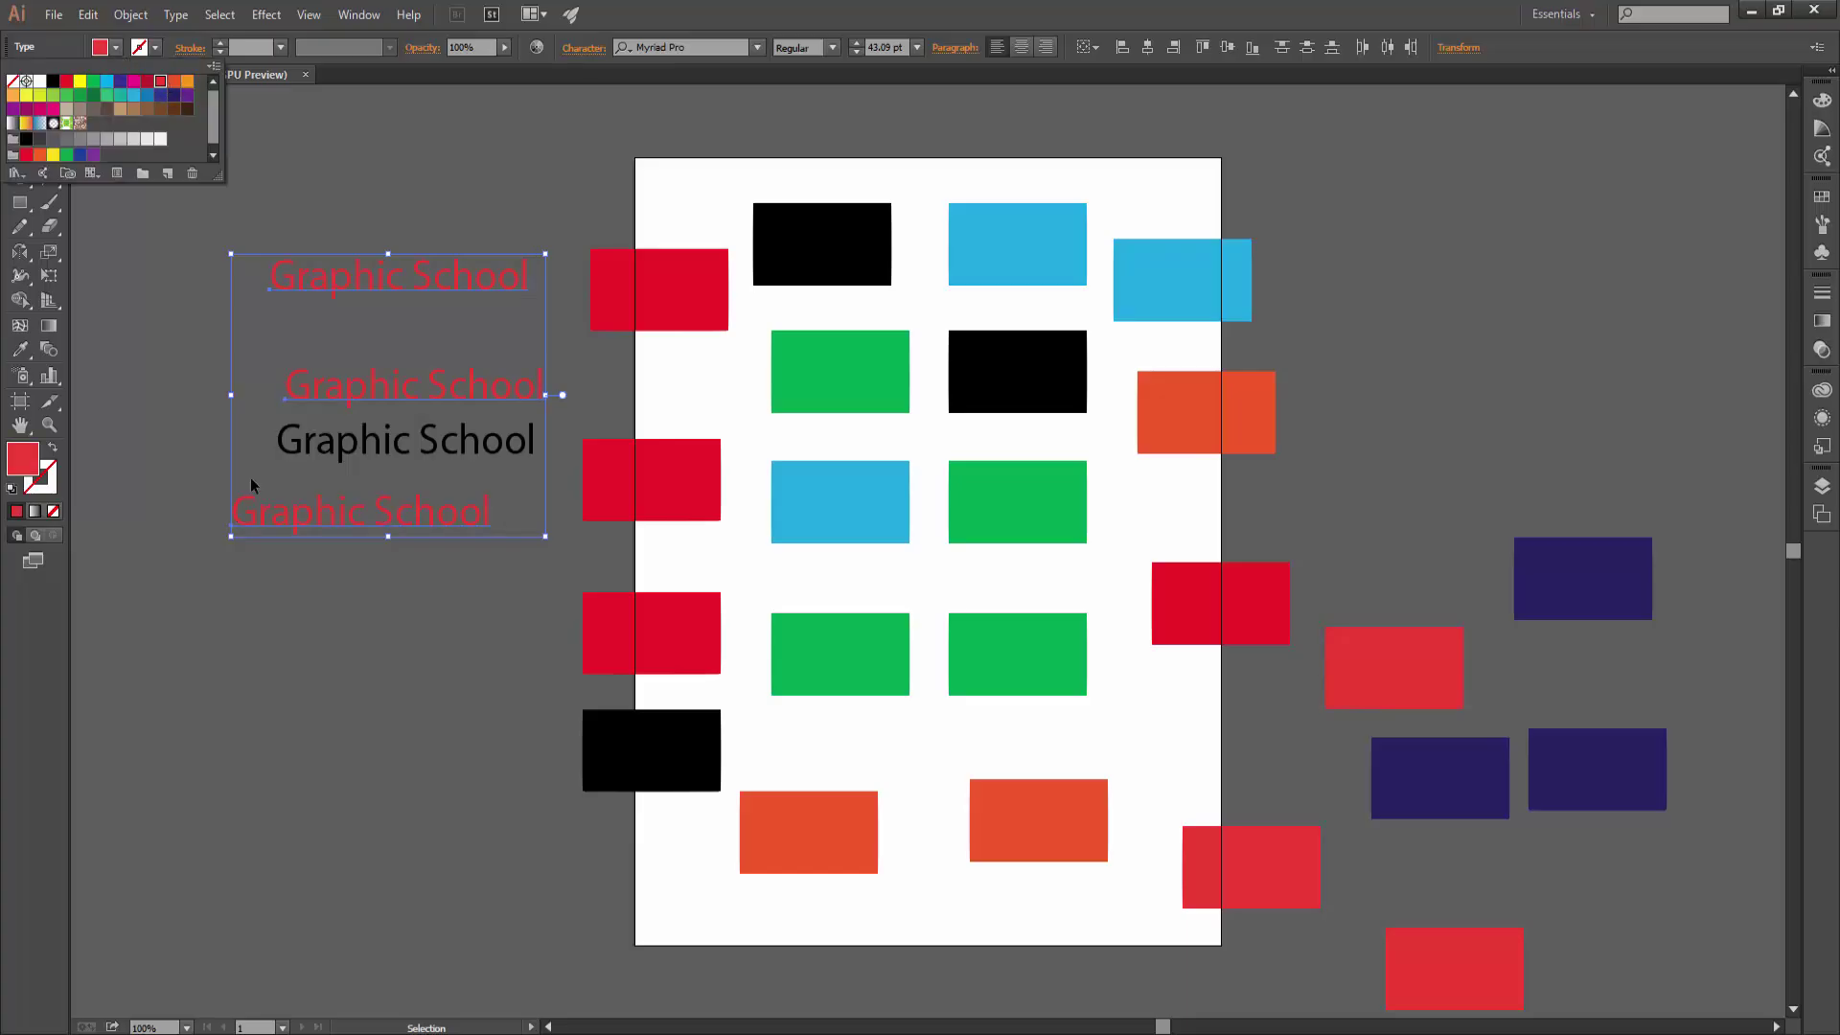
left_click(250, 477)
left_click(348, 682)
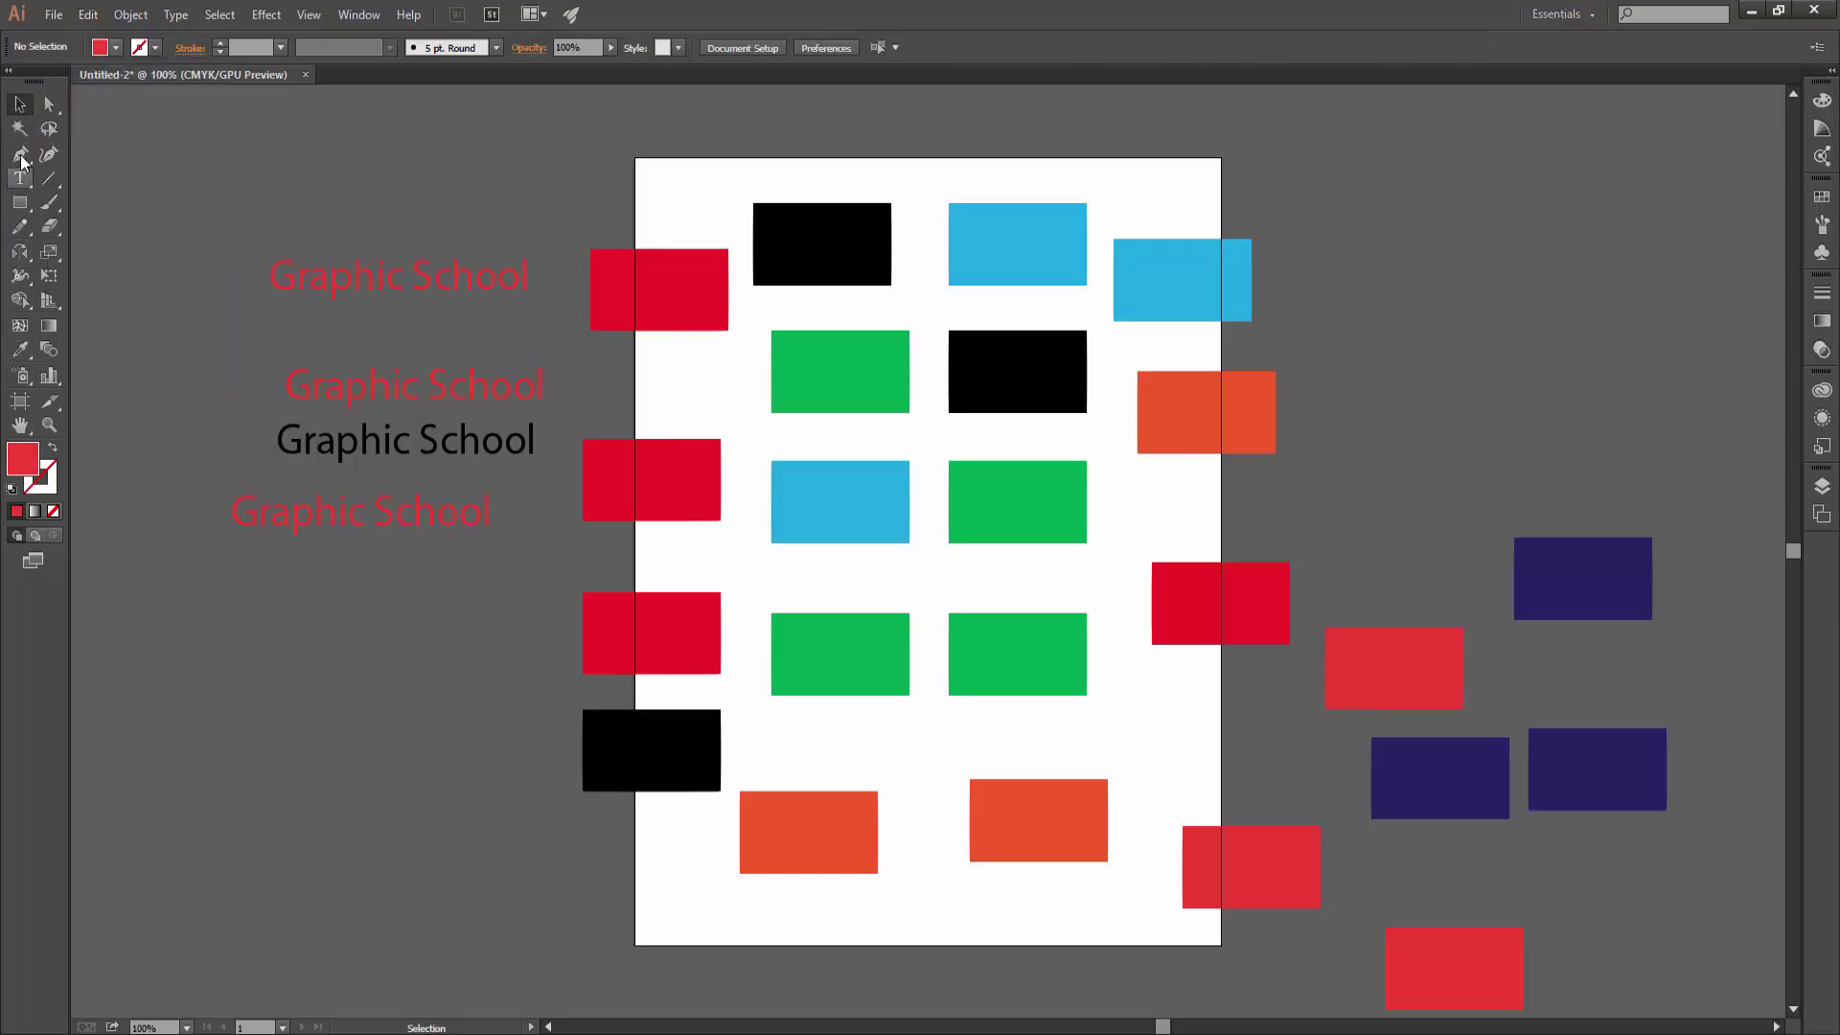
left_click(20, 133)
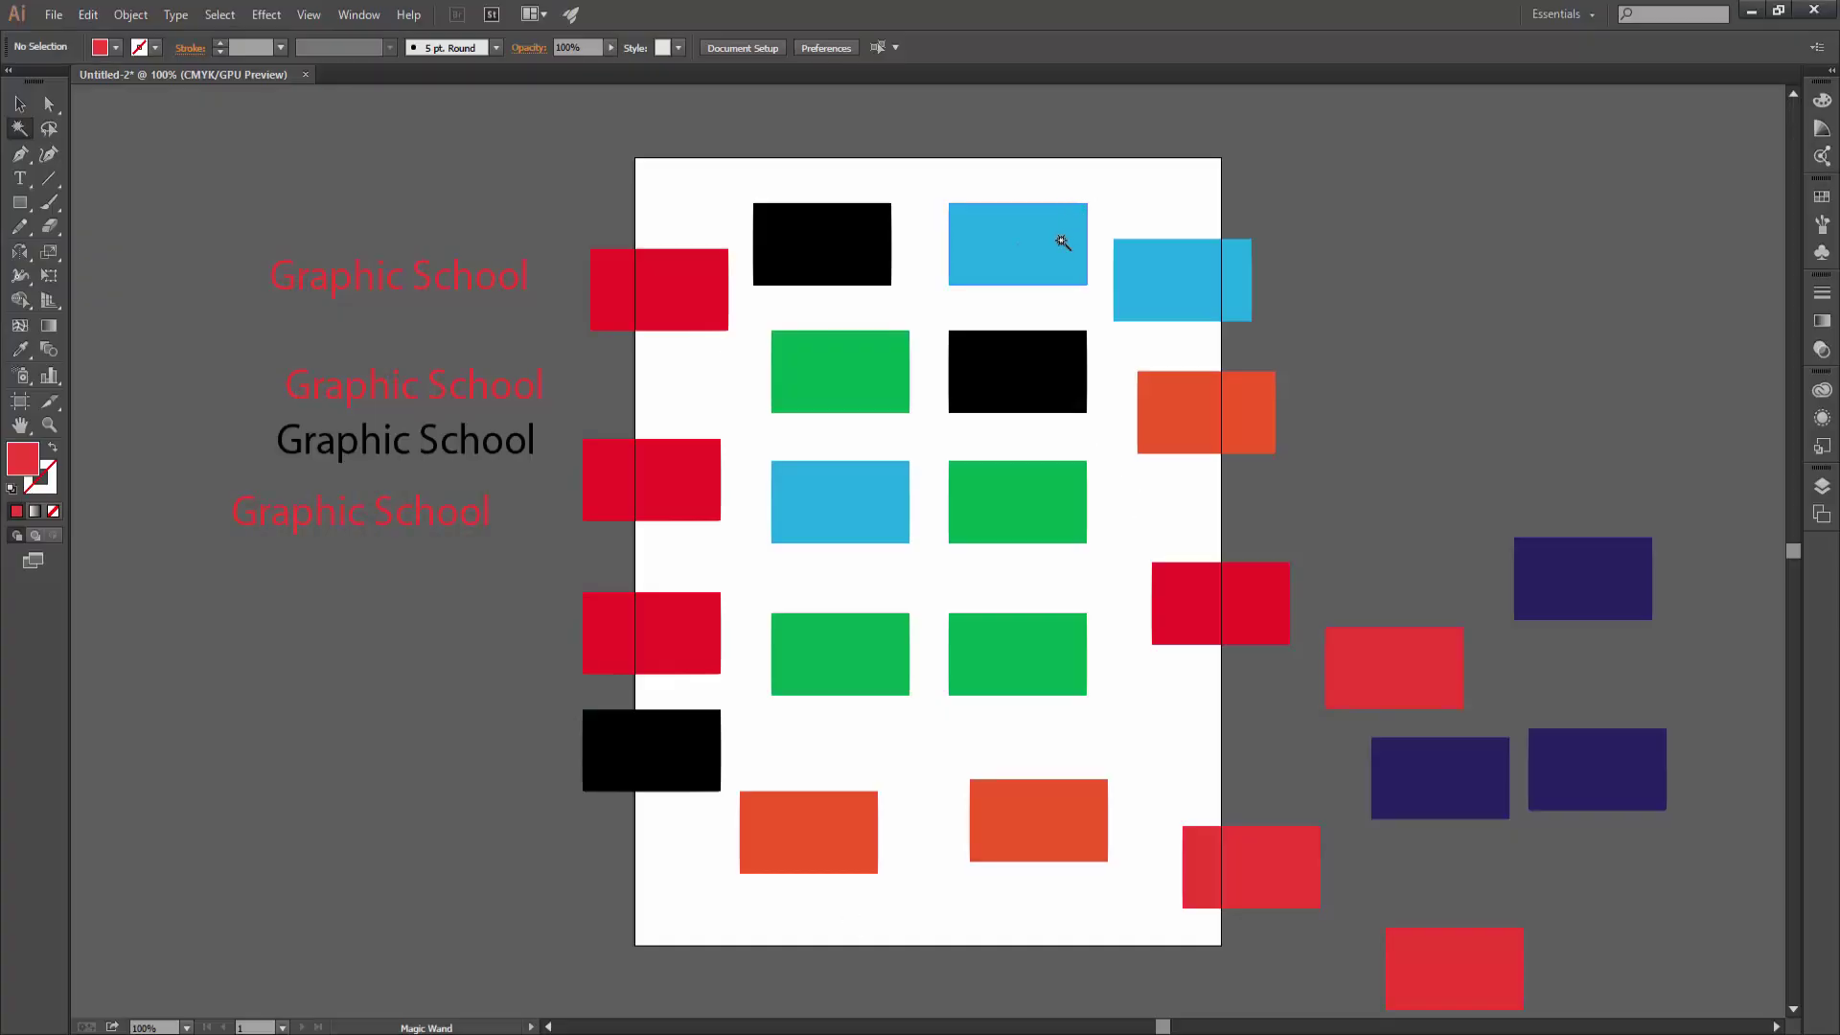
left_click(1062, 242)
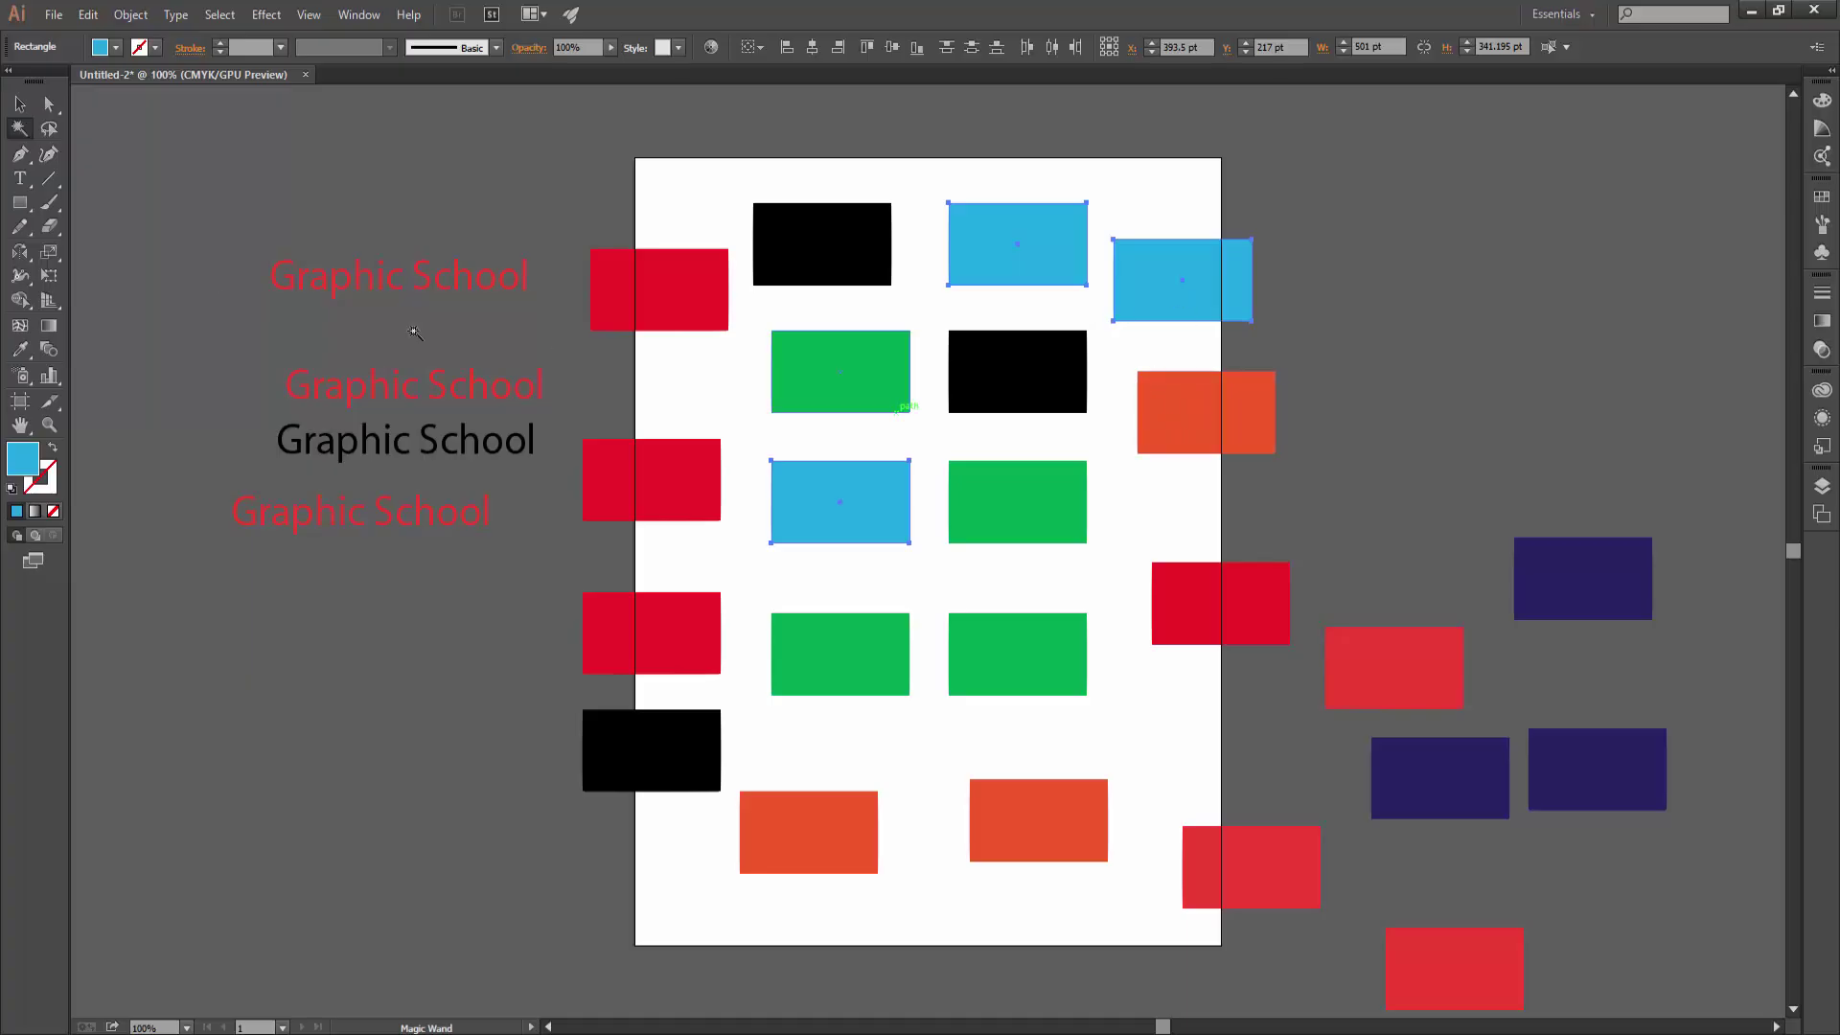
left_click(19, 104)
left_click(1372, 416)
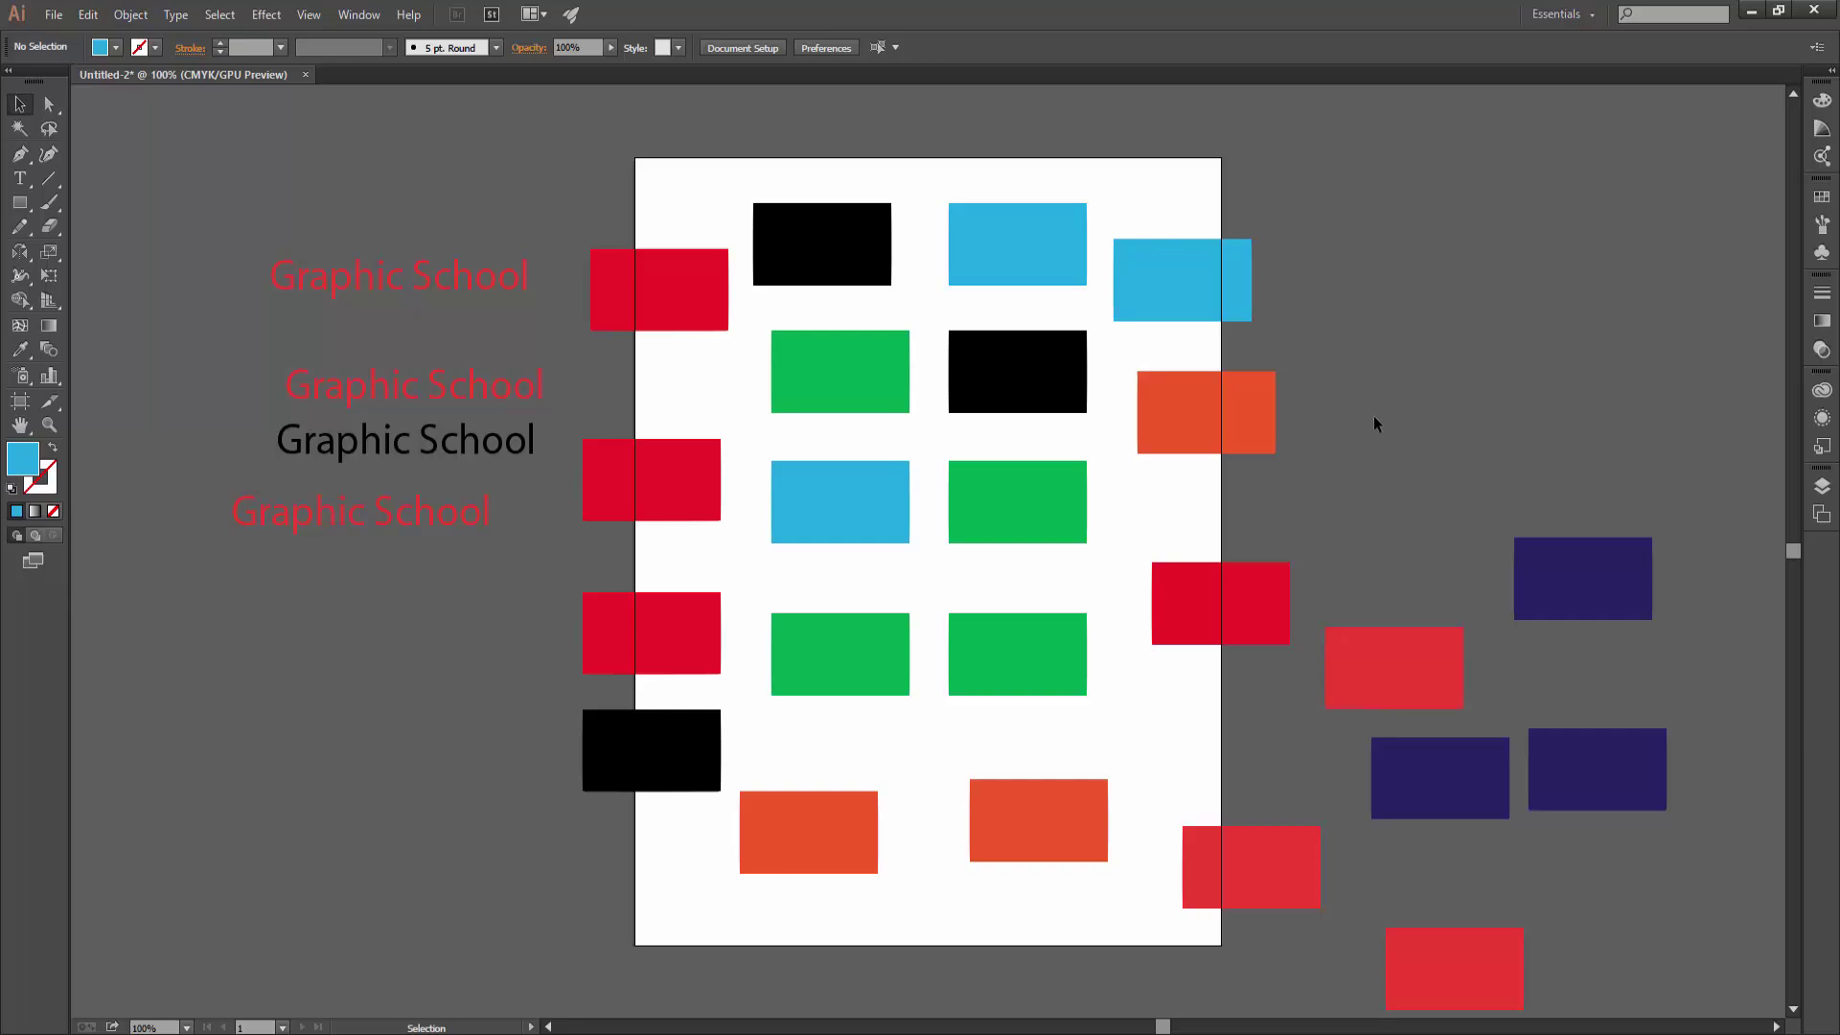
left_click(1184, 266)
left_click(858, 560)
left_click(19, 128)
left_click(1038, 250)
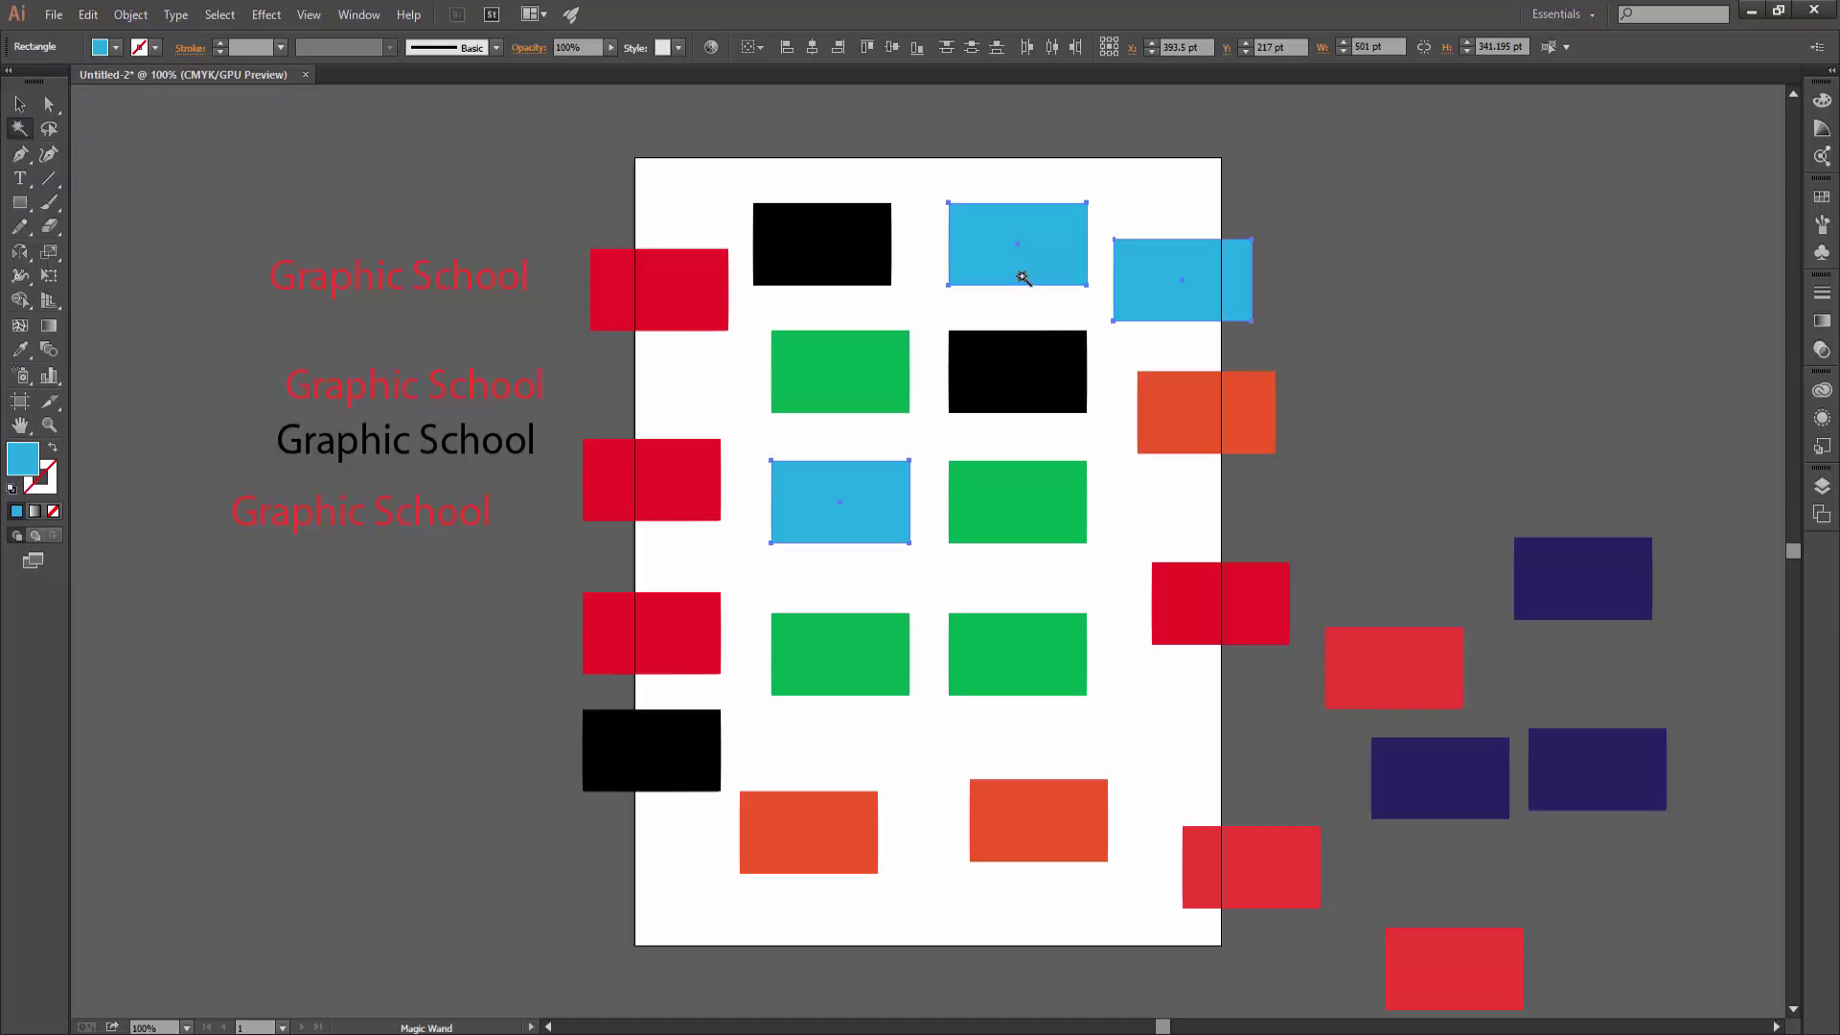
left_click(1234, 640)
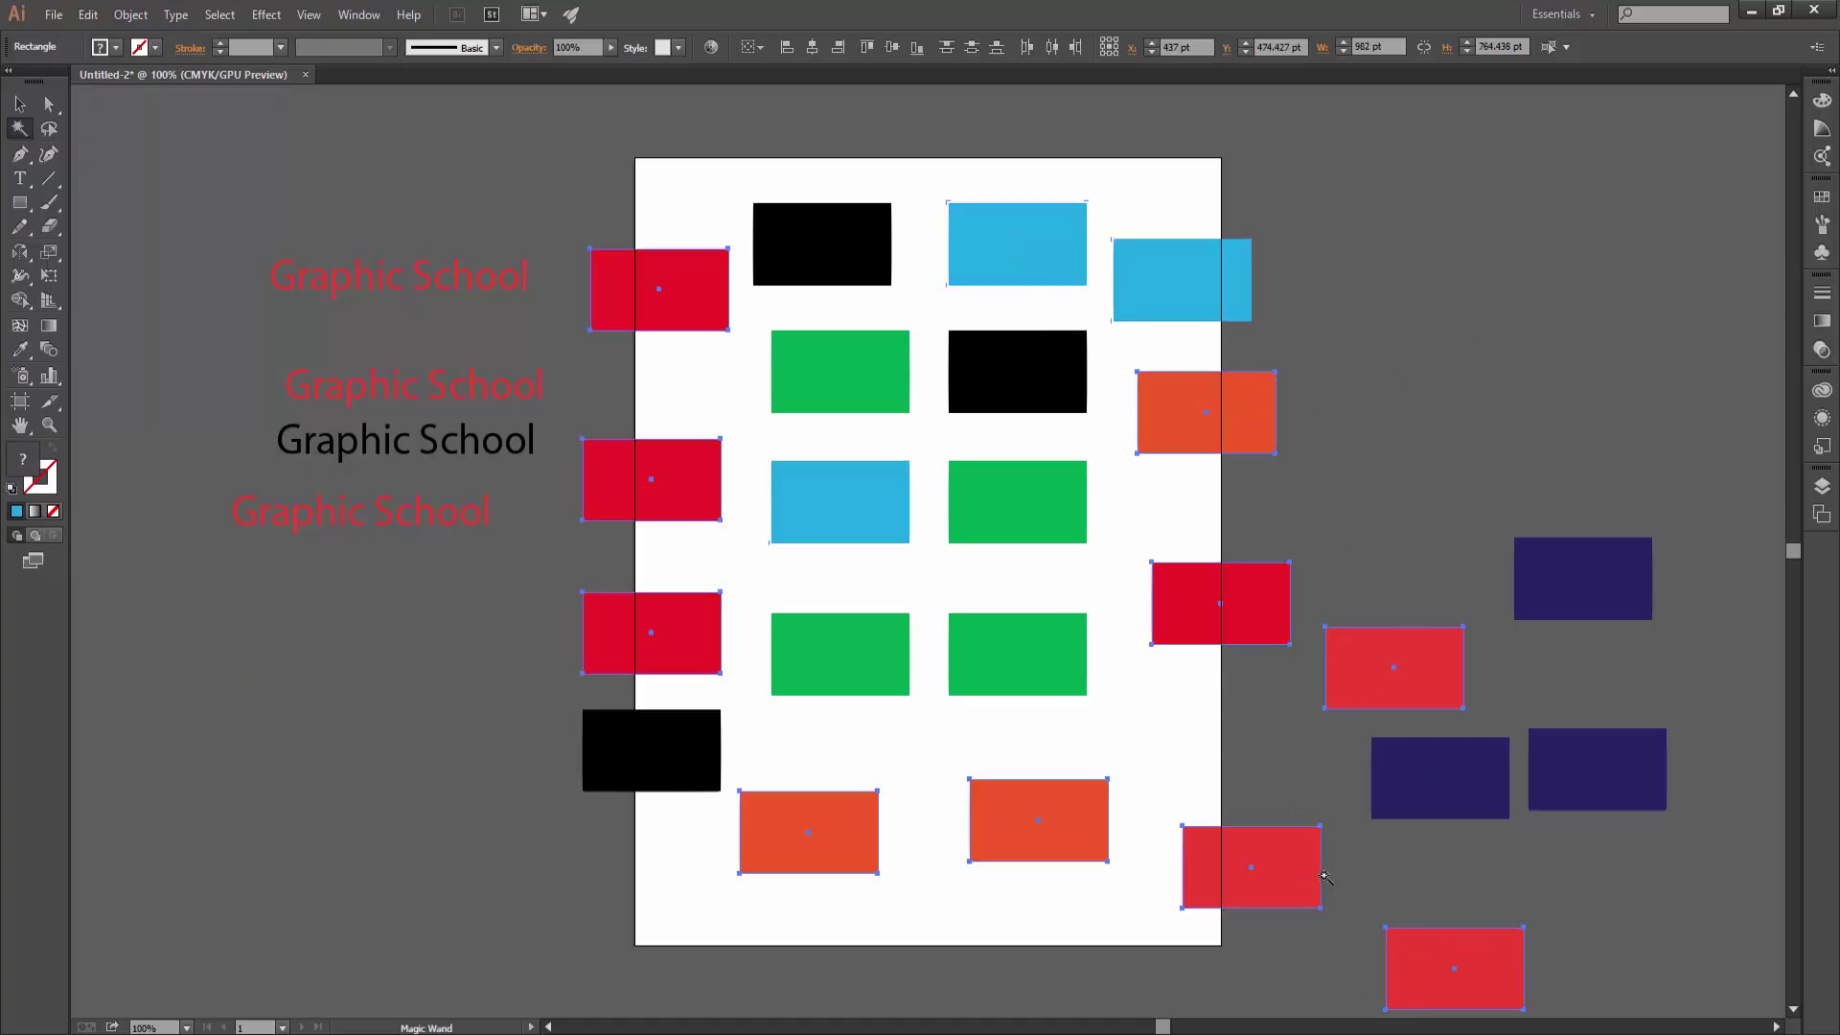
left_click(1552, 748)
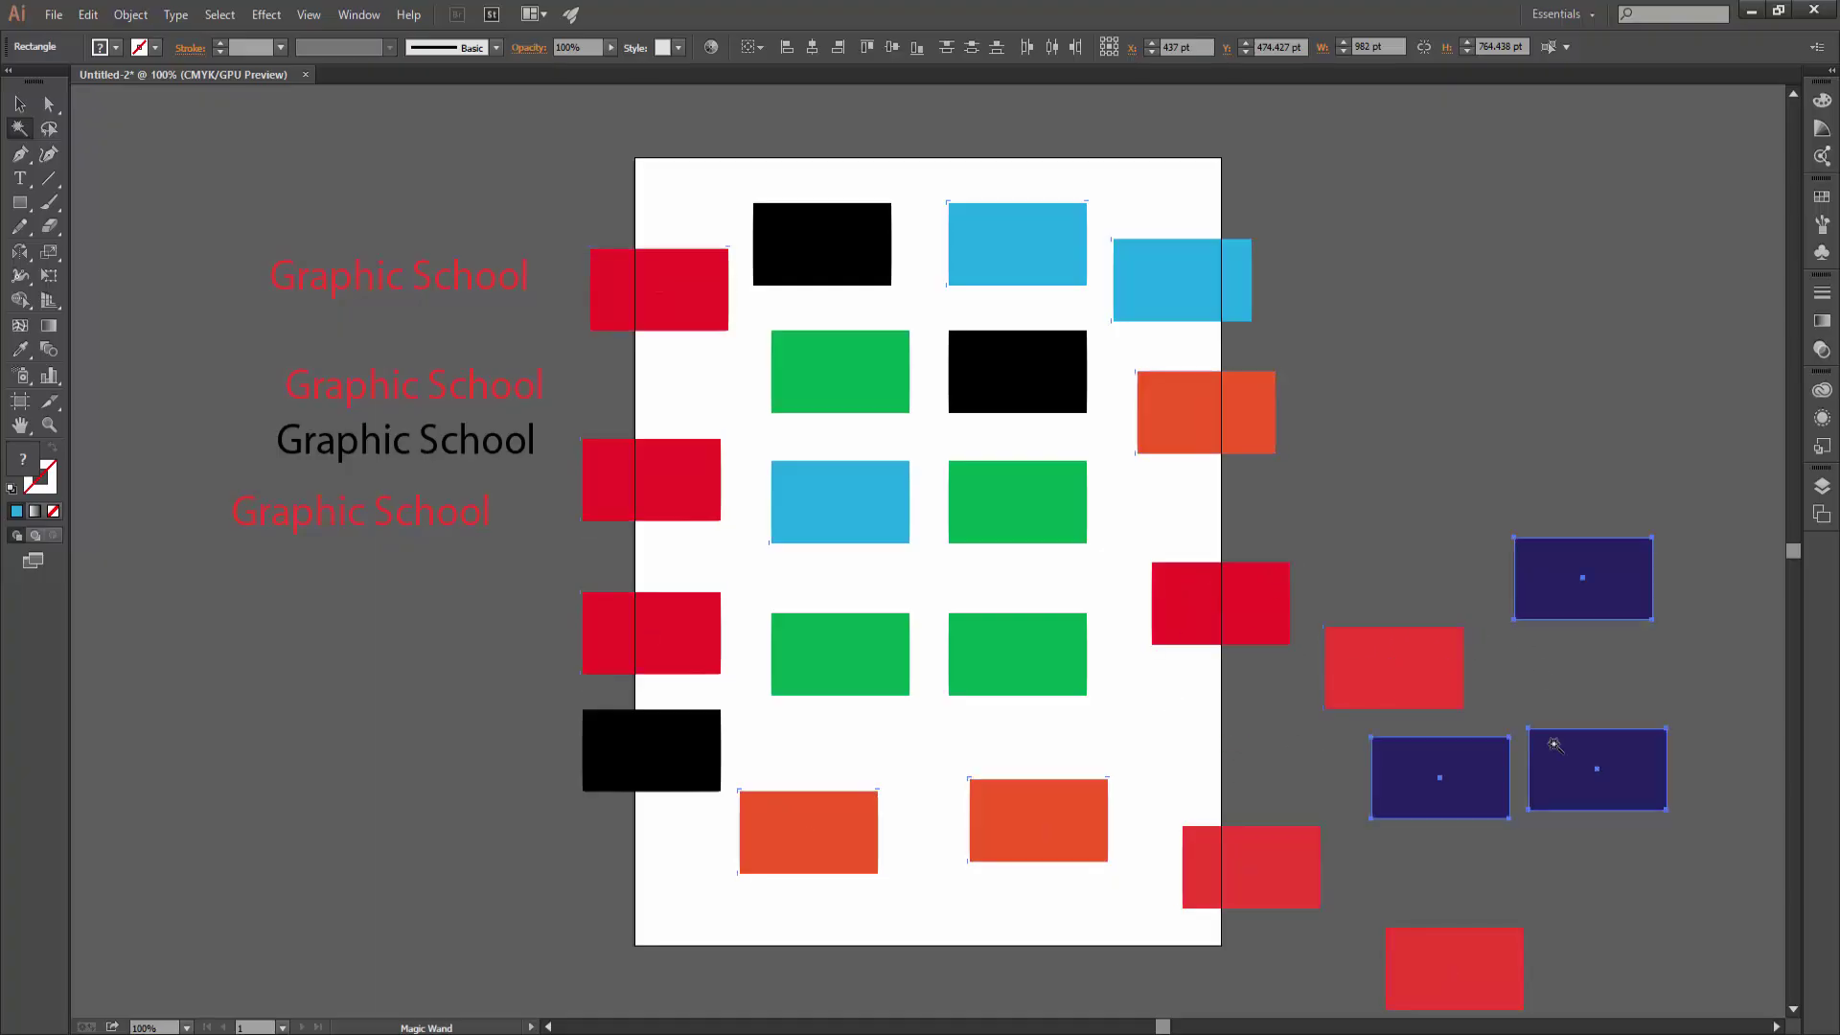
left_click(1065, 621)
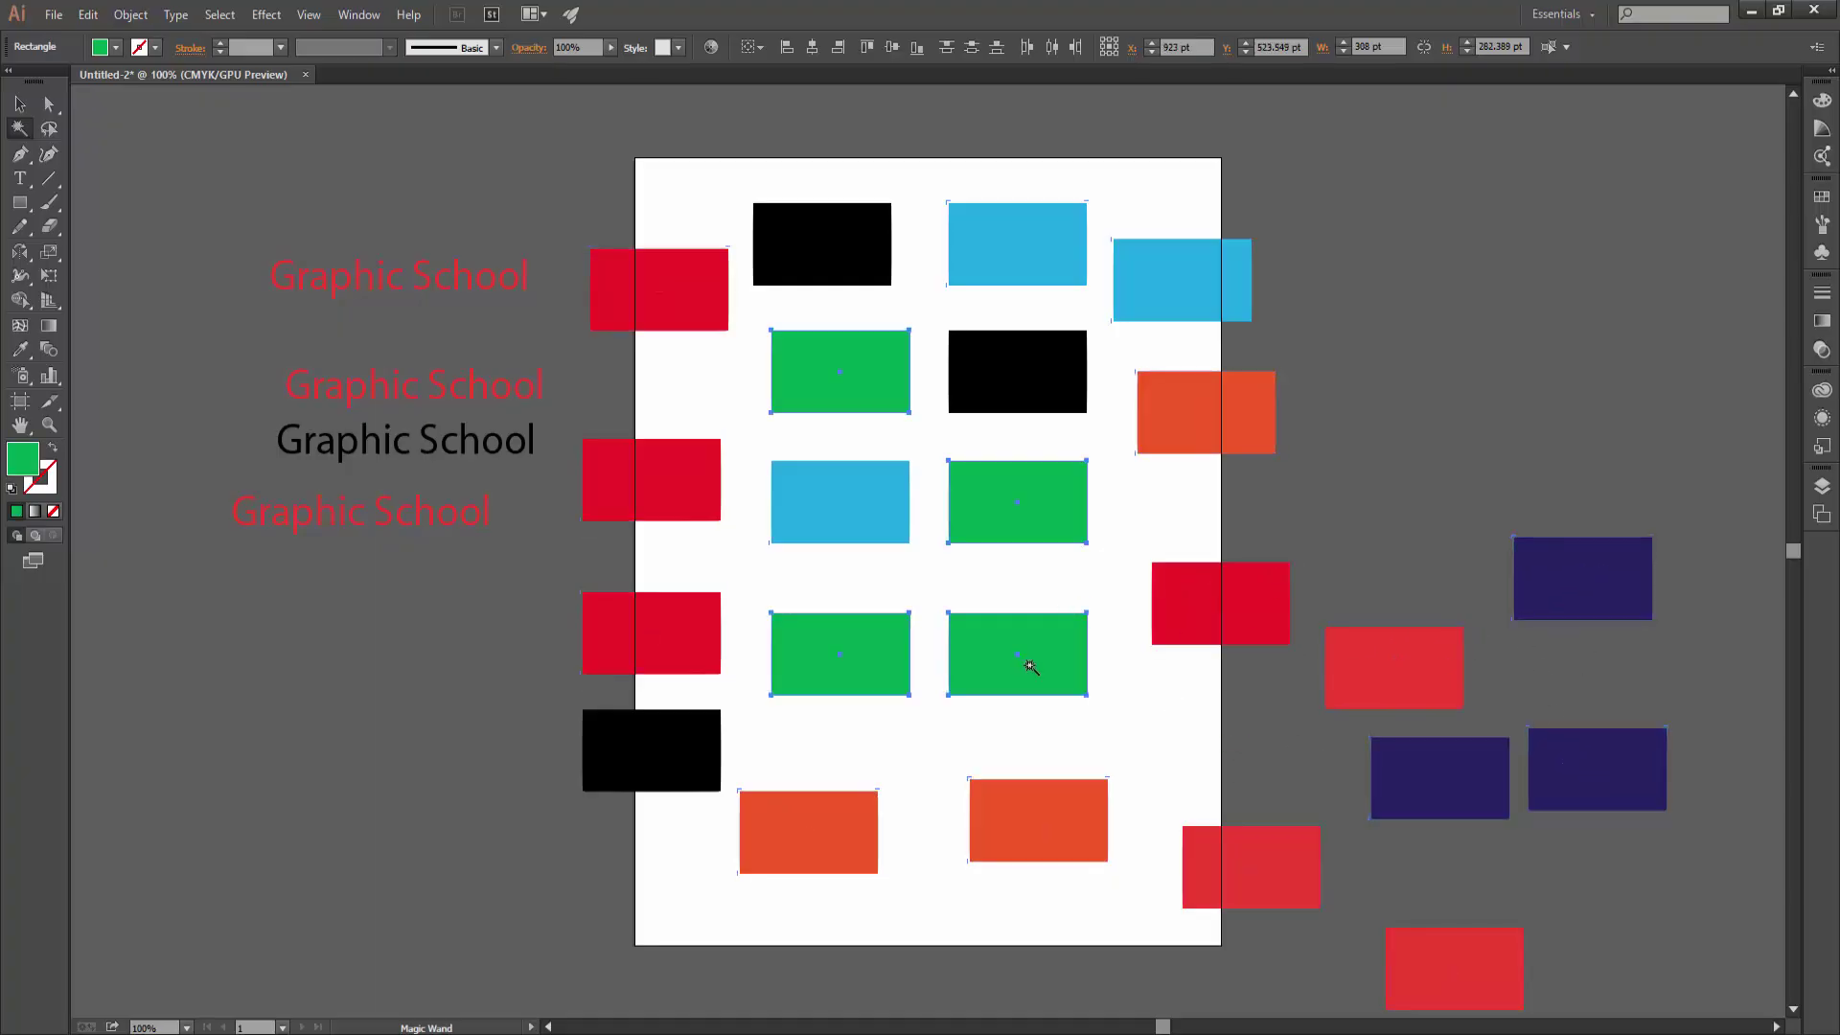
left_click(681, 733)
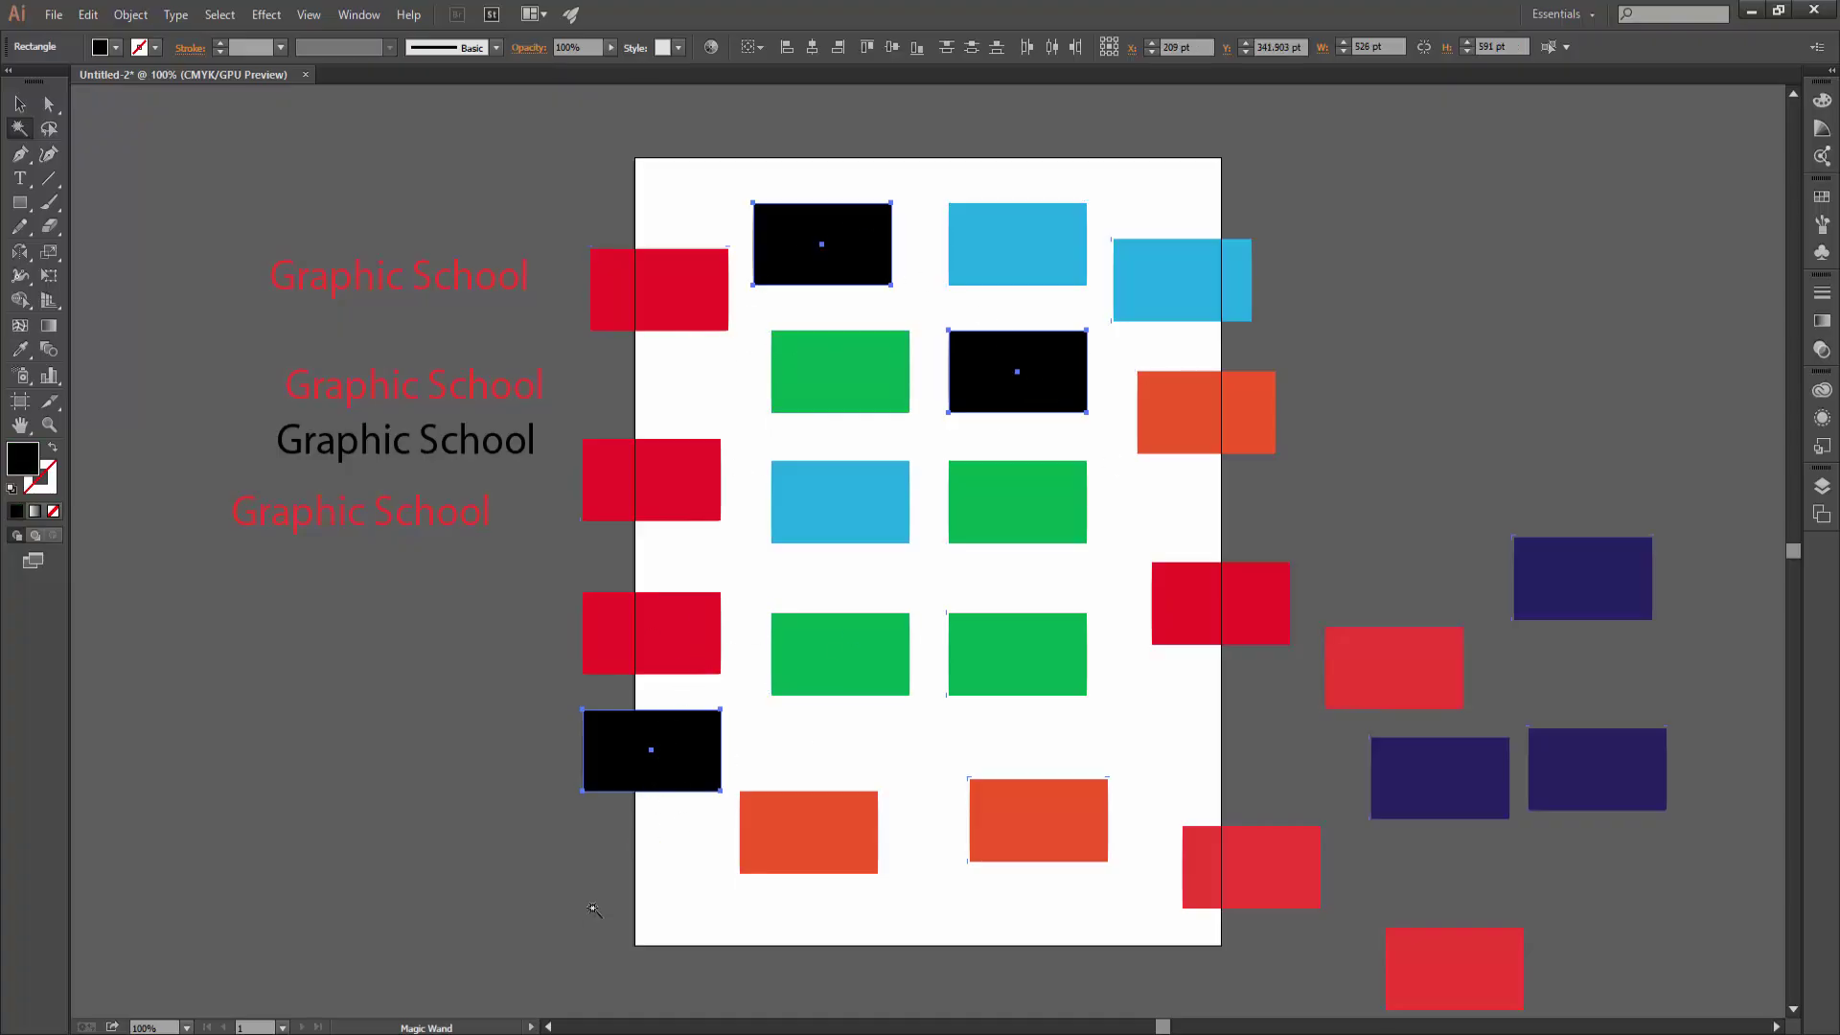
left_click(650, 644)
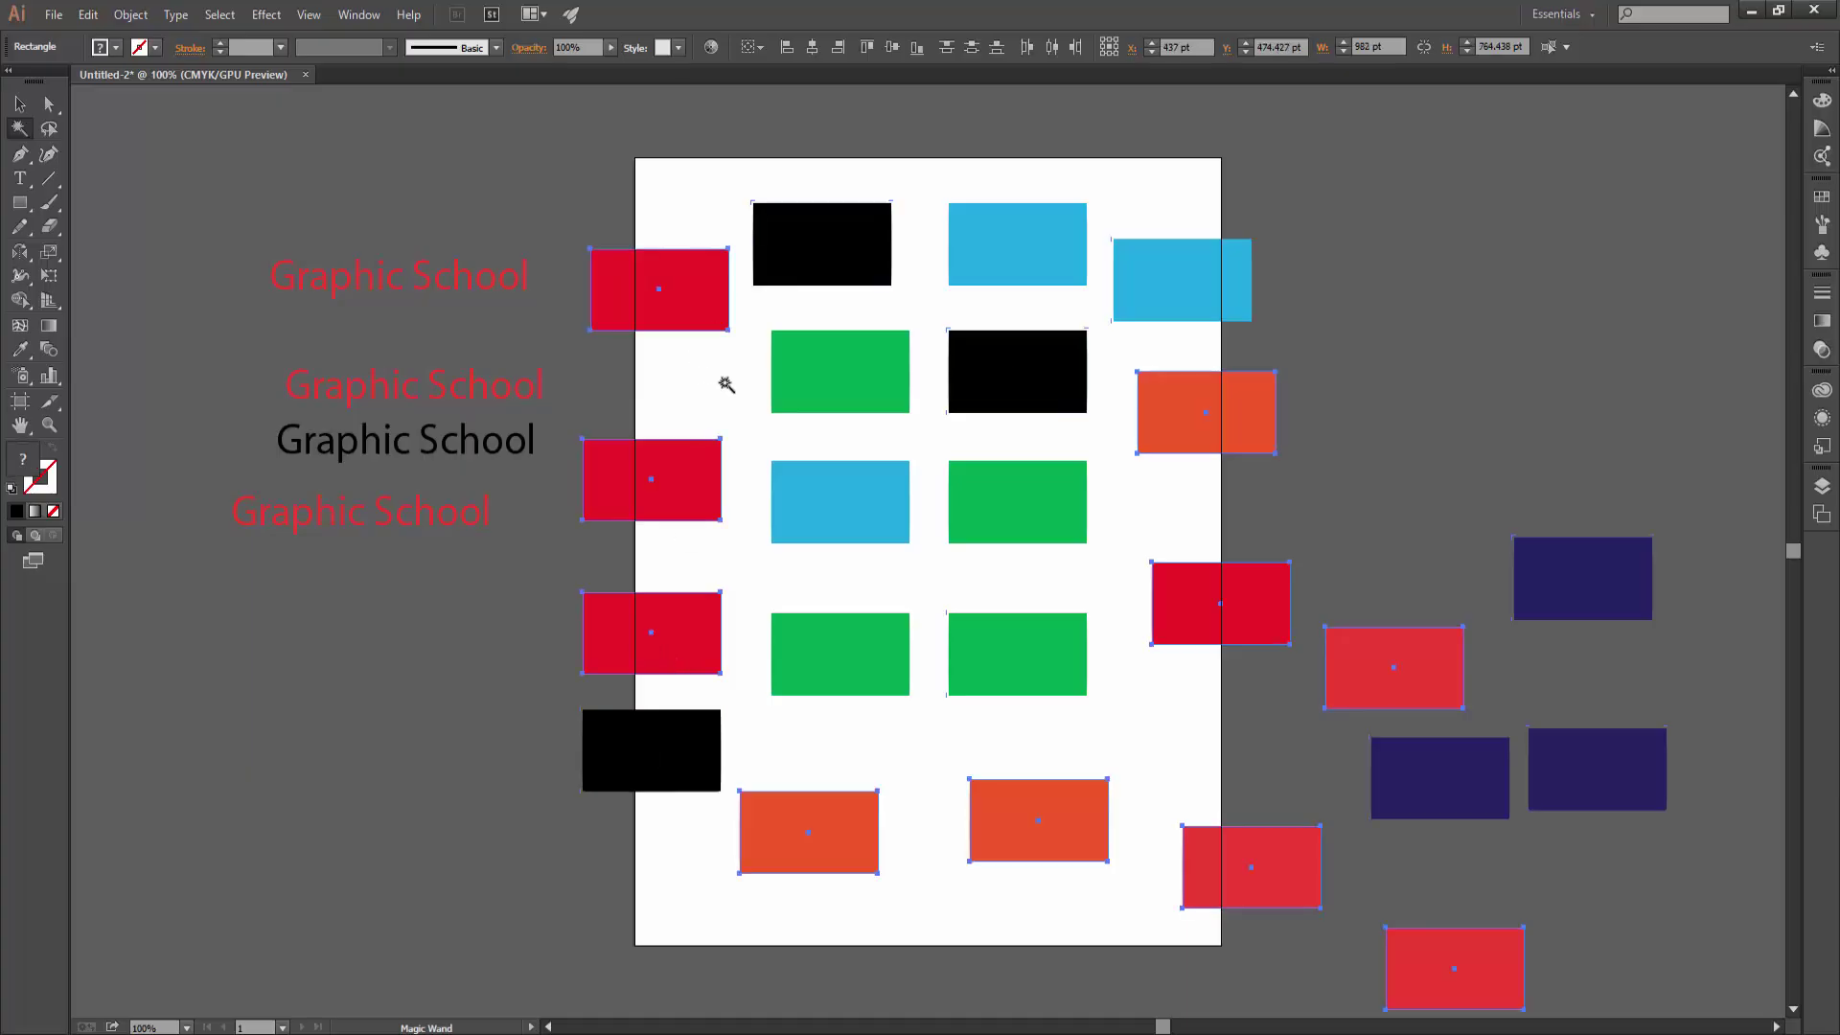
left_click(1200, 308)
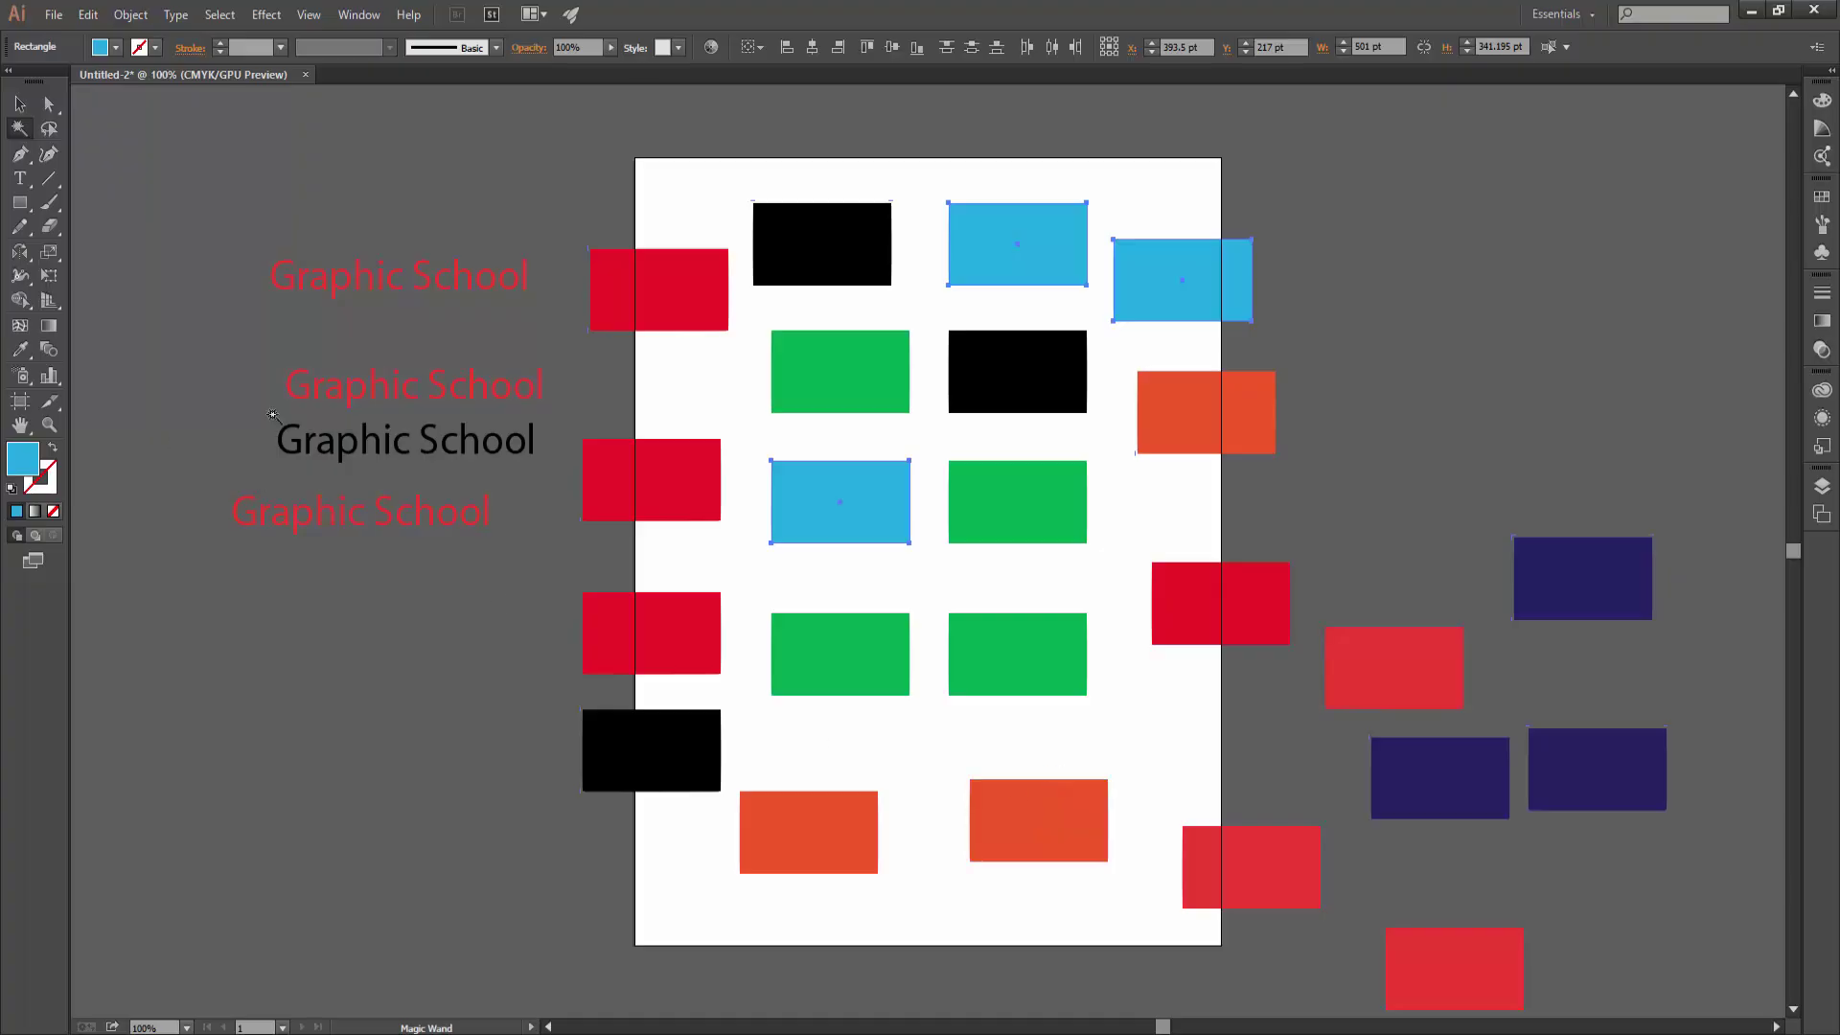
left_click(389, 281)
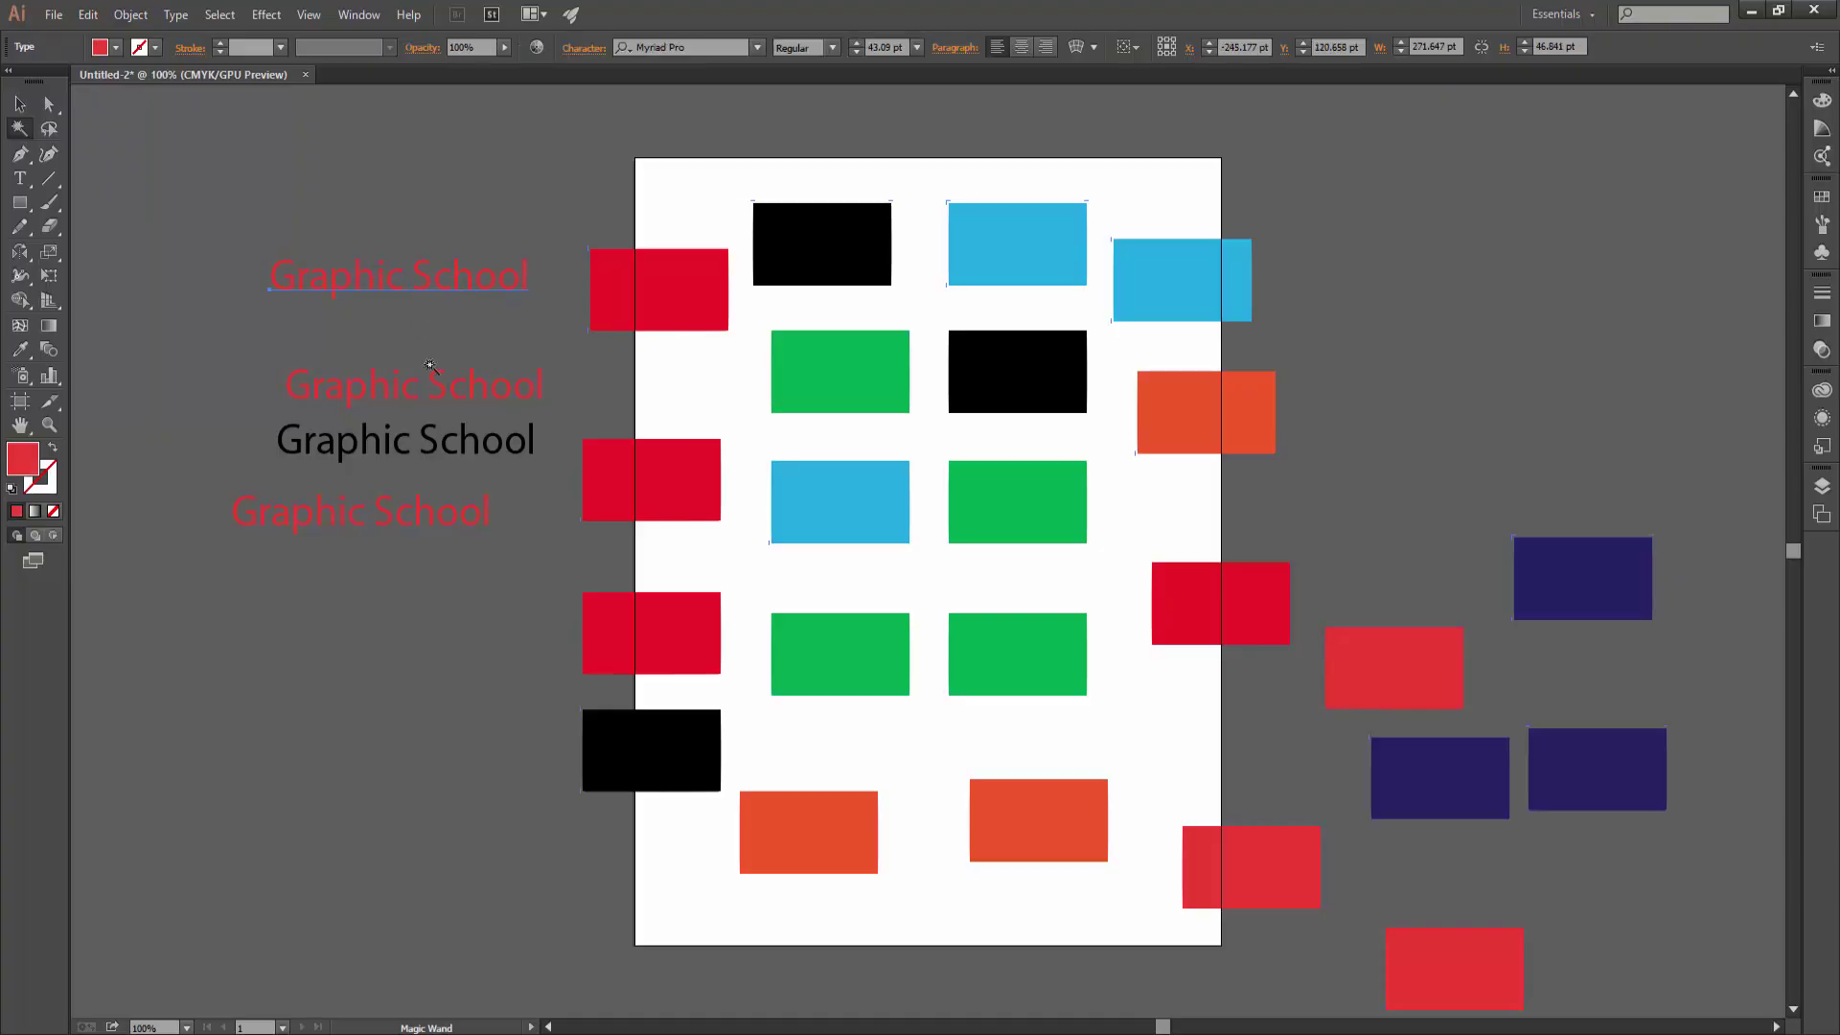
Alt-drag a copy of the black 'Graphic School' text to the top
left_click(425, 397)
left_click(414, 385)
key("v")
left_click(428, 434)
left_click_drag(428, 434, 422, 191)
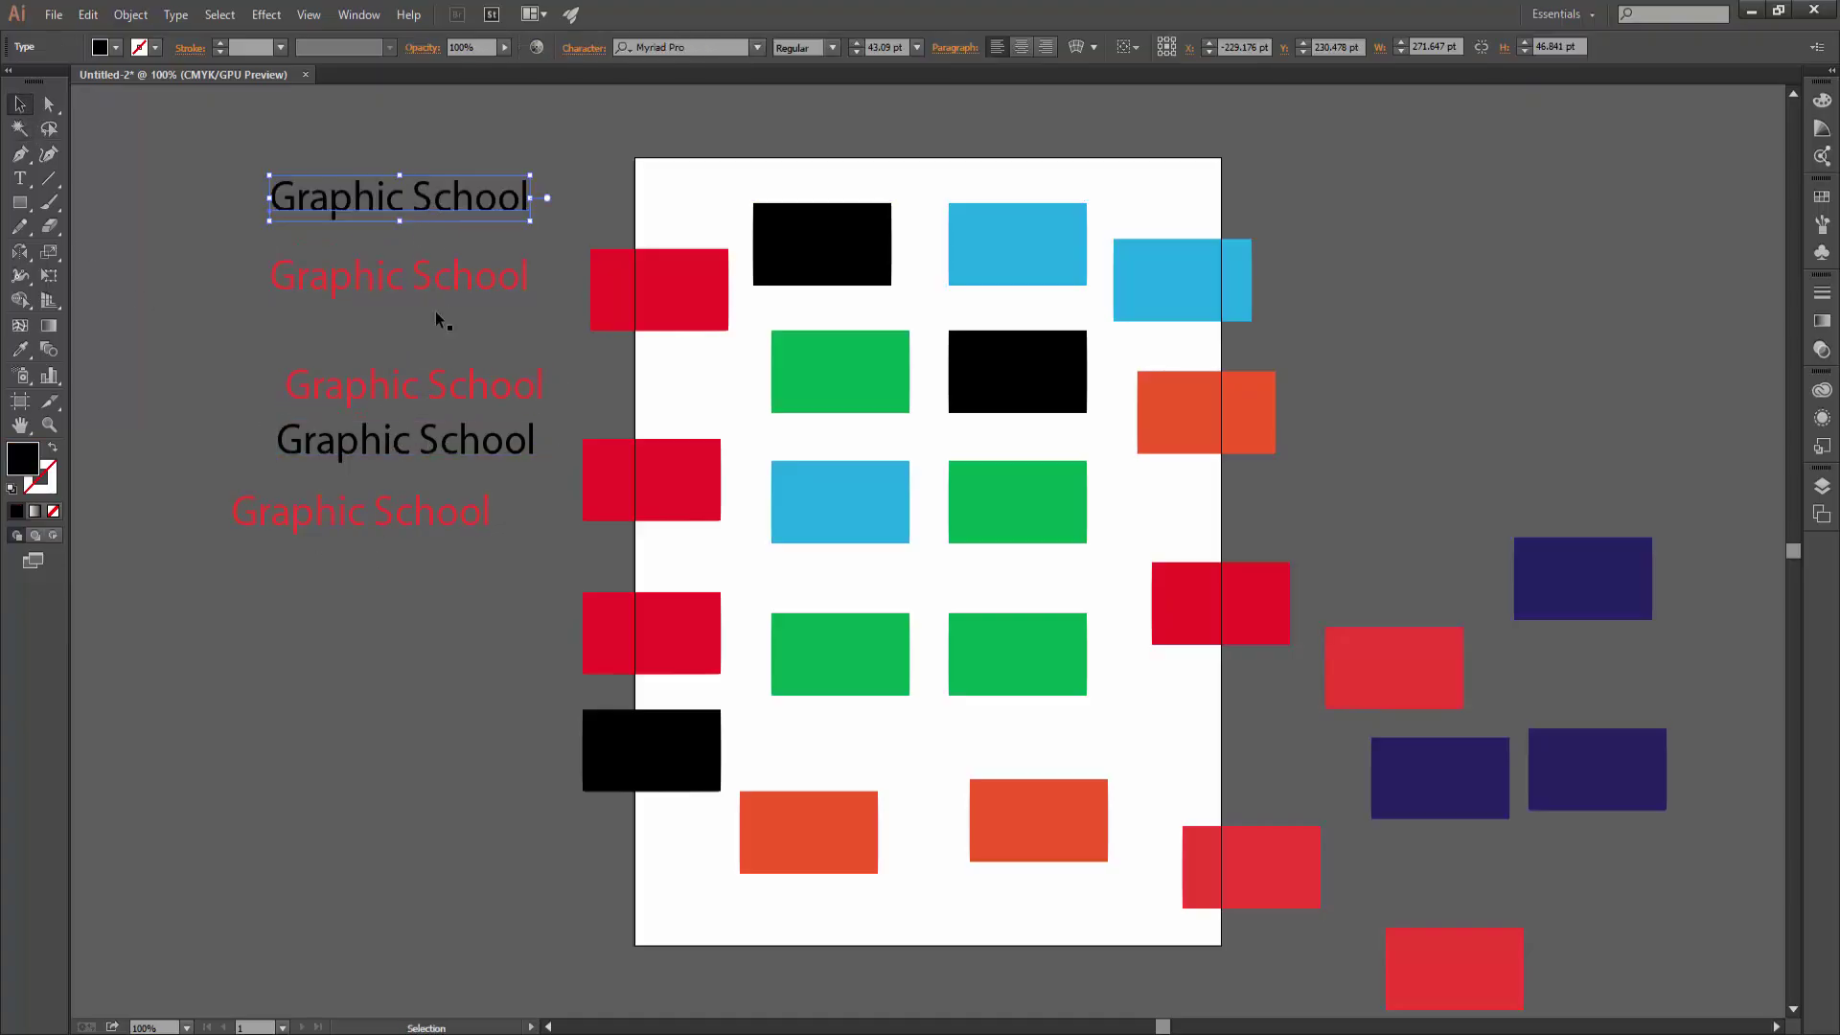
left_click(442, 287)
left_click(427, 405)
key("y")
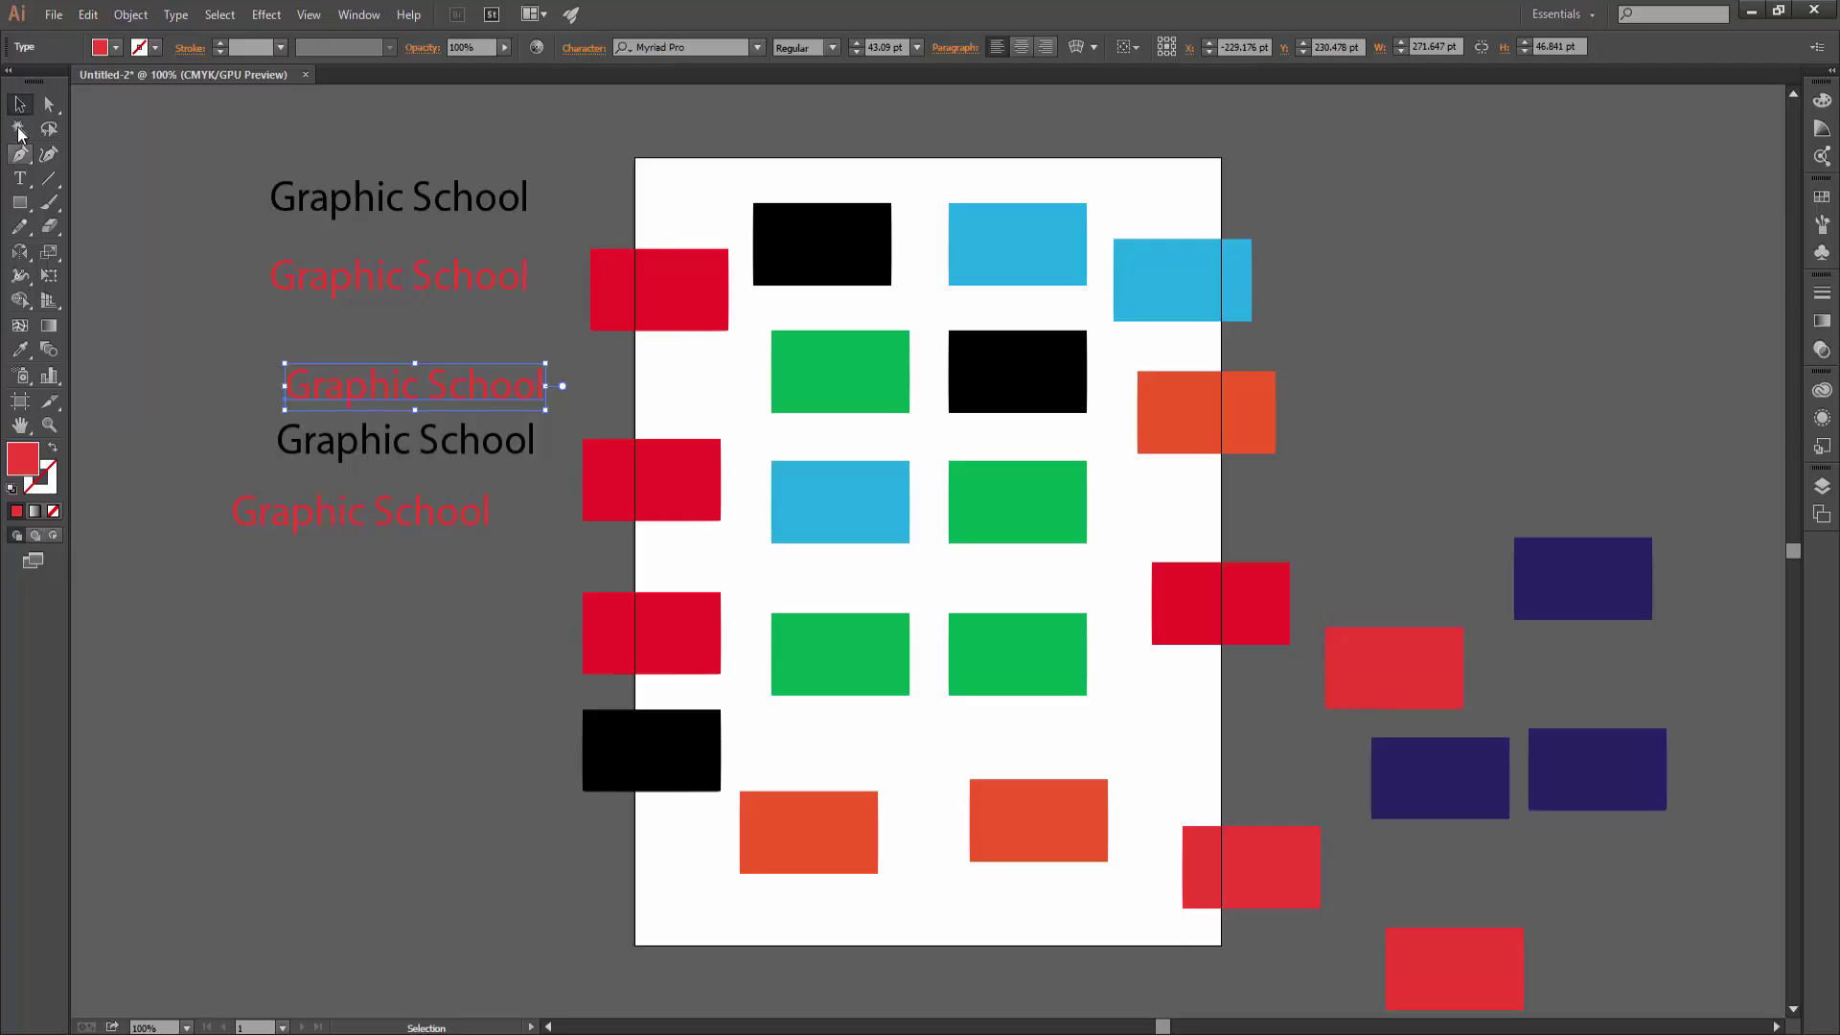
key("v")
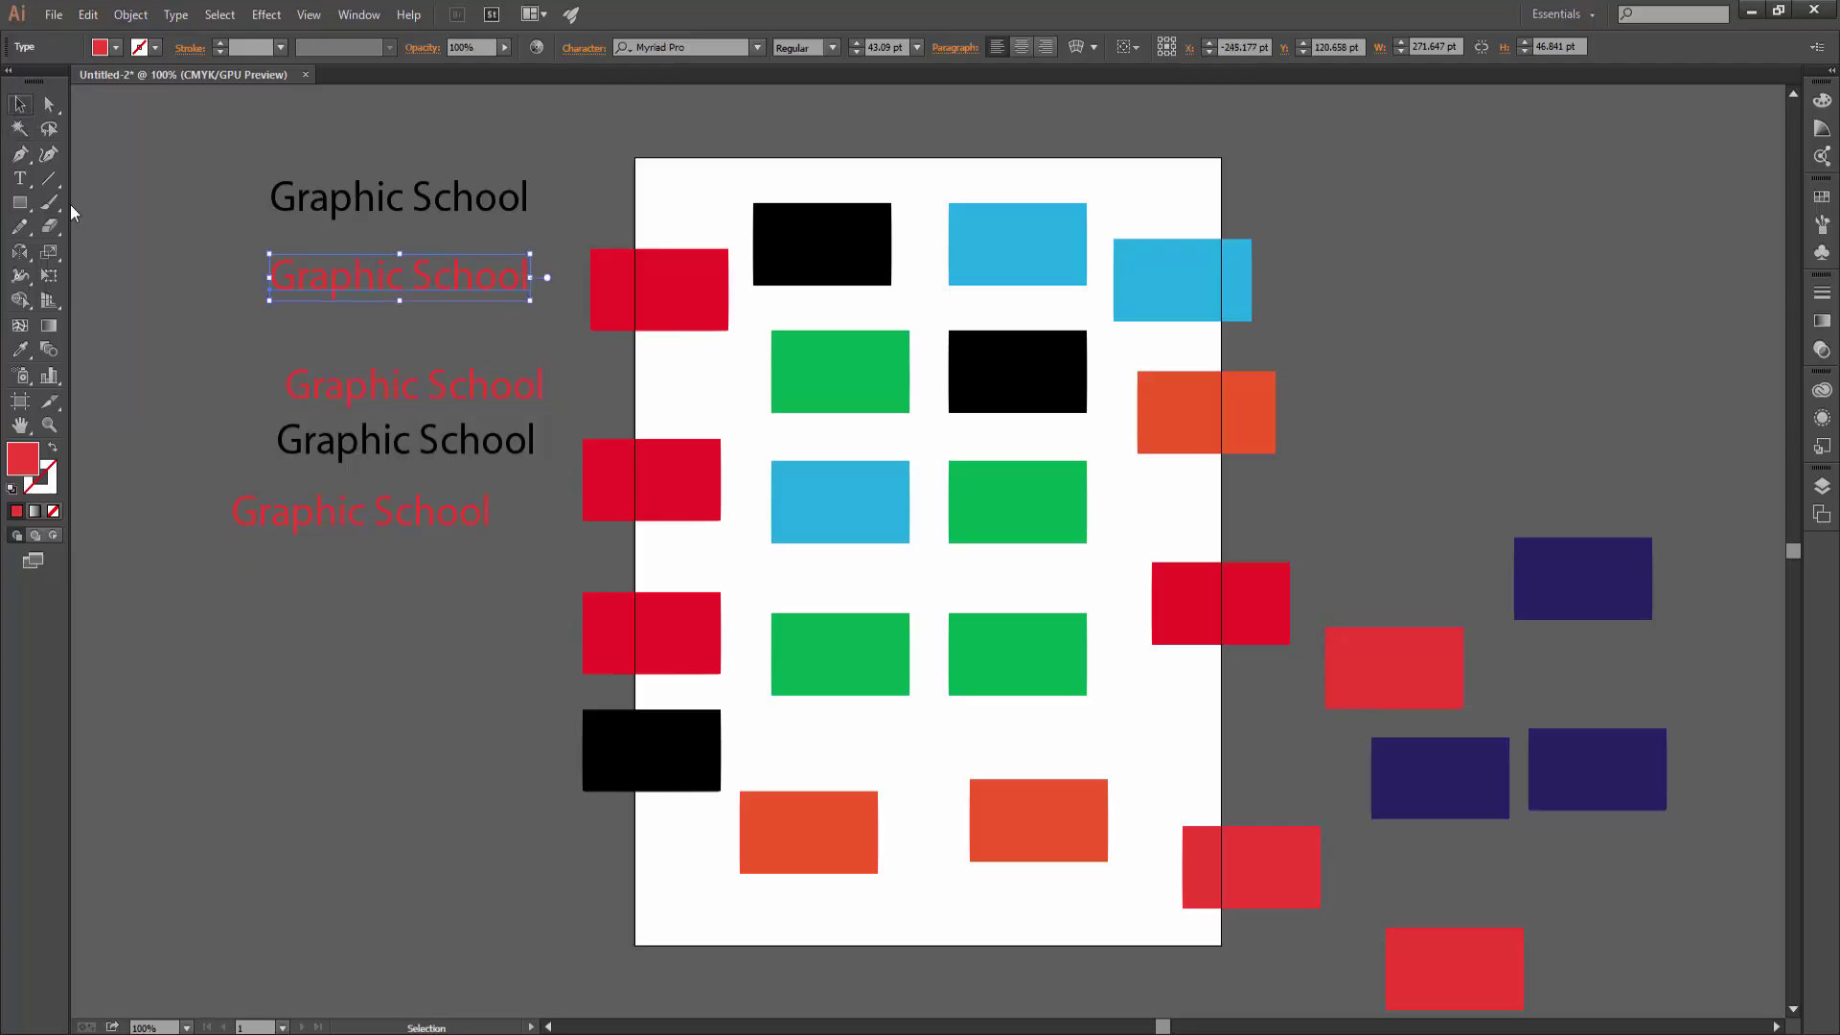
left_click(546, 698)
Create Outlines from all 'Graphic School' texts, then Magic Wand-select the red lettering
left_click_drag(376, 217, 383, 204)
right_click(384, 204)
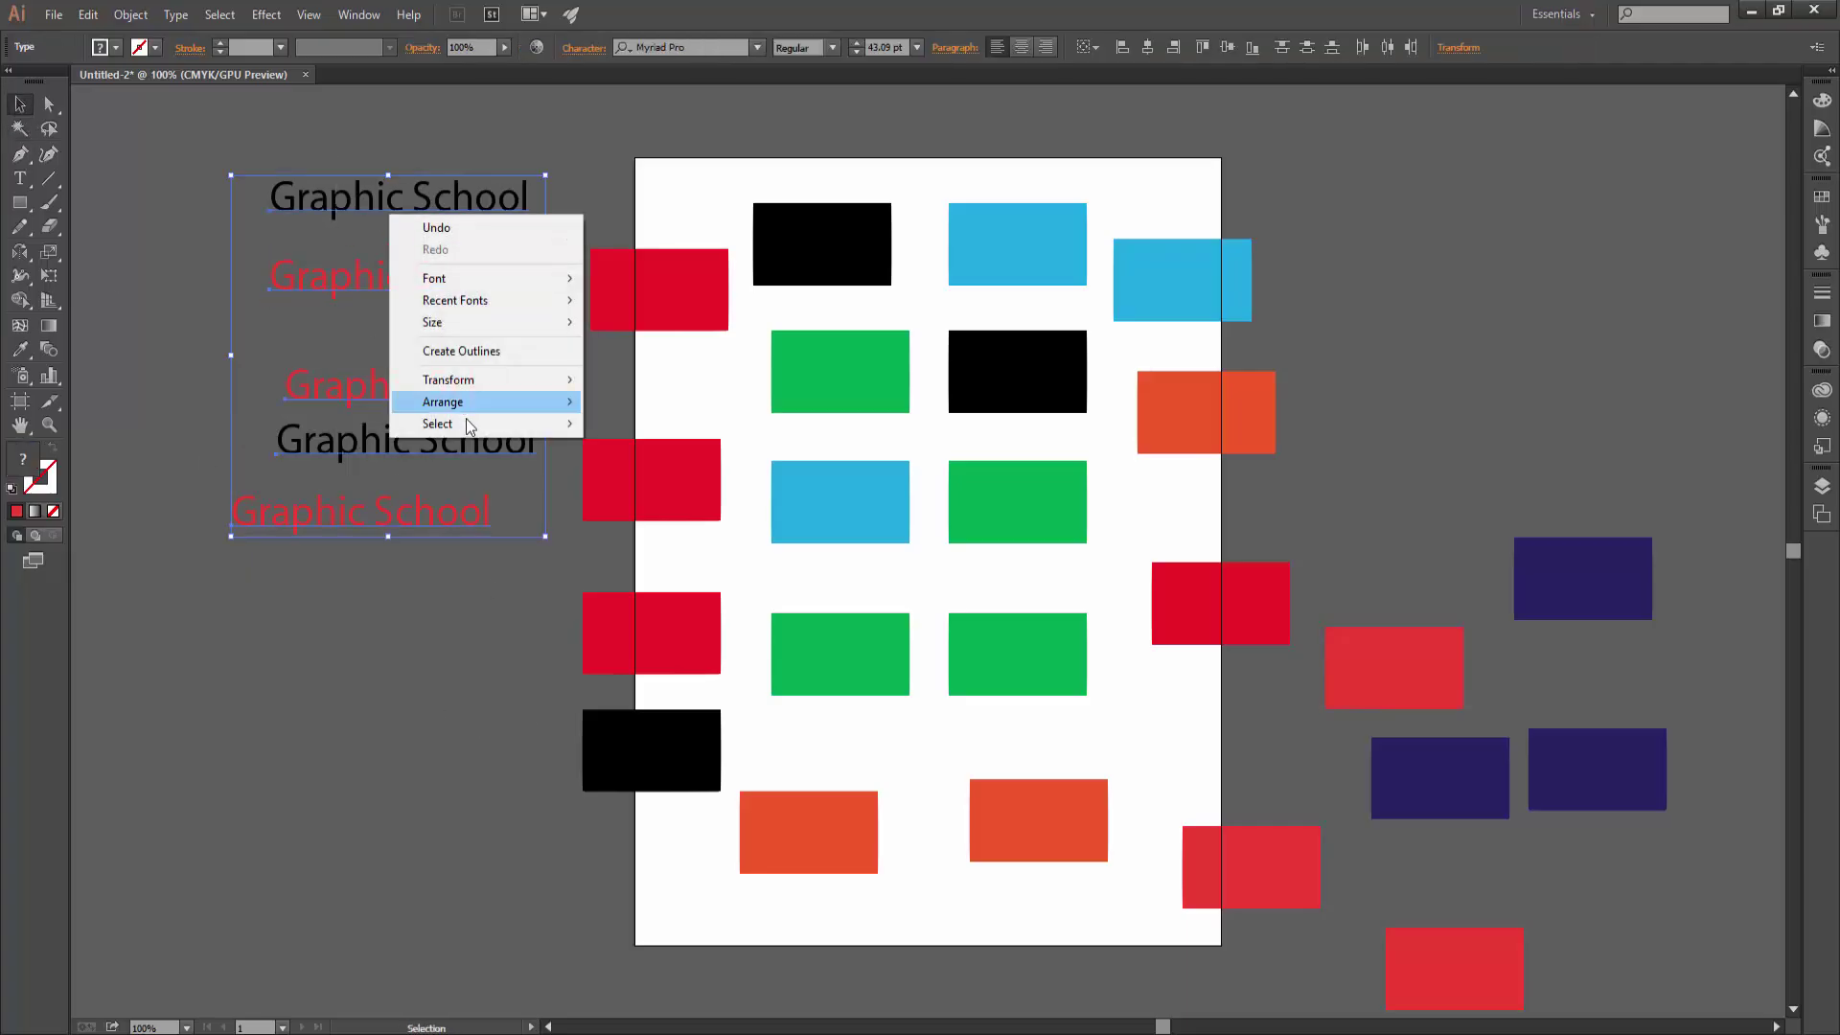
left_click(462, 351)
left_click(419, 658)
key("y")
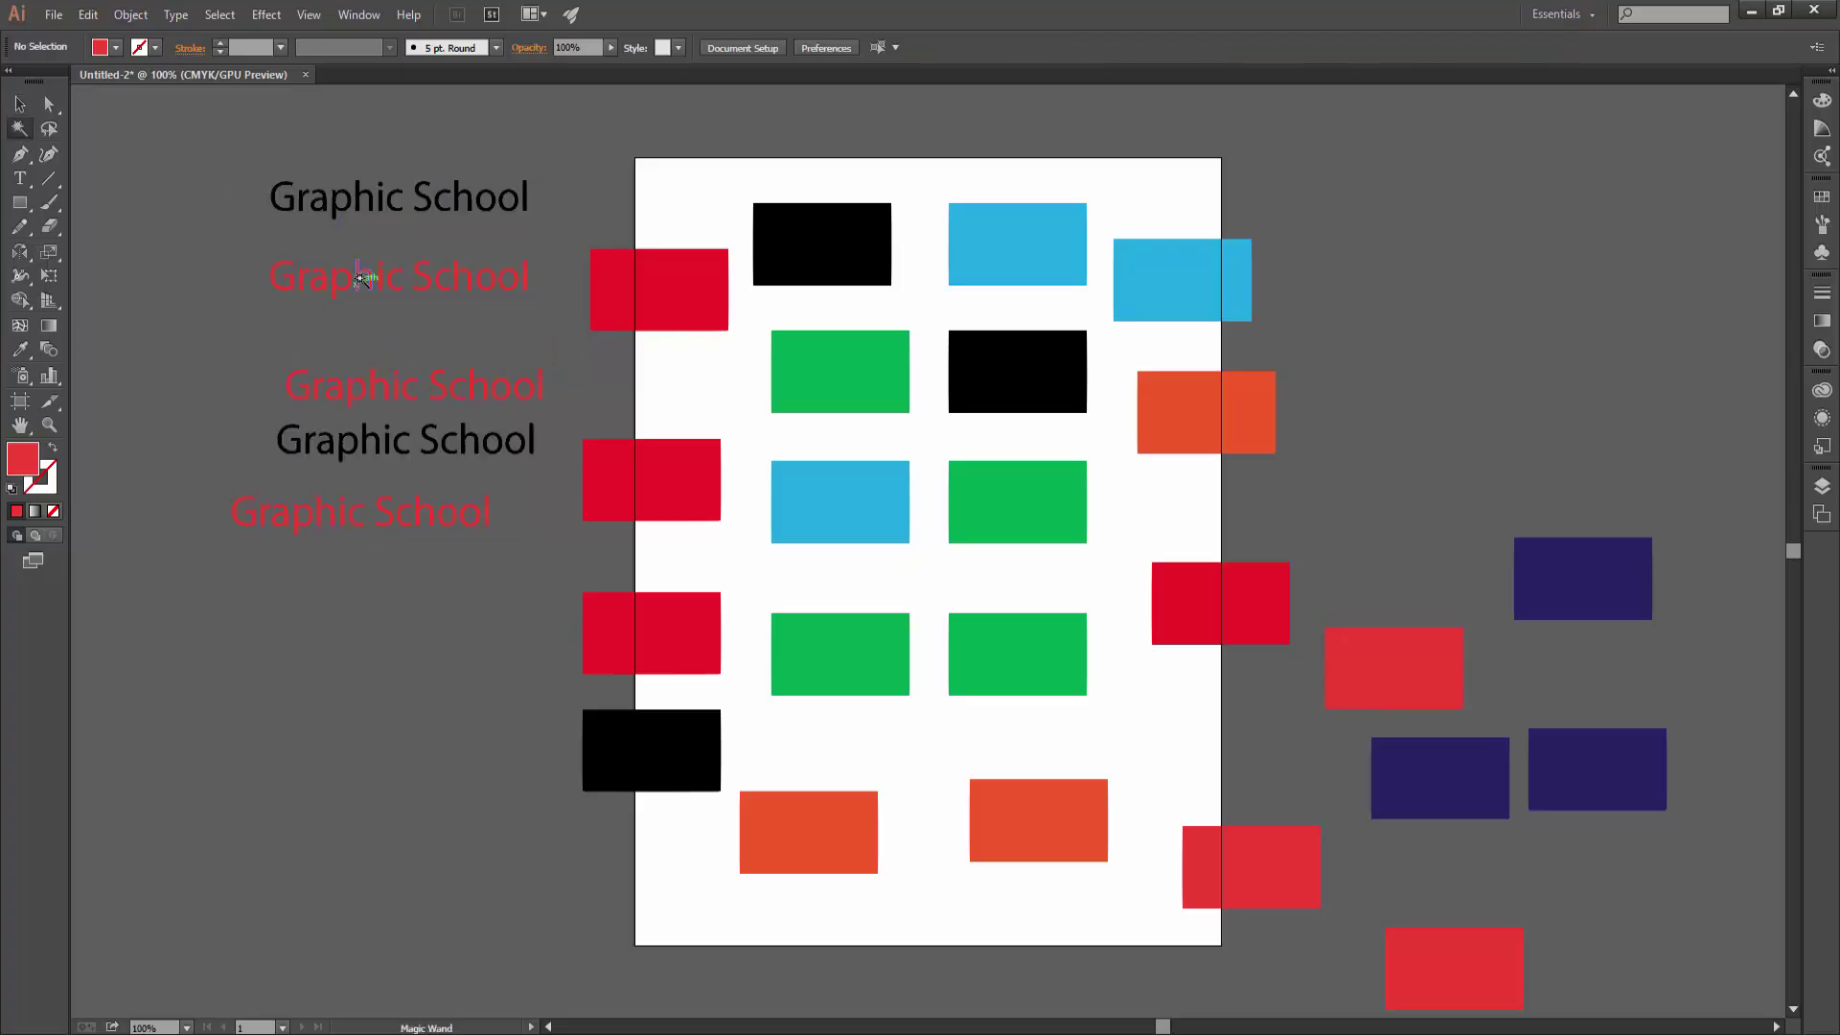
left_click(367, 275)
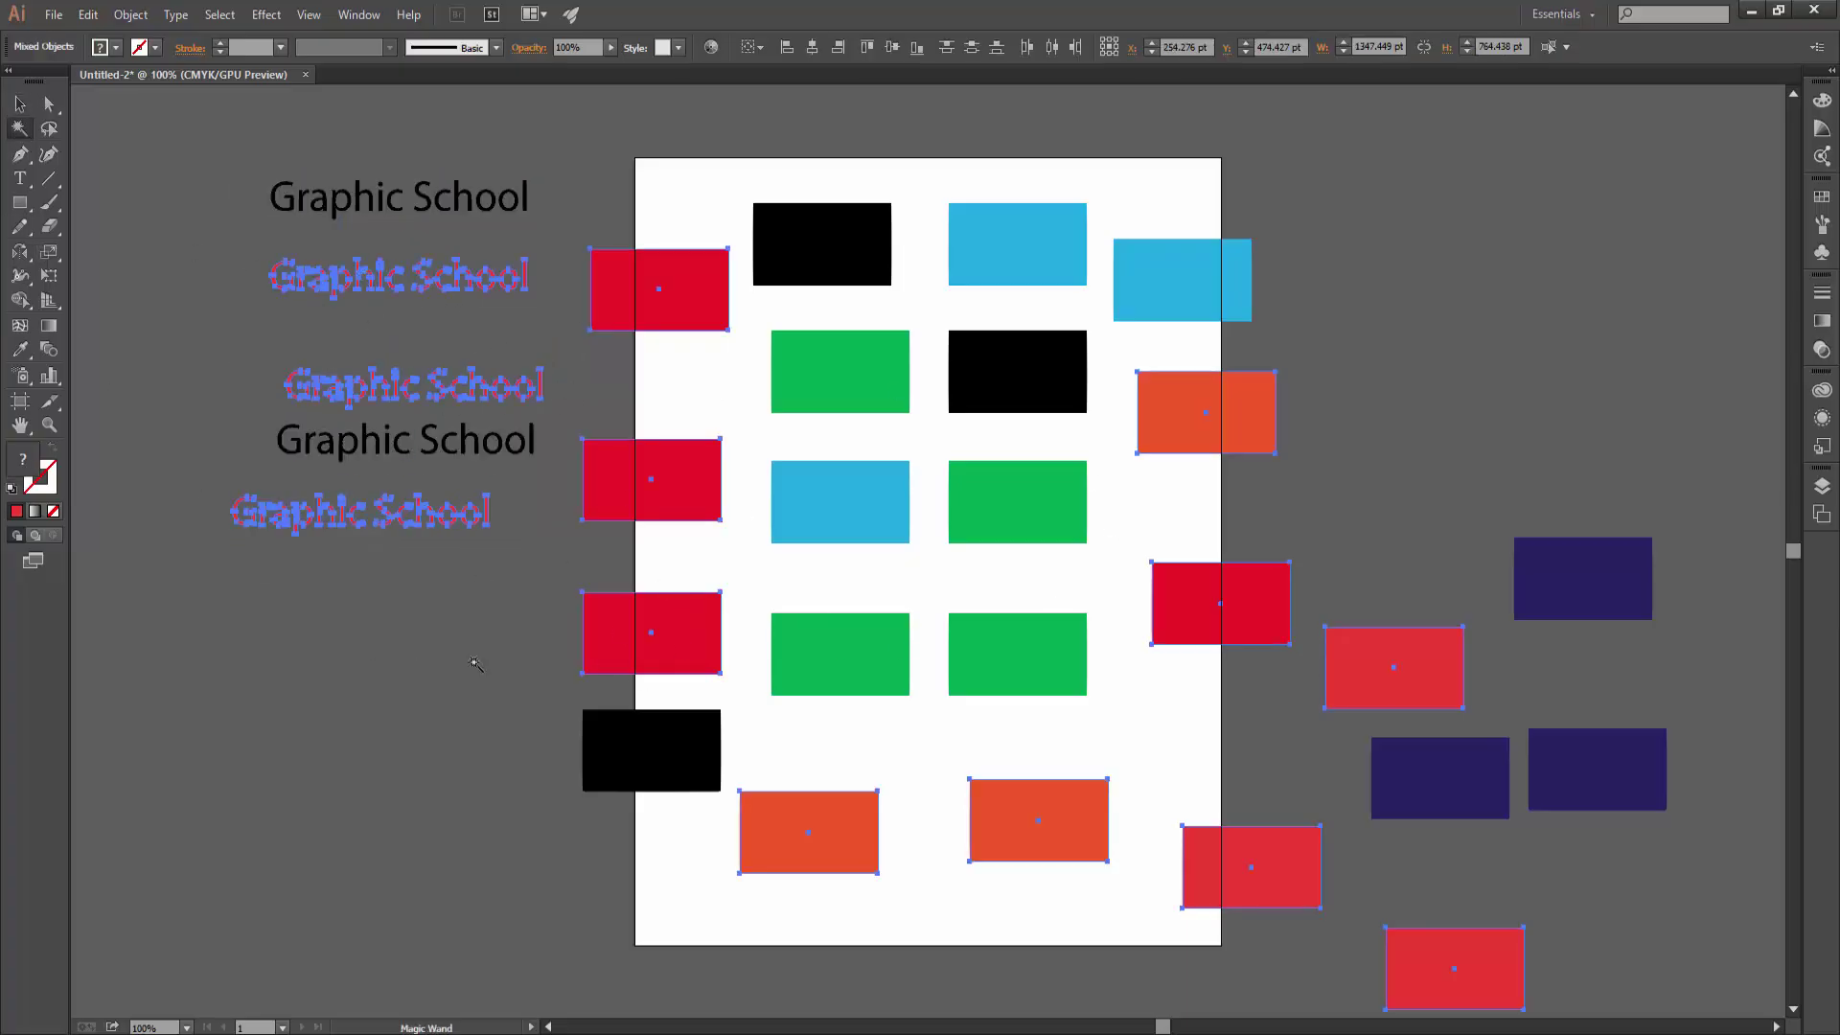
left_click(476, 663)
left_click(20, 103)
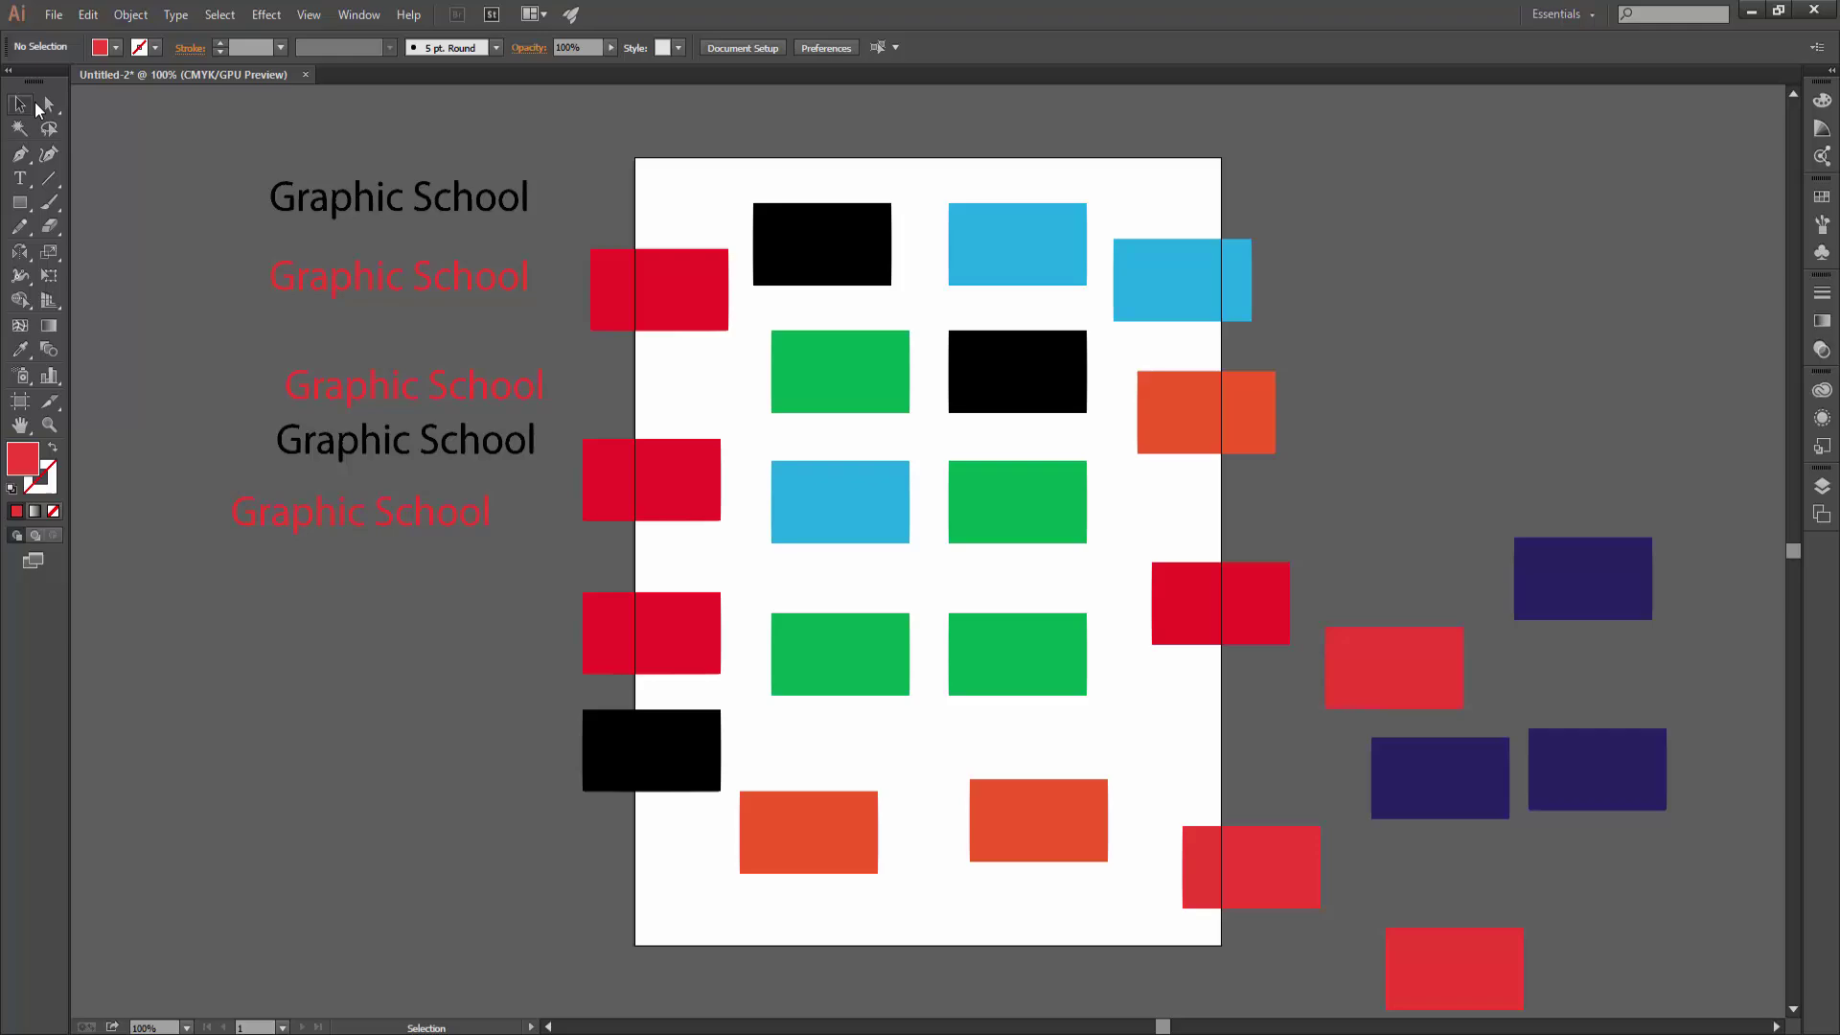
left_click(330, 283)
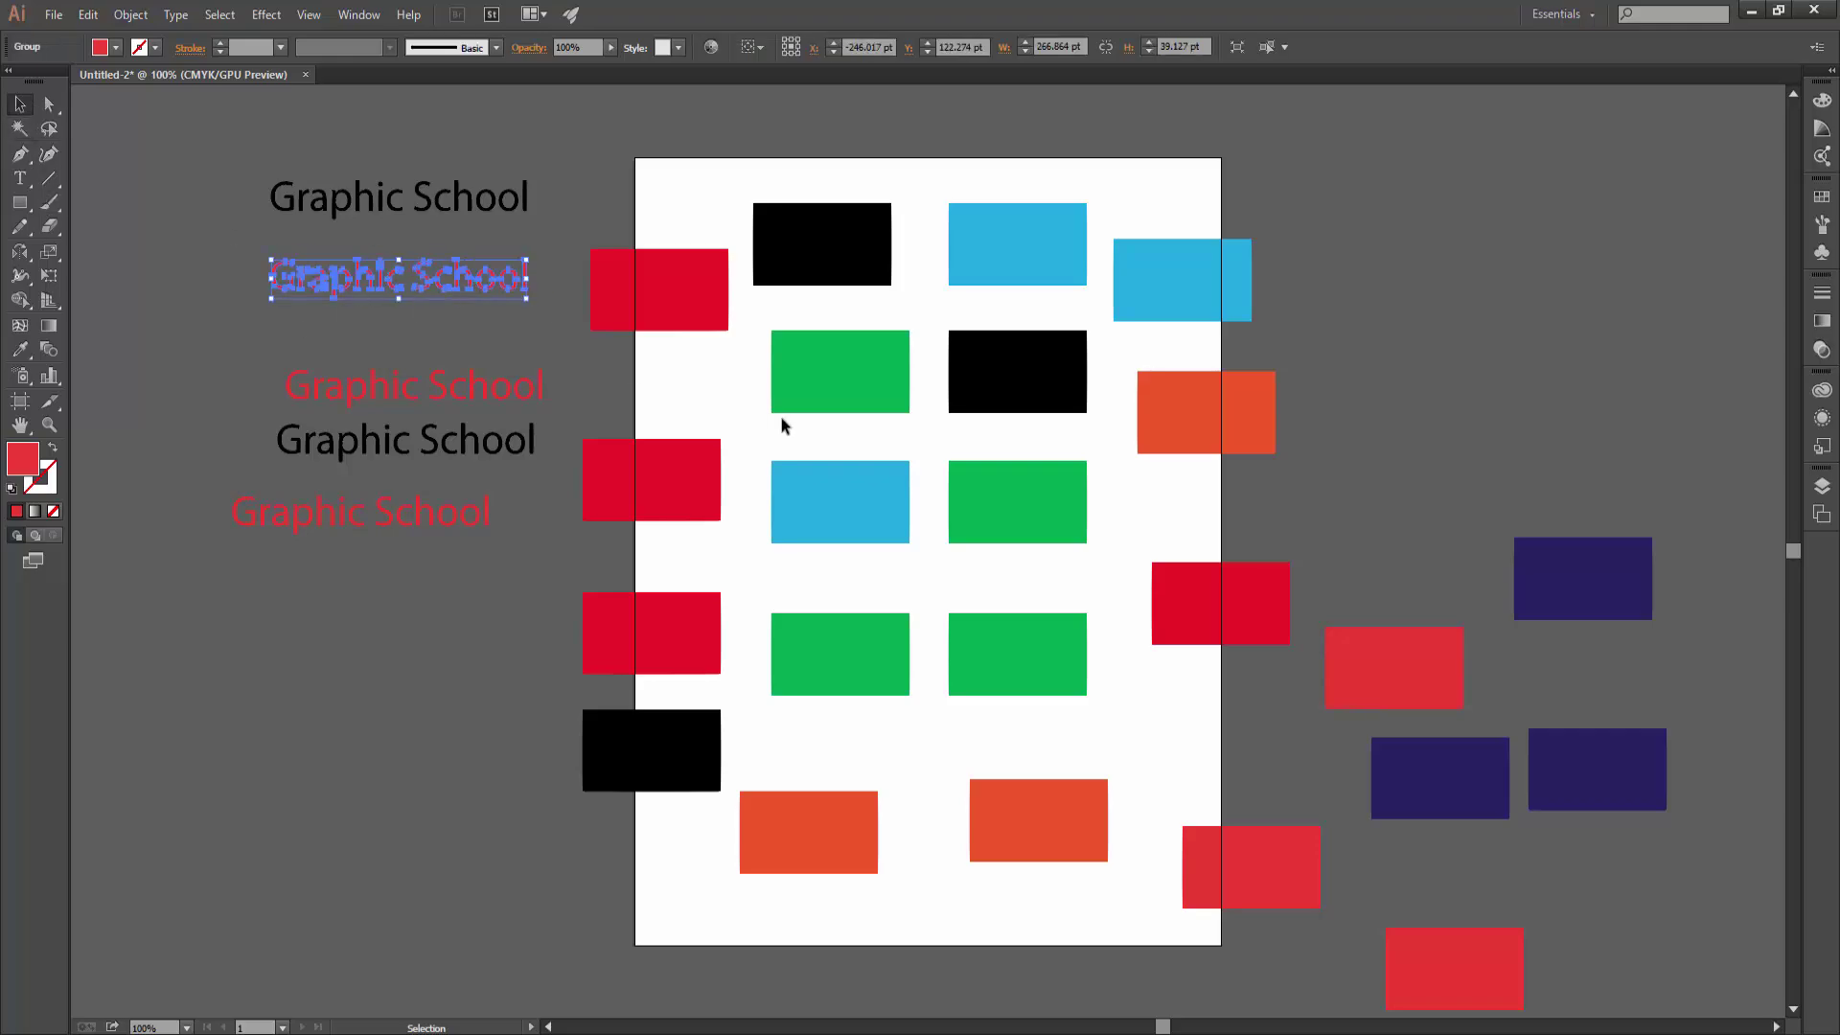
left_click(20, 130)
left_click(613, 307)
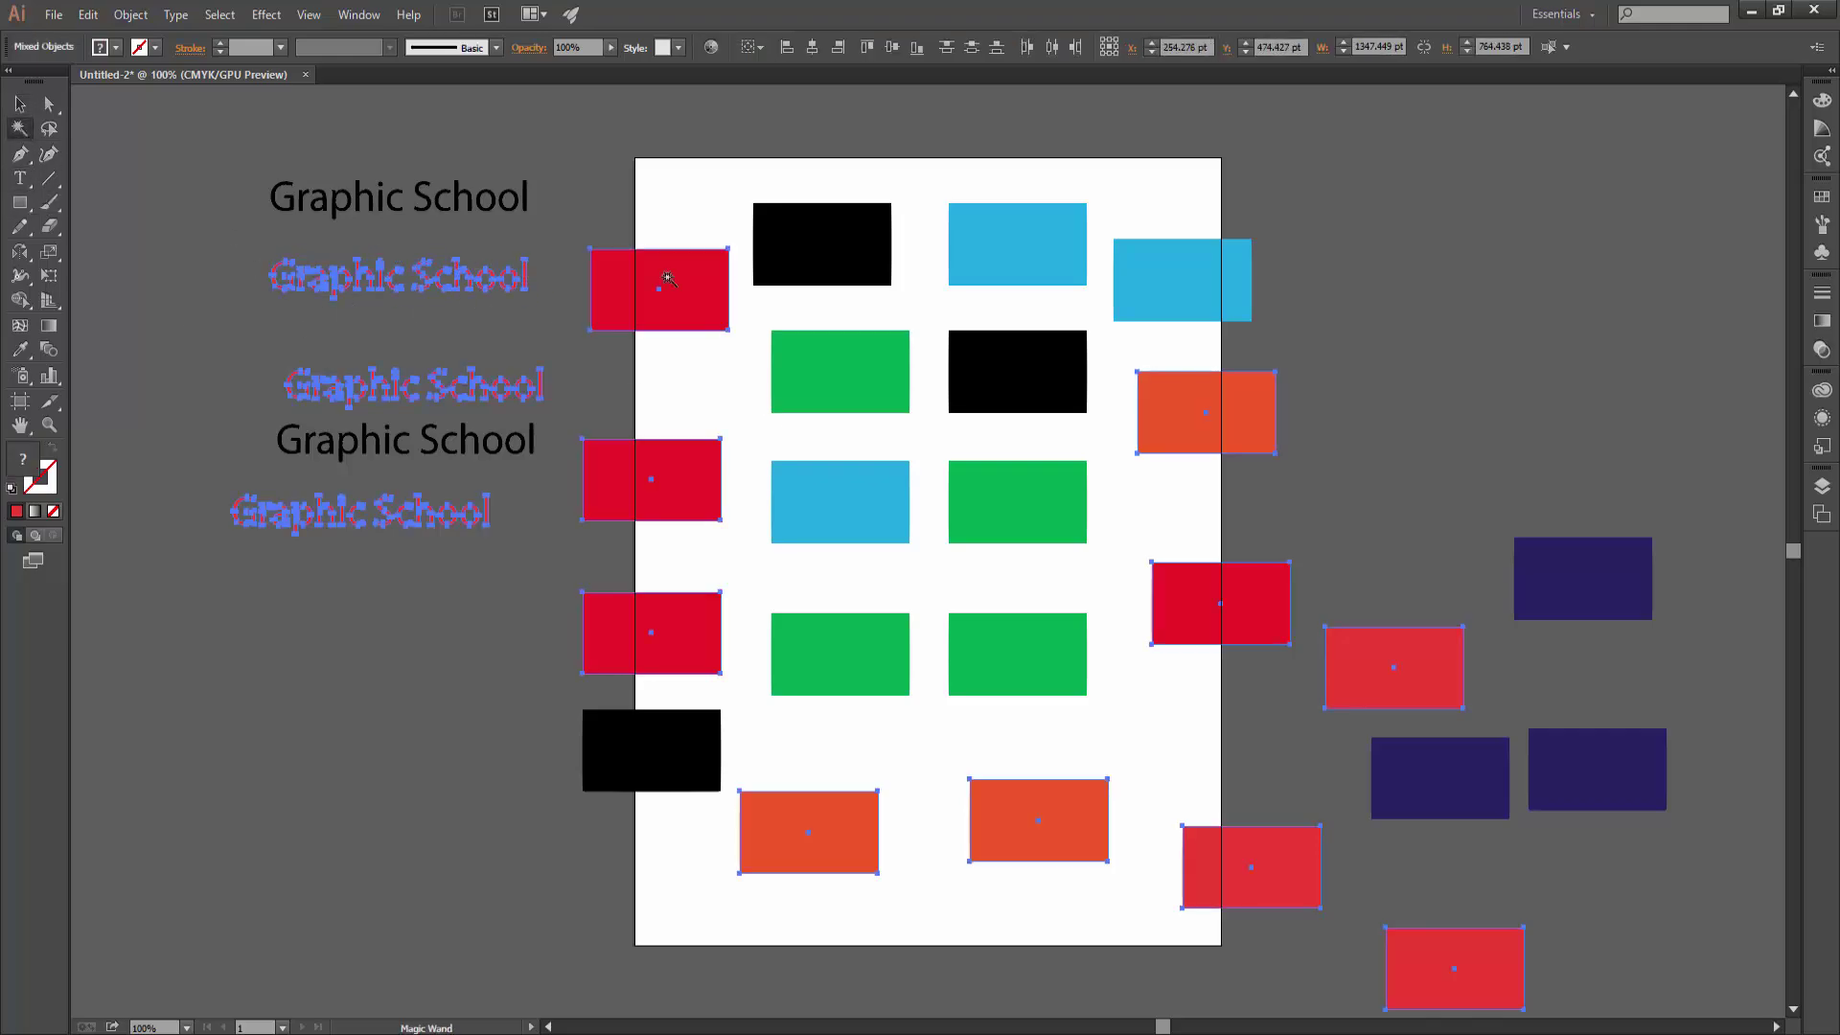
left_click(505, 613)
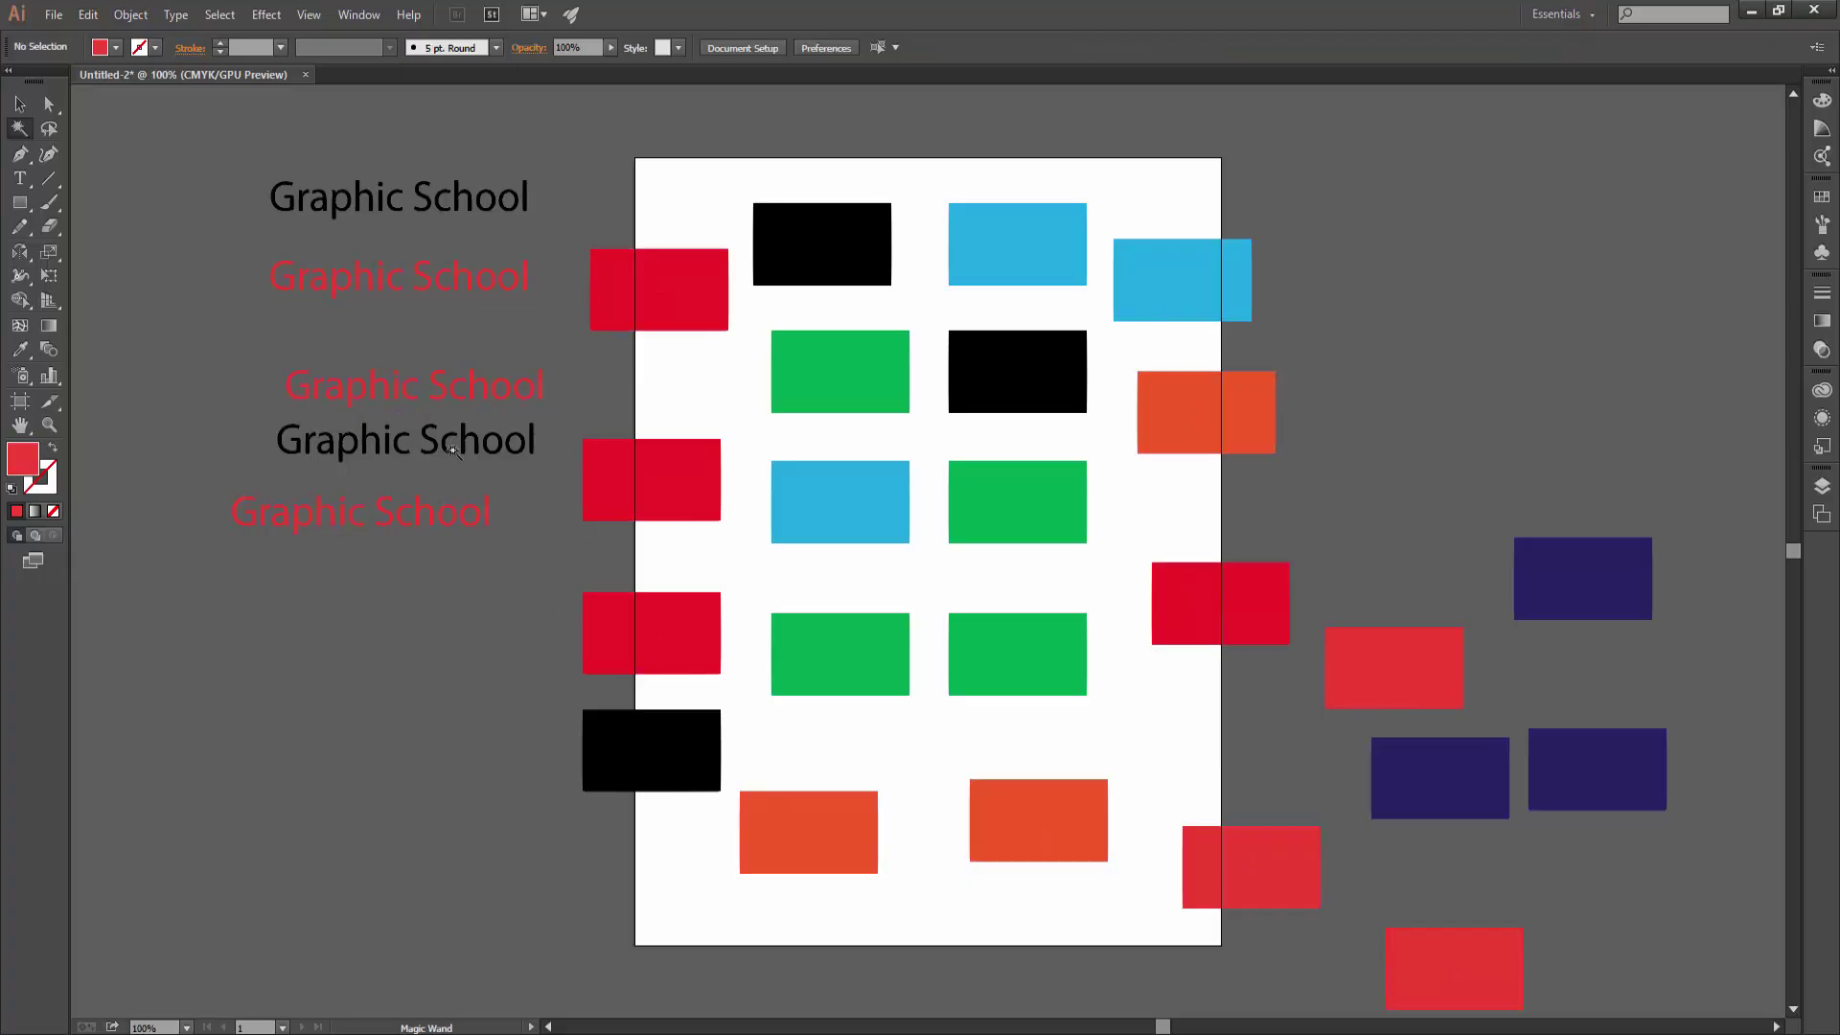
left_click(479, 447)
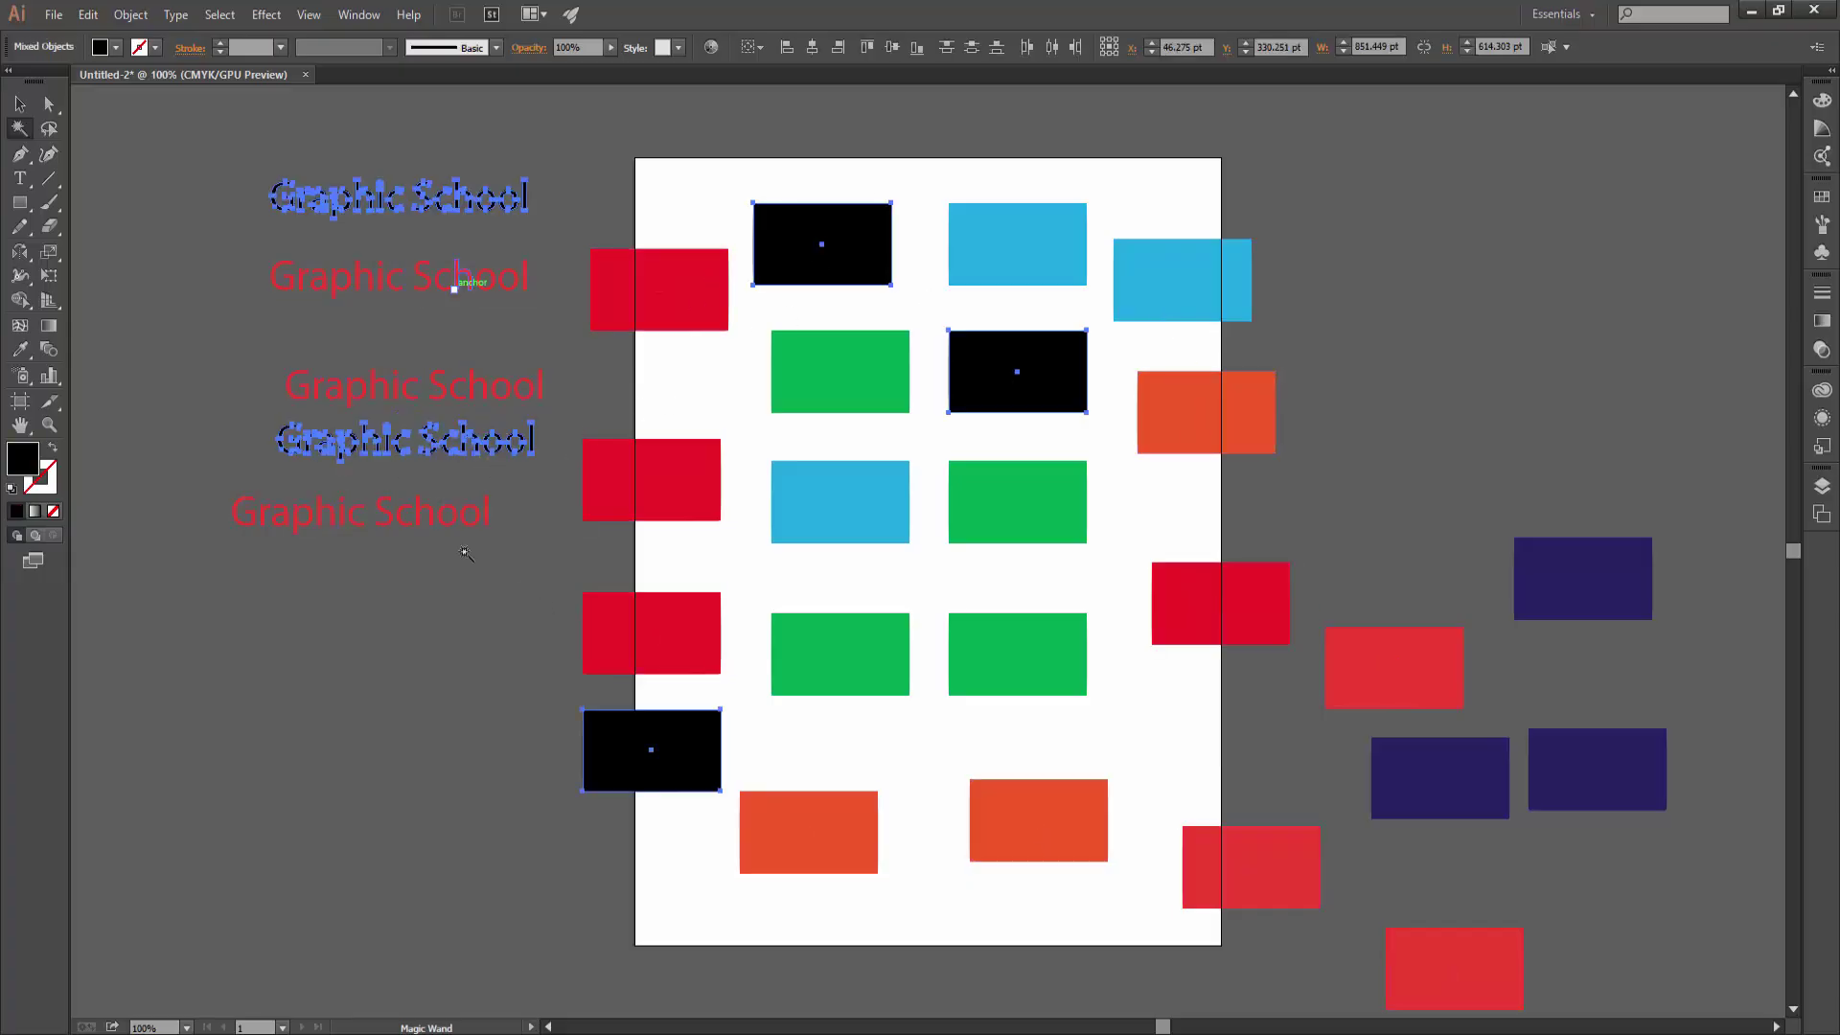
key("v")
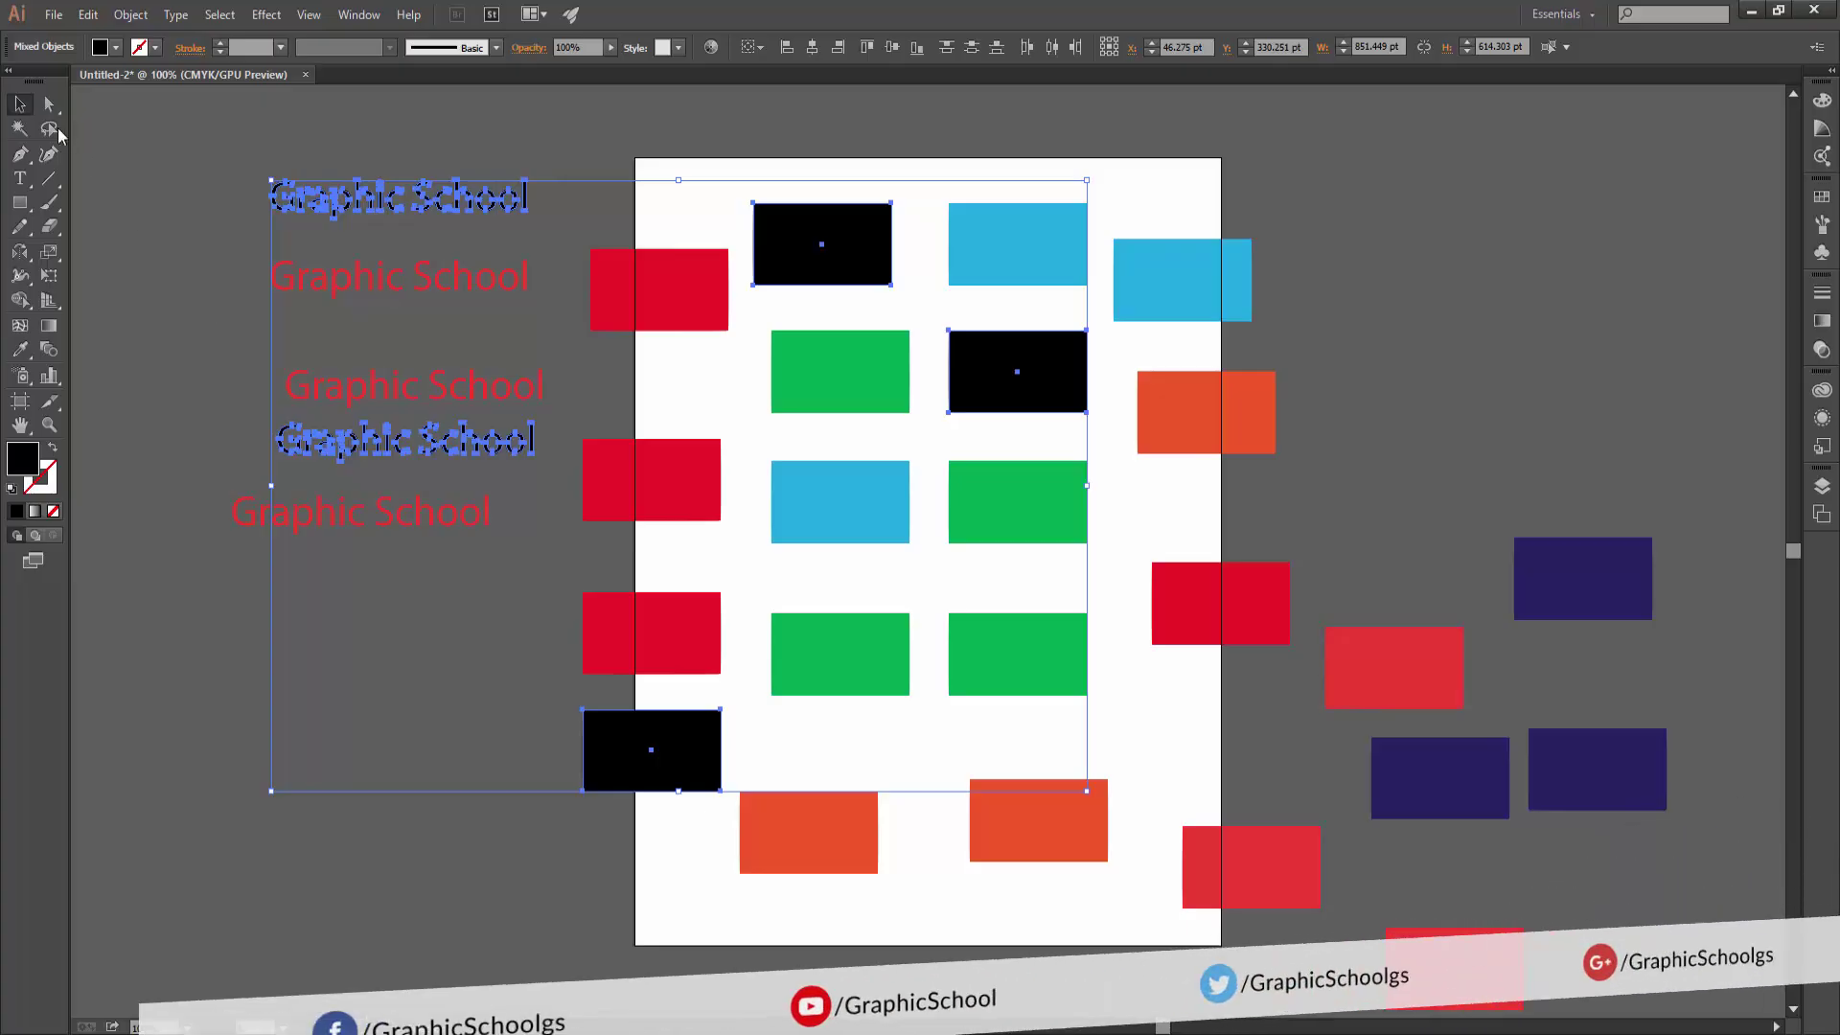
left_click(158, 141)
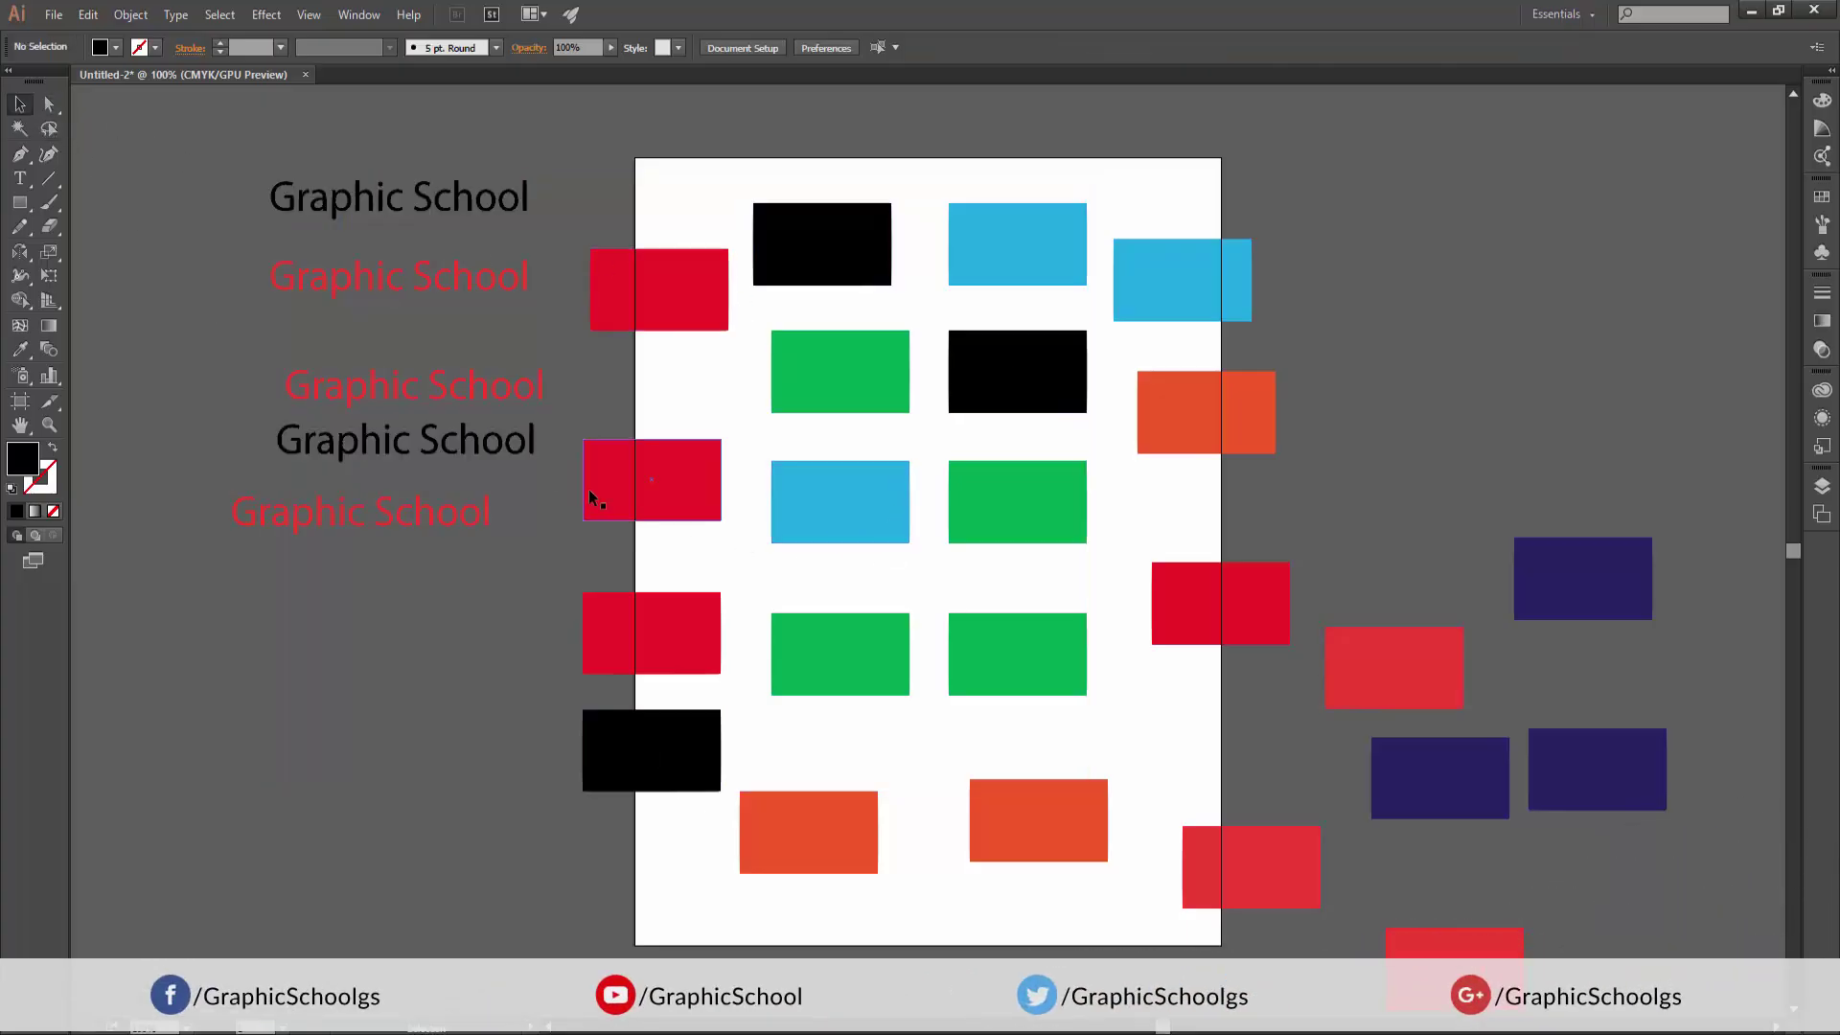
left_click(19, 127)
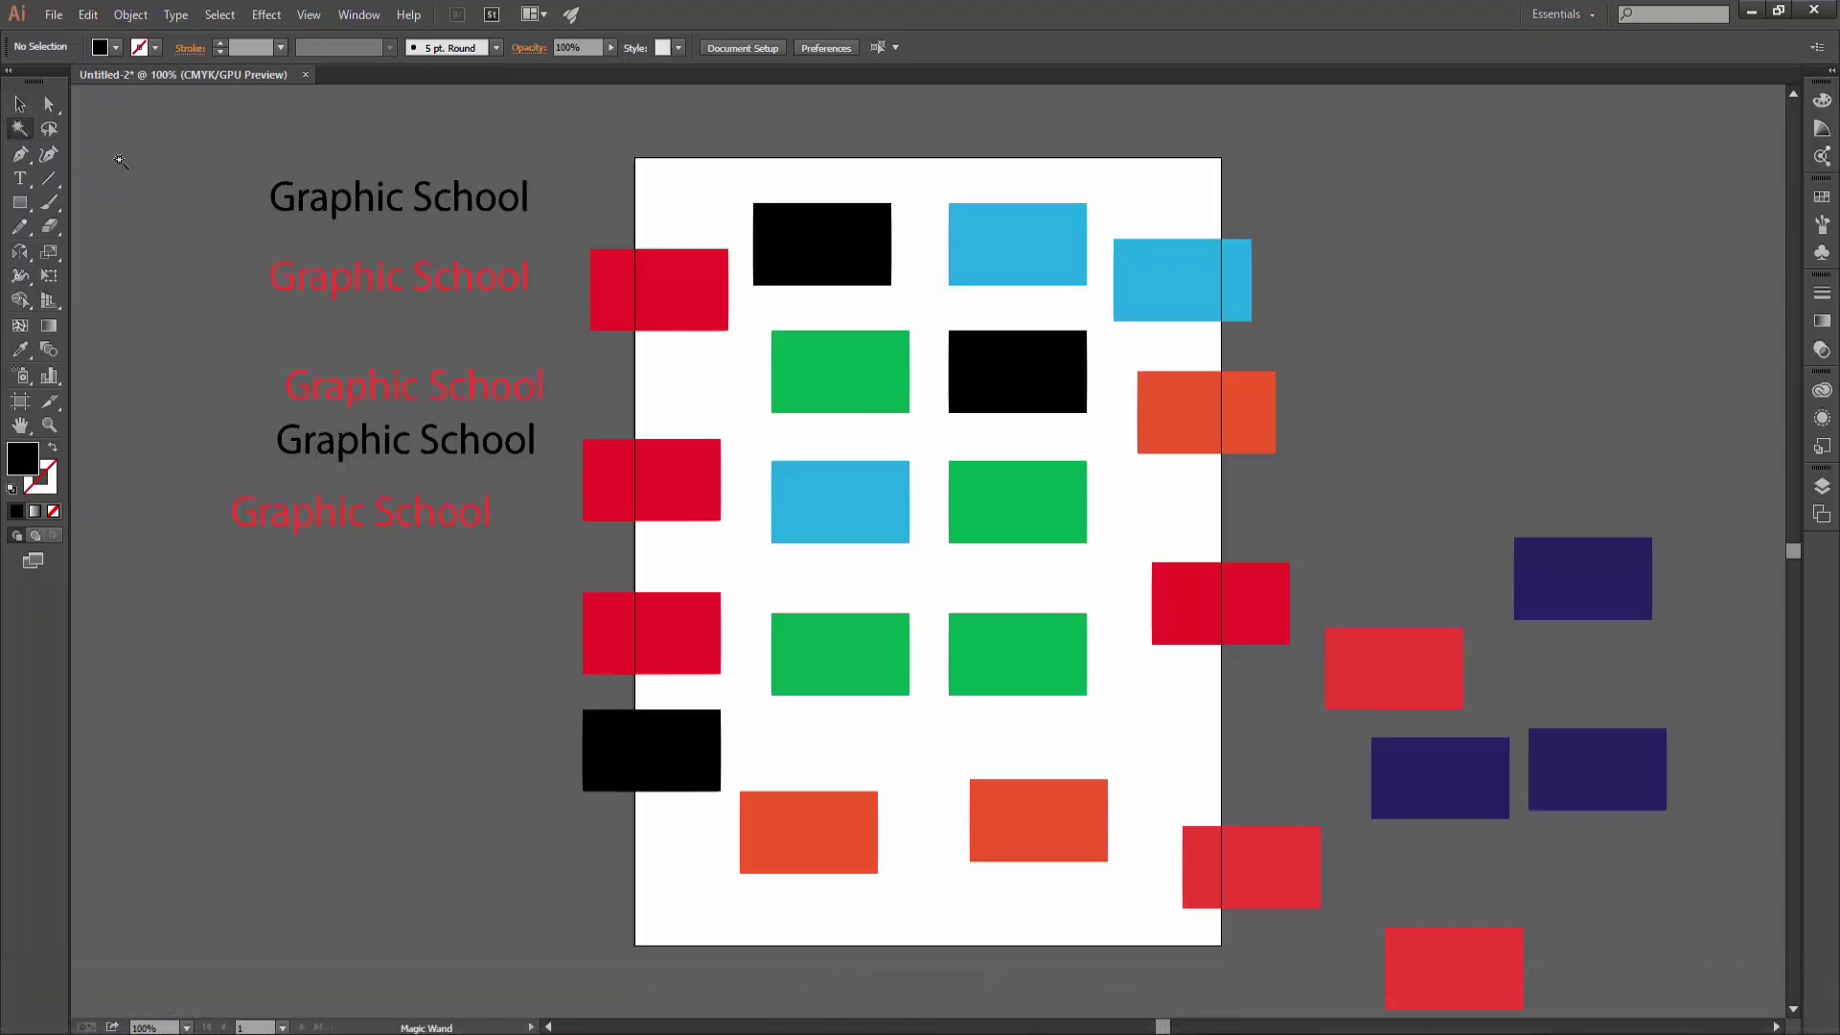
left_click(22, 106)
left_click(48, 129)
left_click(19, 103)
left_click_drag(1567, 282, 1072, 618)
left_click_drag(1595, 180, 485, 549)
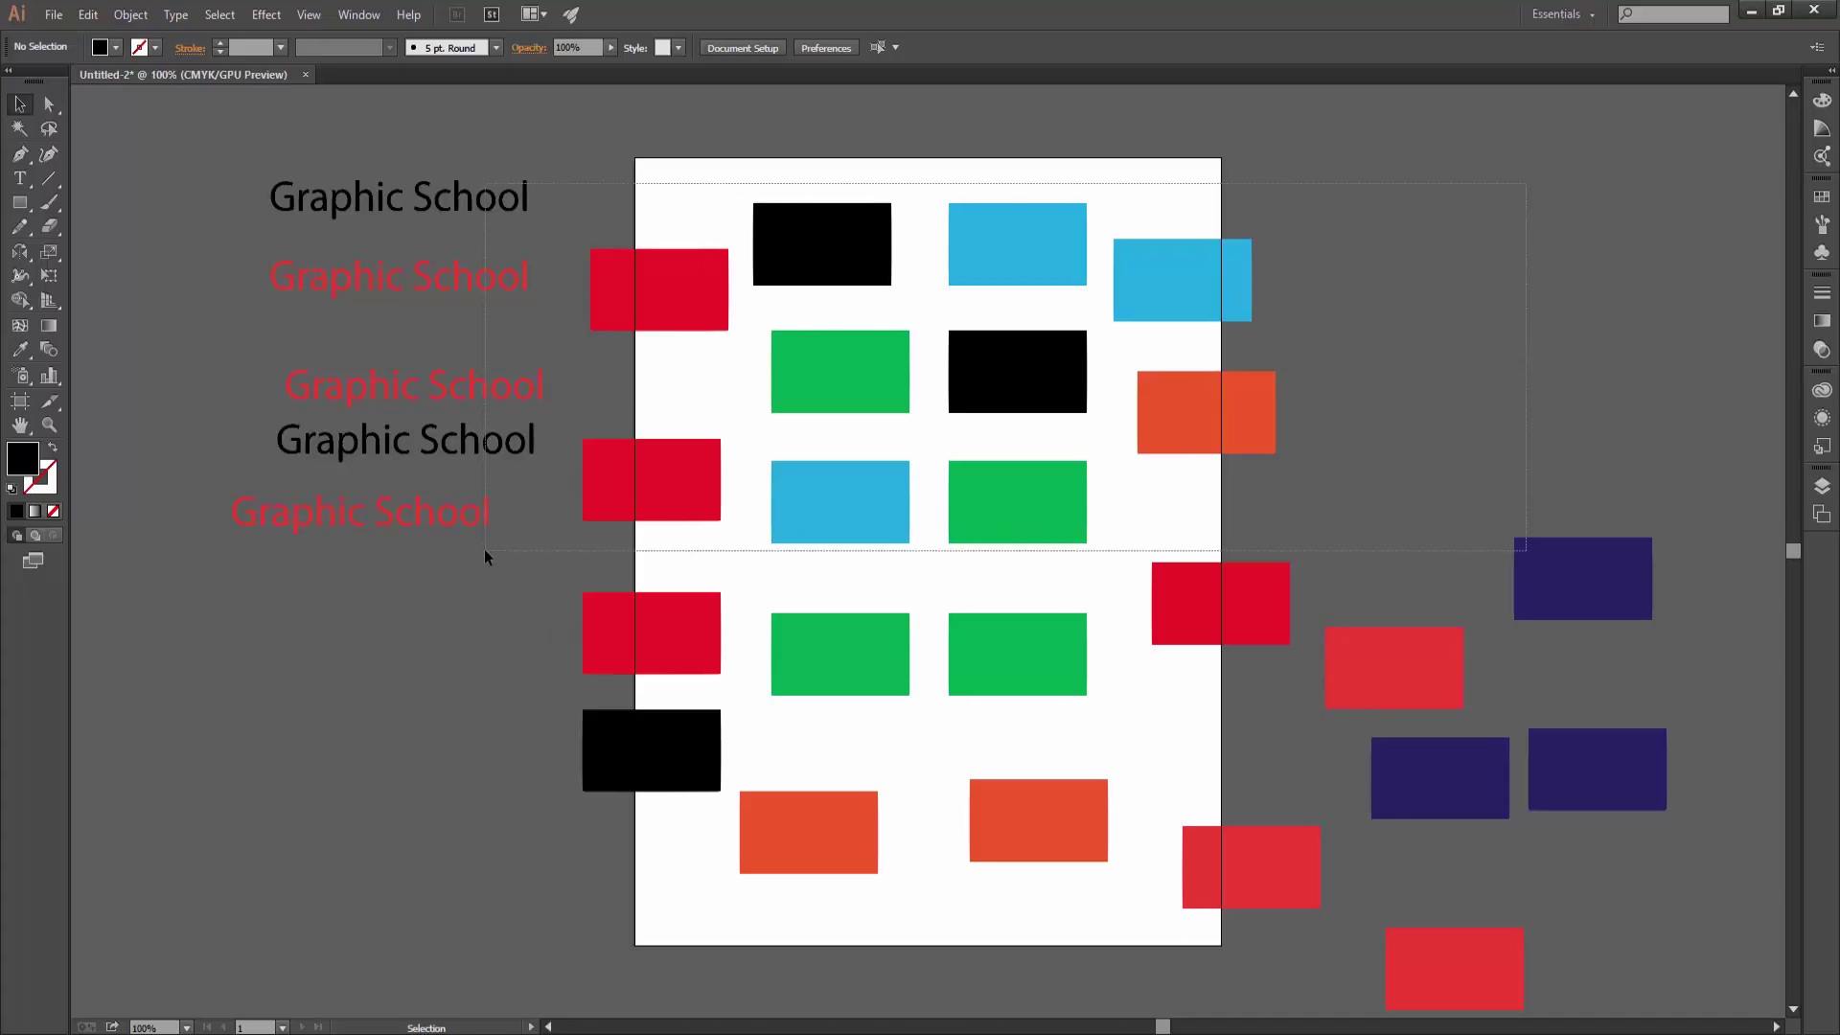
left_click(1439, 366)
left_click(1102, 805)
Shift-select the green, black, blue, orange, red and navy rectangles plus both black Graphic School texts
left_click(1054, 670)
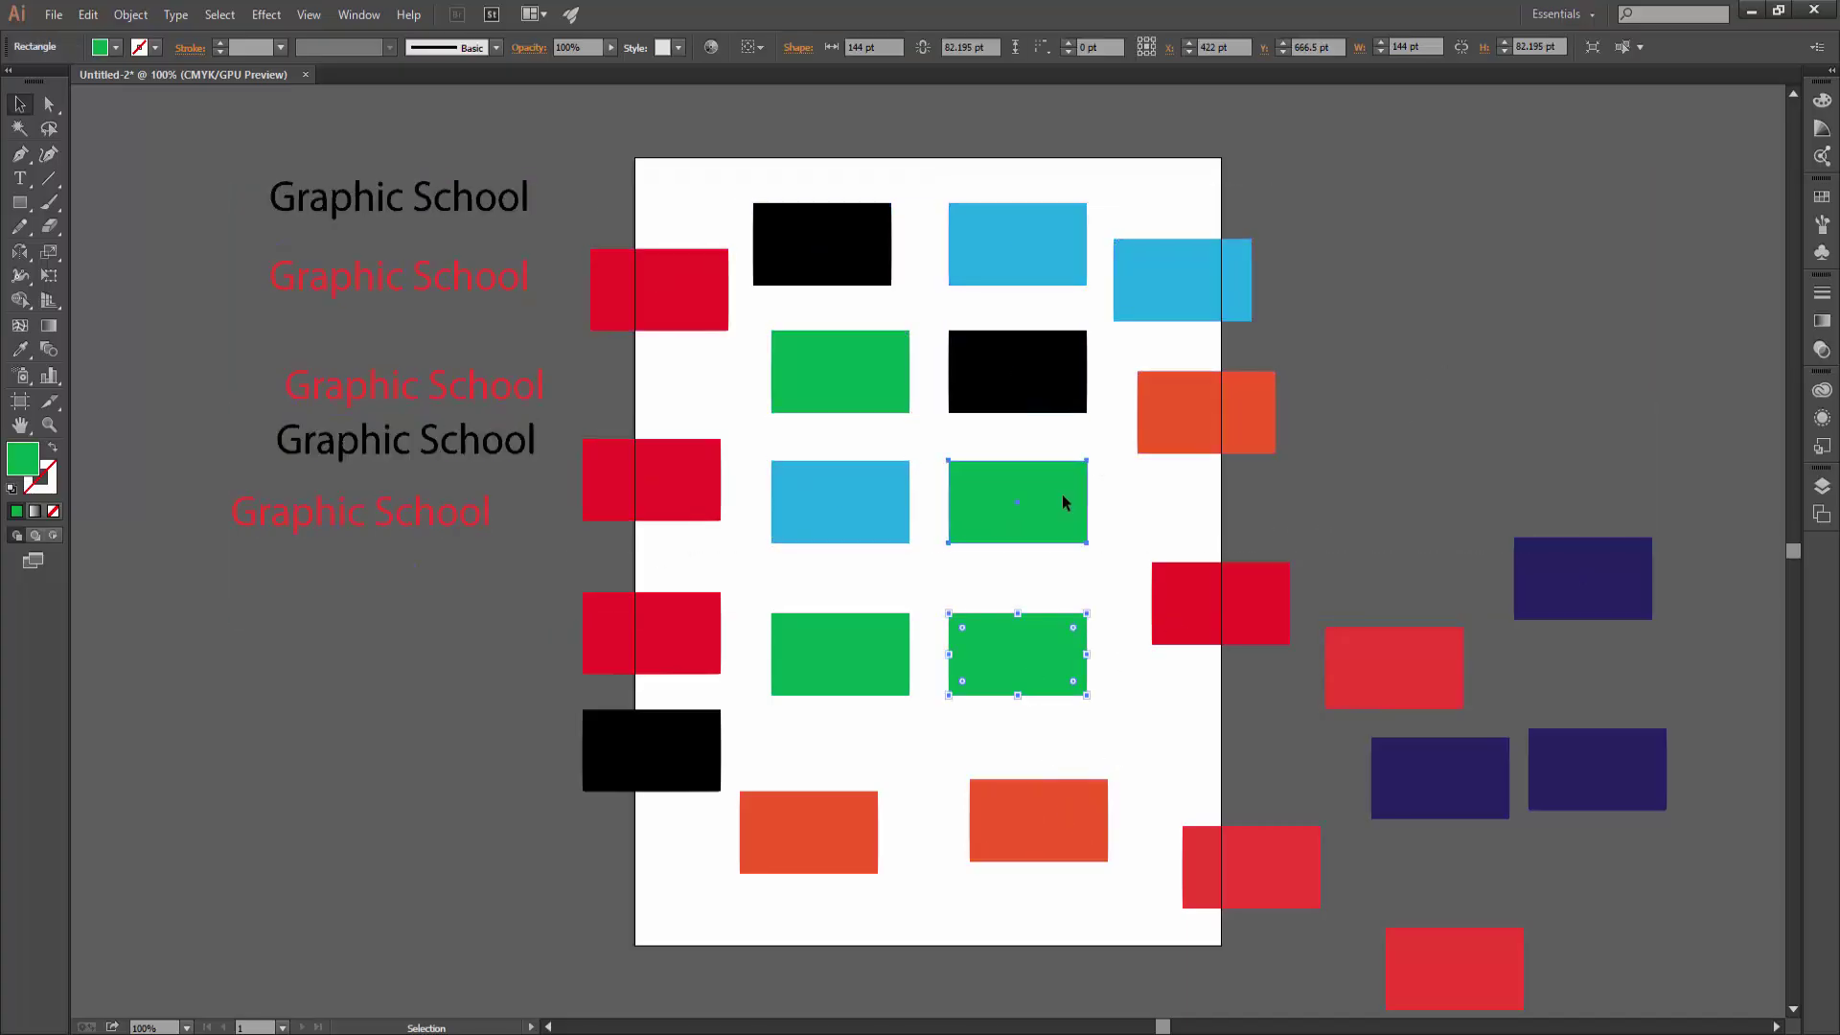
left_click(1061, 398)
left_click(1060, 235)
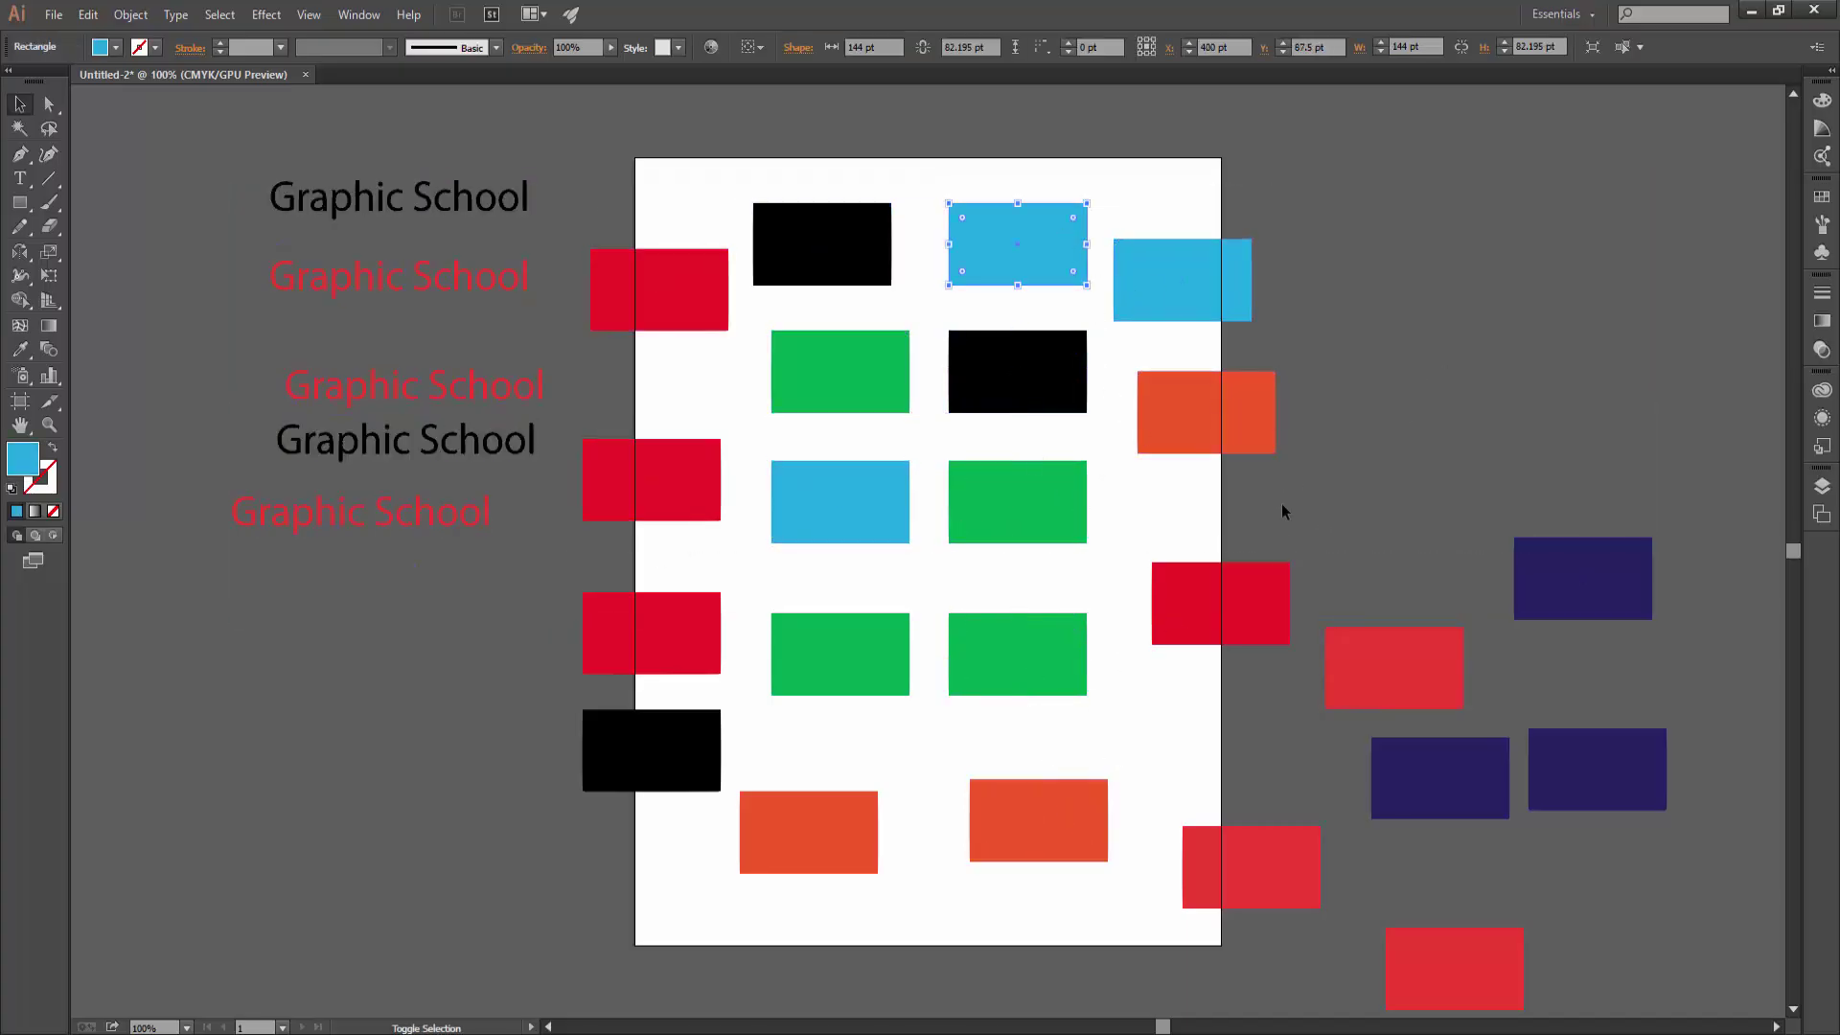
left_click(1225, 417, "shift")
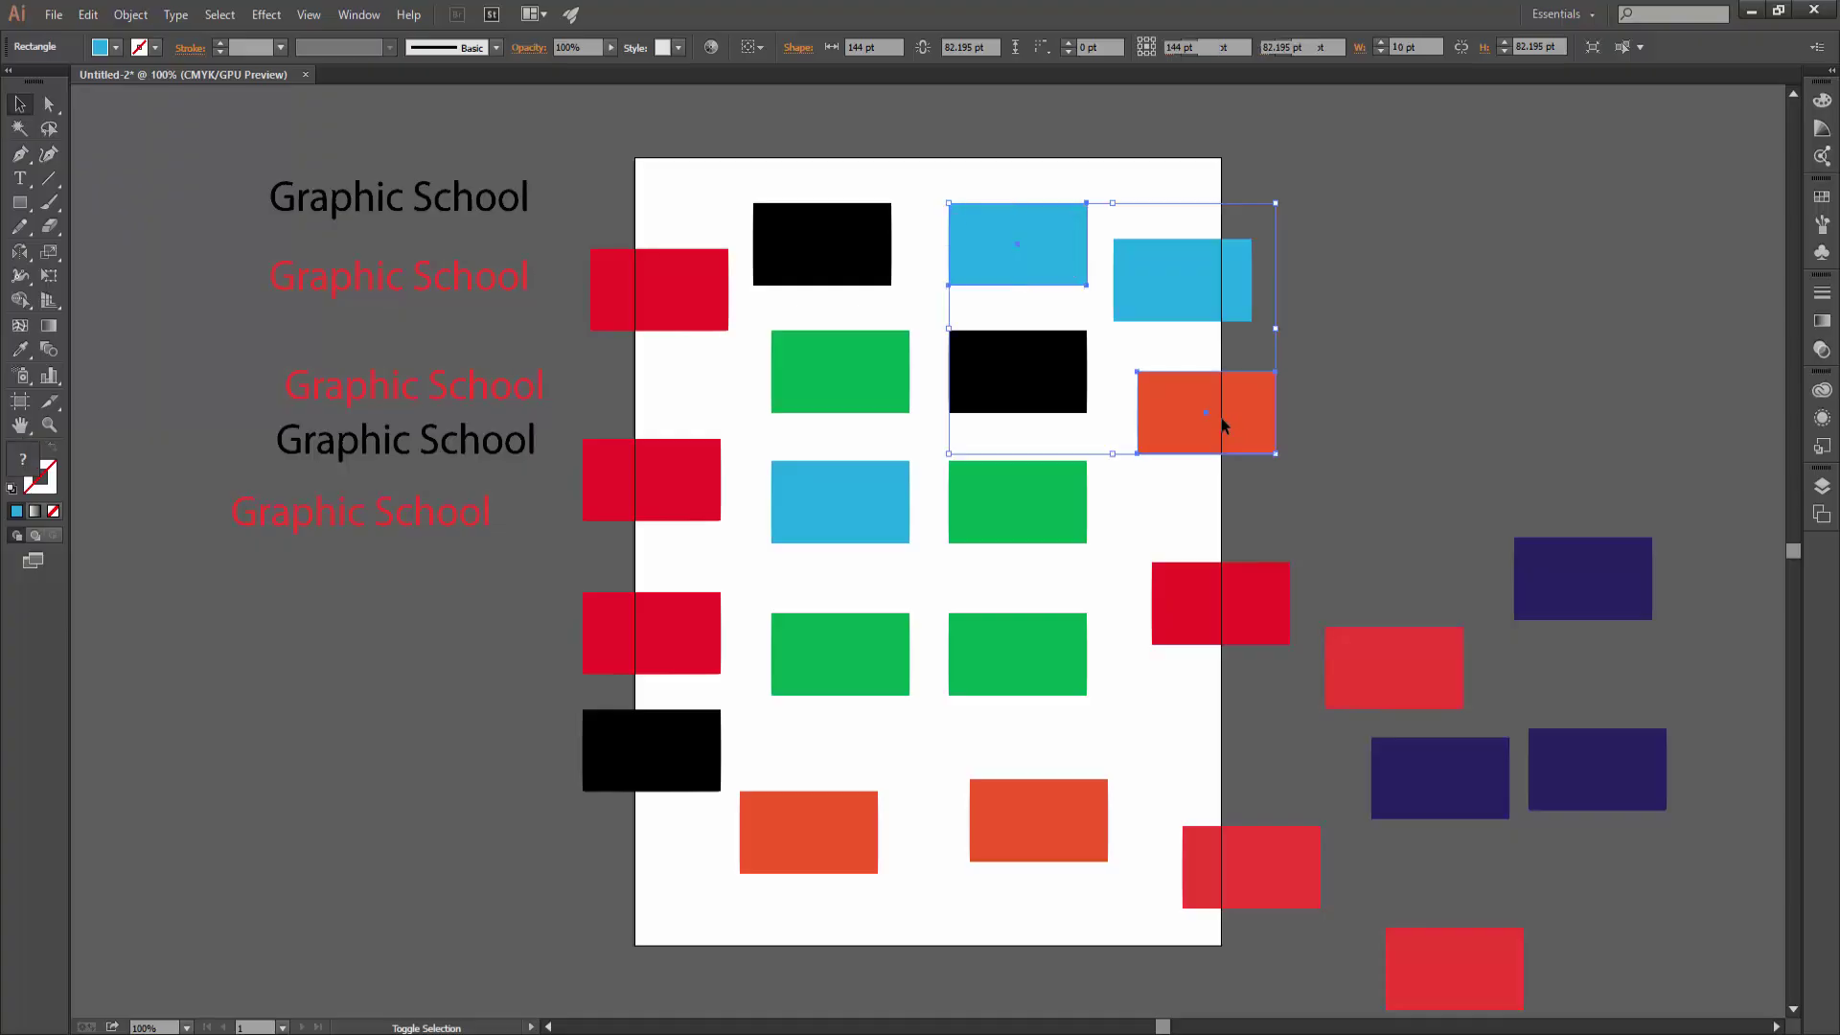
left_click(1217, 606, "shift")
left_click(822, 667, "shift")
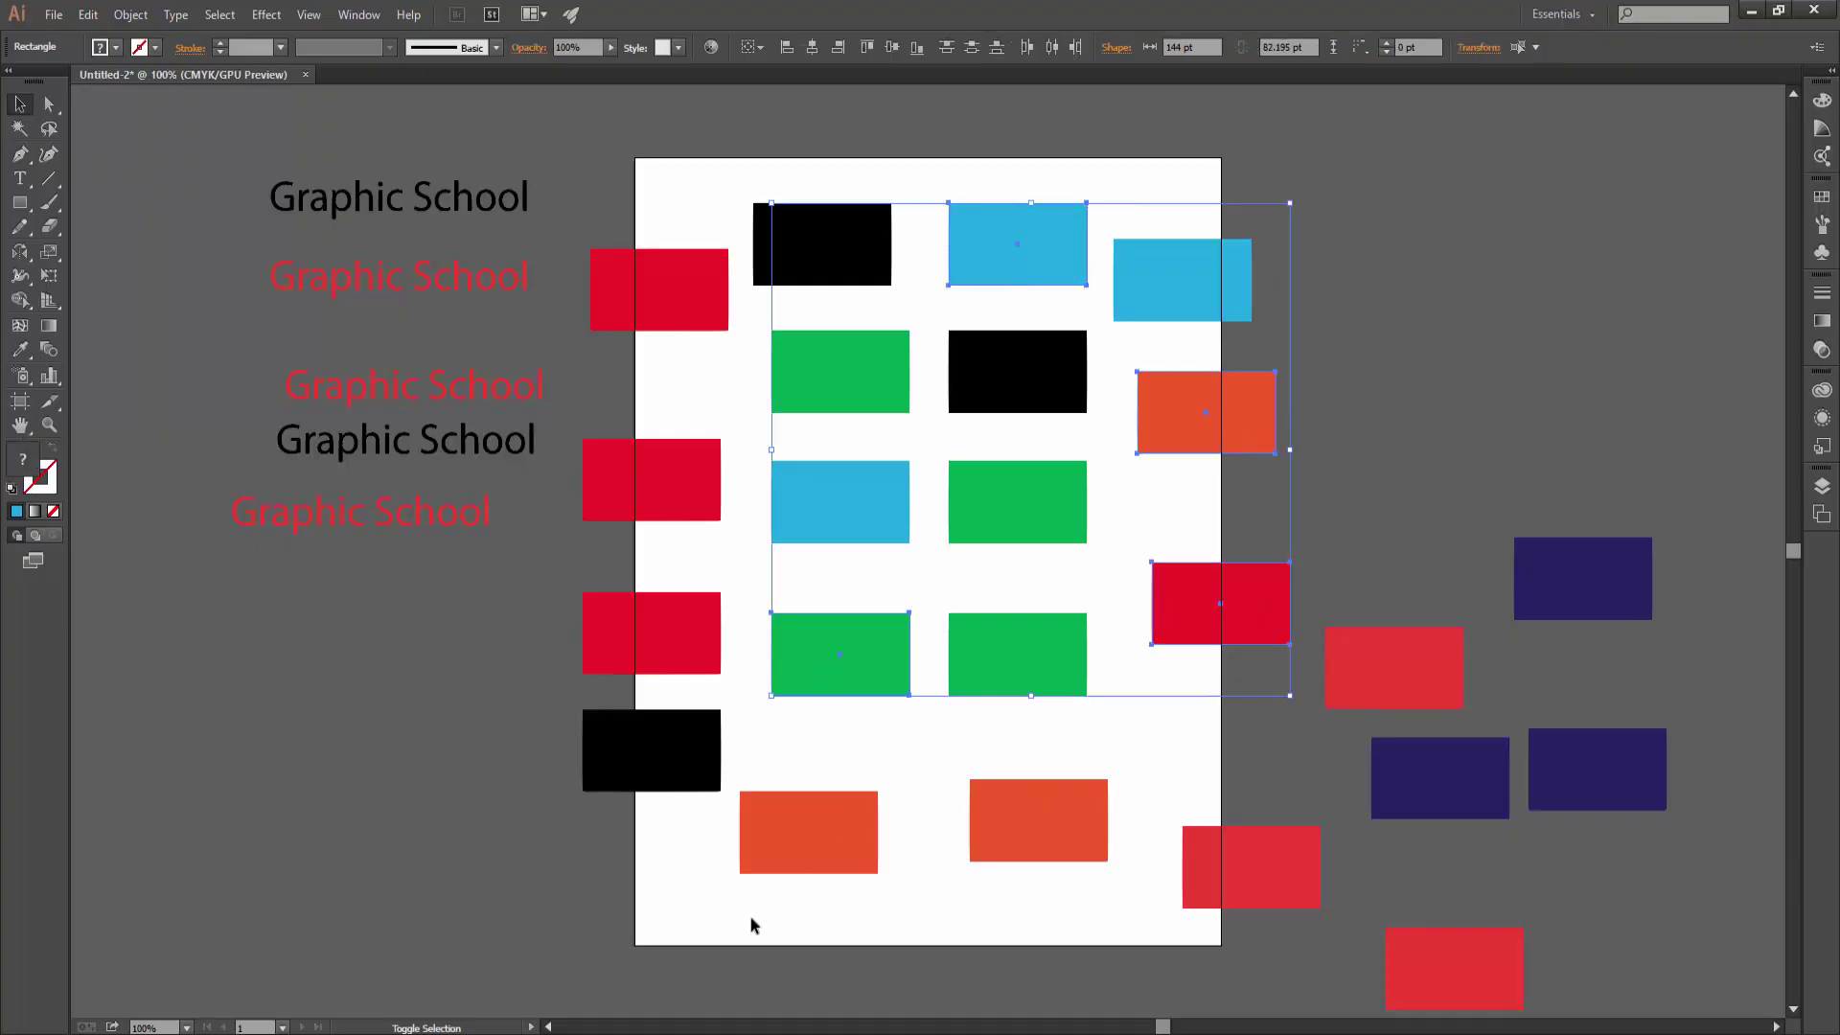
left_click(402, 439, "shift")
left_click(419, 194, "shift")
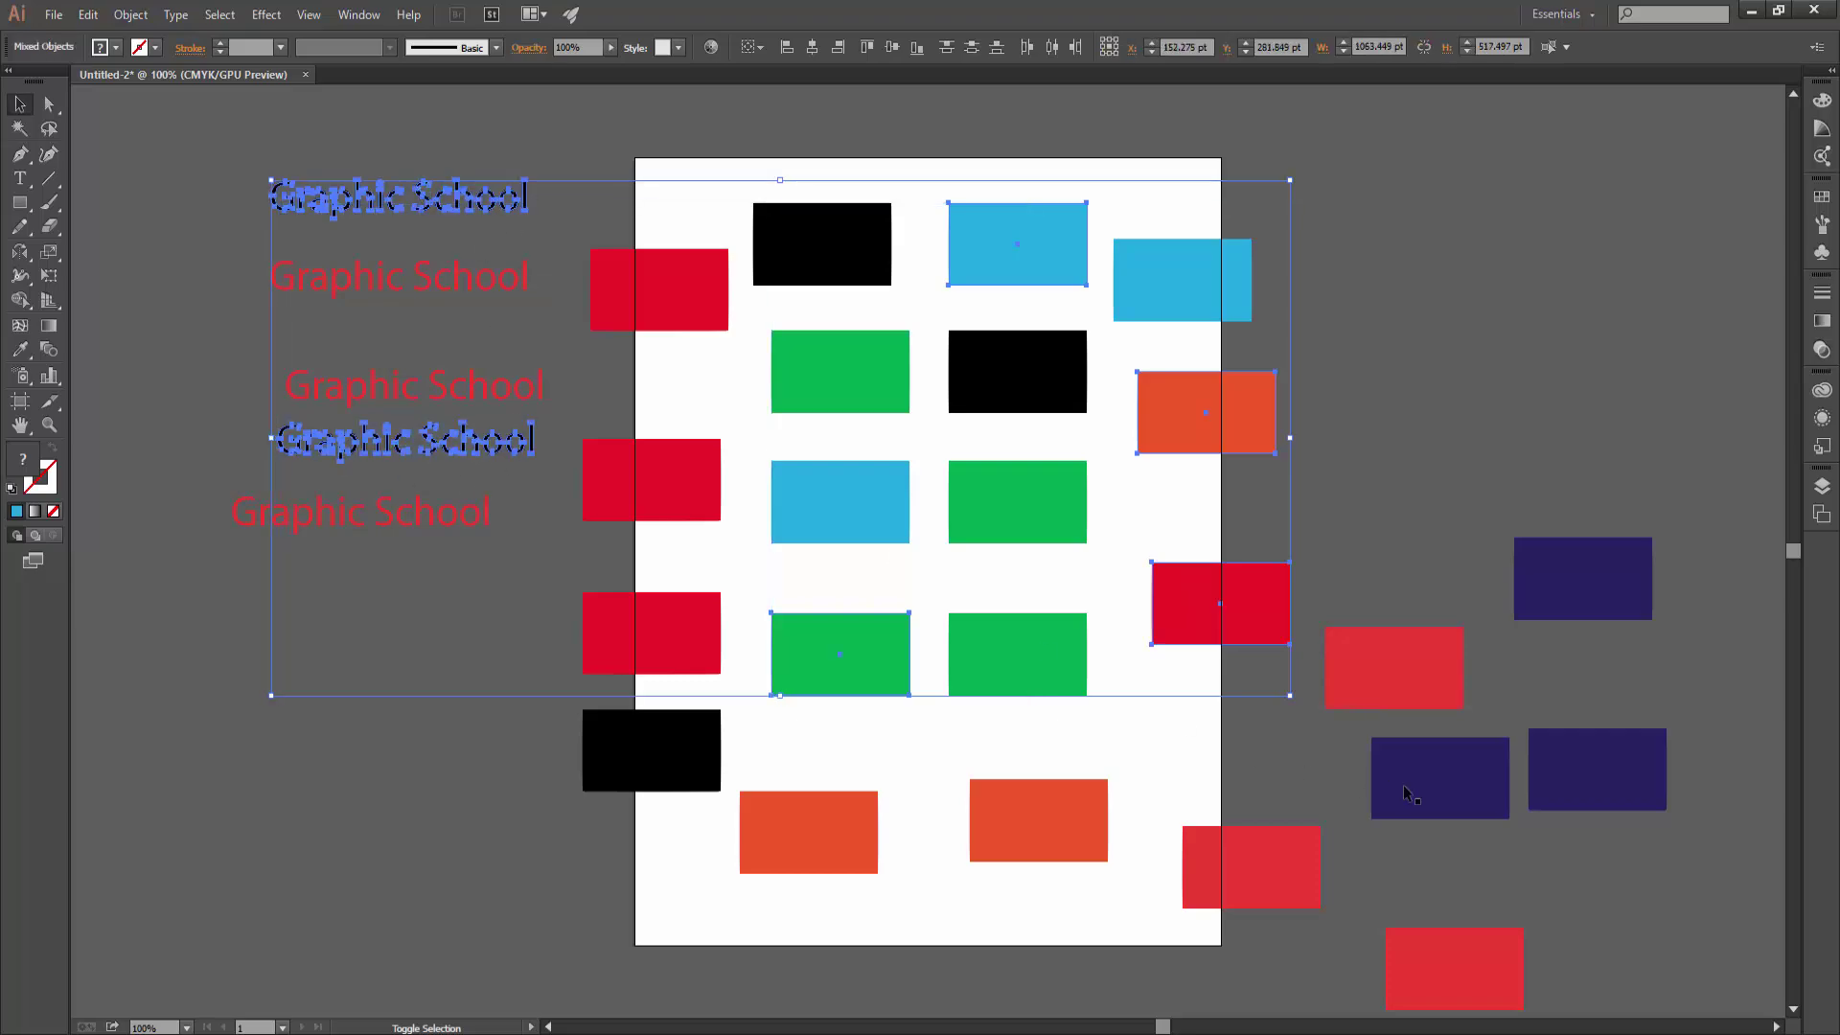
left_click(1451, 784, "shift")
left_click(1236, 886, "shift")
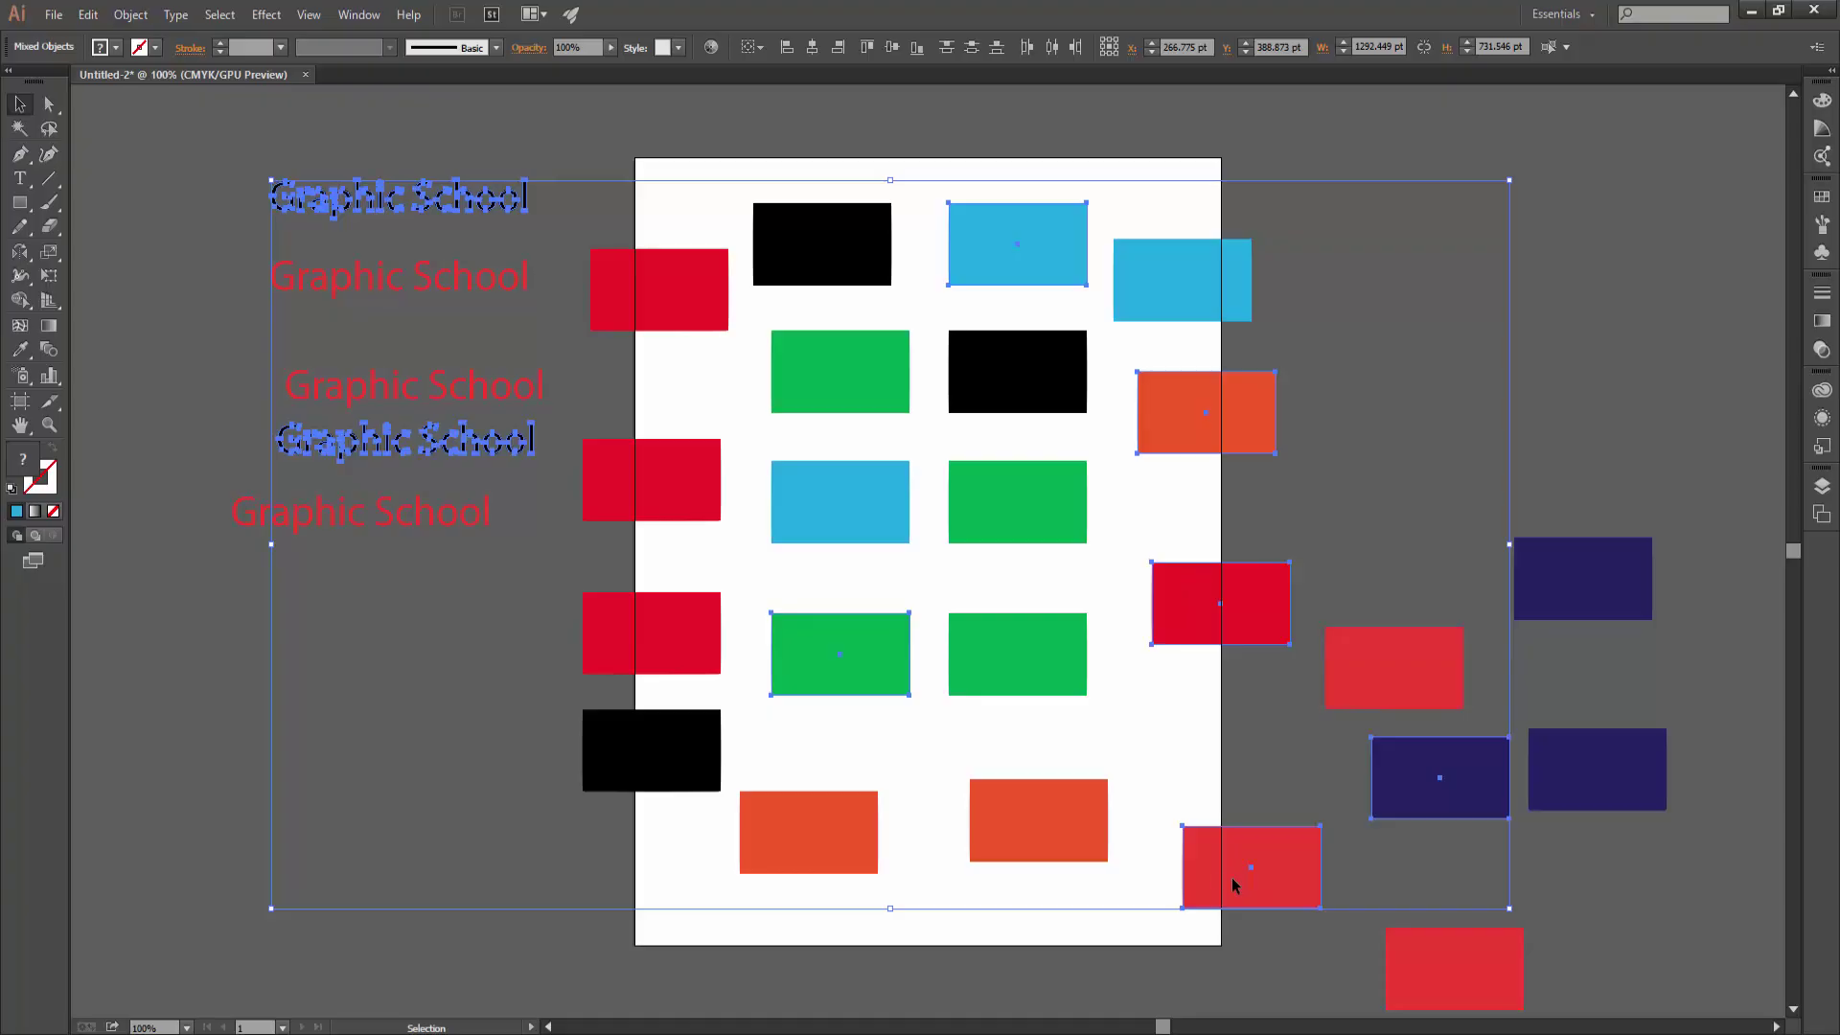
Try magenta, grey and dark blue fills, settle on red for the selection, then deselect
left_click(103, 47)
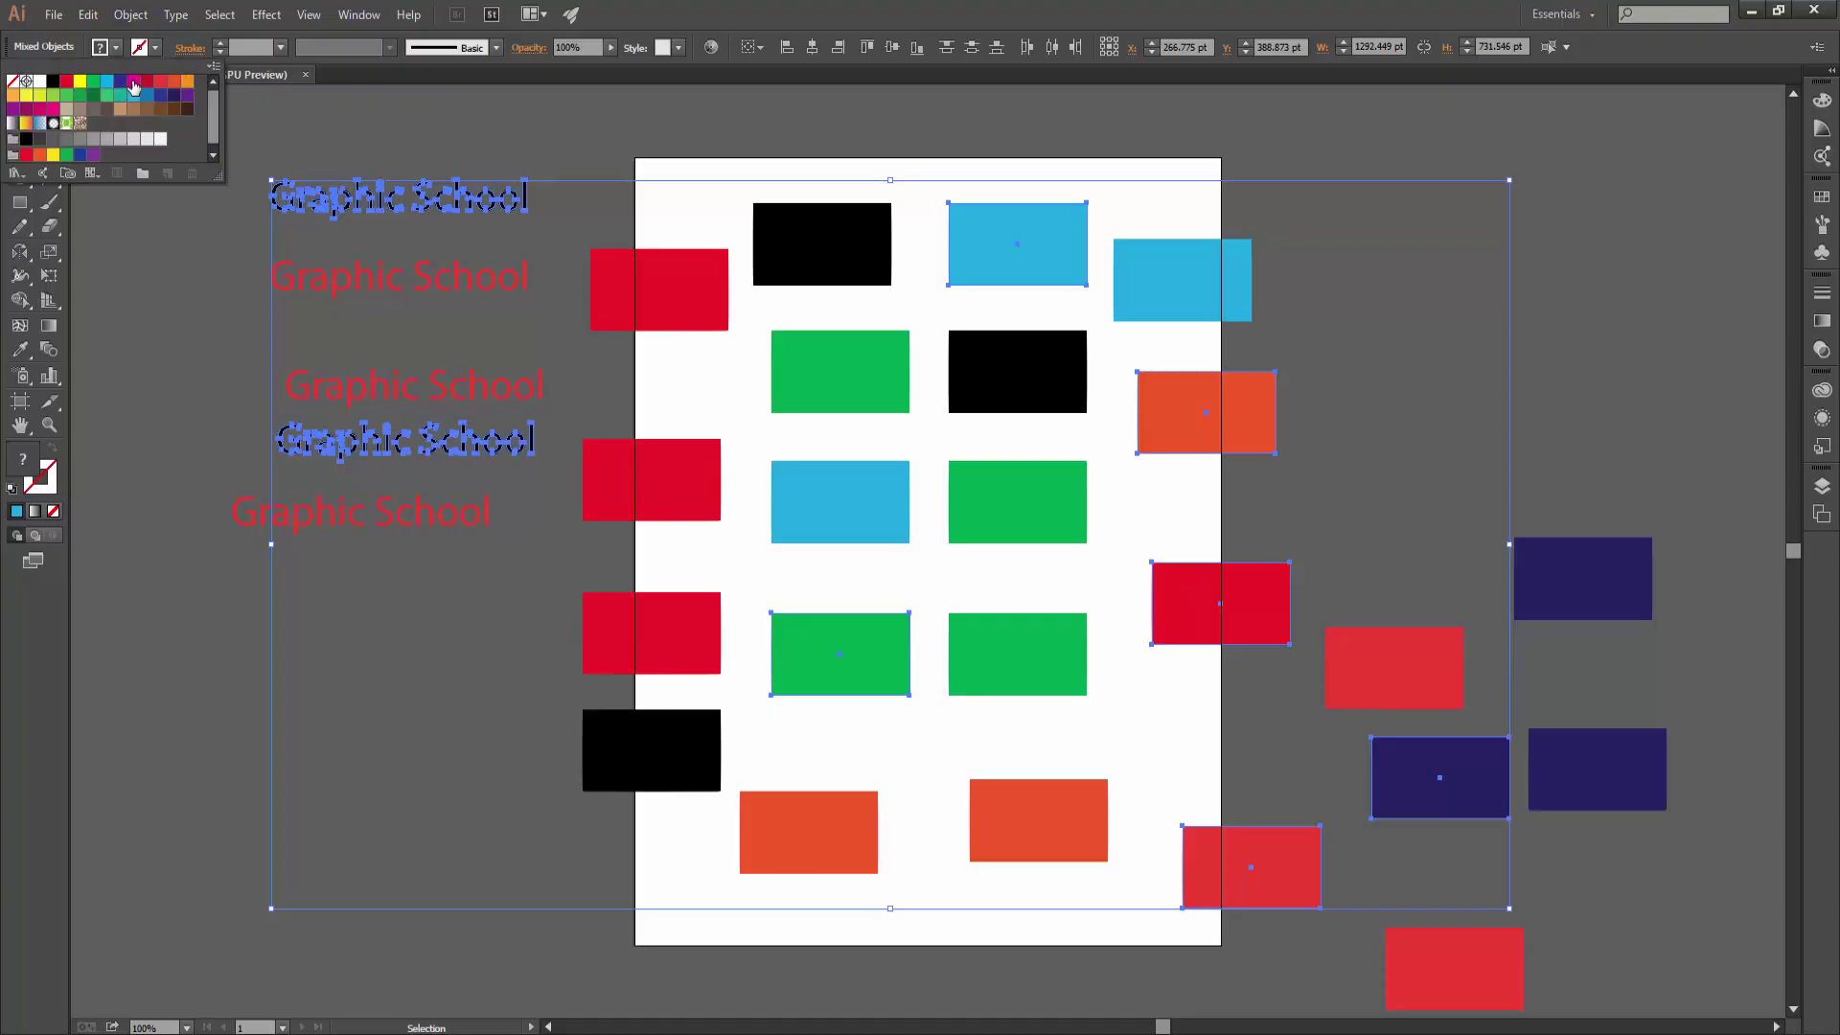
left_click(133, 82)
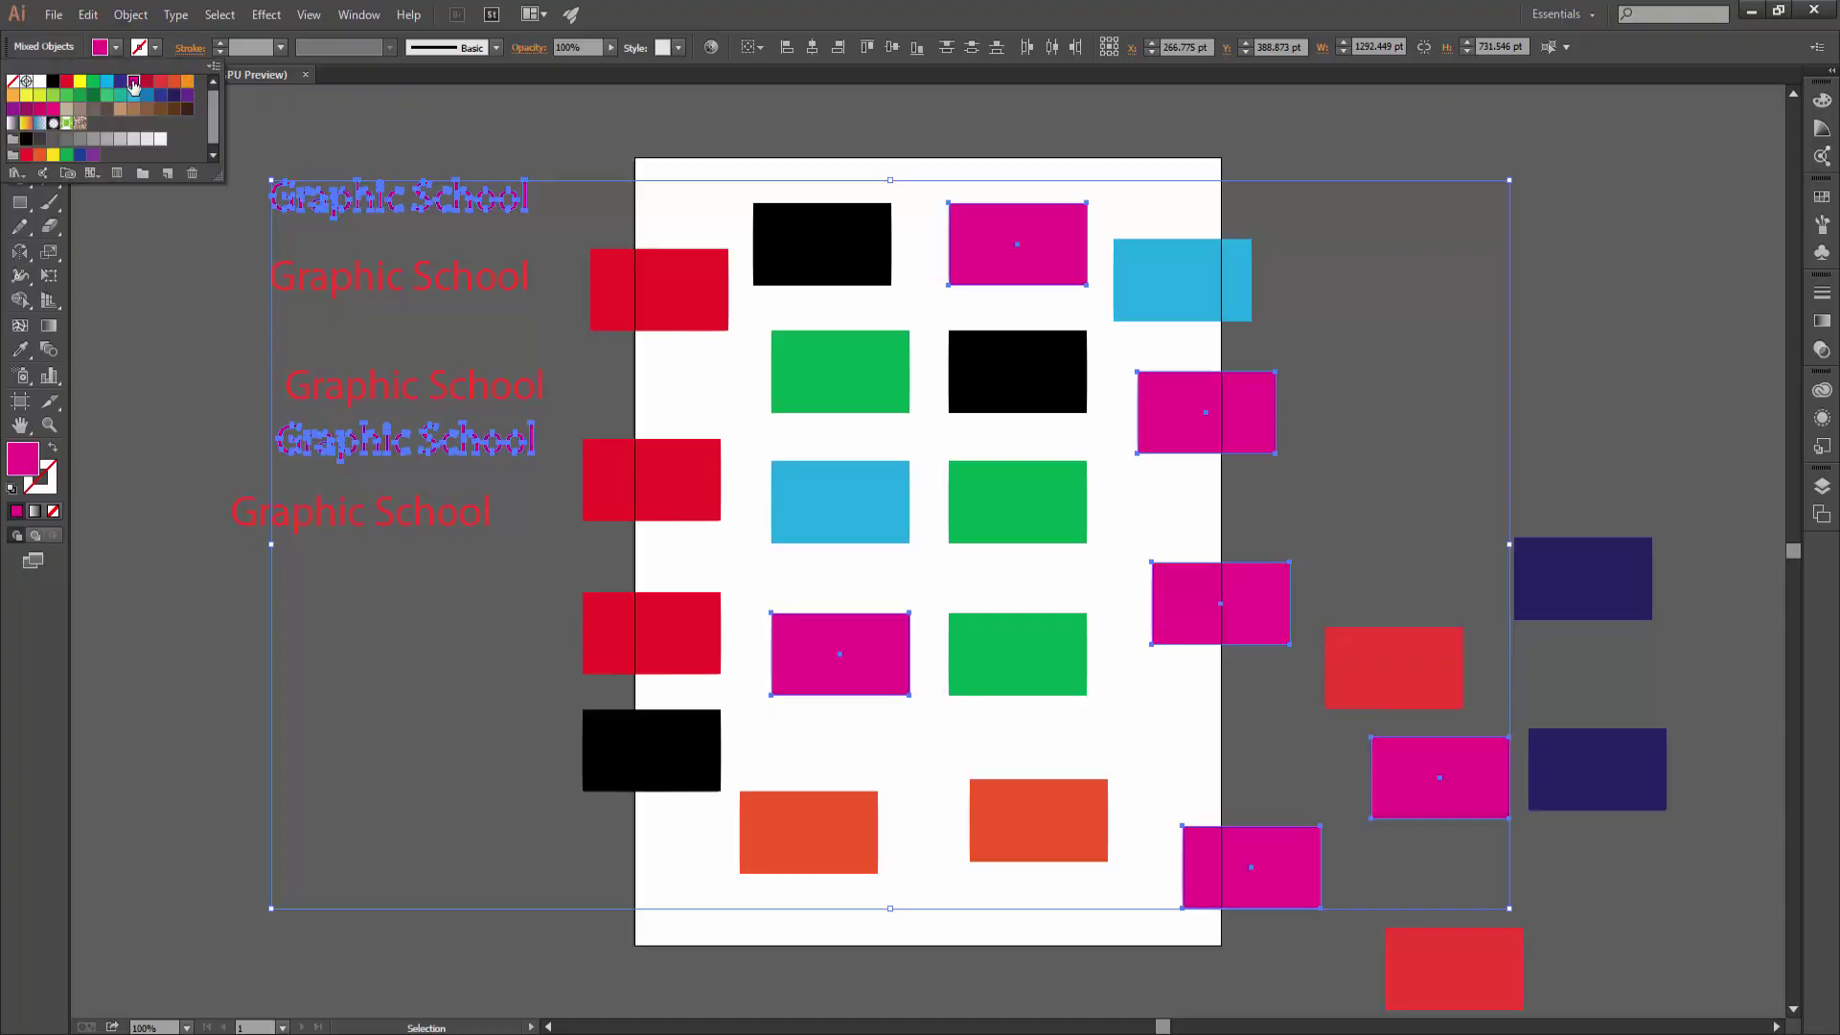
left_click(92, 141)
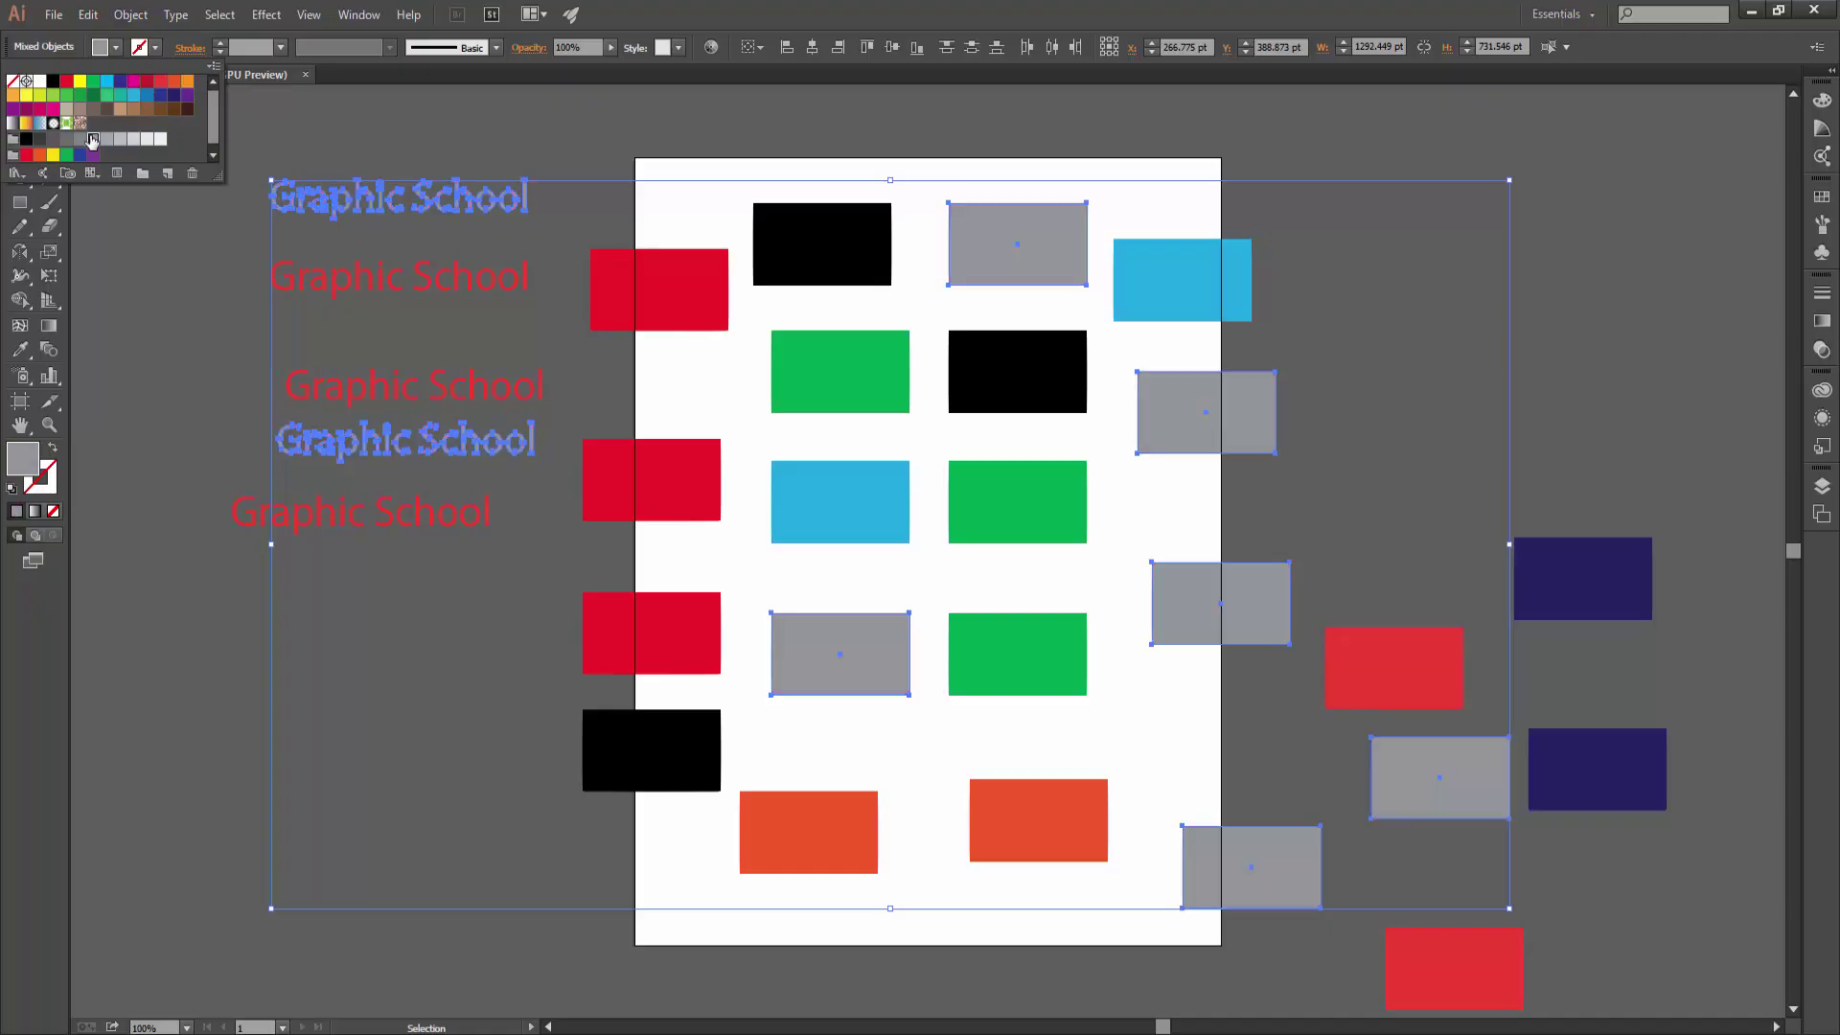
left_click(66, 83)
left_click(120, 83)
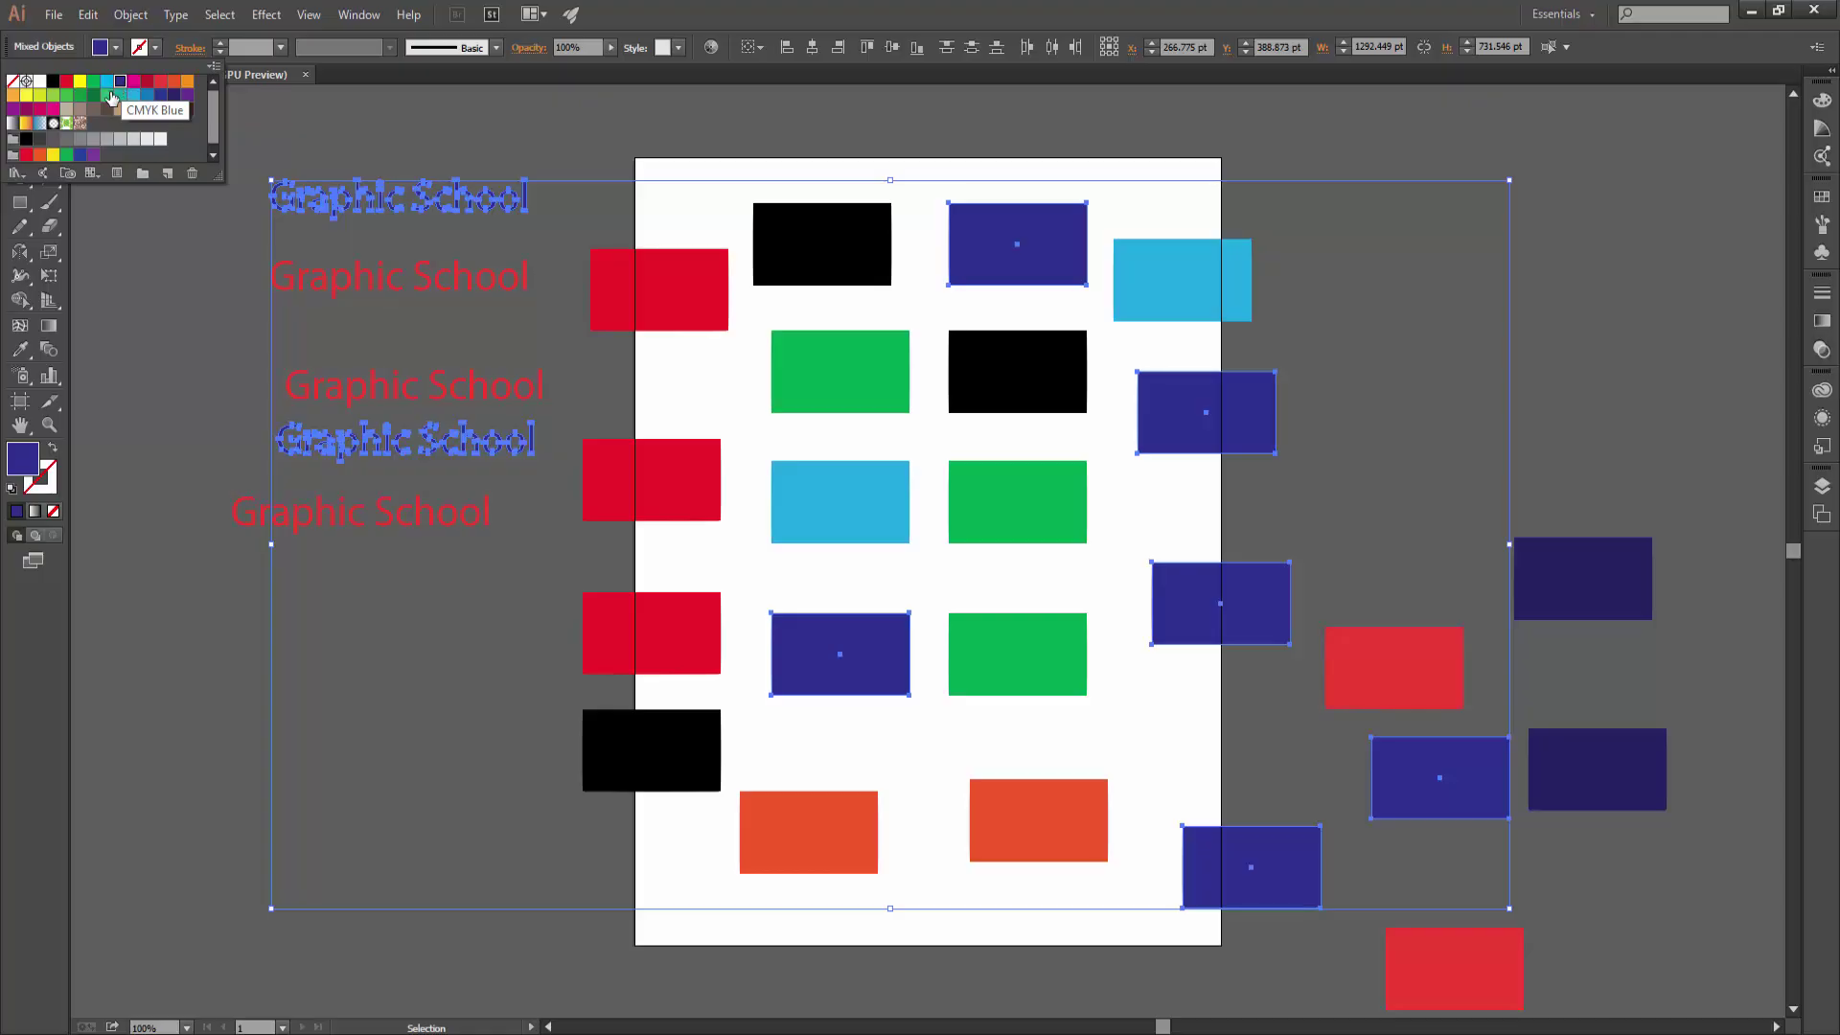
left_click(632, 308)
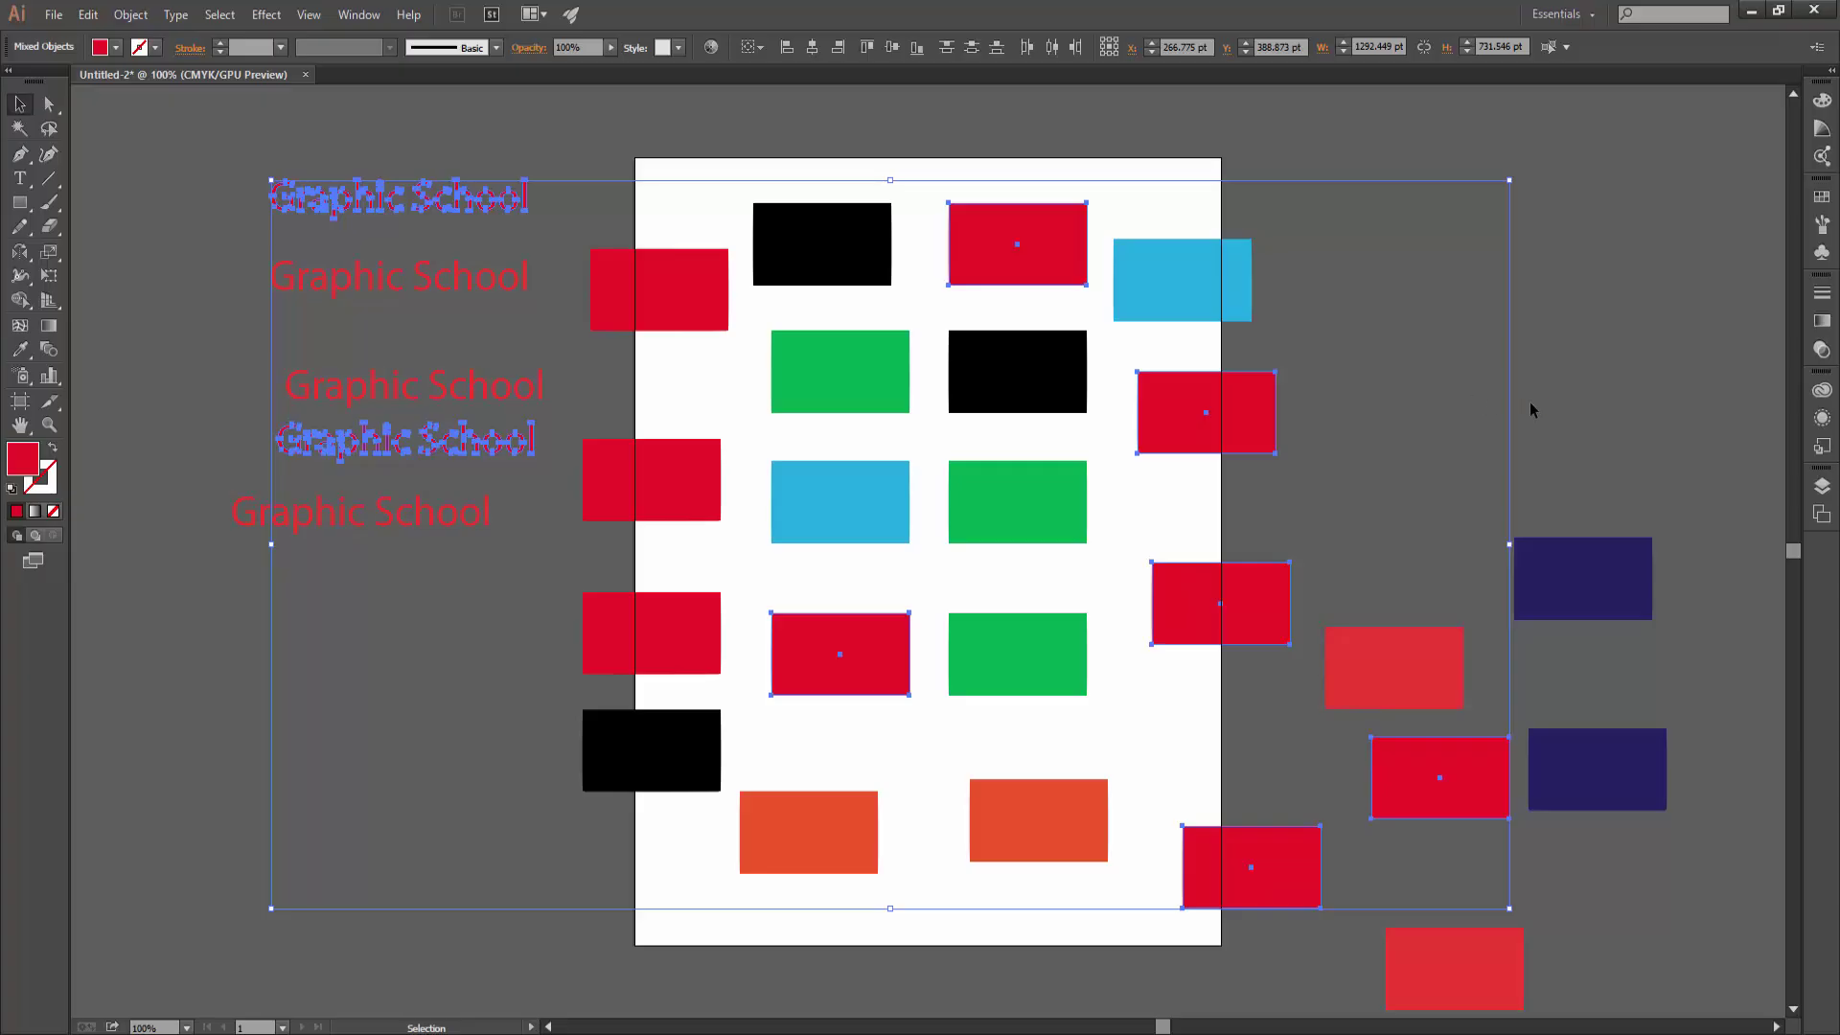
left_click(1661, 420)
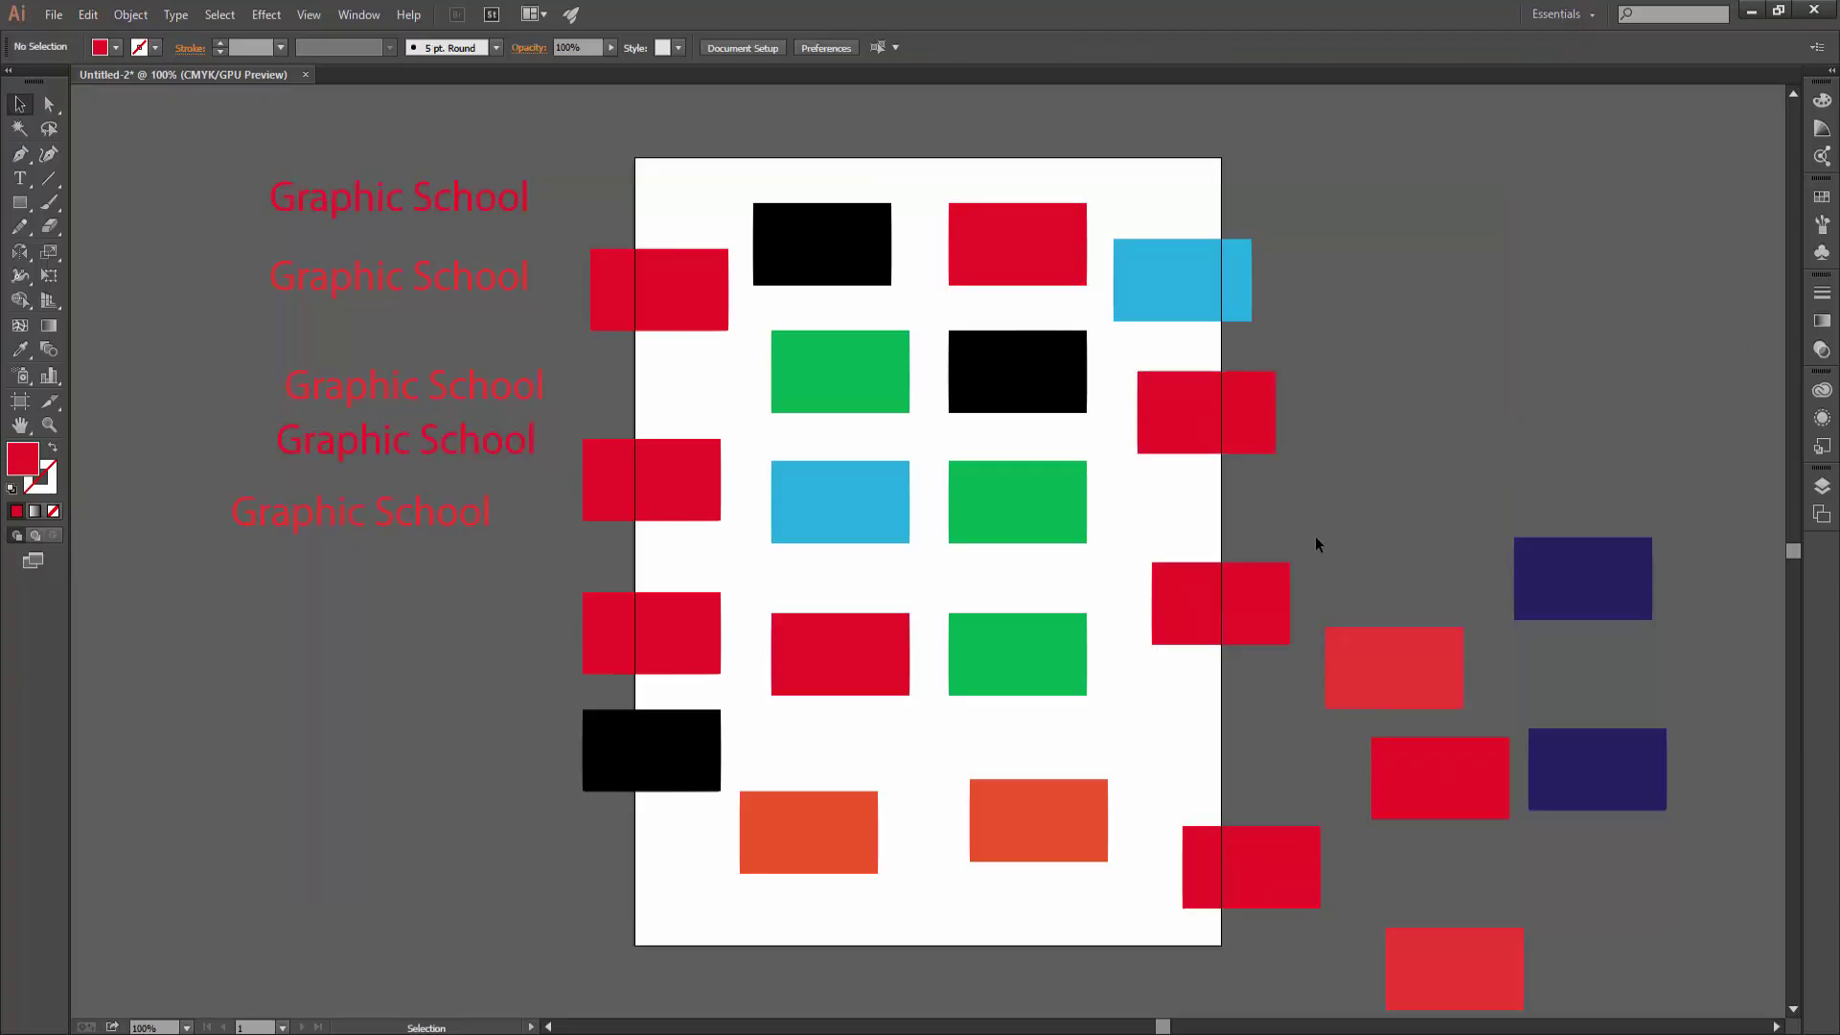
Use the Lasso to loop around the top red and black rectangles, deselecting between tries
left_click(49, 128)
left_click_drag(1032, 149, 1073, 340)
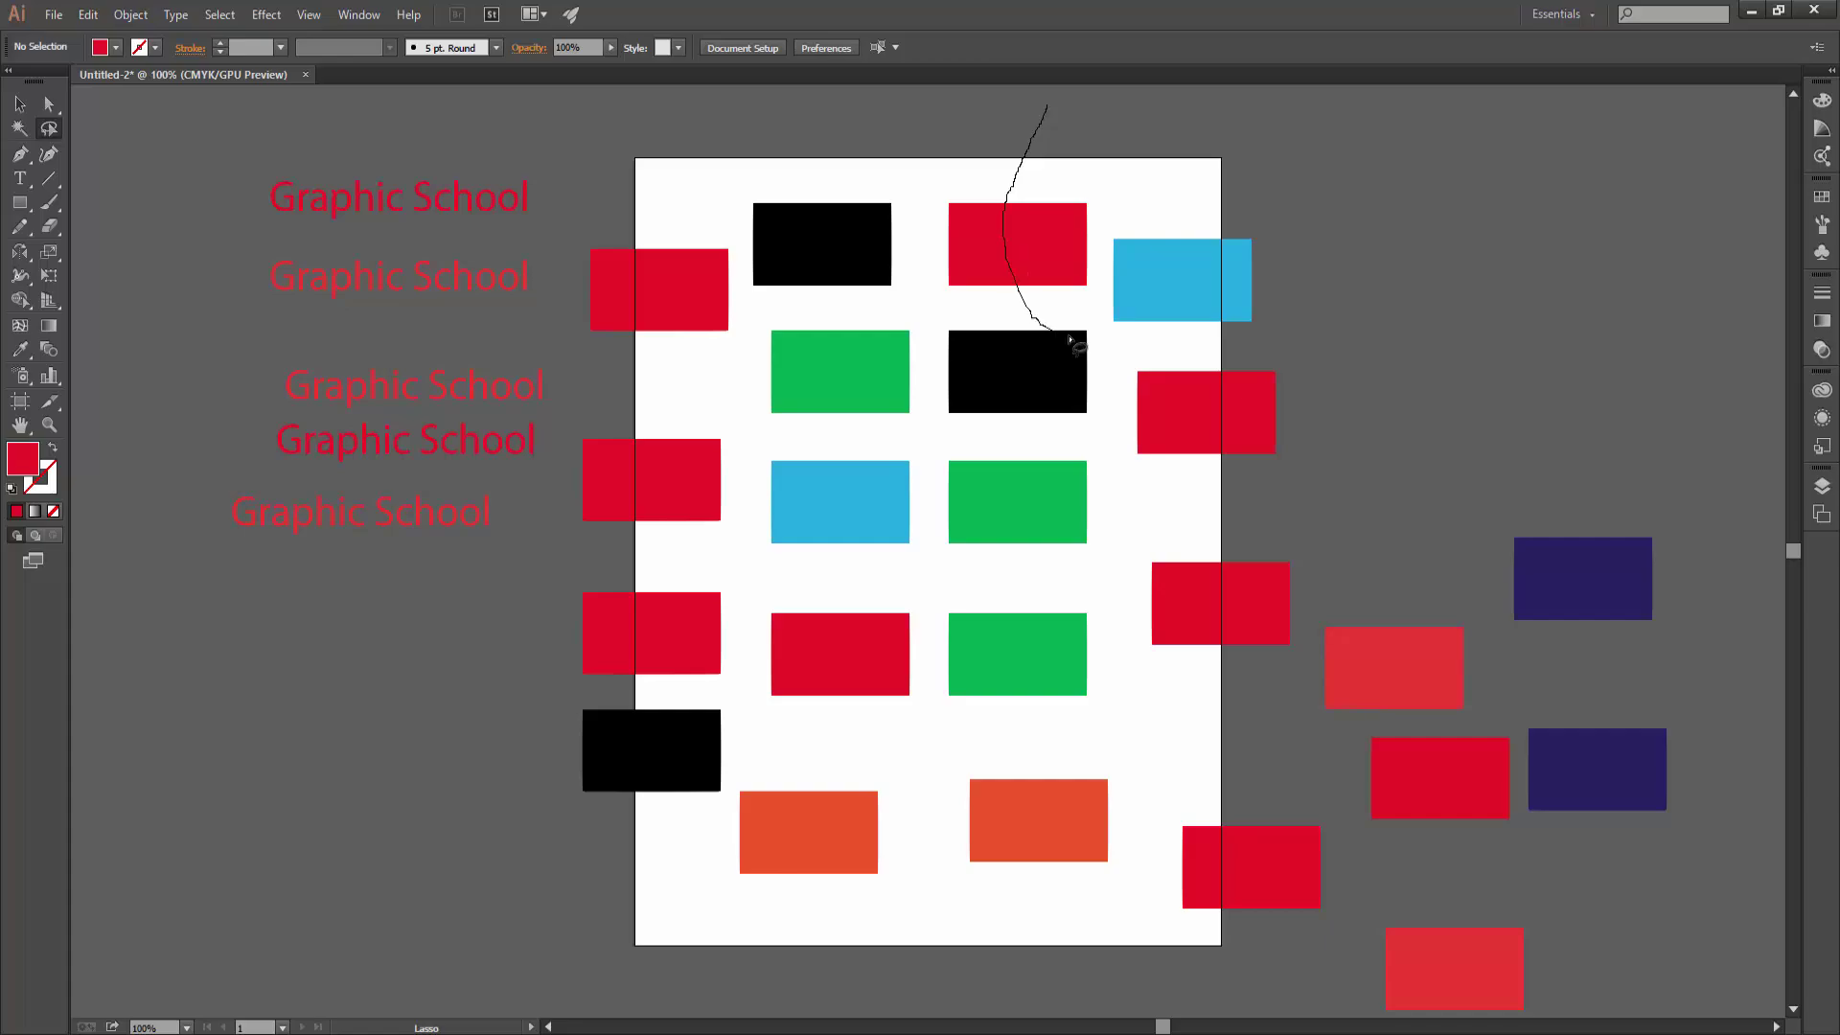
left_click(1100, 185)
left_click_drag(1040, 143, 1035, 412)
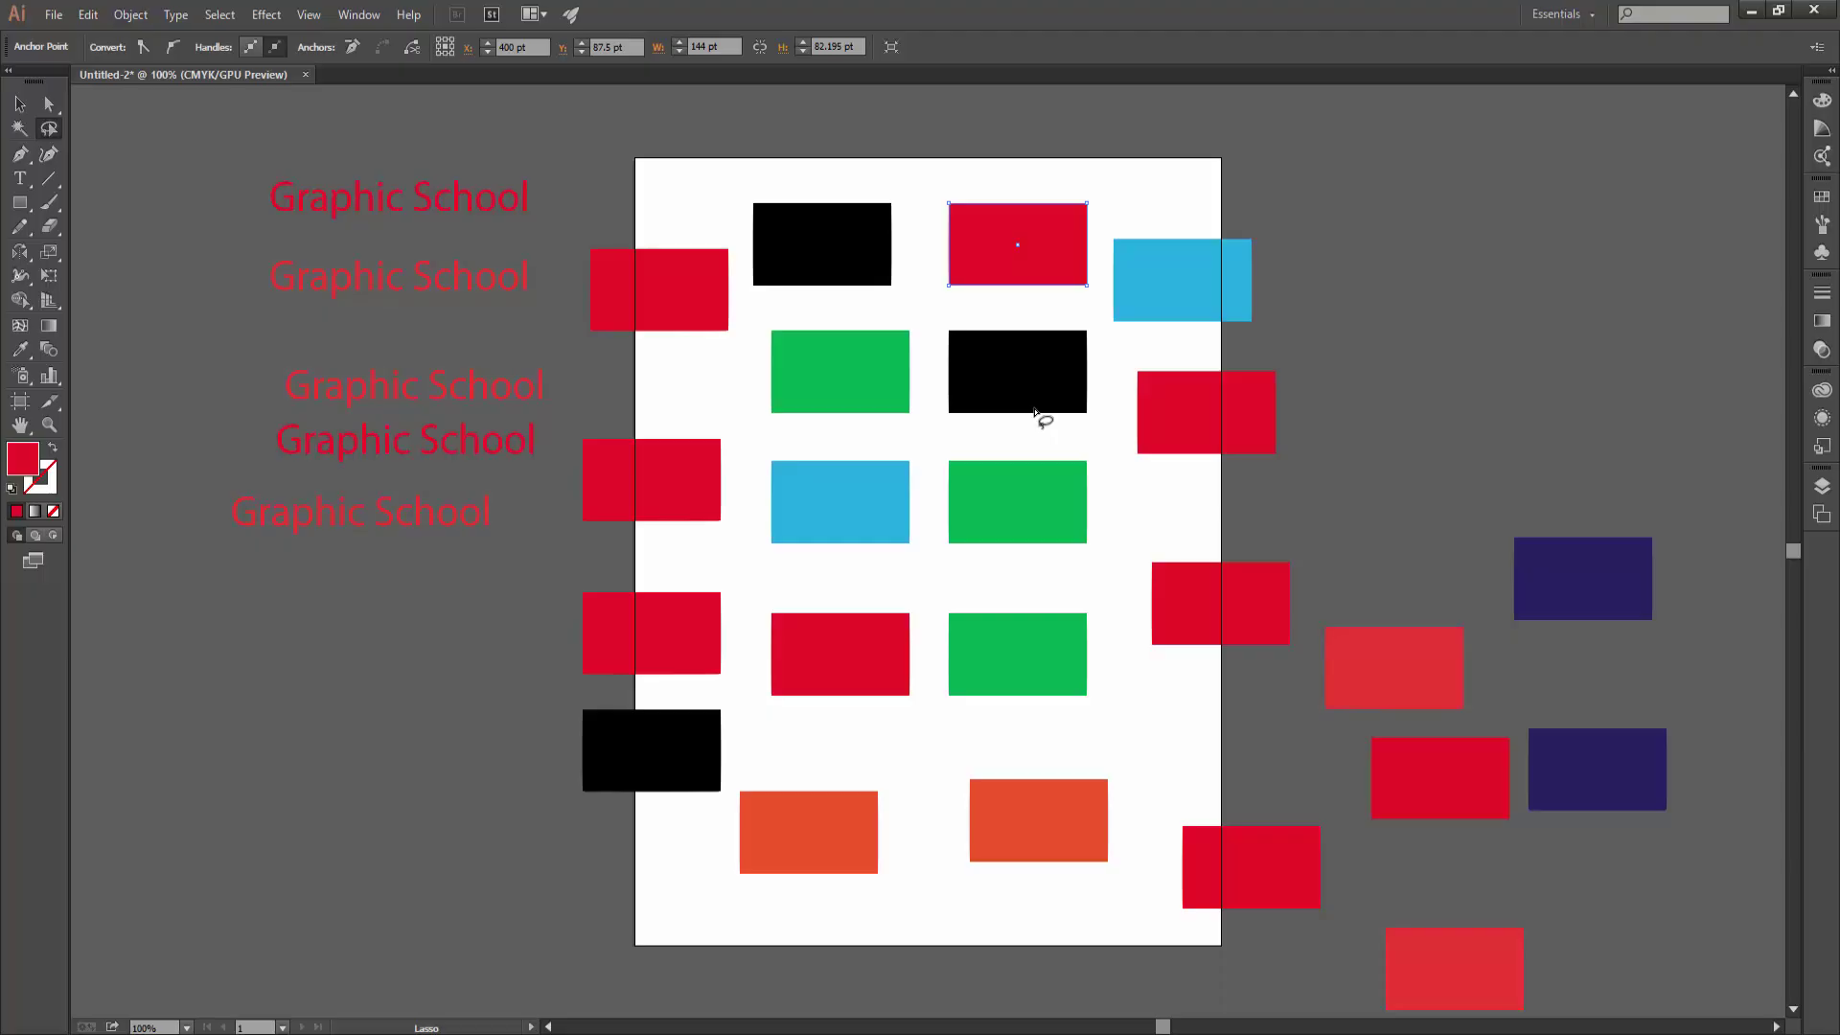
left_click_drag(1035, 123, 1018, 391)
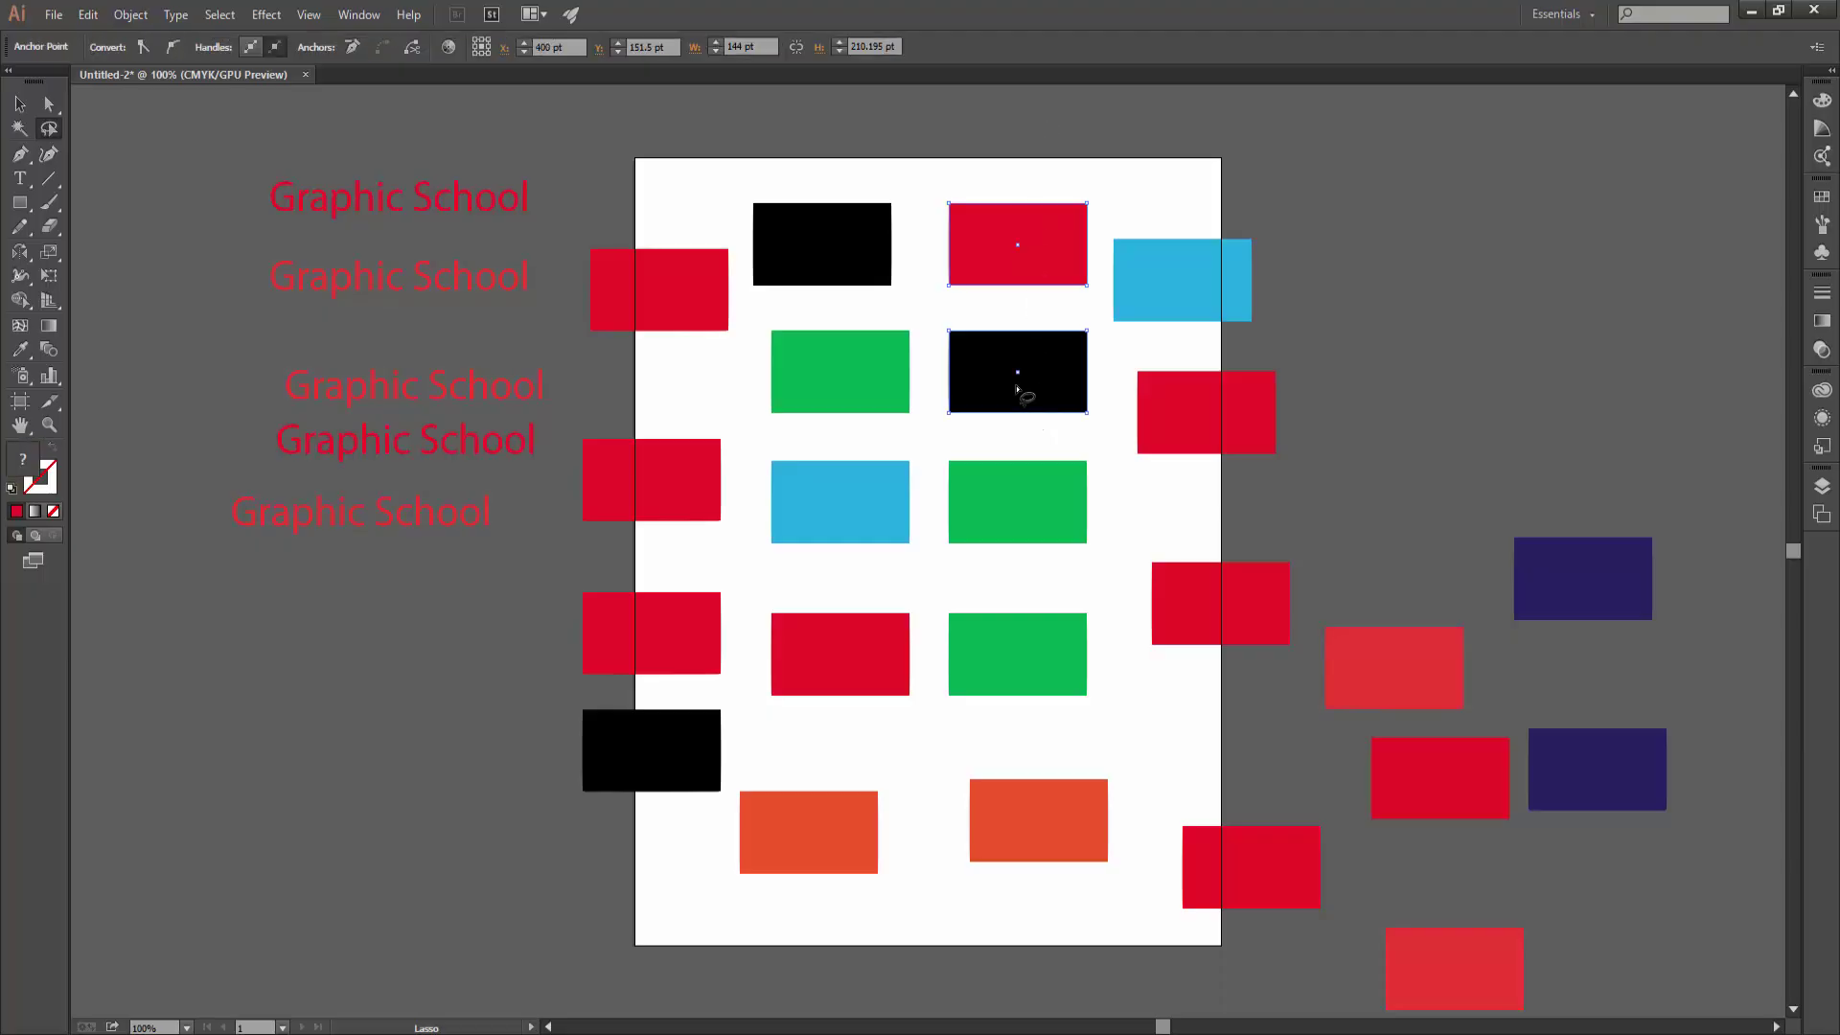
left_click(1027, 292)
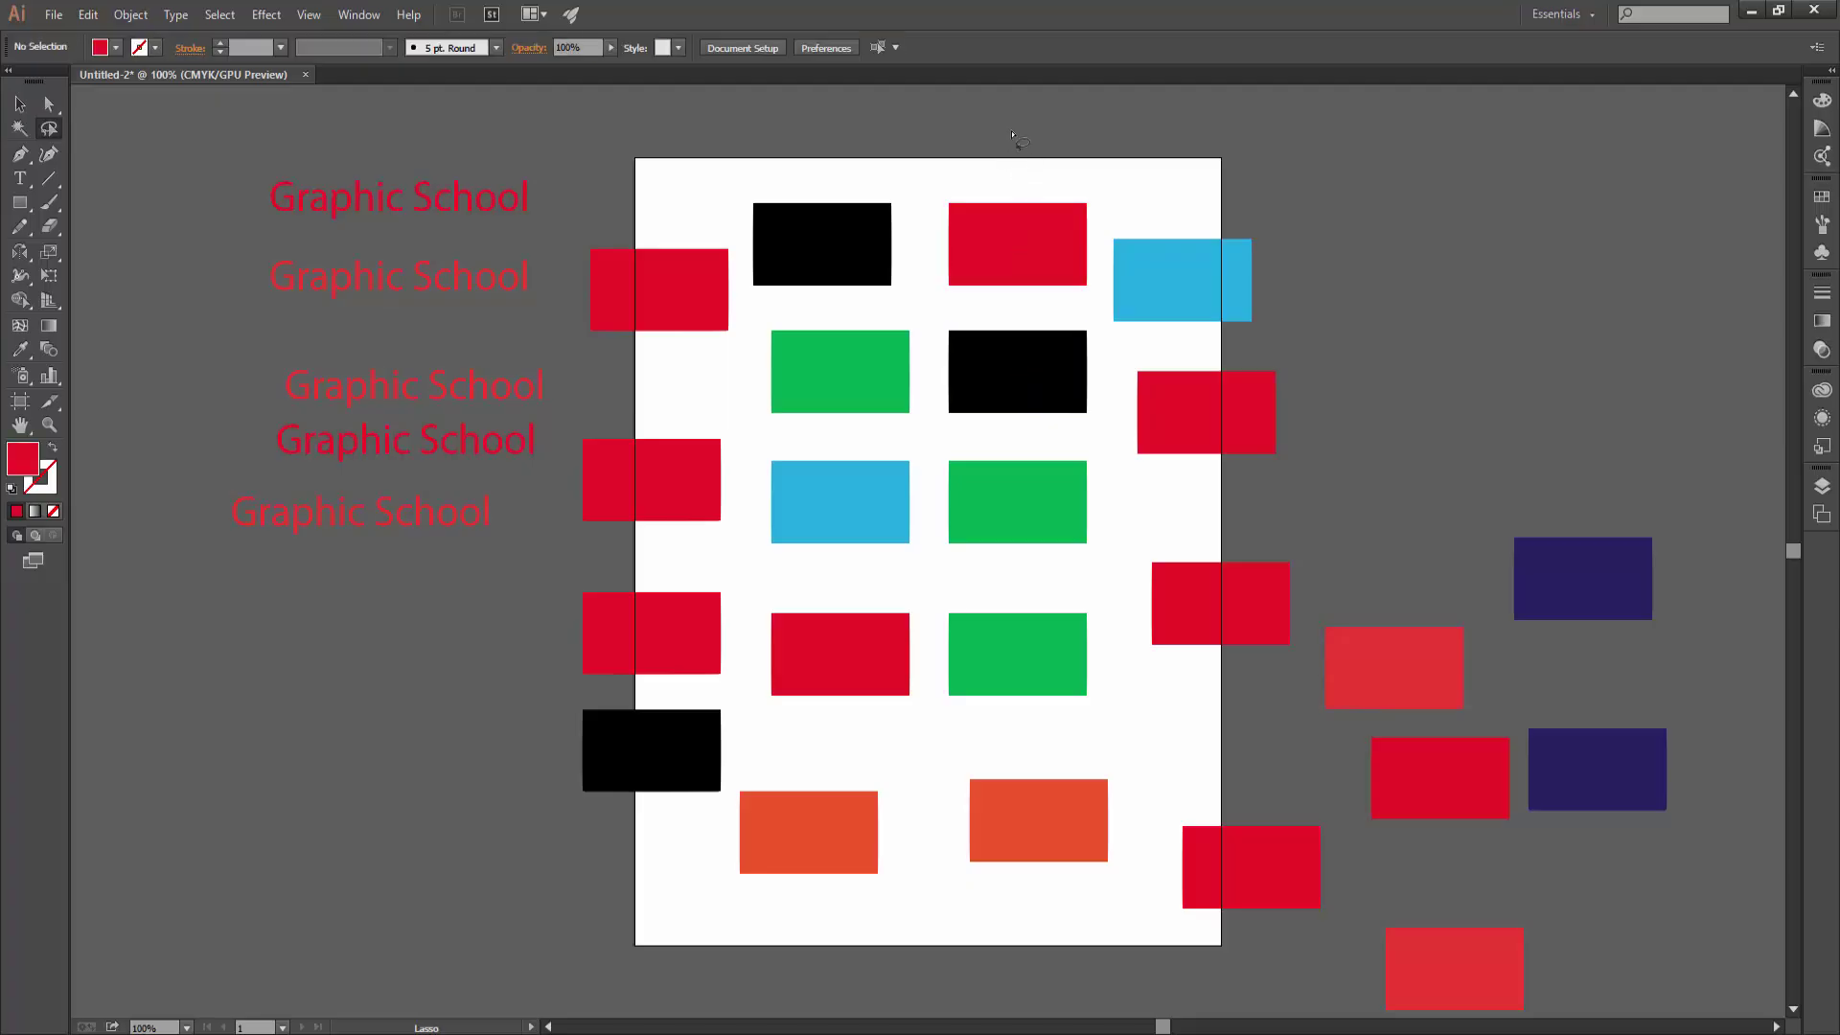
mouse_move(1012, 129)
left_mouse_down()
mouse_move(1014, 182)
mouse_move(1109, 341)
left_mouse_up()
left_click_drag(1108, 336, 1158, 401)
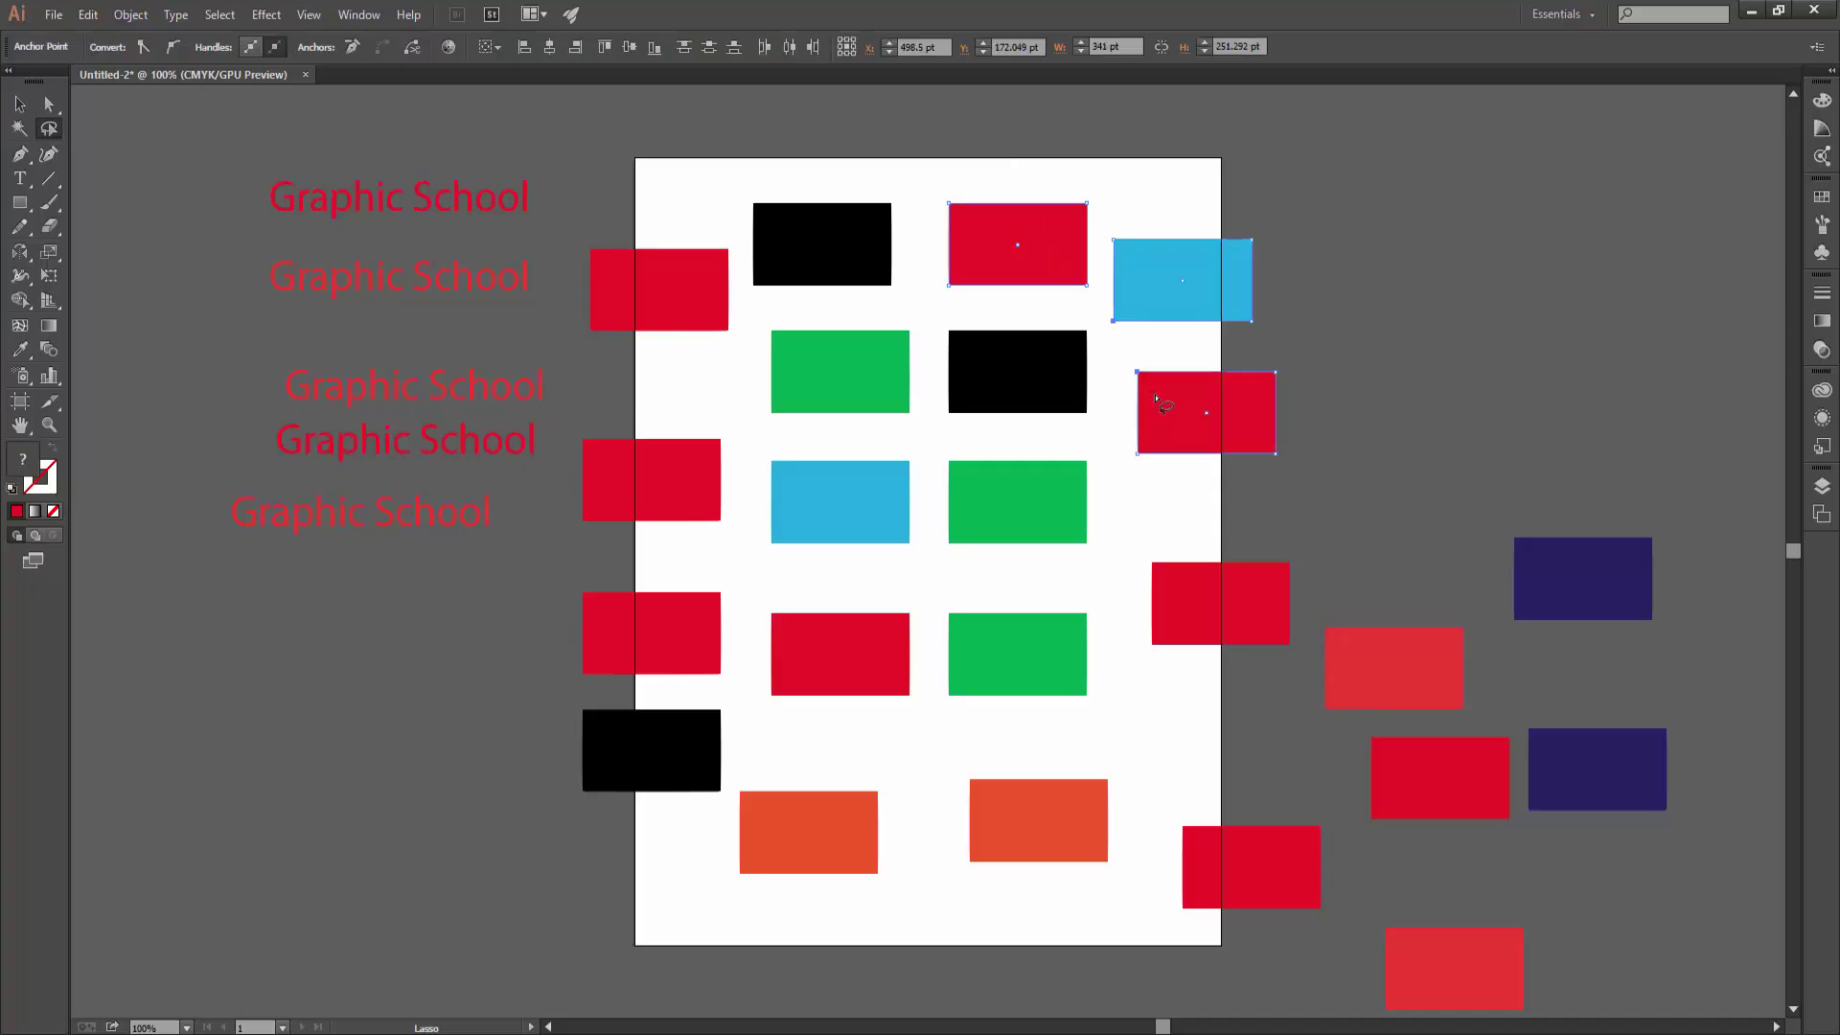
Retry lasso loops around the top red, blue, black and right red rectangles, clearing each attempt
left_click(1083, 185)
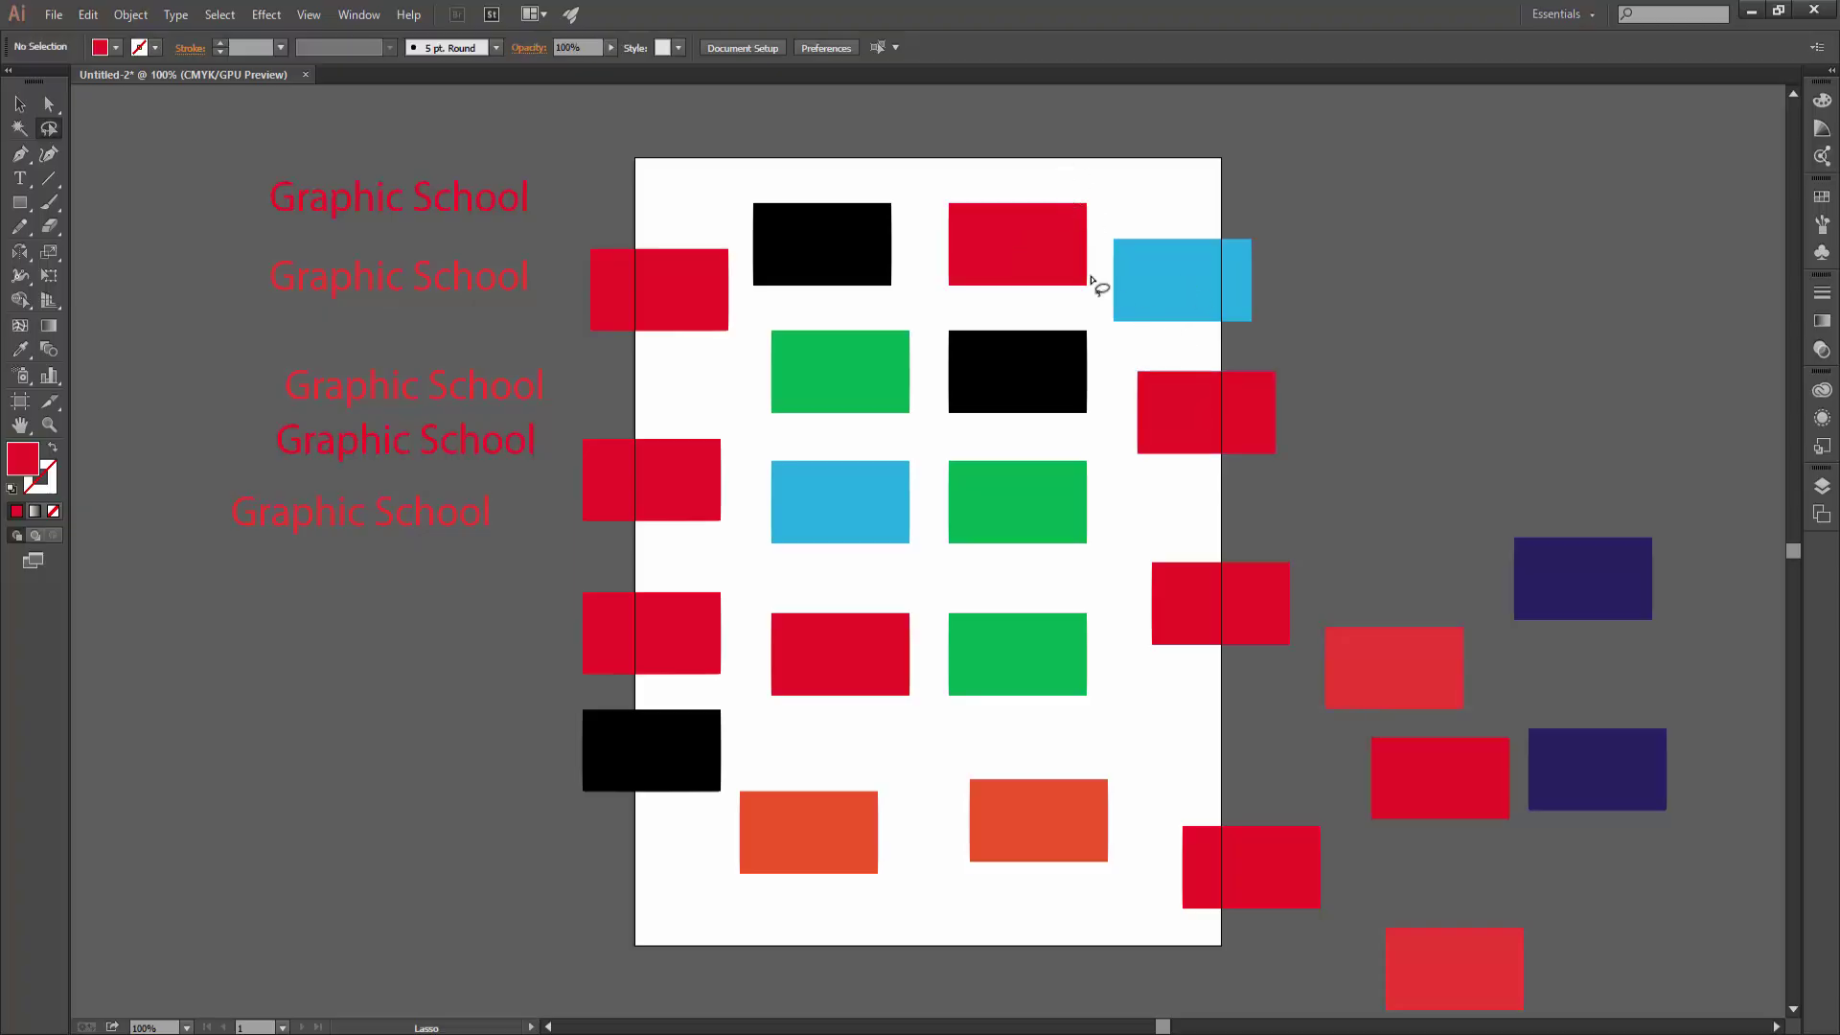
left_click_drag(1031, 156, 1111, 355)
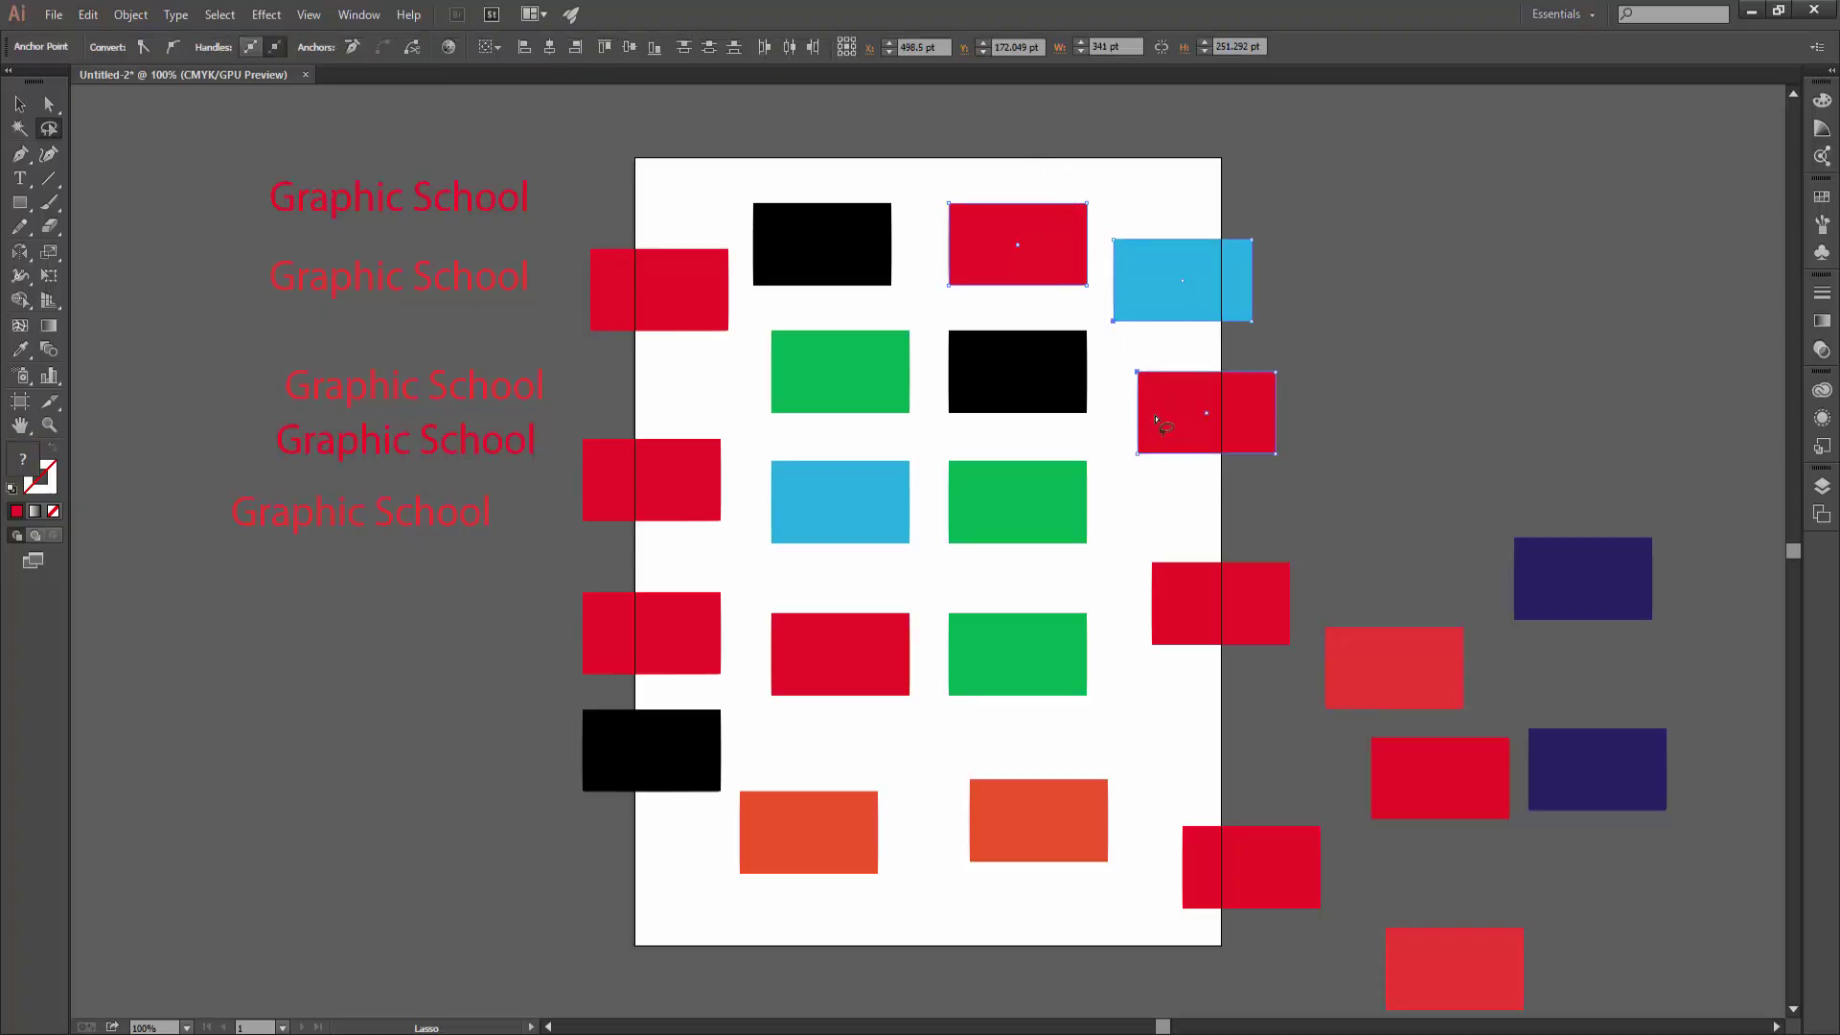
left_click_drag(1016, 171, 1172, 450)
left_click(1022, 185)
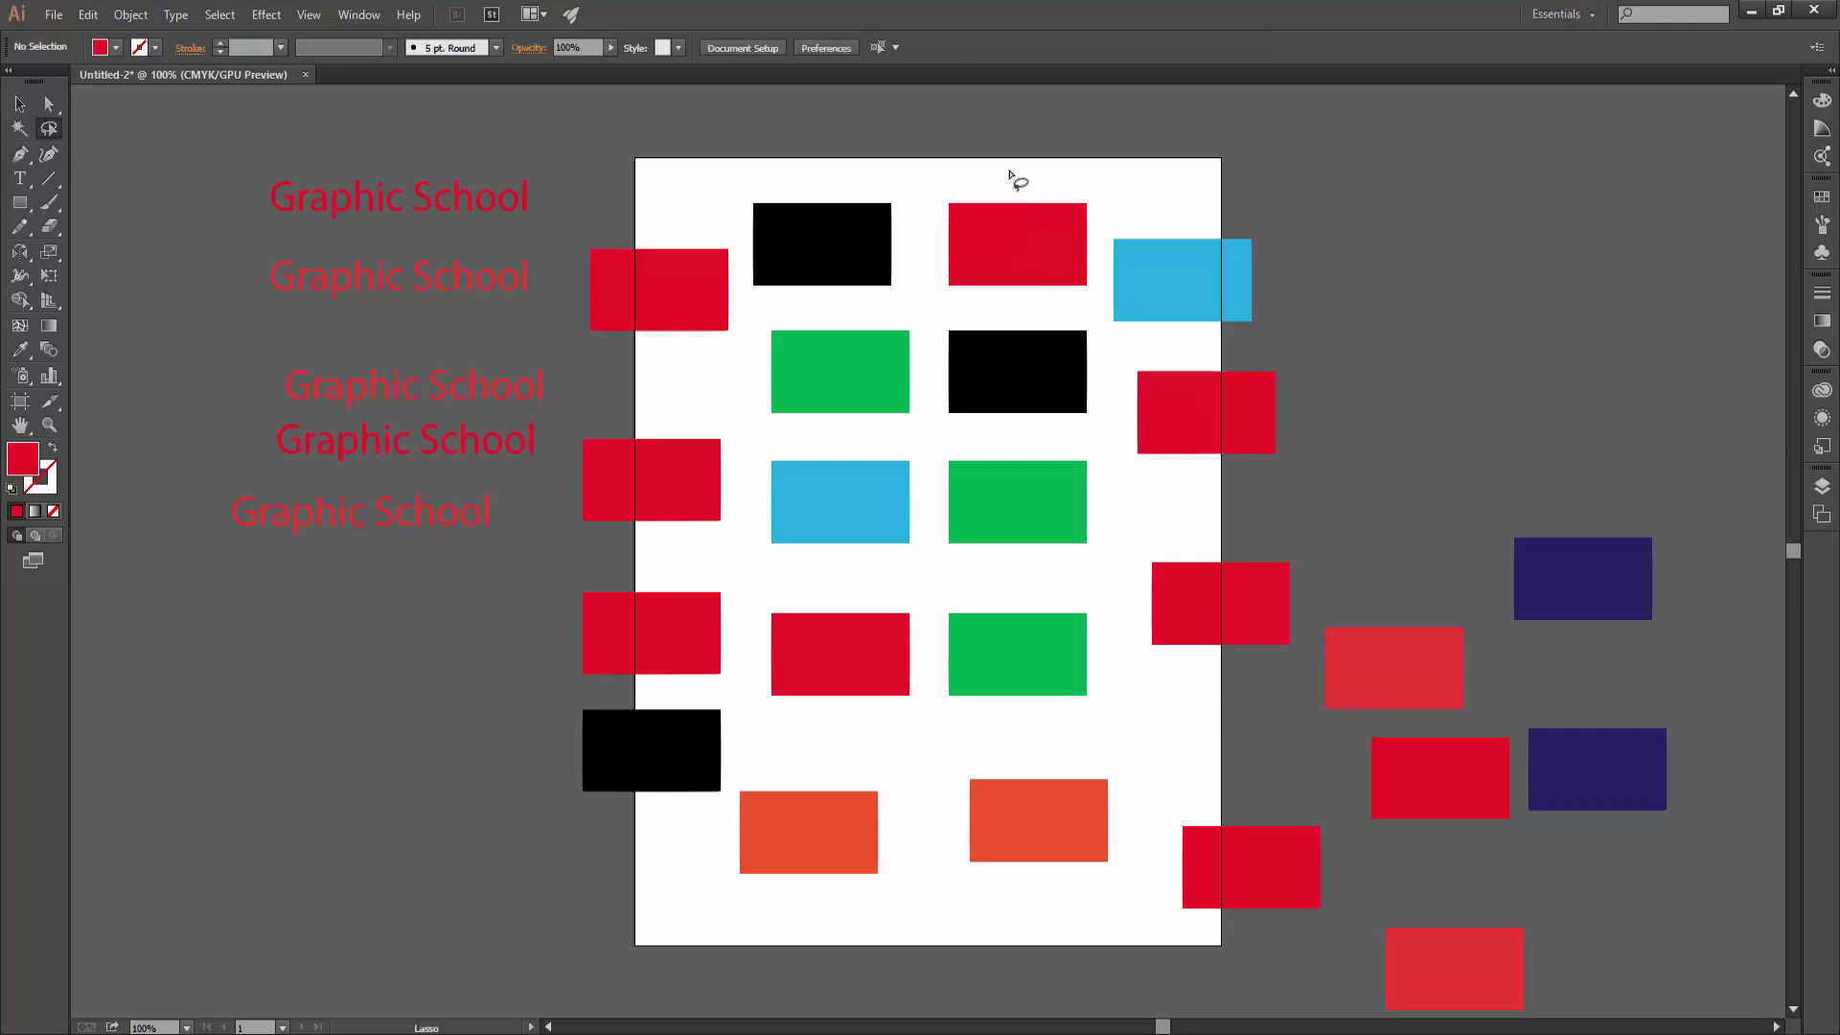
left_click_drag(1009, 171, 1123, 369)
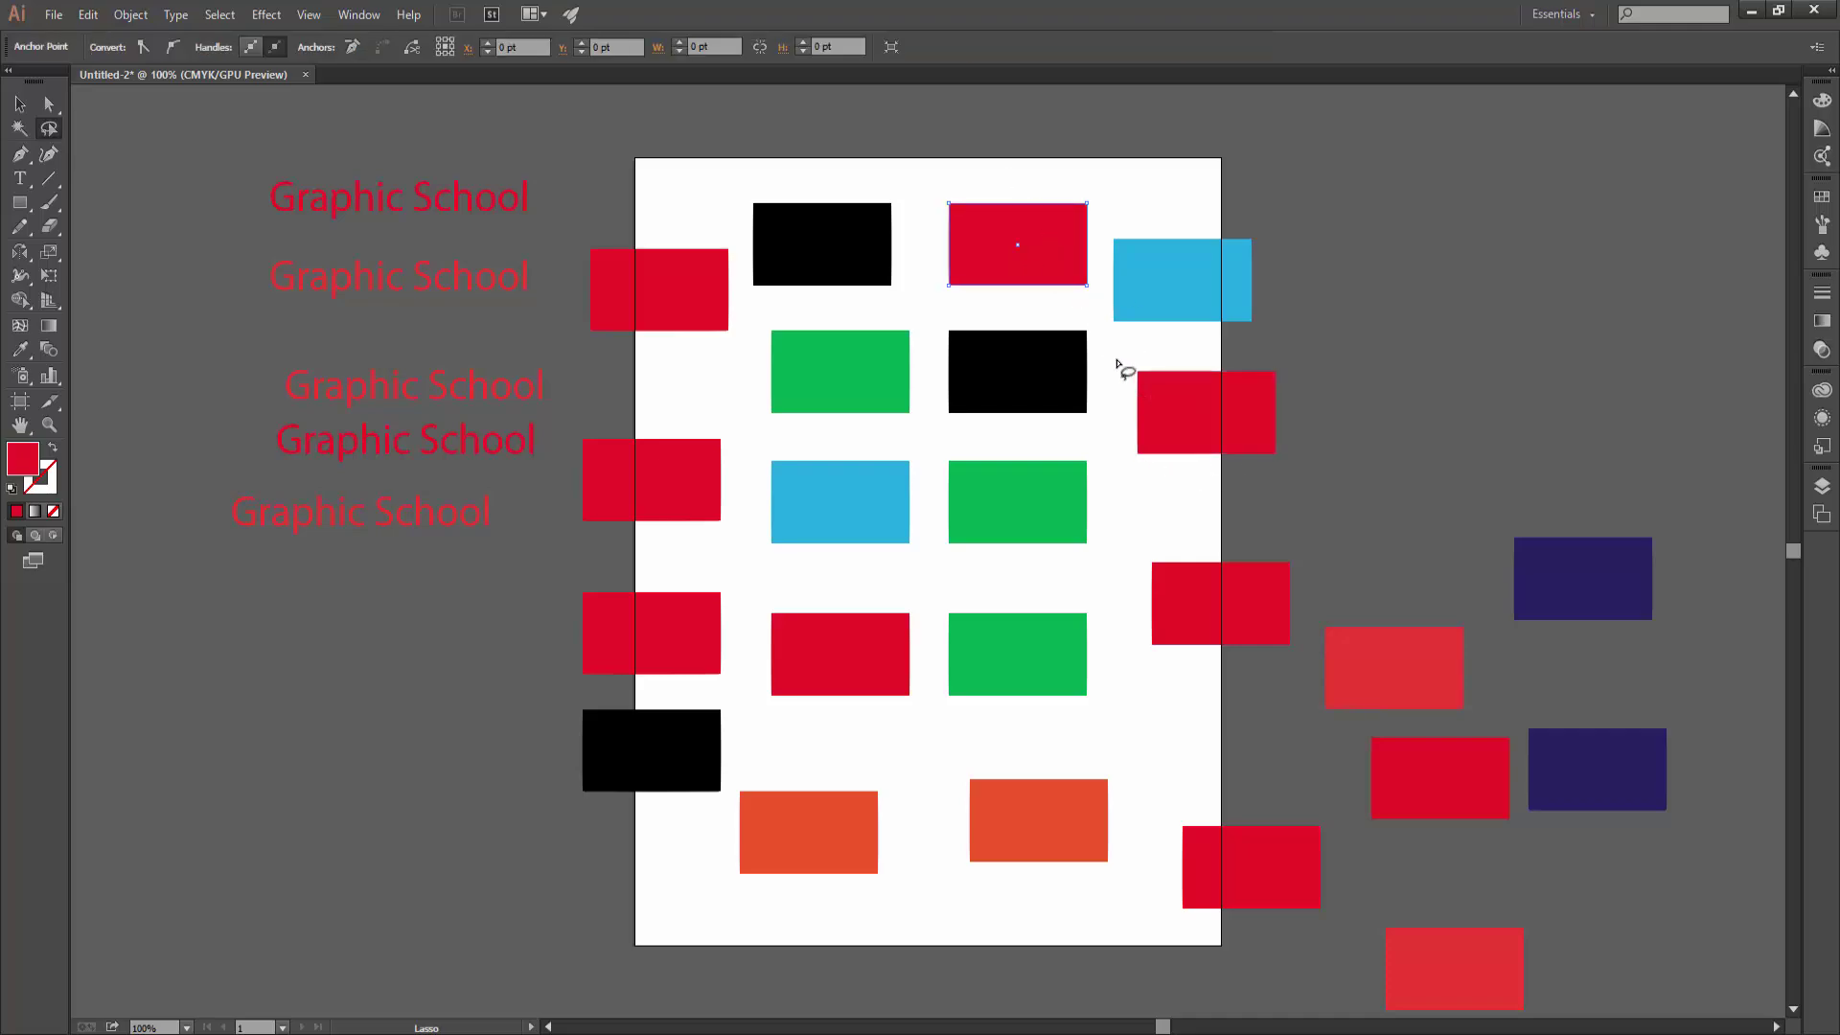
left_click(1011, 184)
left_click_drag(1006, 177, 1123, 379)
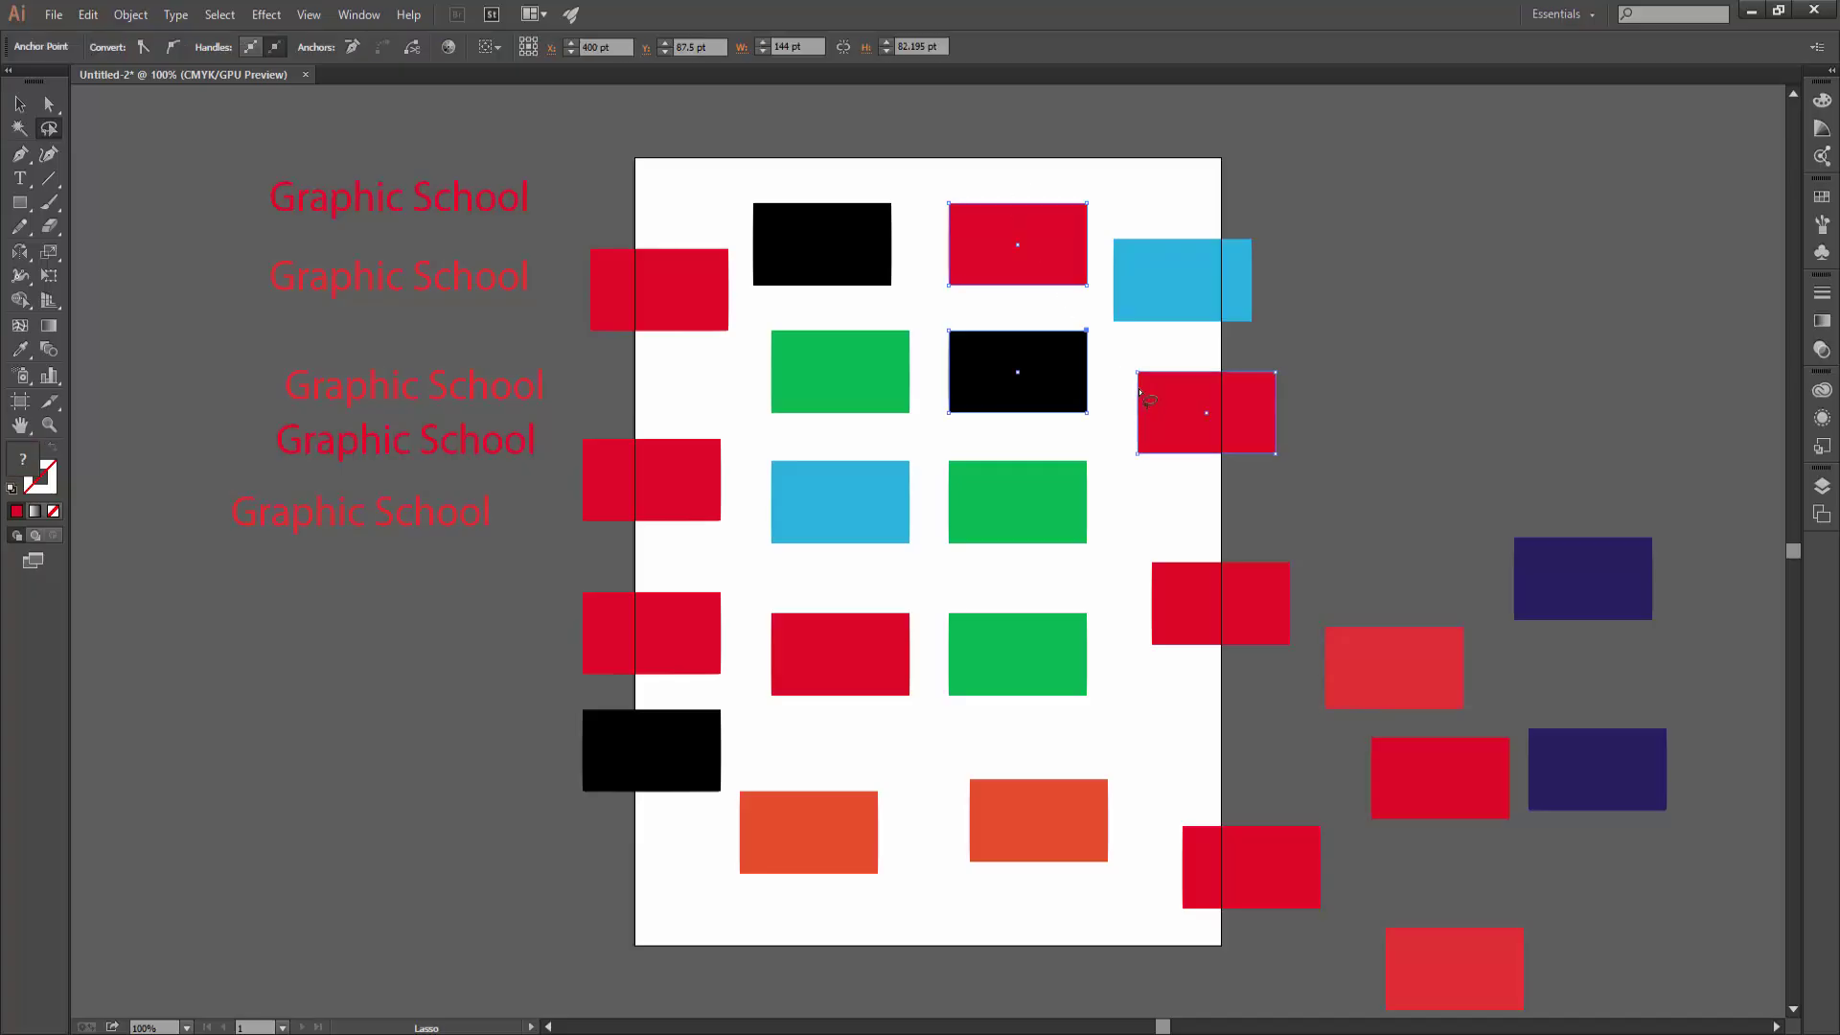
left_click(1068, 177)
left_click_drag(1036, 161, 847, 542)
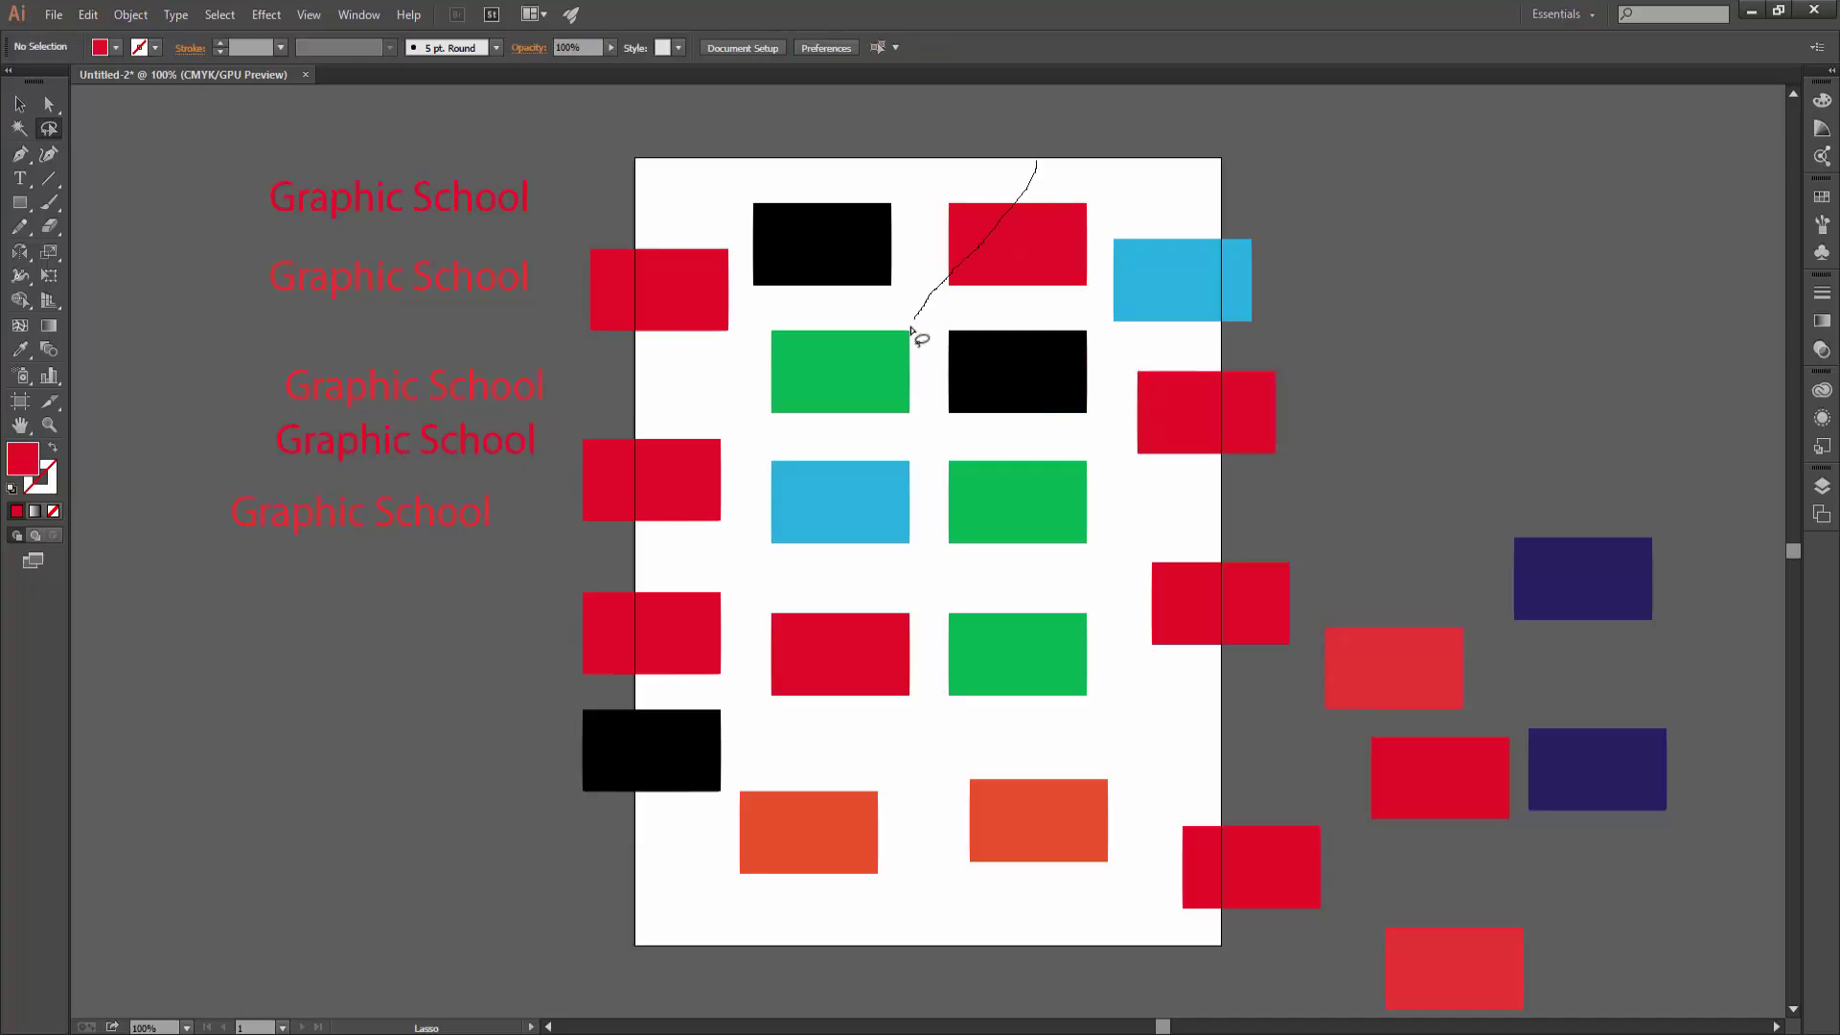
mouse_move(911, 664)
left_mouse_down()
mouse_move(1096, 694)
mouse_move(1226, 815)
mouse_move(1095, 941)
mouse_move(595, 891)
mouse_move(342, 555)
mouse_move(441, 426)
left_mouse_up()
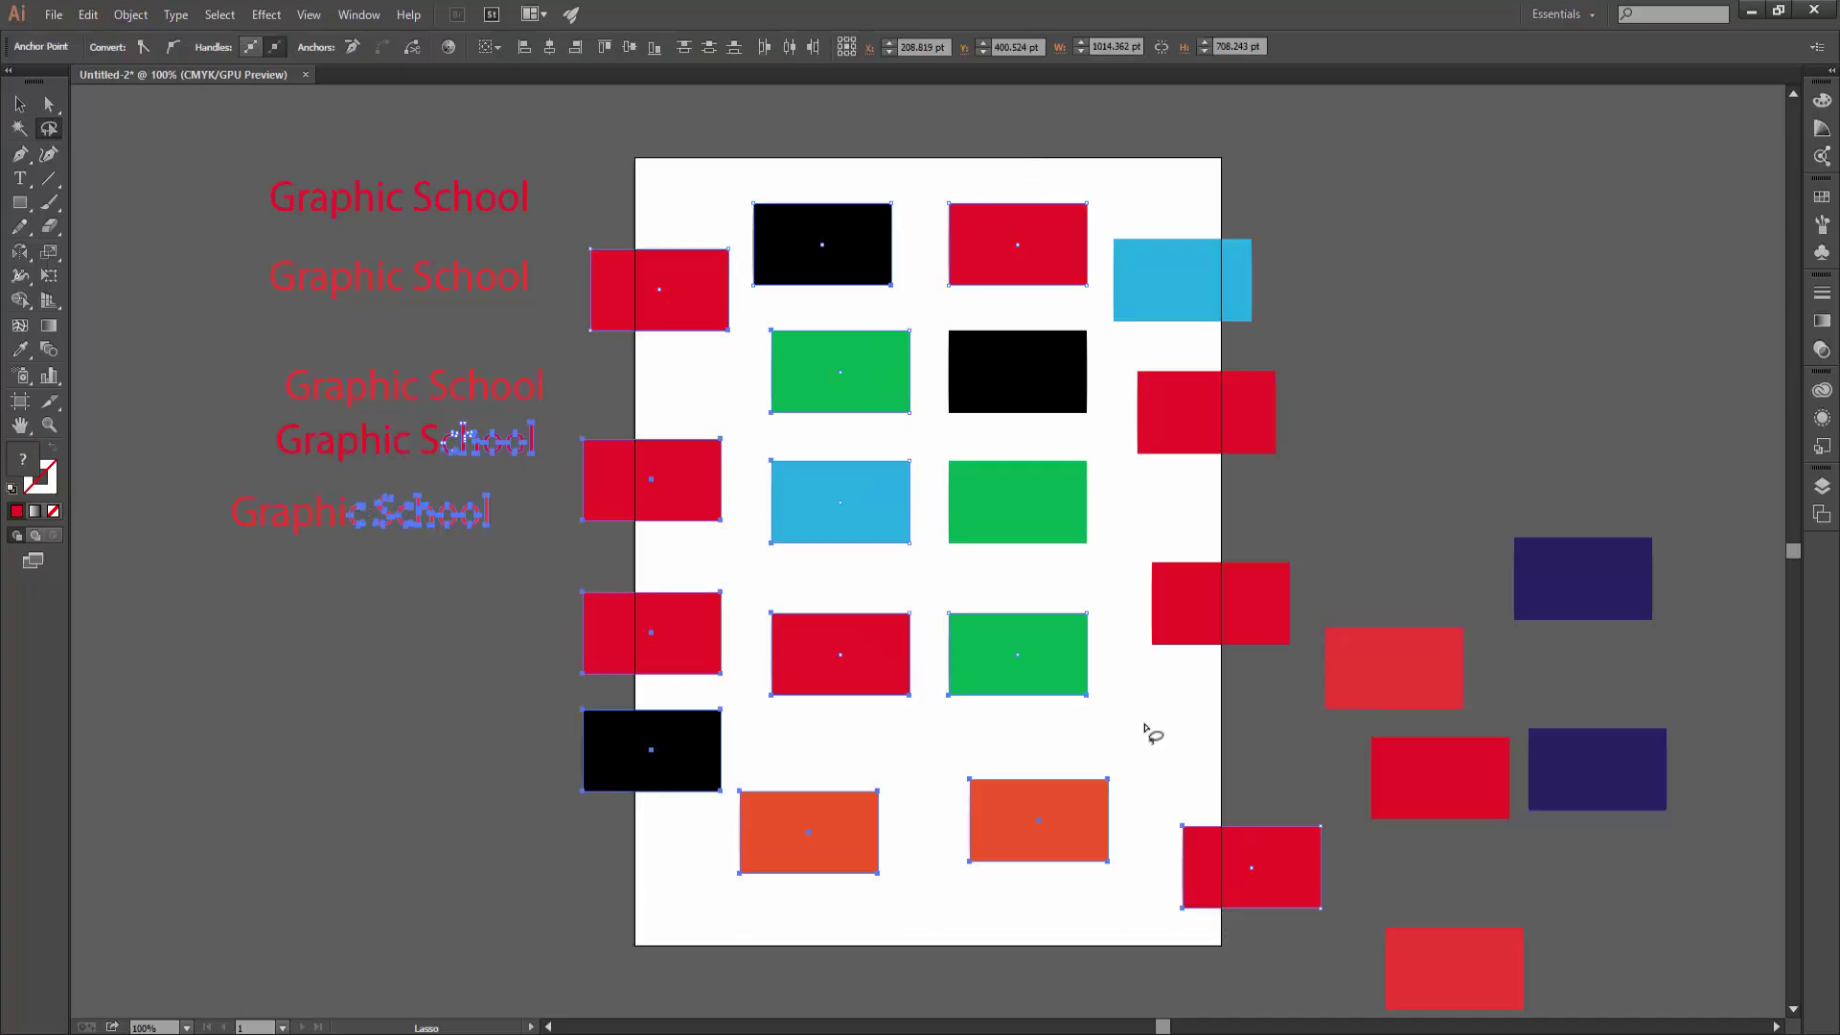
left_click(1001, 161)
mouse_move(1066, 156)
left_mouse_down()
mouse_move(928, 317)
mouse_move(936, 451)
mouse_move(1076, 594)
mouse_move(1217, 816)
mouse_move(1198, 901)
mouse_move(444, 642)
mouse_move(402, 517)
mouse_move(917, 1028)
mouse_move(1171, 905)
mouse_move(1101, 632)
mouse_move(940, 493)
mouse_move(912, 330)
mouse_move(867, 292)
left_mouse_up()
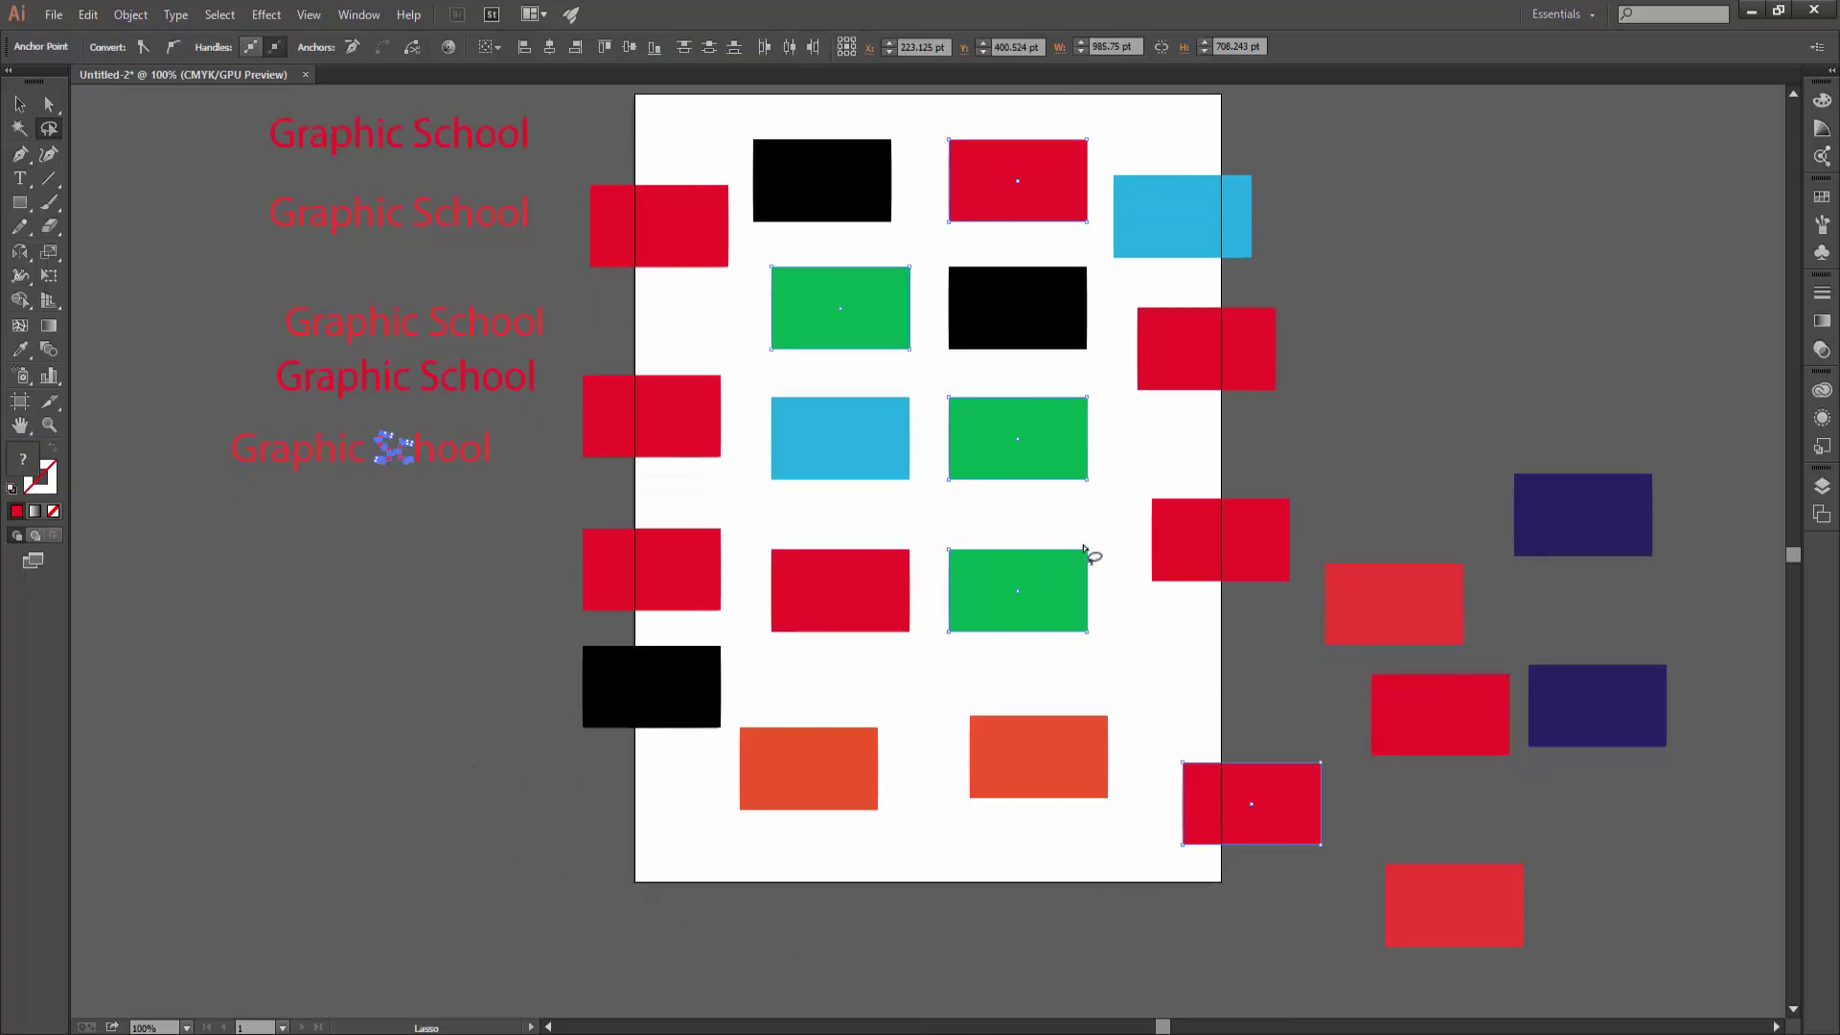
left_click(446, 486)
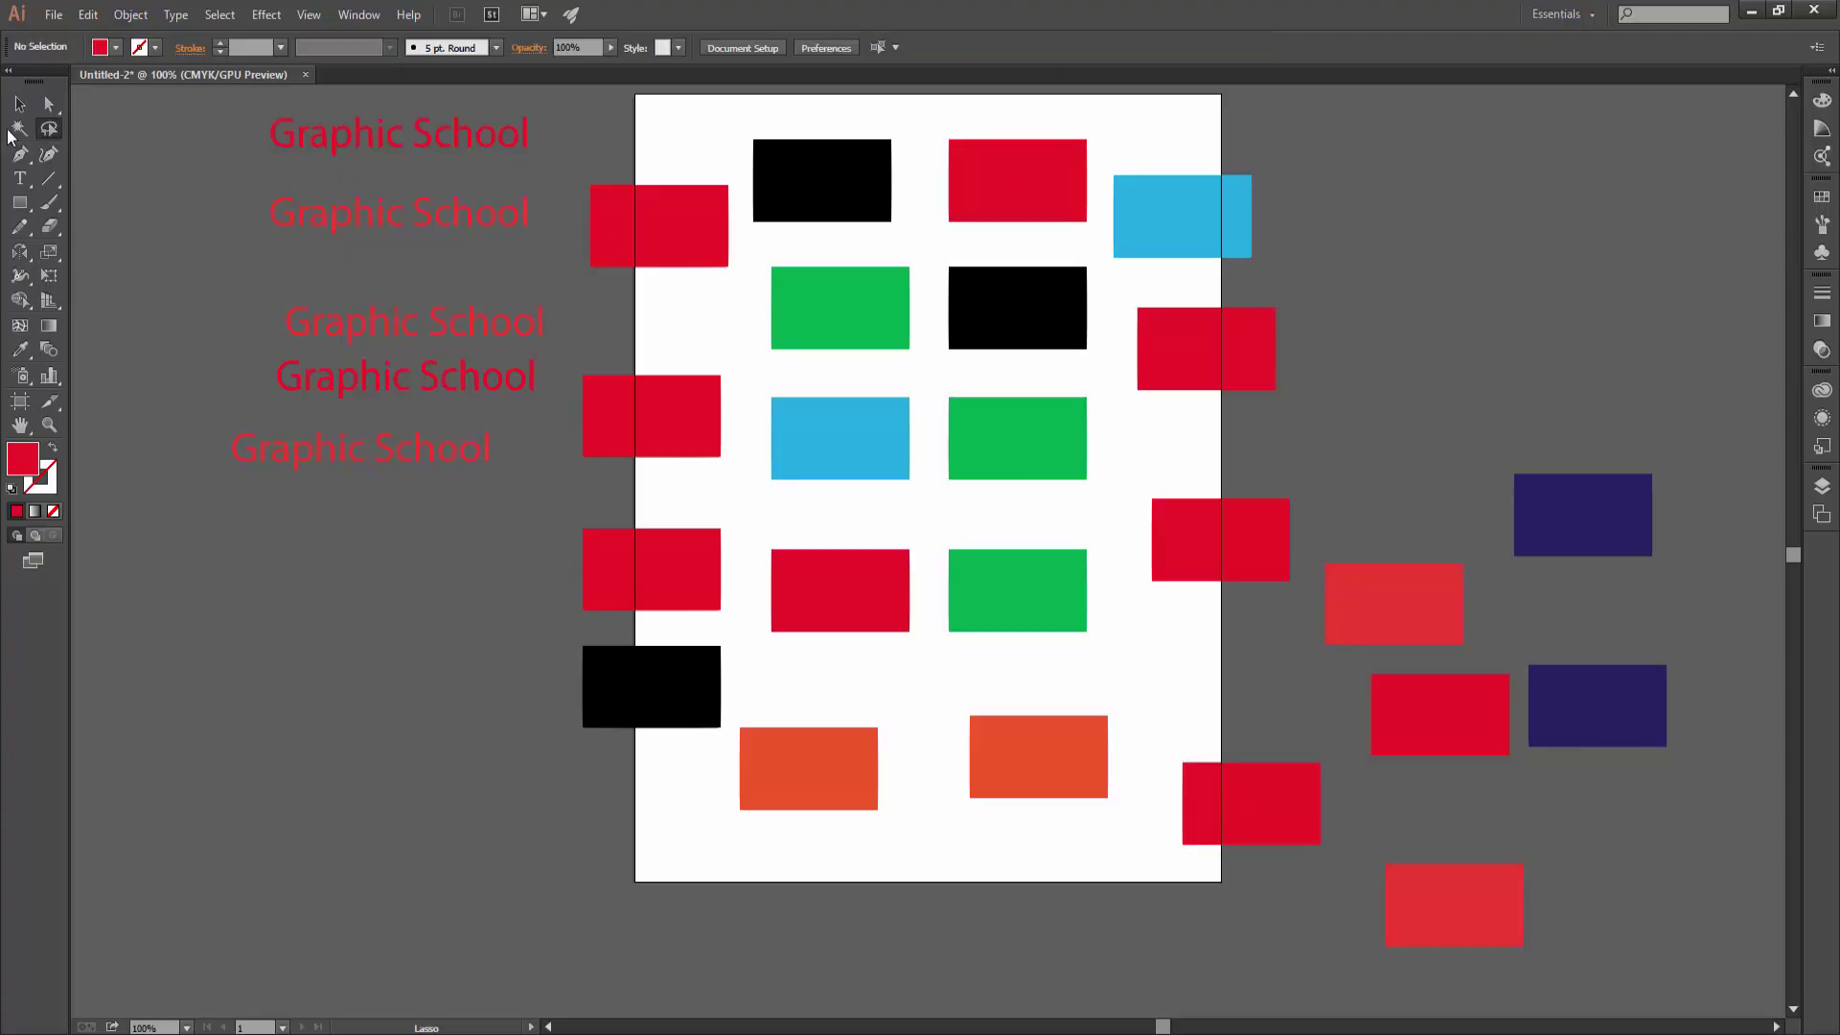
left_click(20, 104)
left_click(405, 450)
right_click(289, 458)
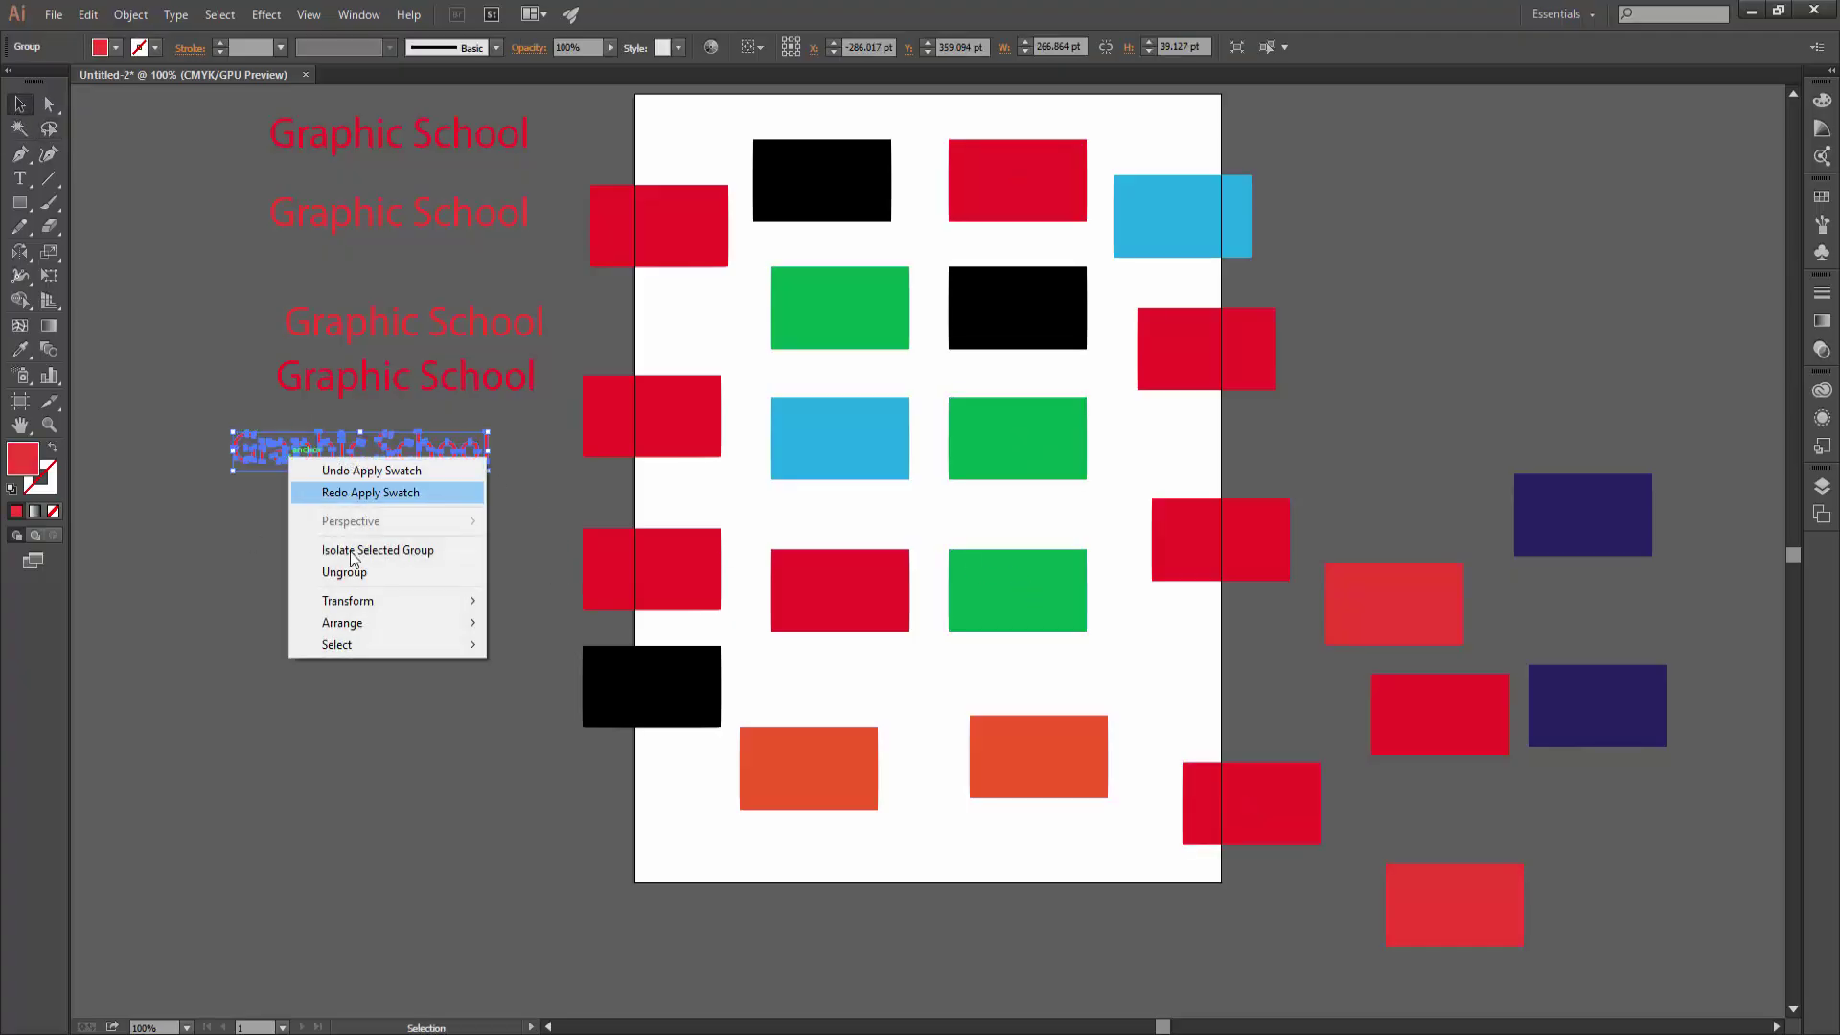
left_click(309, 539)
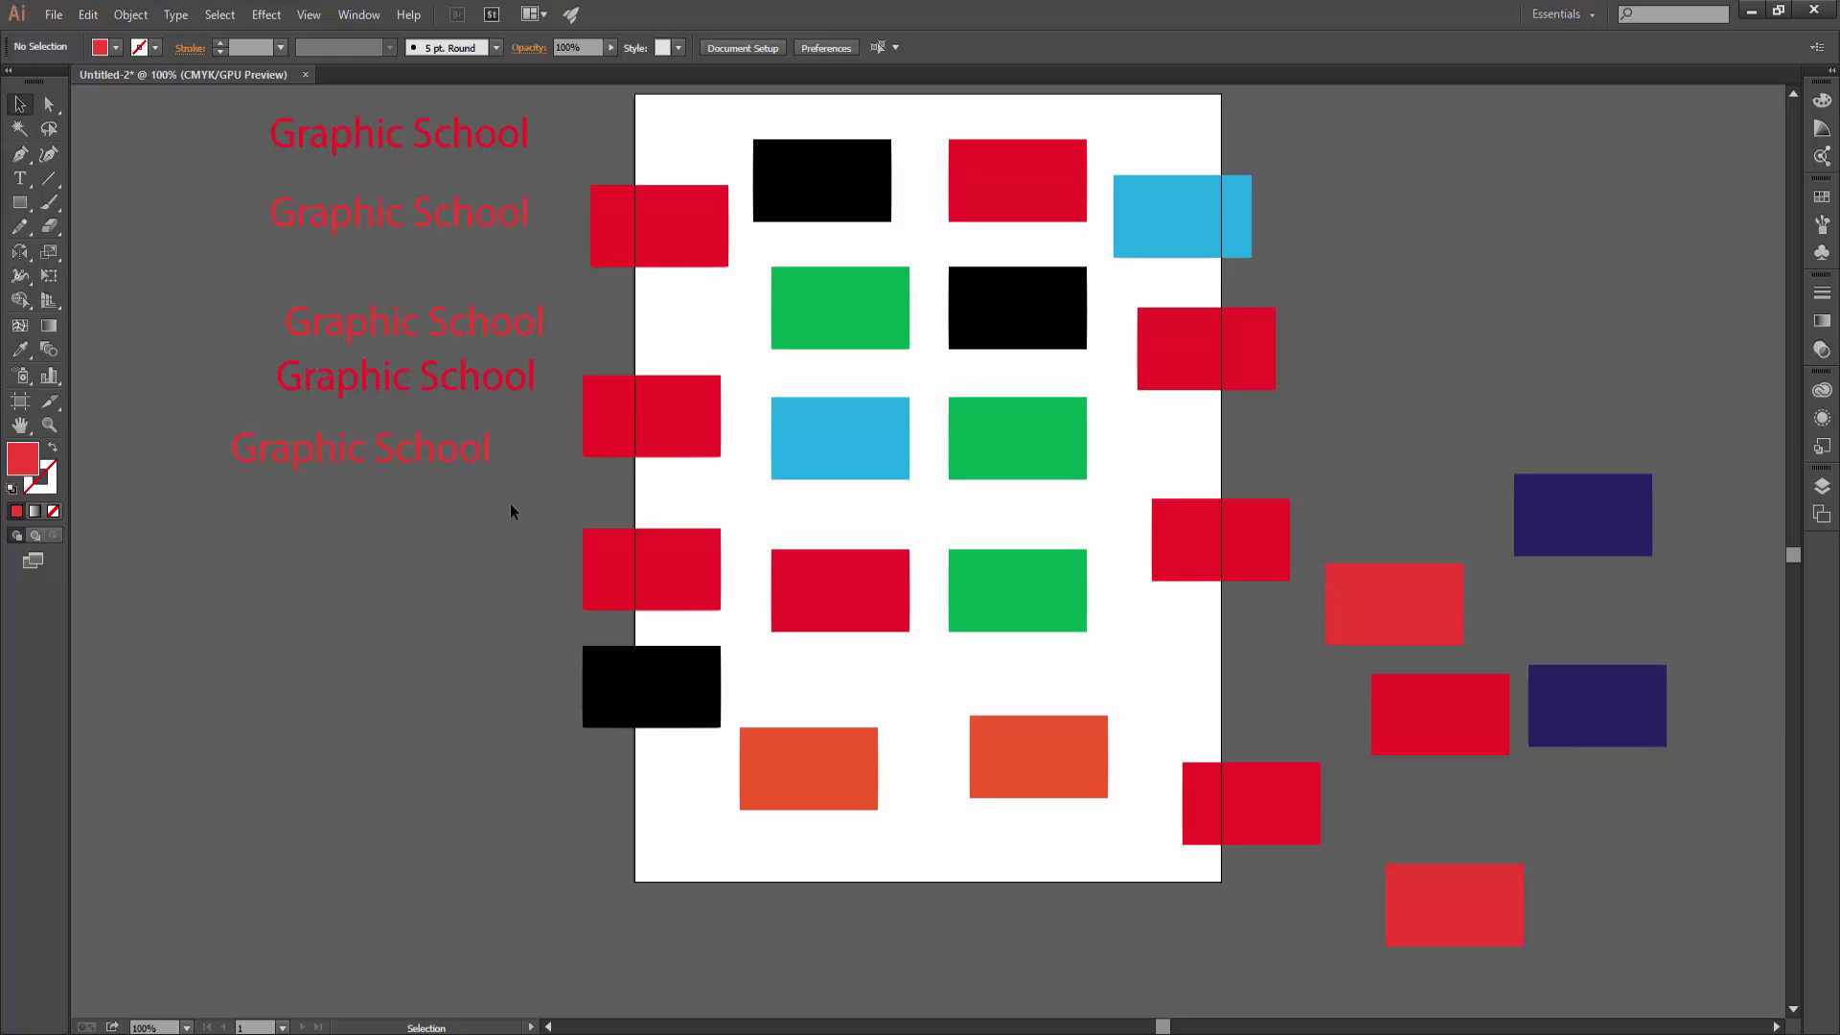
left_click_drag(157, 446, 180, 454)
key("v")
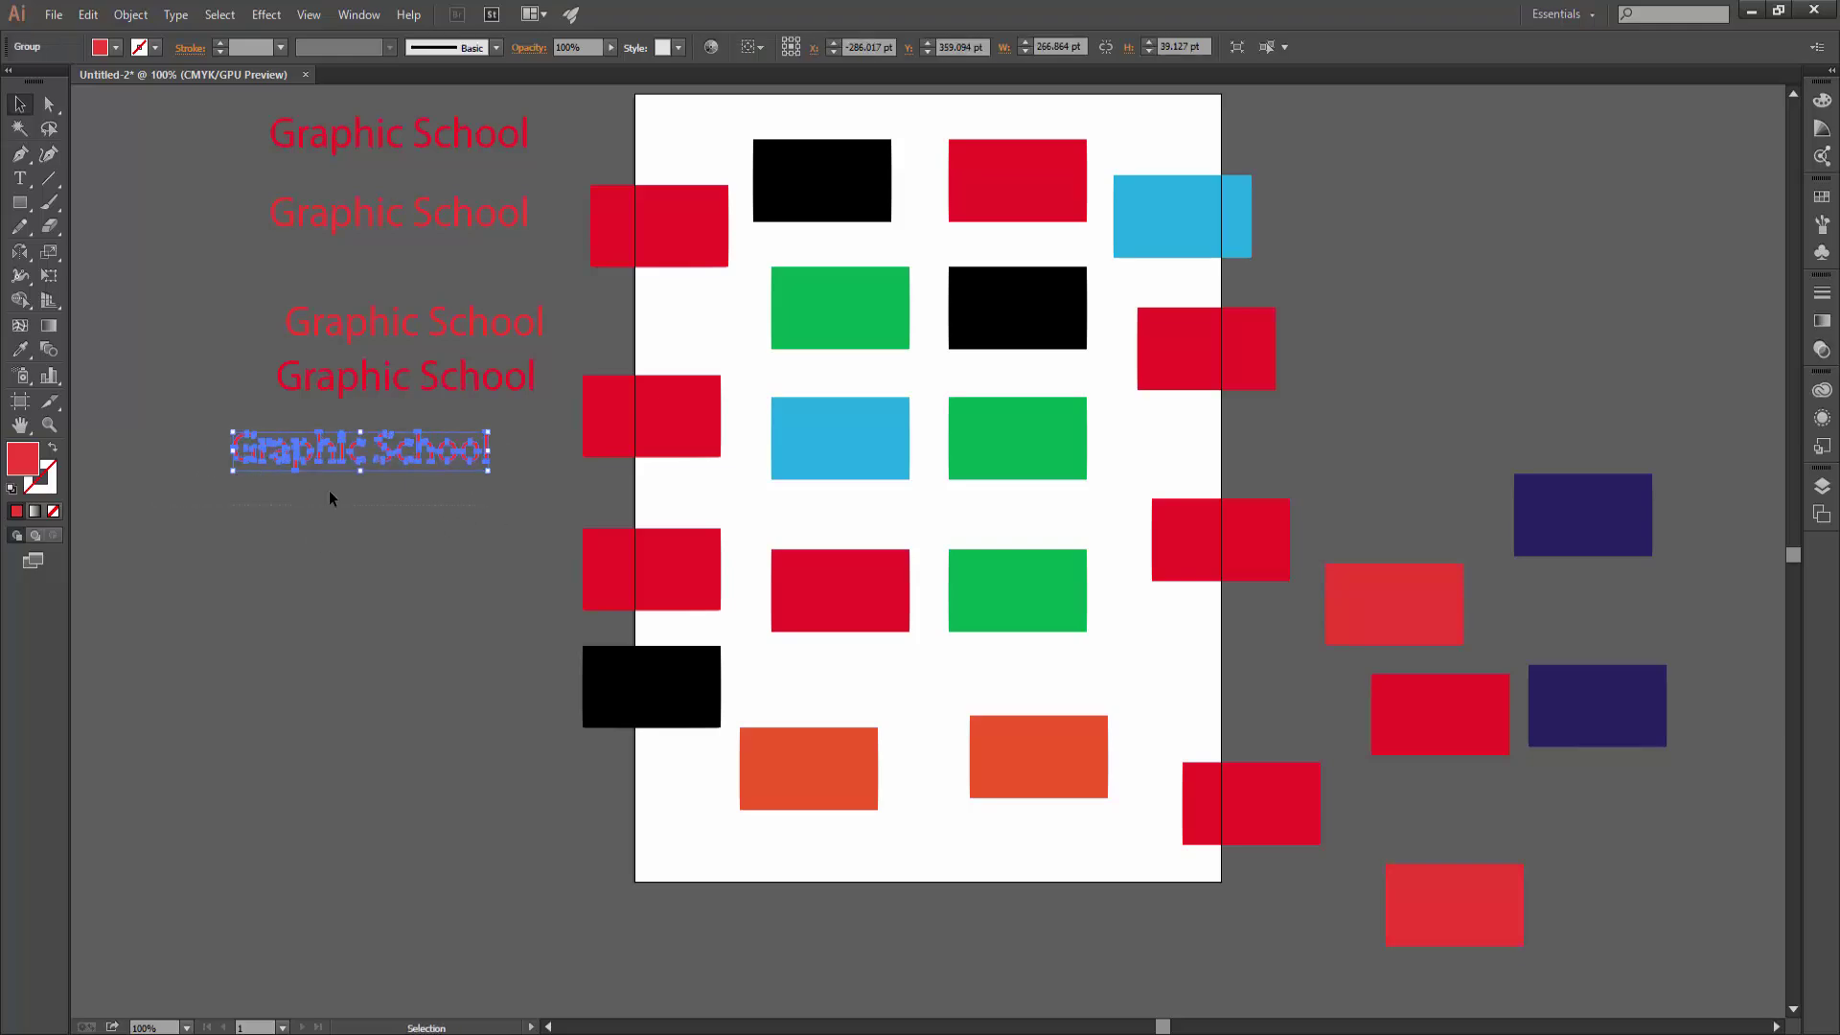
left_click(329, 490)
left_click(49, 128)
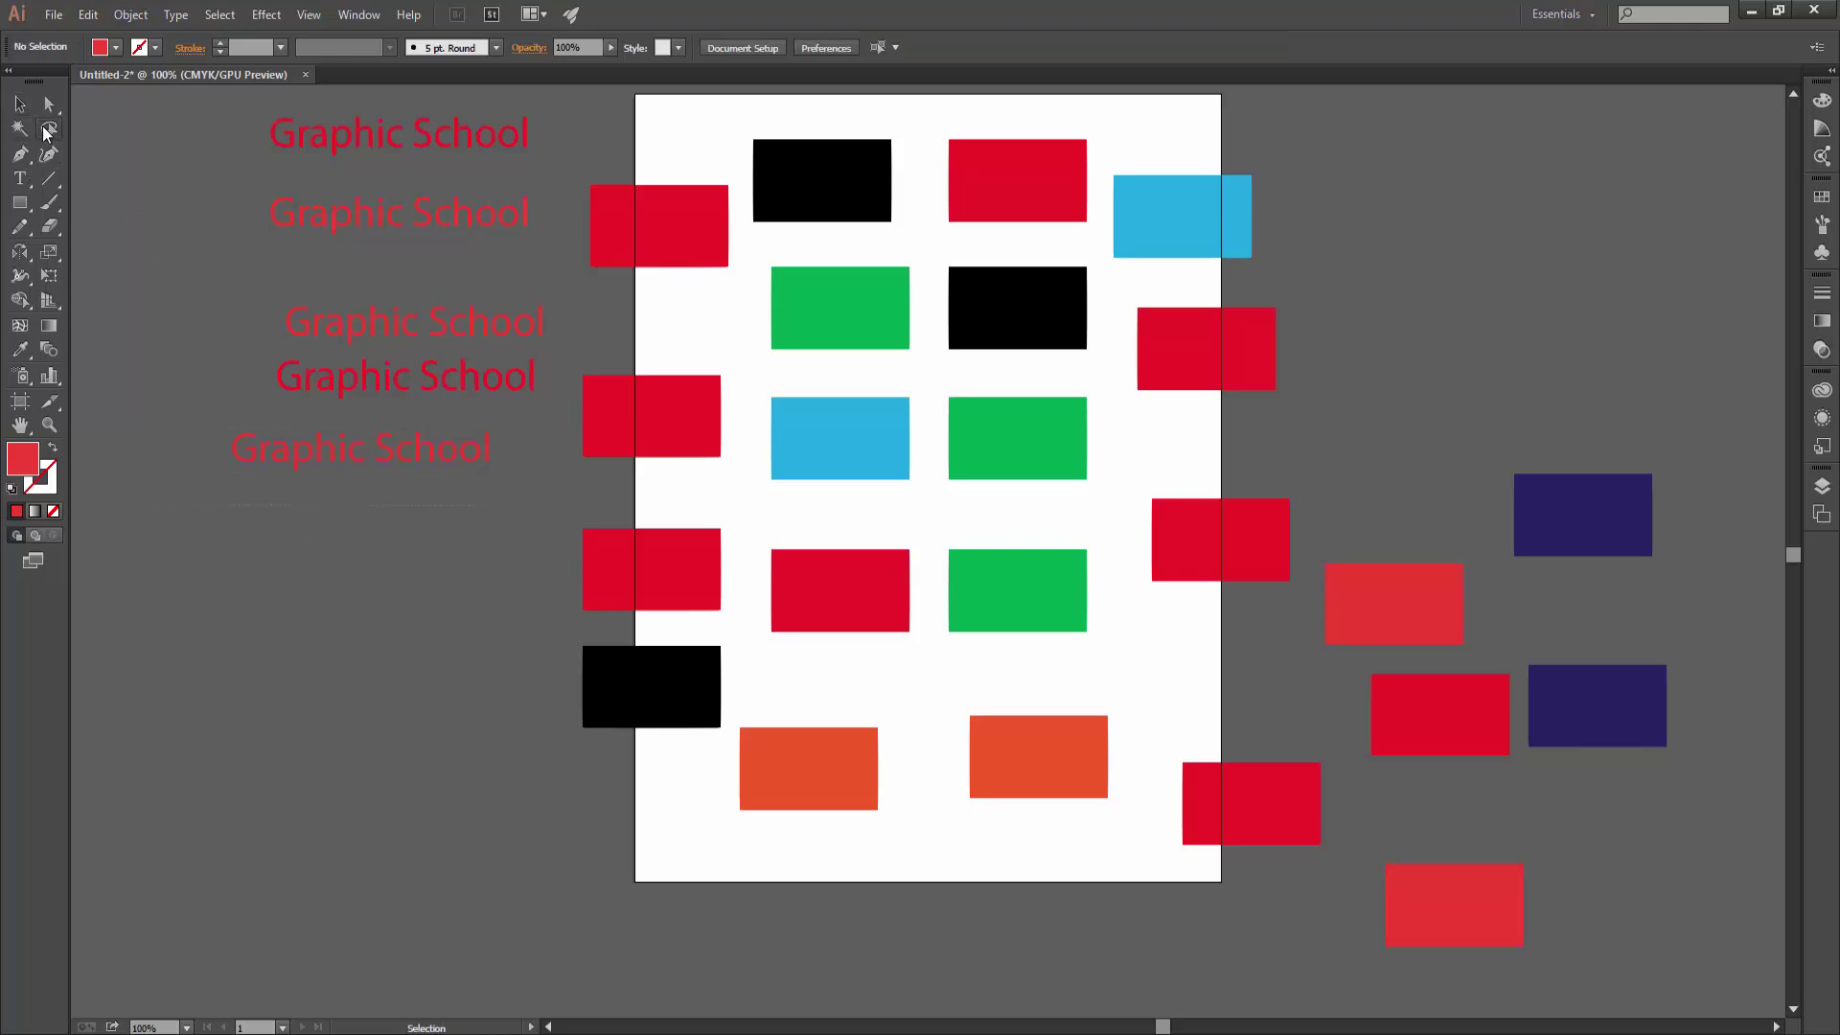
scroll(870, 350, "up", 1)
mouse_move(1051, 134)
left_mouse_down()
mouse_move(1006, 228)
mouse_move(1131, 362)
mouse_move(1351, 525)
mouse_move(1404, 686)
mouse_move(1189, 912)
mouse_move(1336, 841)
mouse_move(1445, 690)
mouse_move(1308, 458)
mouse_move(1098, 306)
mouse_move(1054, 349)
mouse_move(1054, 136)
left_mouse_up()
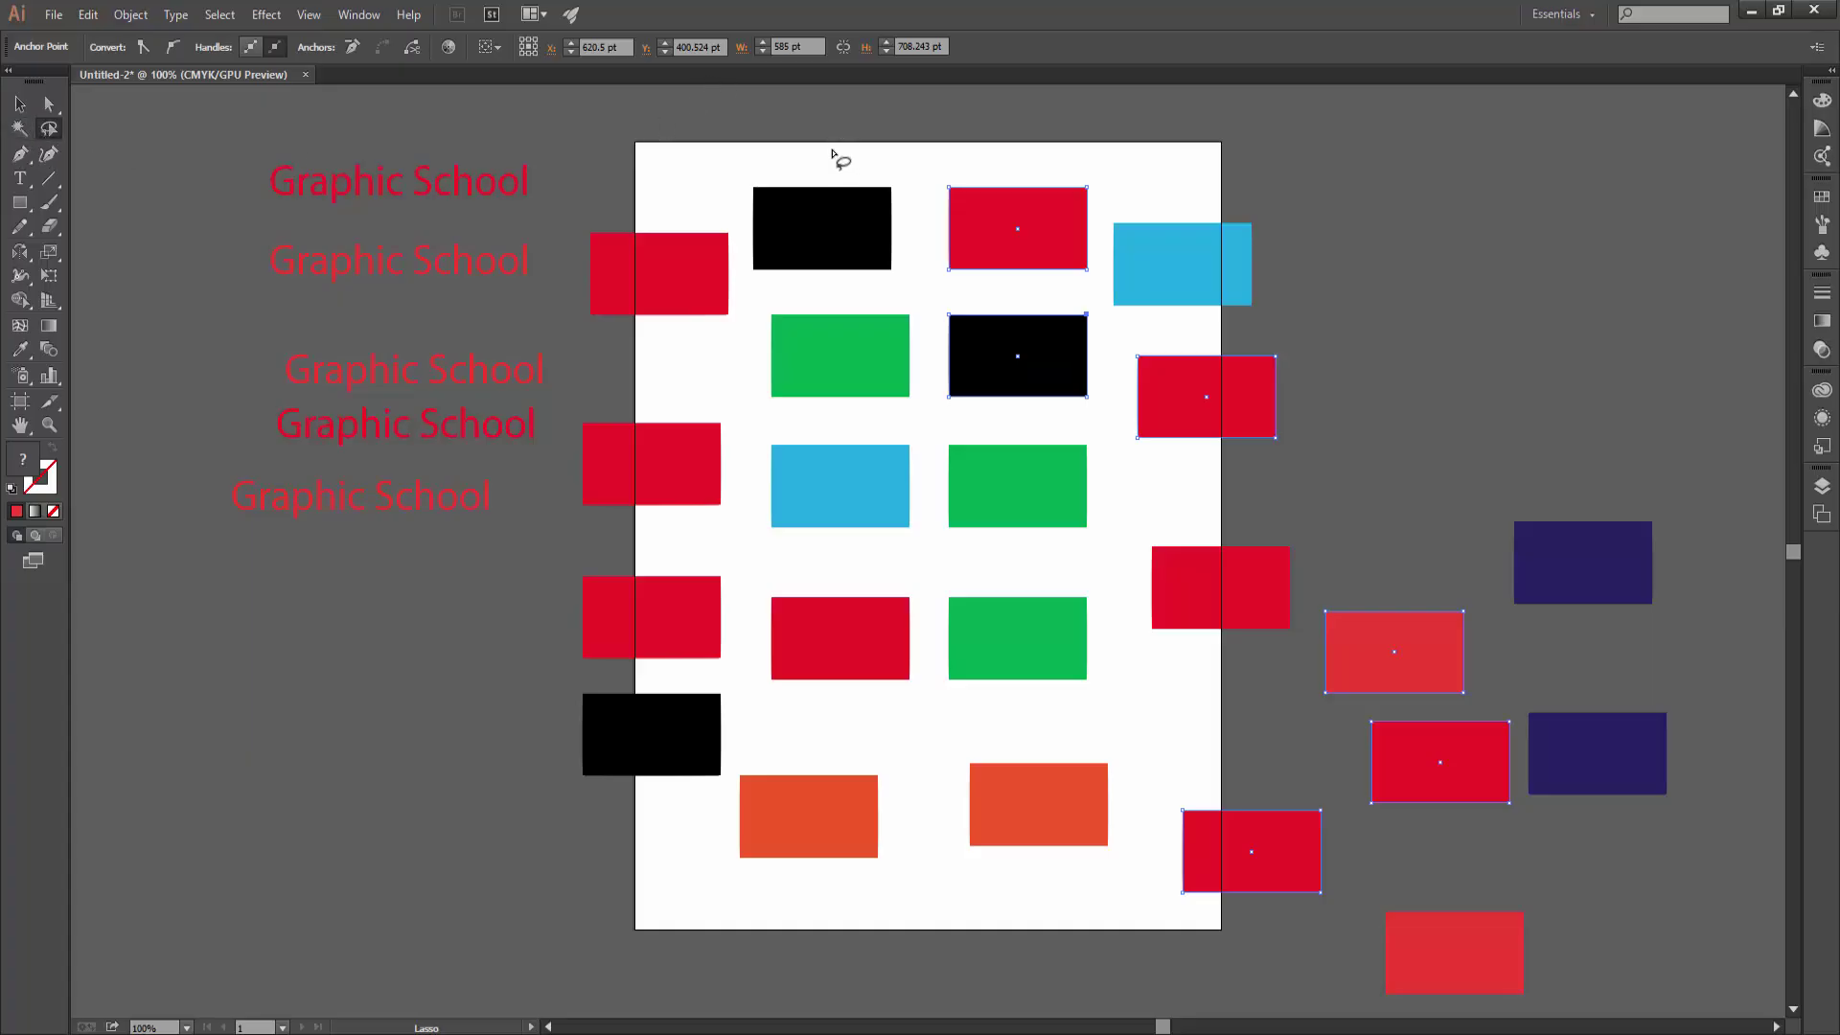
mouse_move(832, 151)
left_mouse_down()
mouse_move(858, 390)
mouse_move(959, 456)
left_mouse_up()
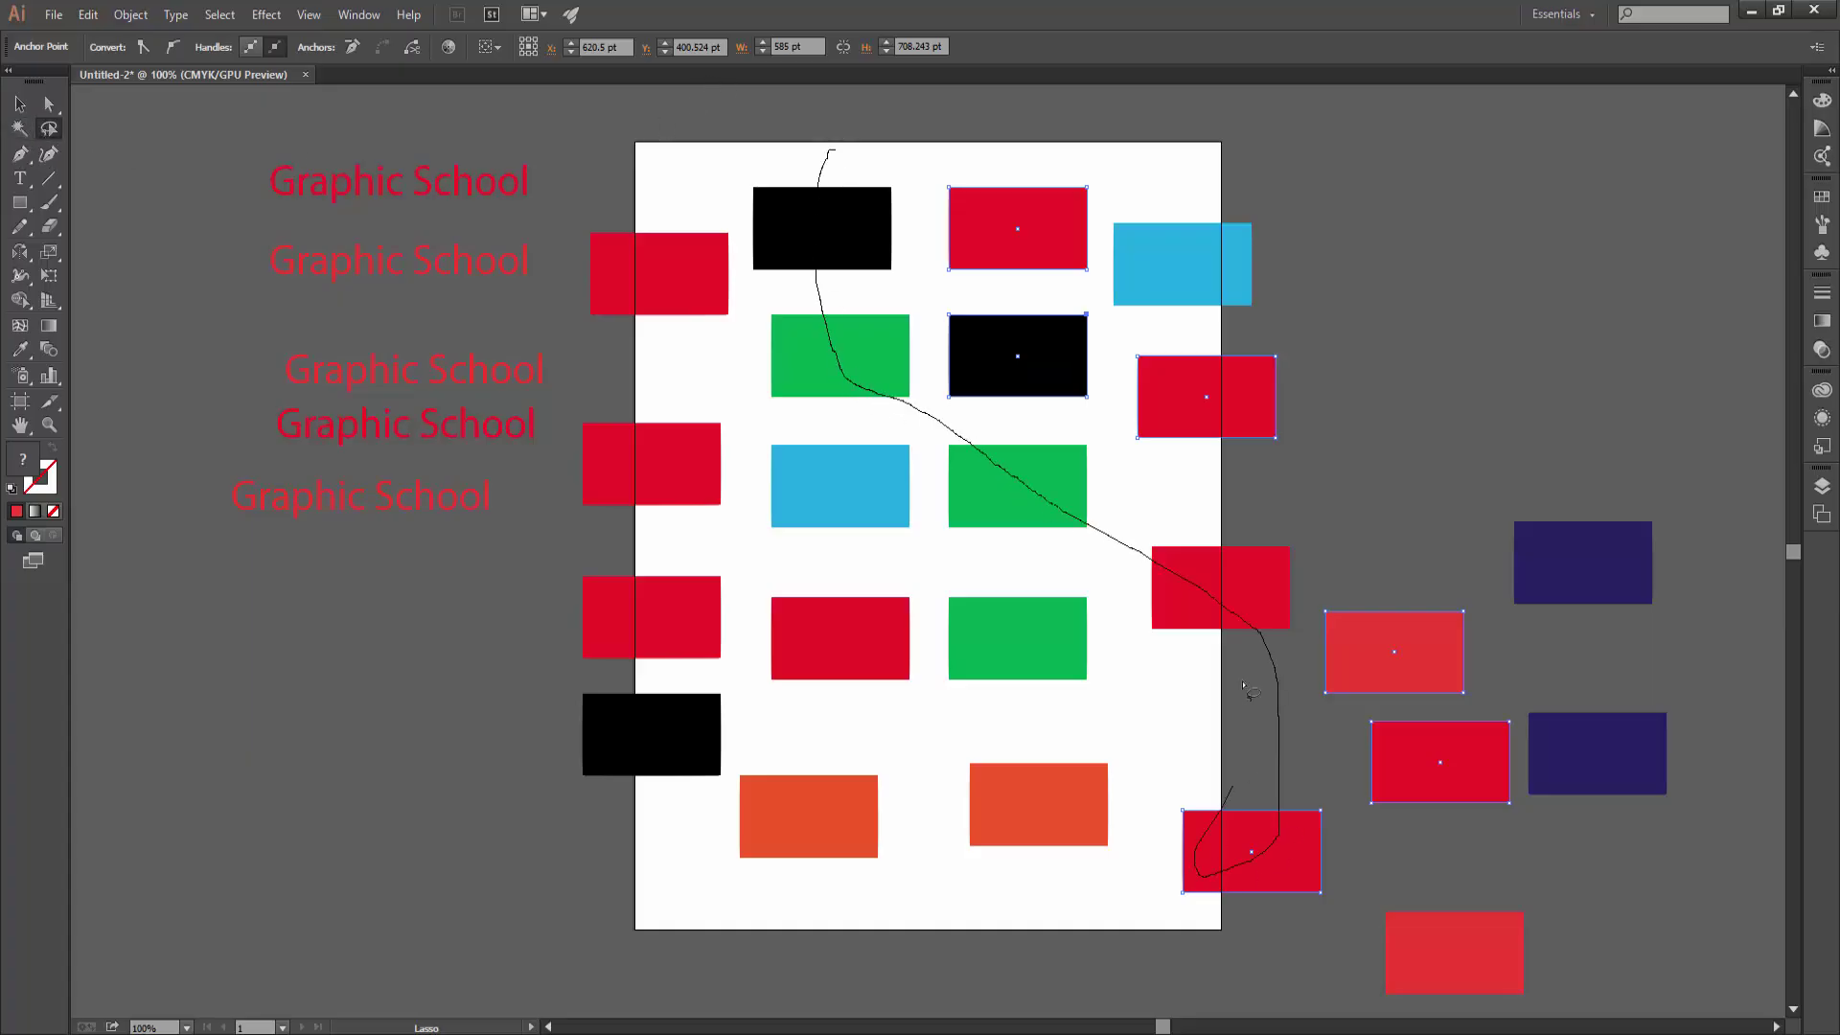
left_click_drag(959, 456, 830, 155)
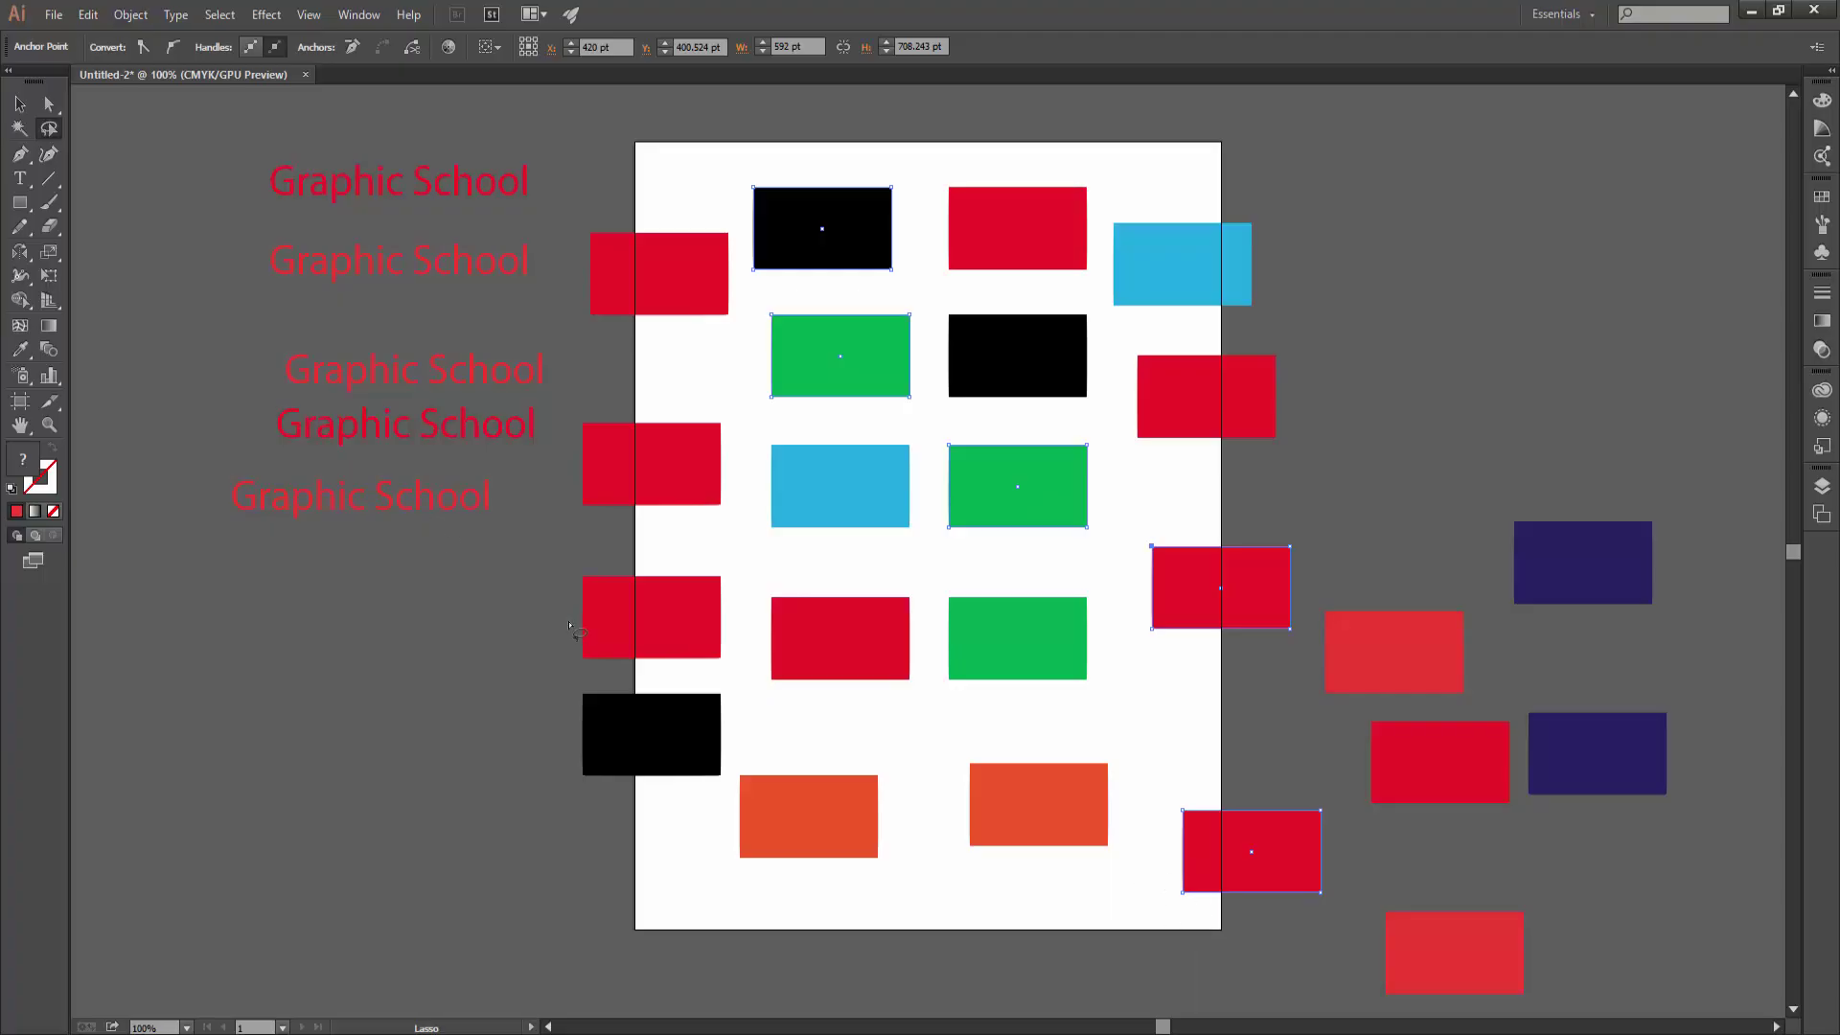
left_click(20, 104)
left_click(1475, 522)
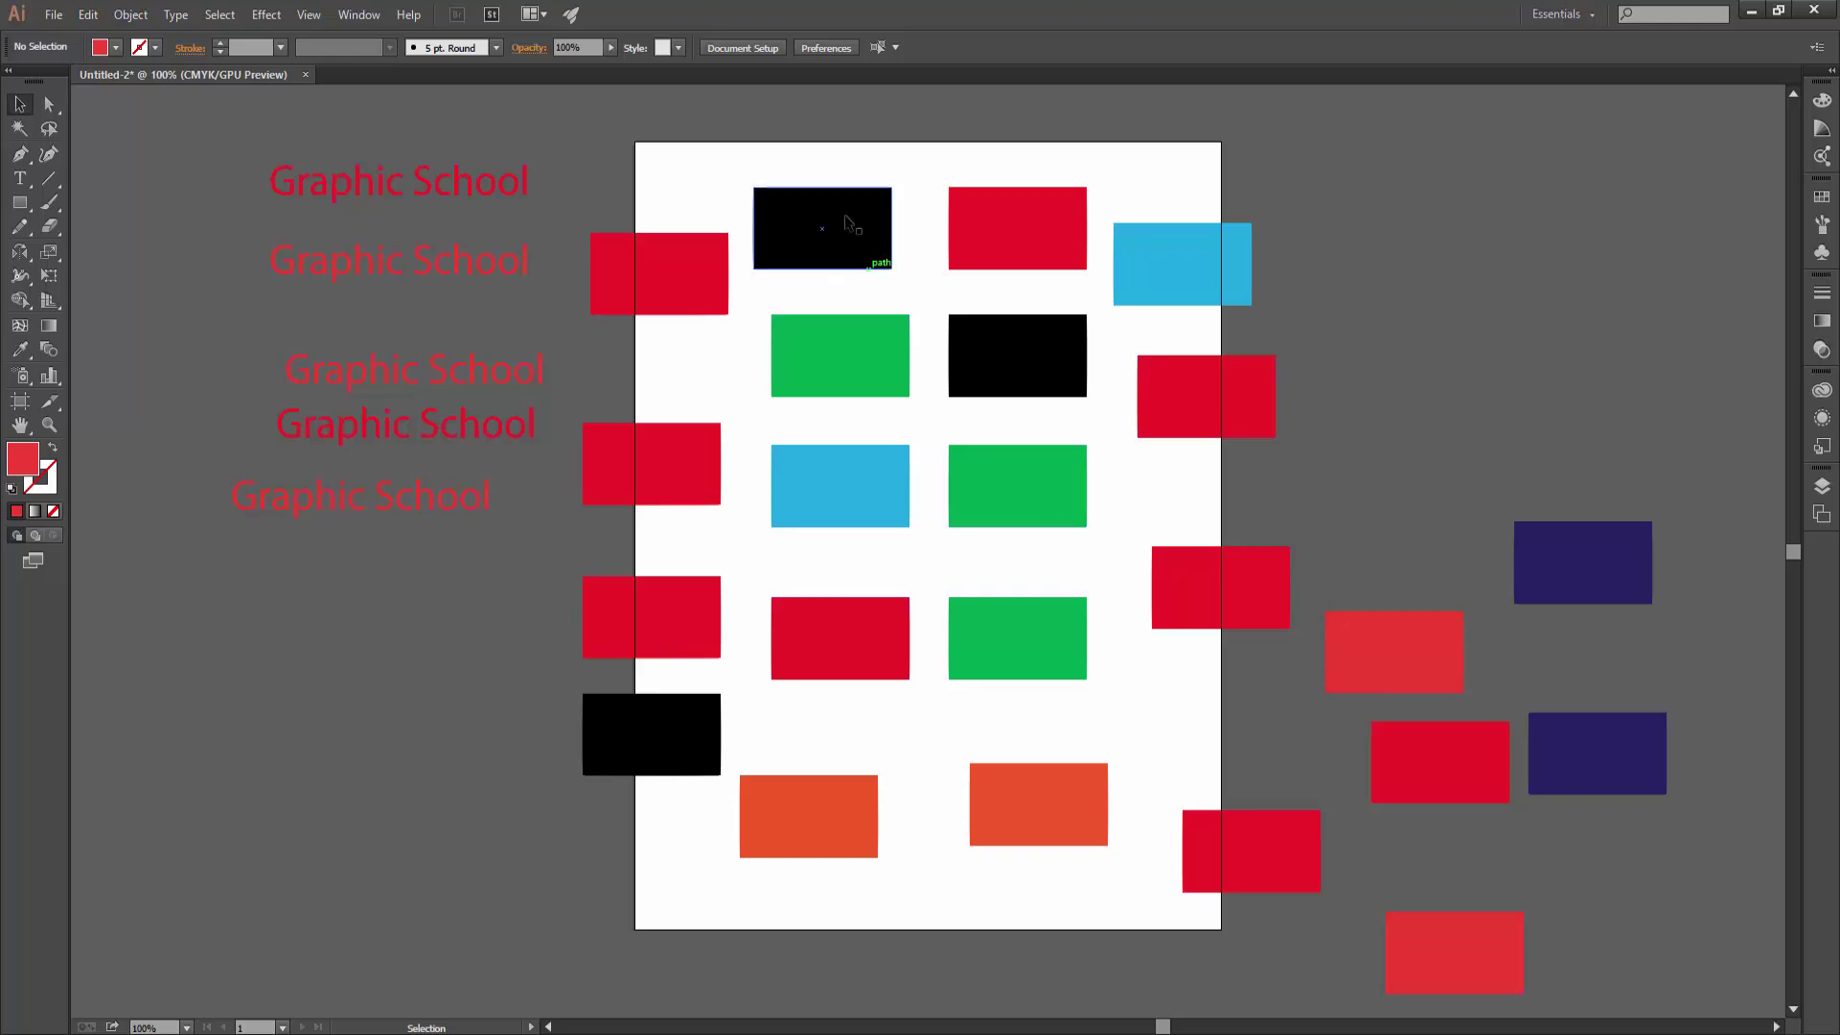
Lasso-add the top and right red rectangles, then Alt-lasso to subtract the right red ones
left_click(49, 129)
mouse_move(866, 122)
left_mouse_down()
mouse_move(978, 459)
mouse_move(826, 125)
left_mouse_up()
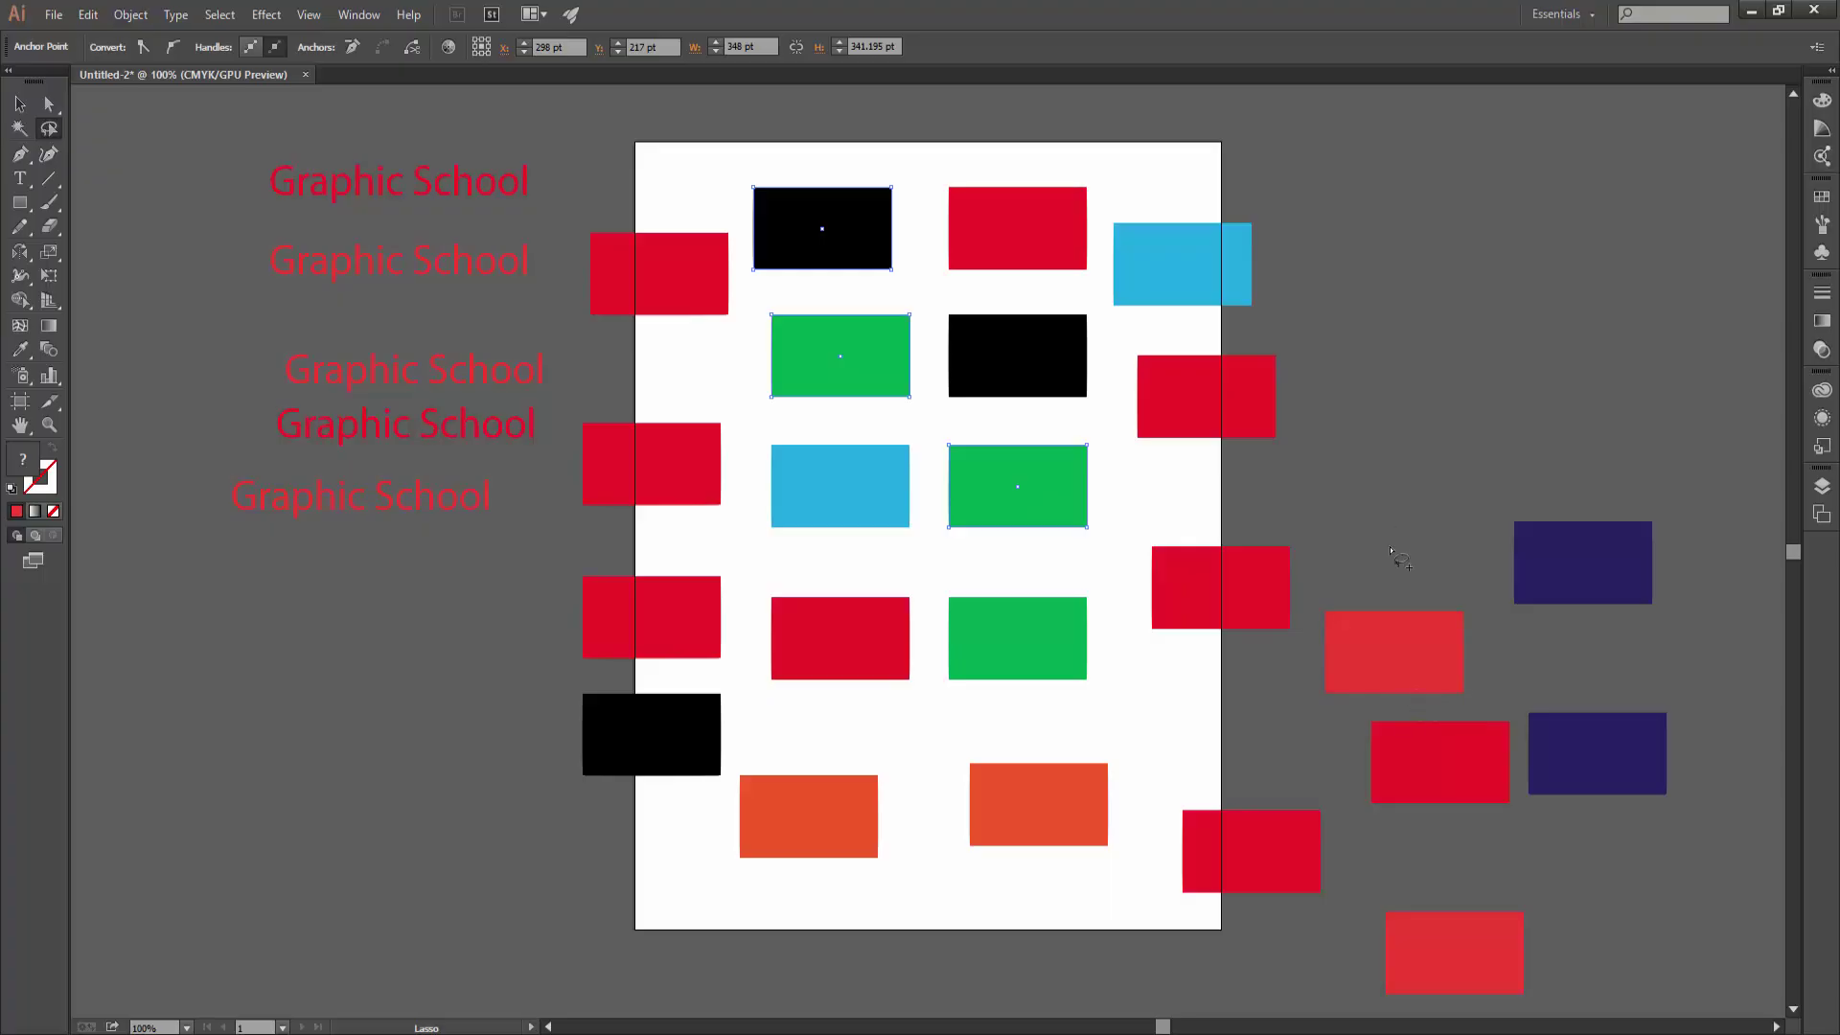
left_click_drag(1394, 558, 1397, 575)
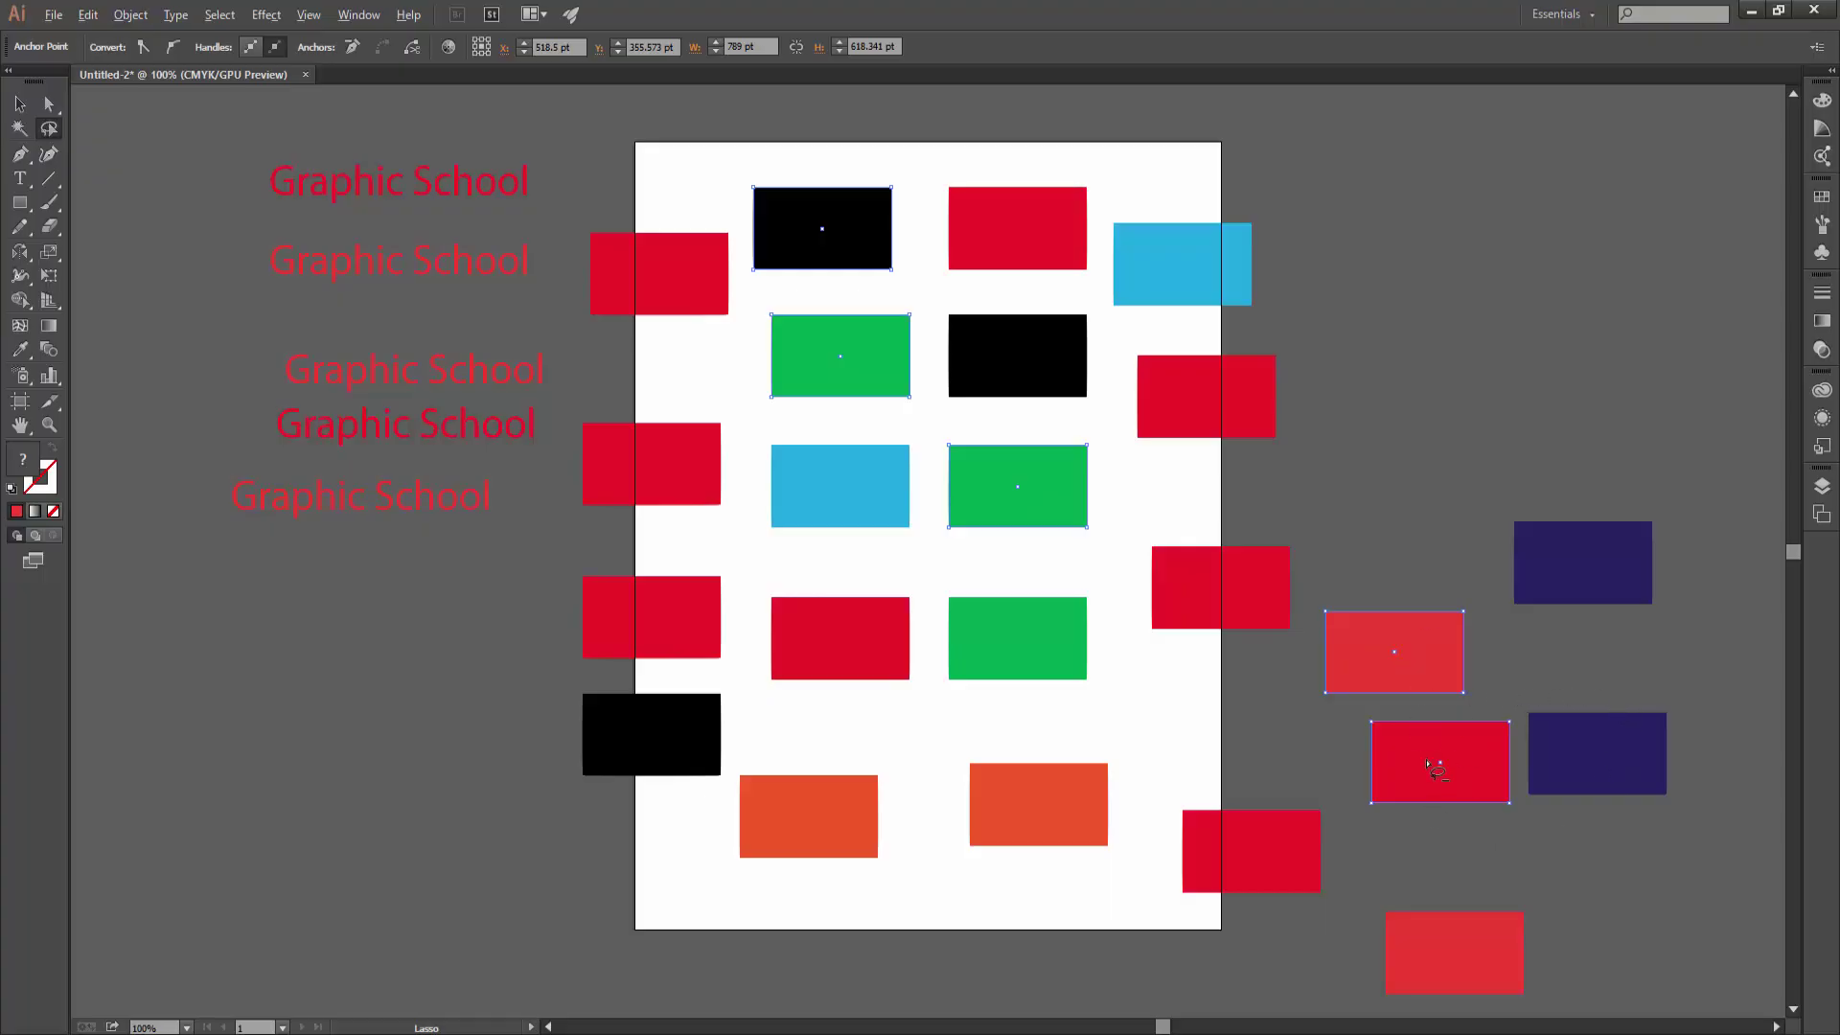
key("alt")
key("alt")
left_click_drag(1448, 825, 1456, 804)
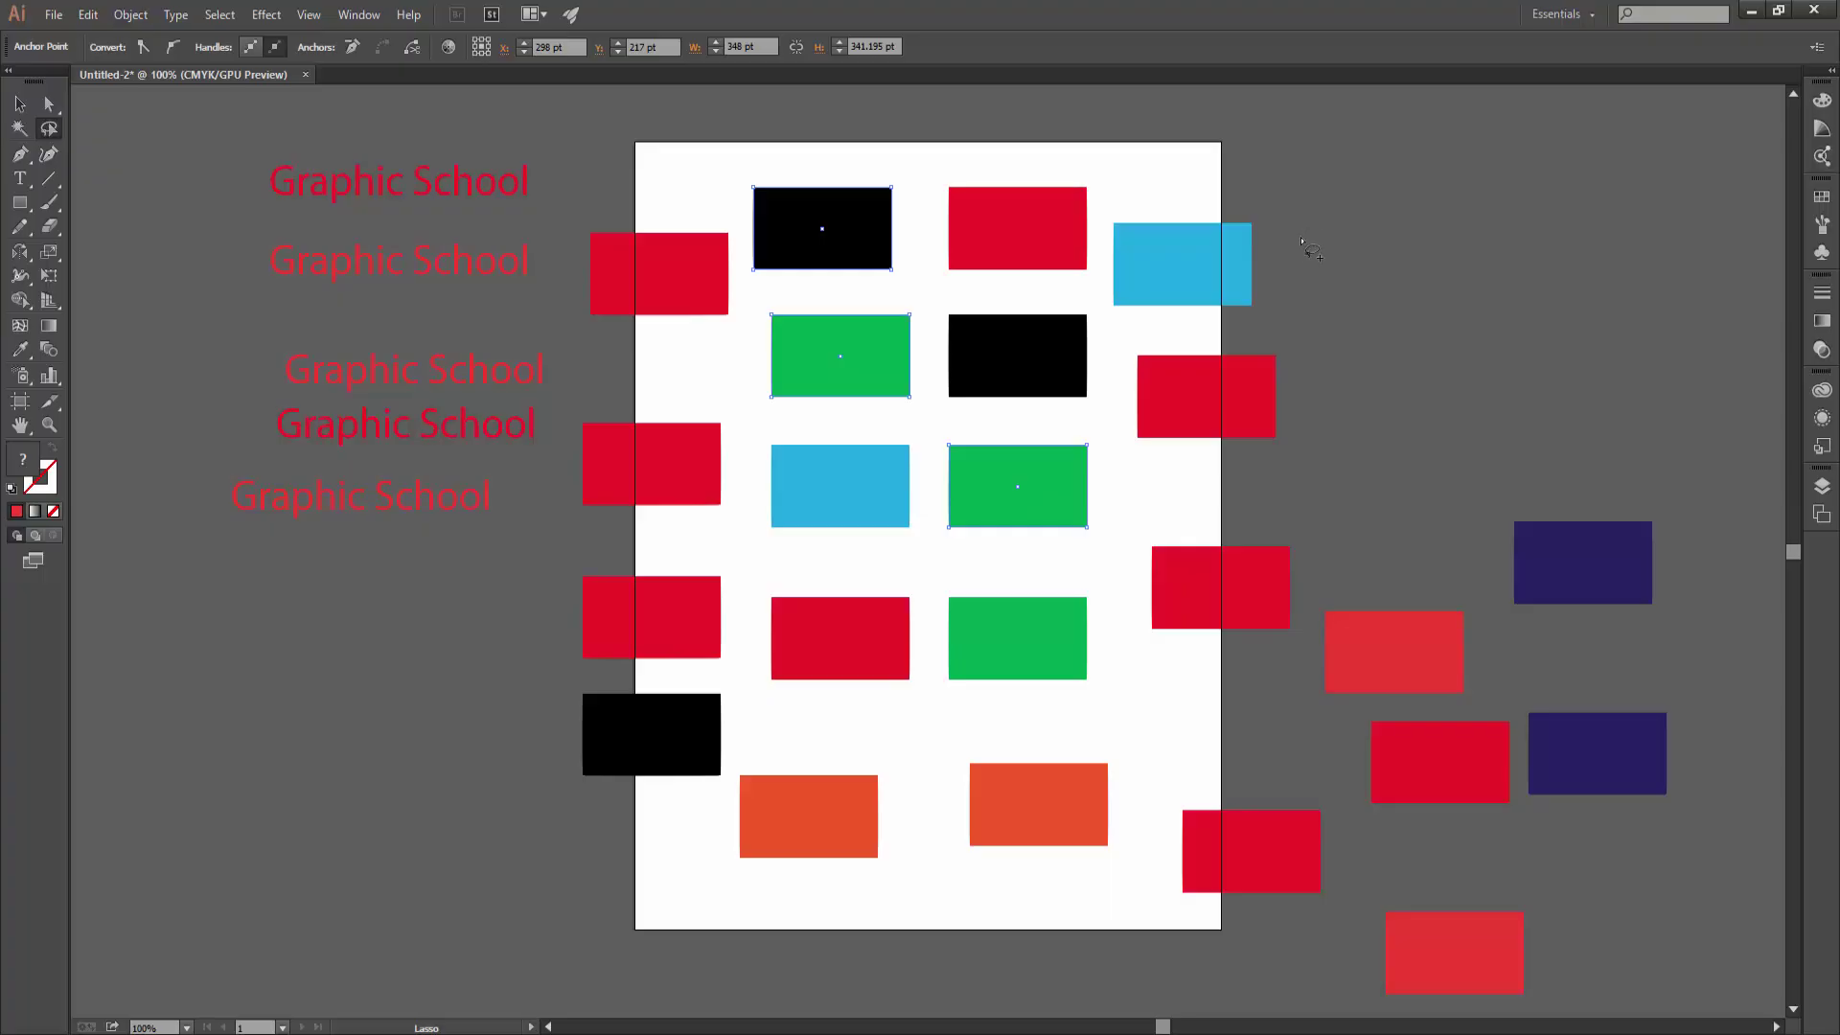
left_click_drag(1301, 272, 1212, 235)
Lasso the top rectangles, then Magic Wand a red rectangle to select every red object
left_click_drag(1047, 172, 1044, 364)
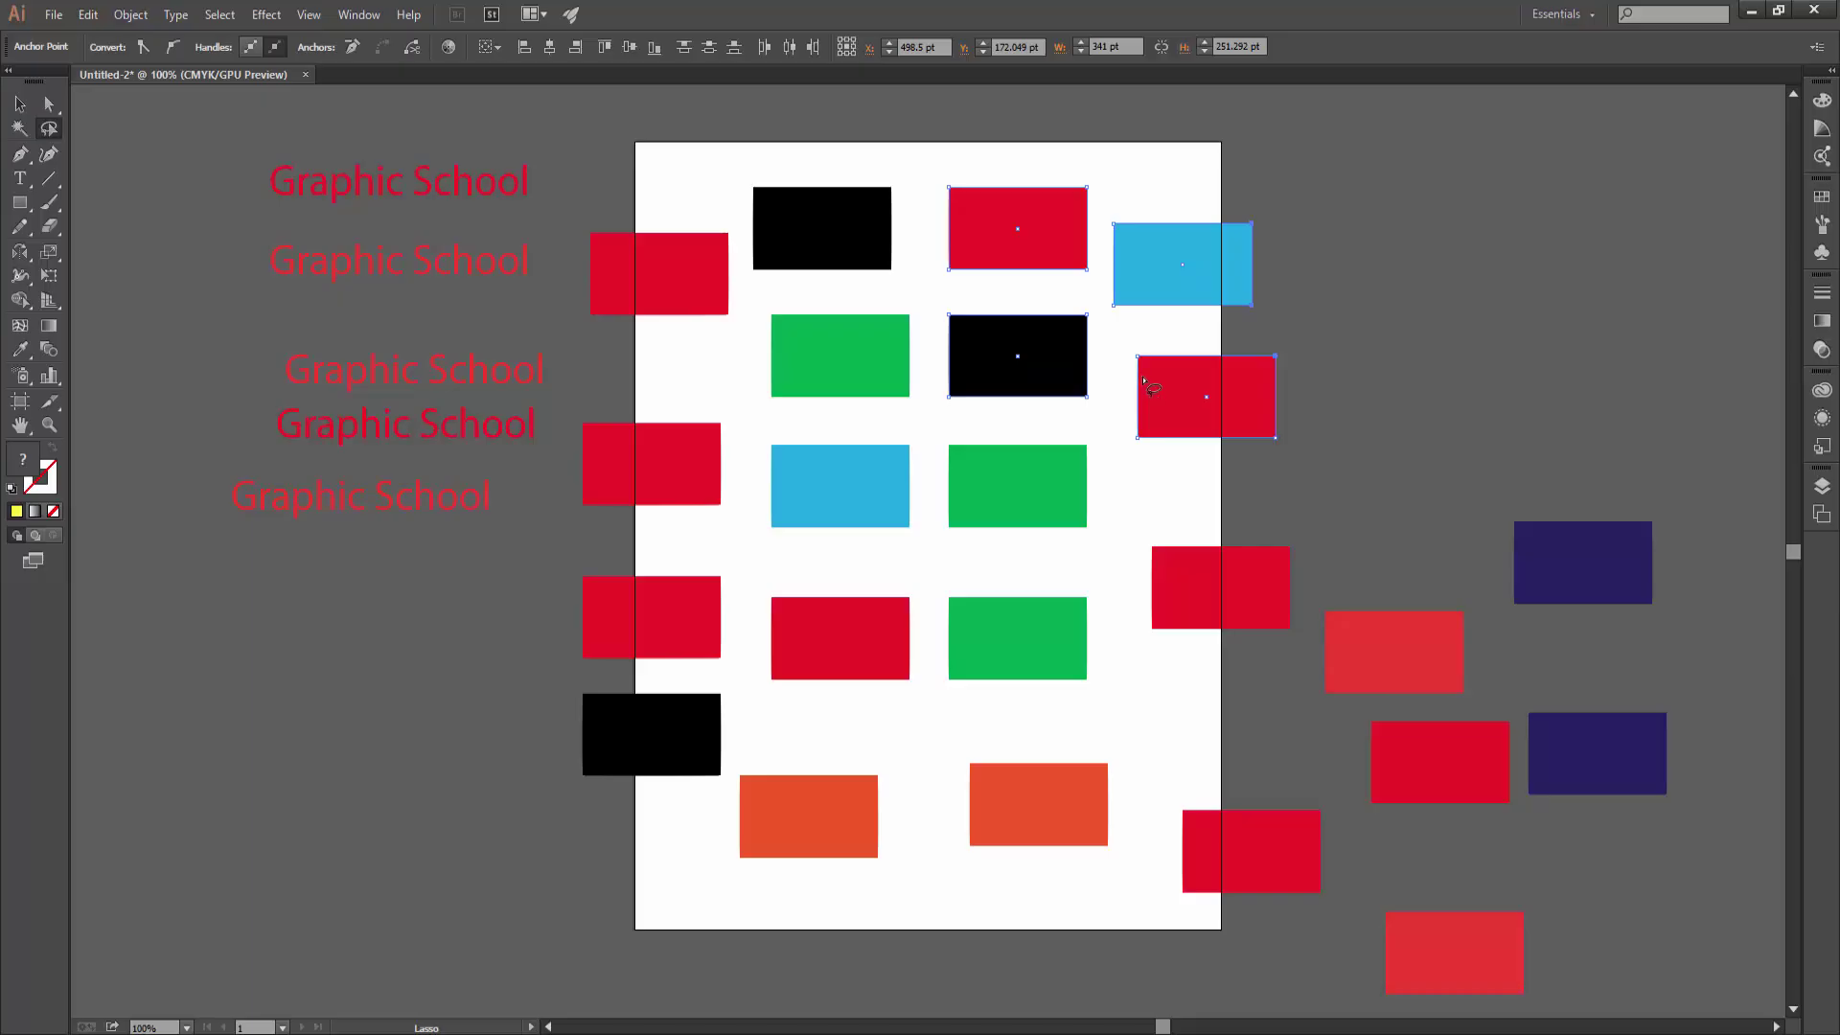
left_click(19, 128)
left_click(986, 242)
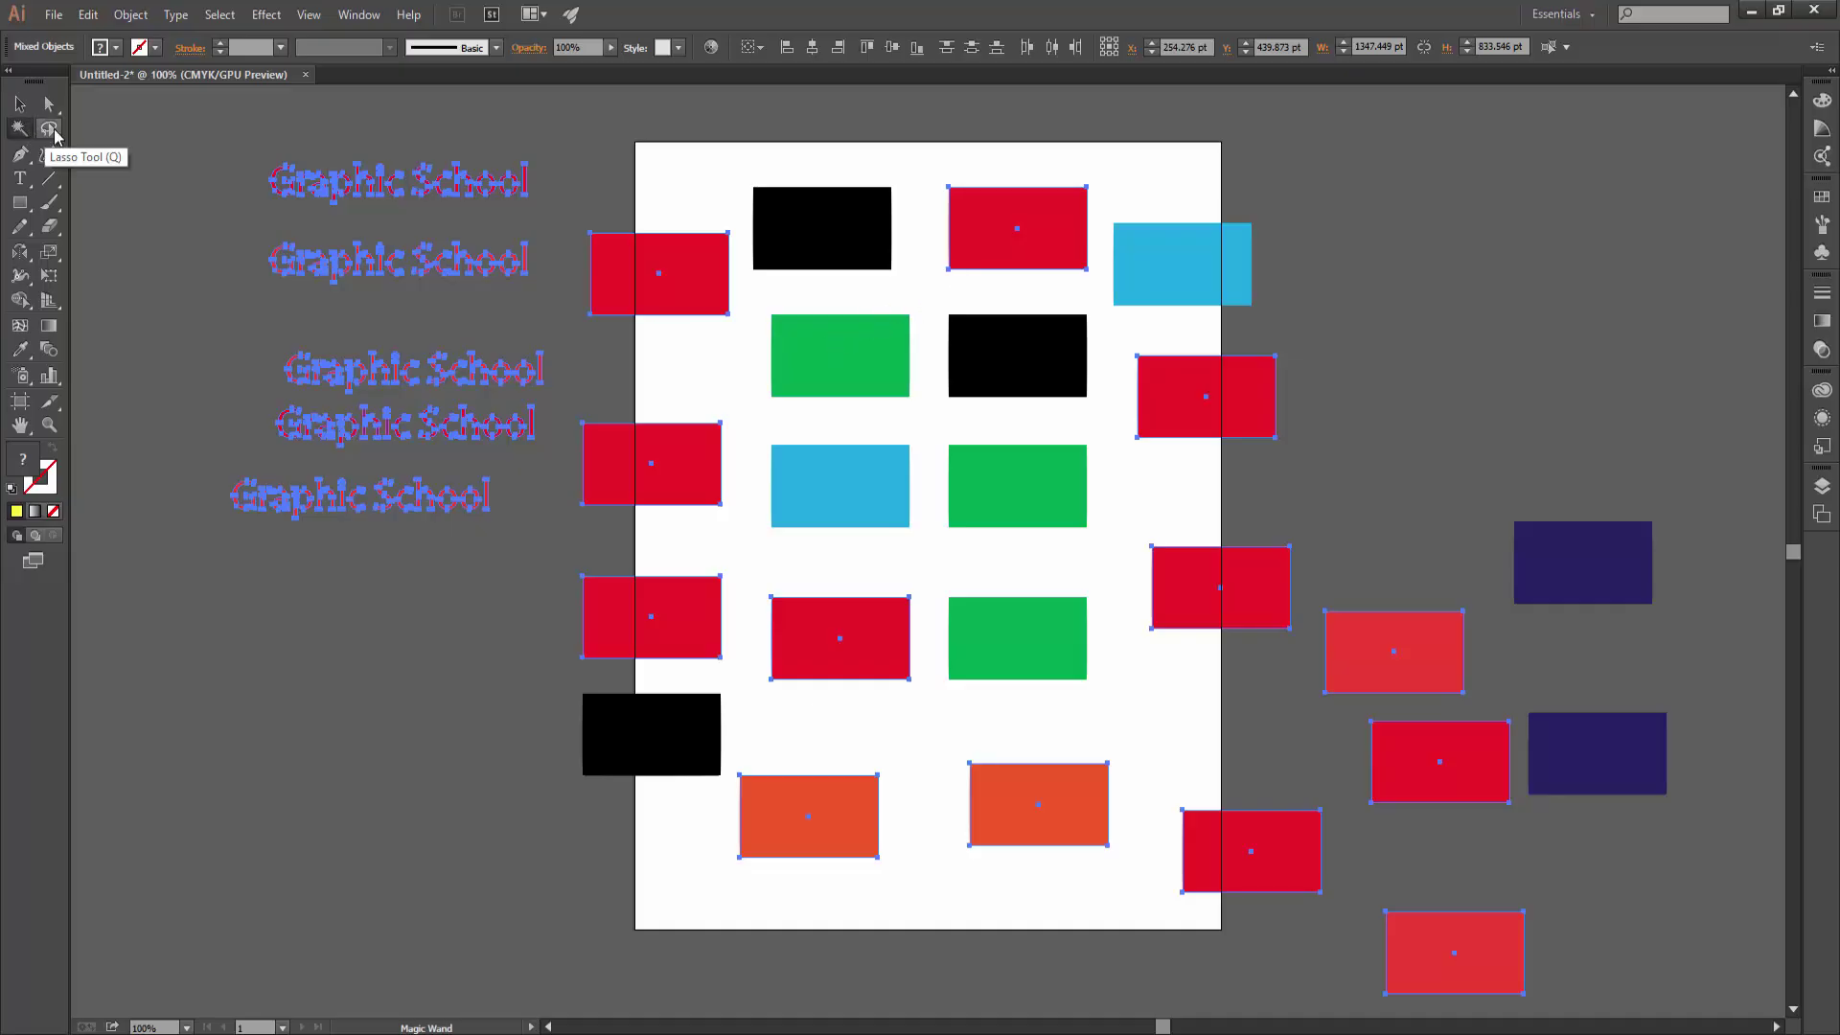
Lasso down the left column around its black, green, blue and red rectangles and the lower green one
left_click(49, 129)
left_click_drag(830, 127, 843, 743)
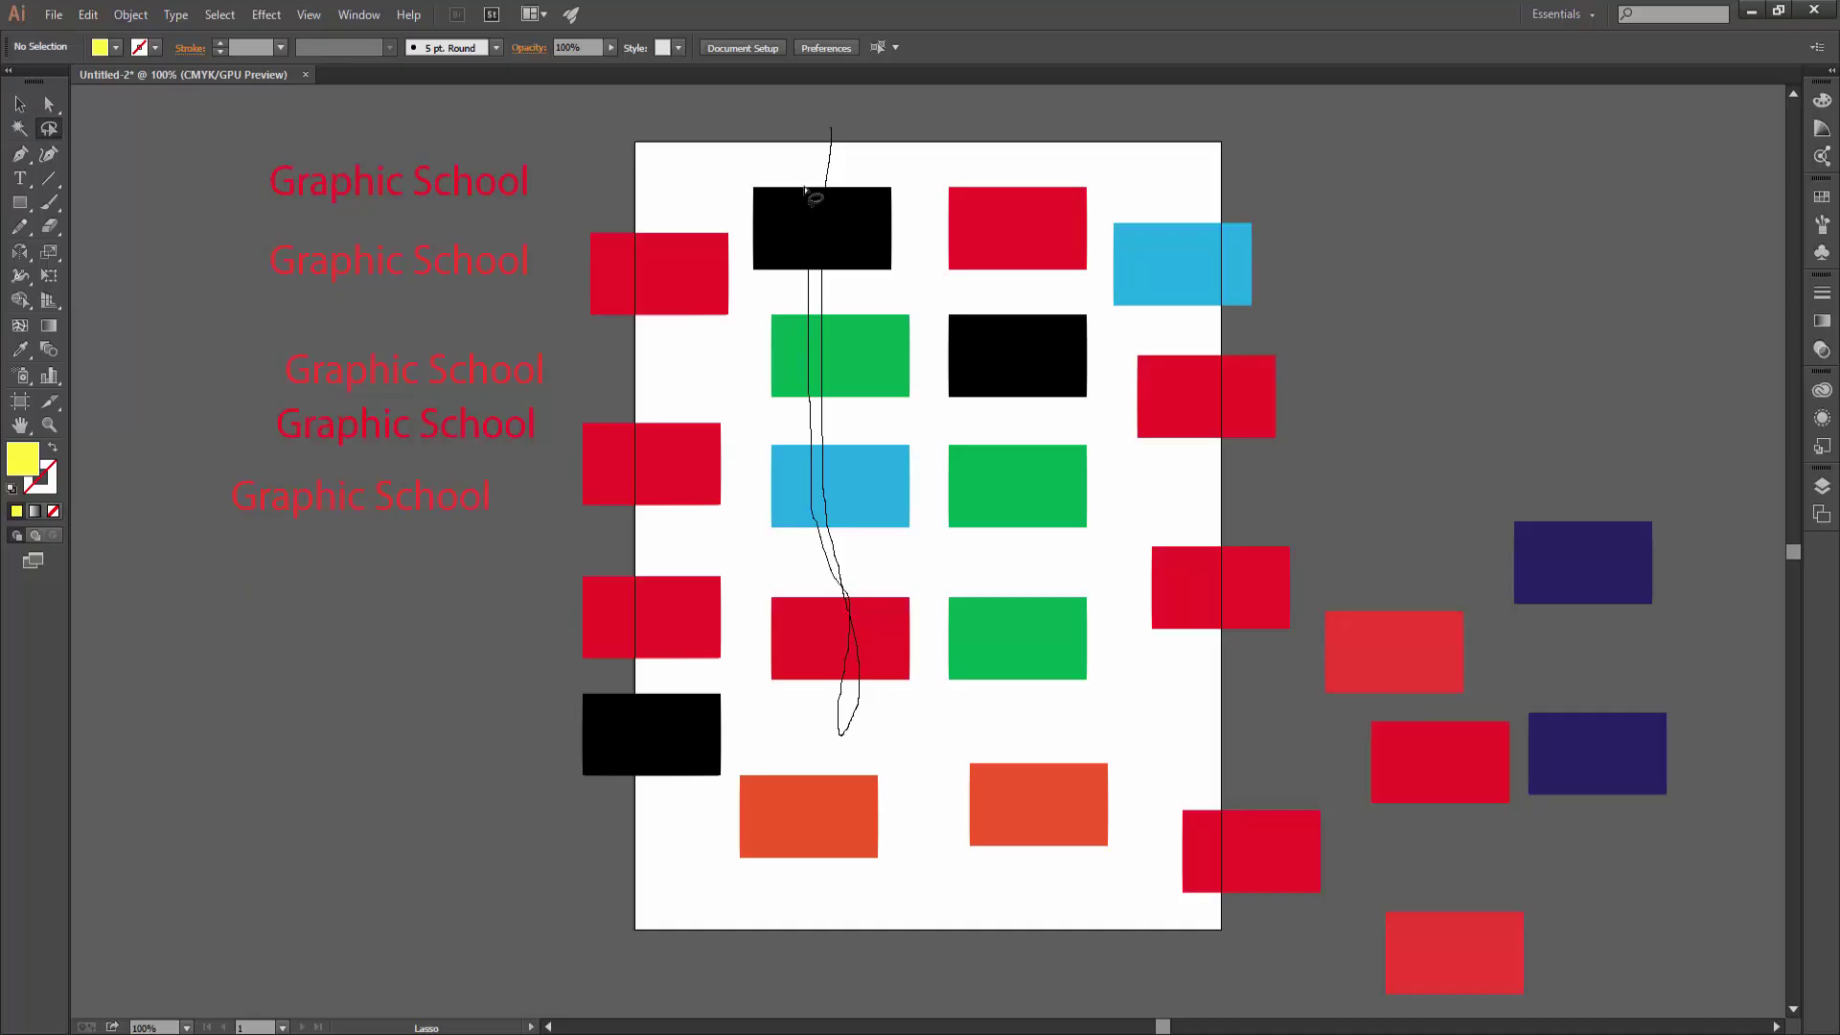
left_click_drag(841, 738, 832, 134)
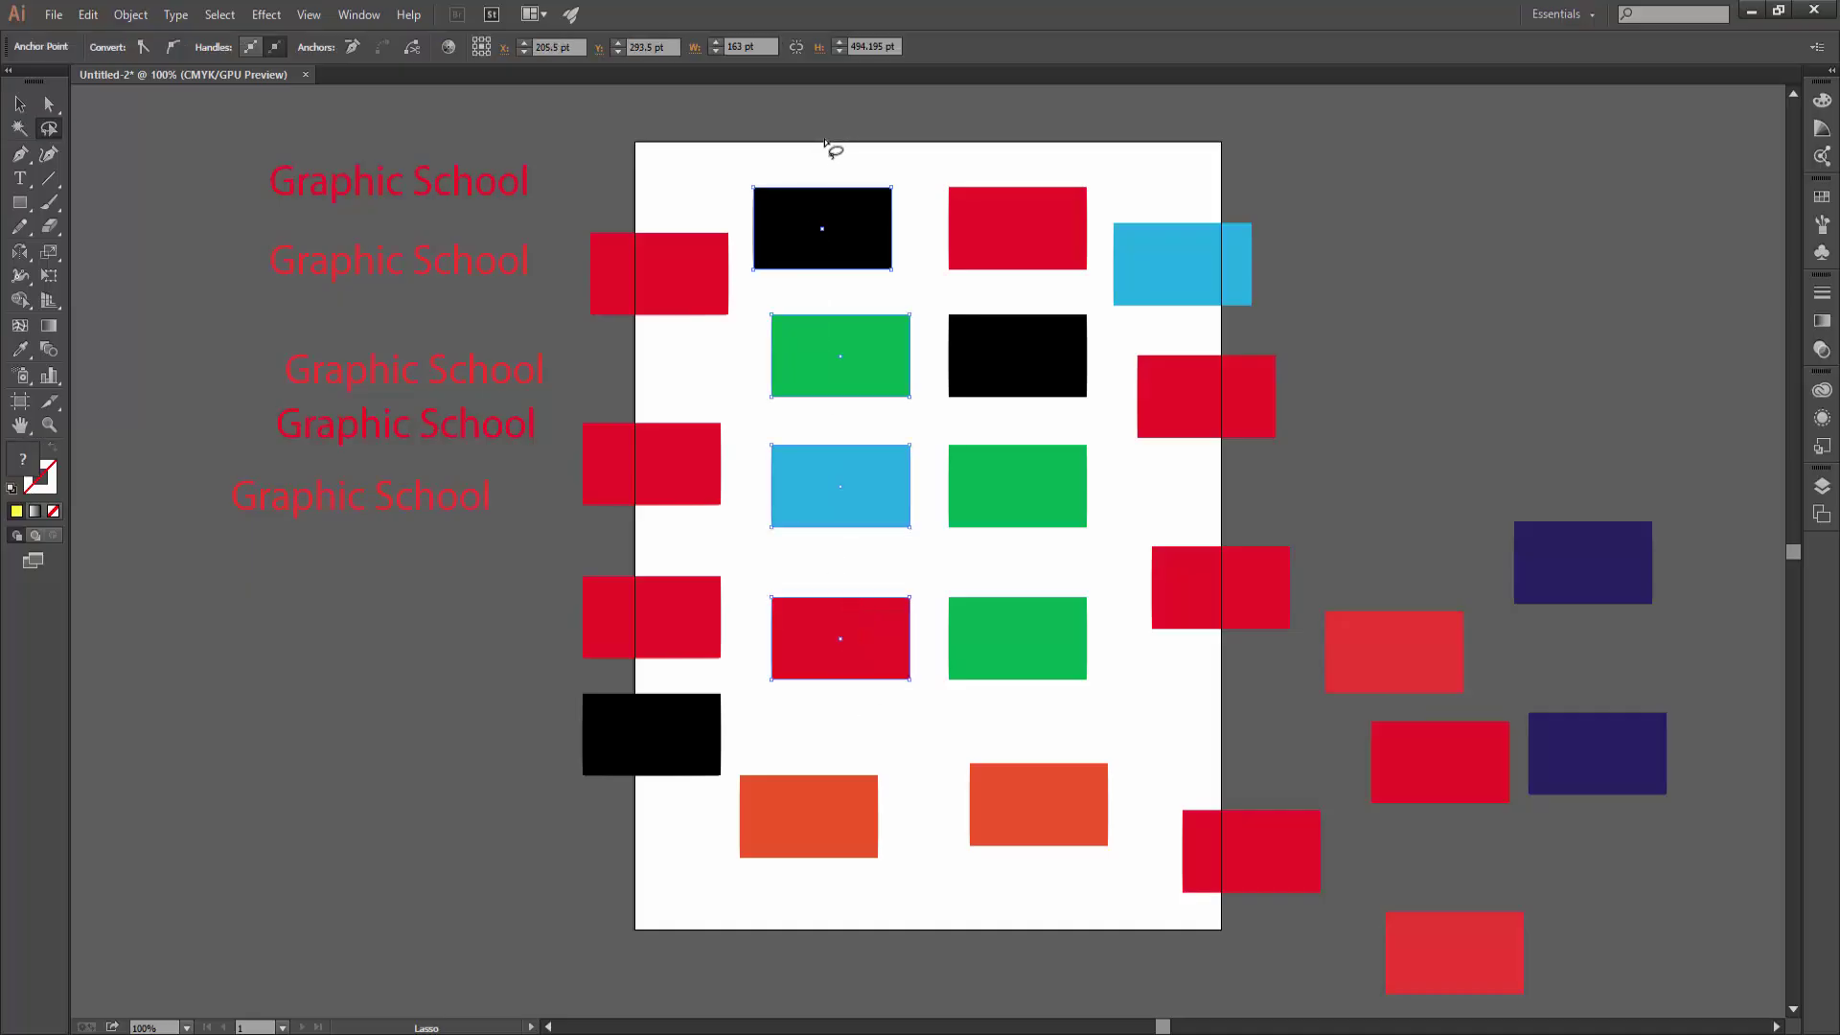
mouse_move(845, 147)
left_mouse_down()
mouse_move(824, 305)
mouse_move(866, 702)
mouse_move(1146, 657)
mouse_move(830, 632)
mouse_move(807, 347)
mouse_move(816, 161)
mouse_move(844, 153)
left_mouse_up()
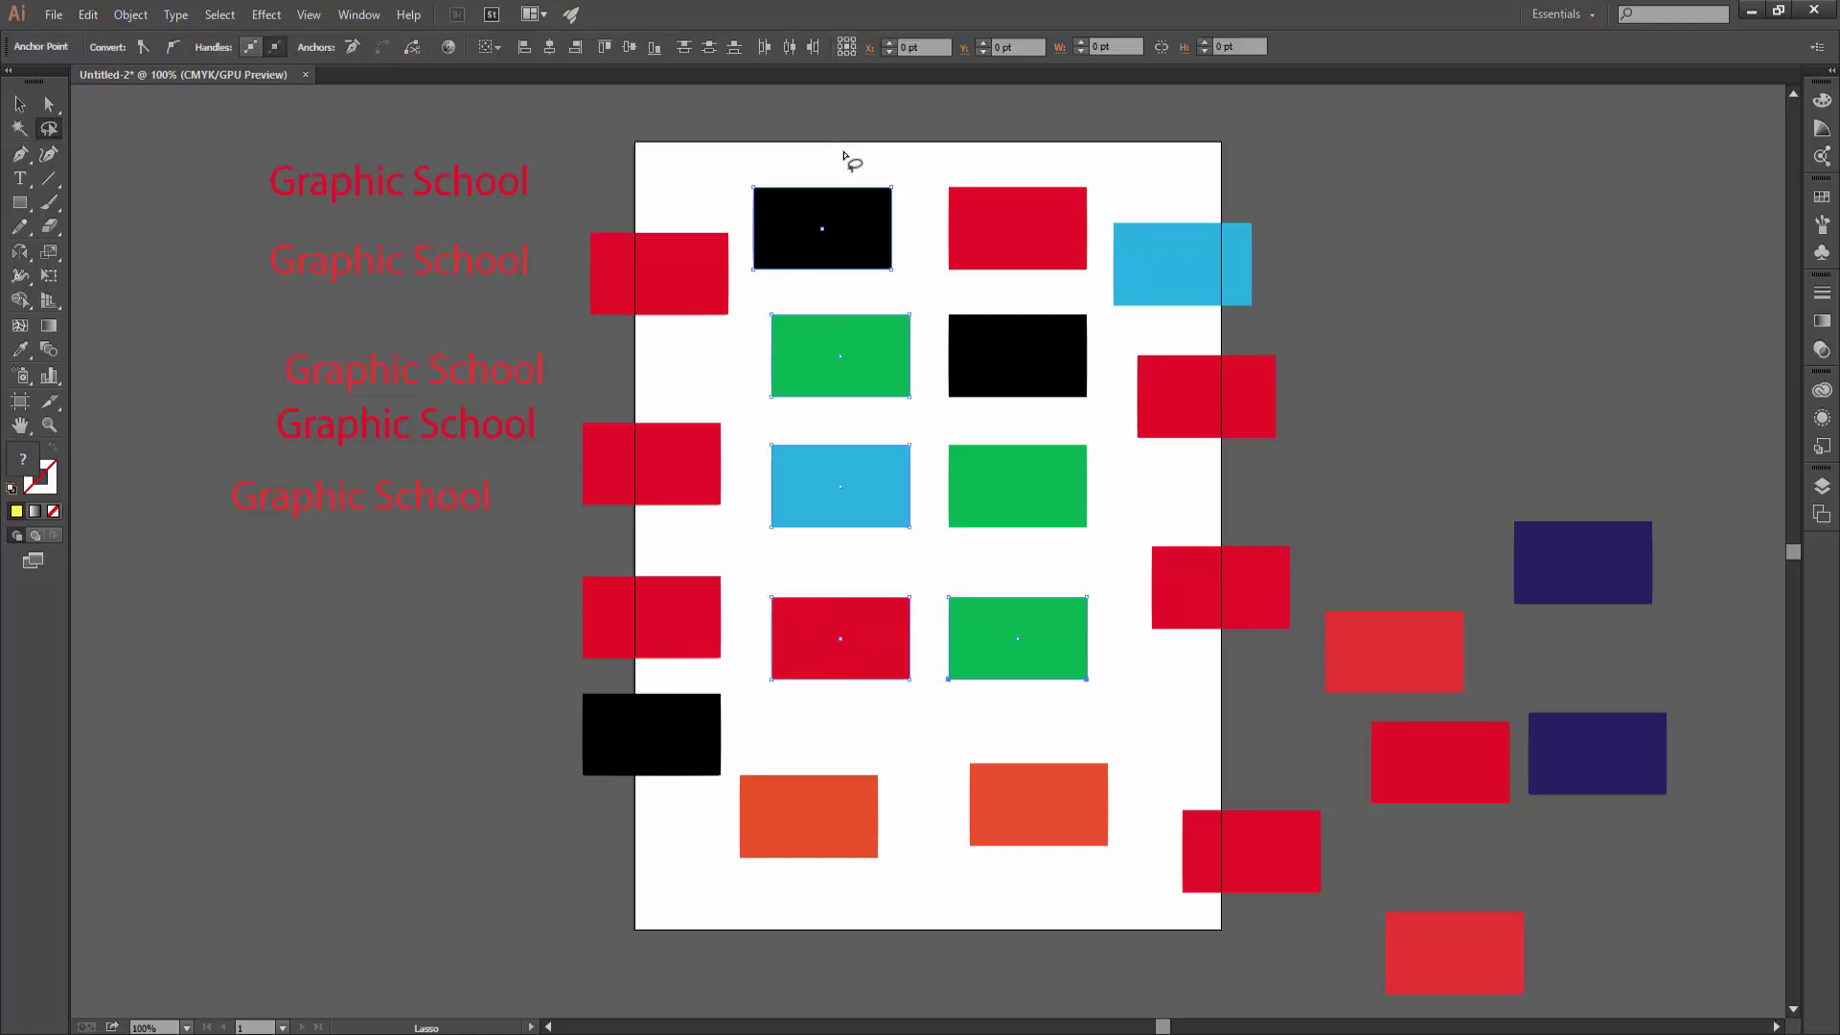